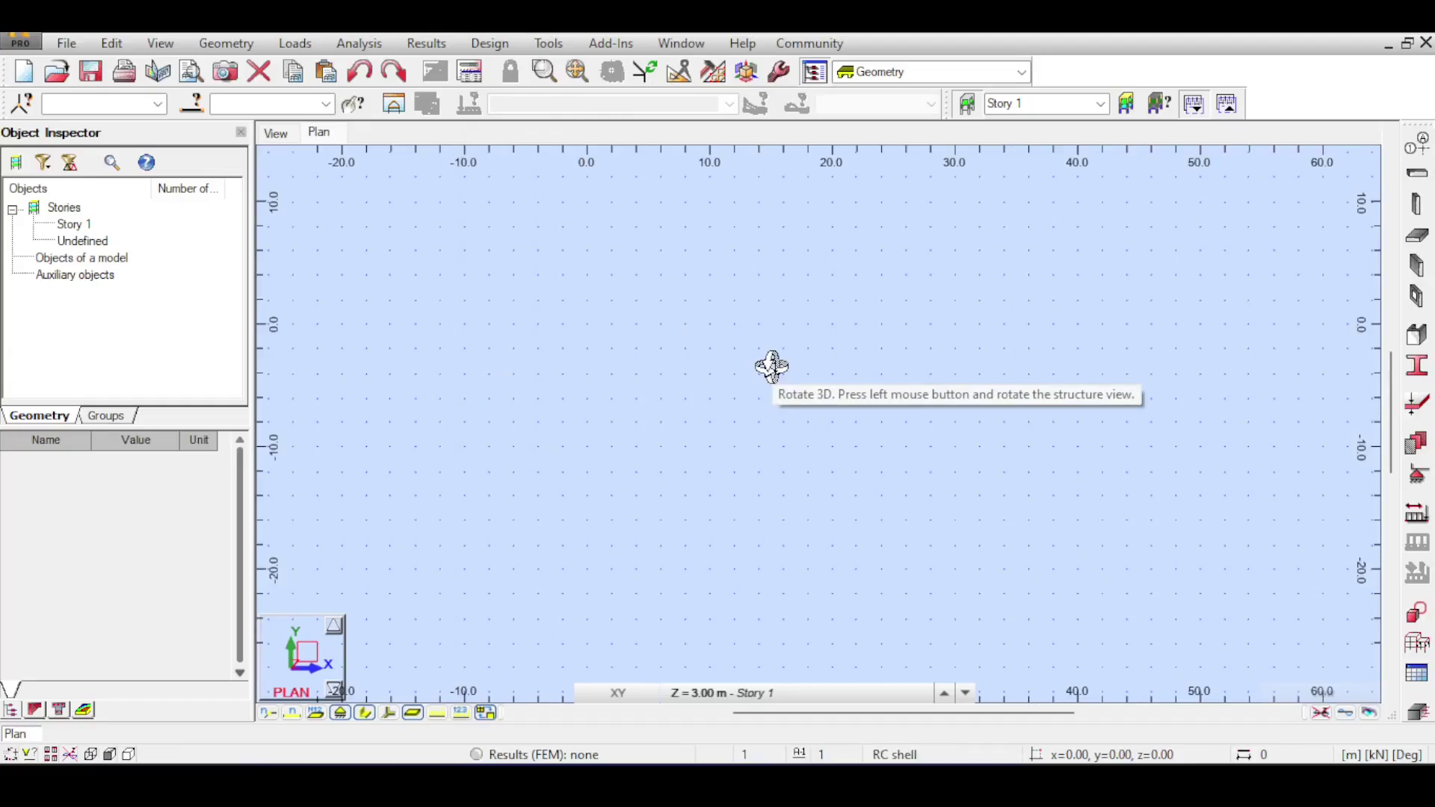
# Switch to Firefox and scroll up to Section 5.4, 'Arrangement of Live Loads'.
pyautogui.hotkey('alt', 'Tab')
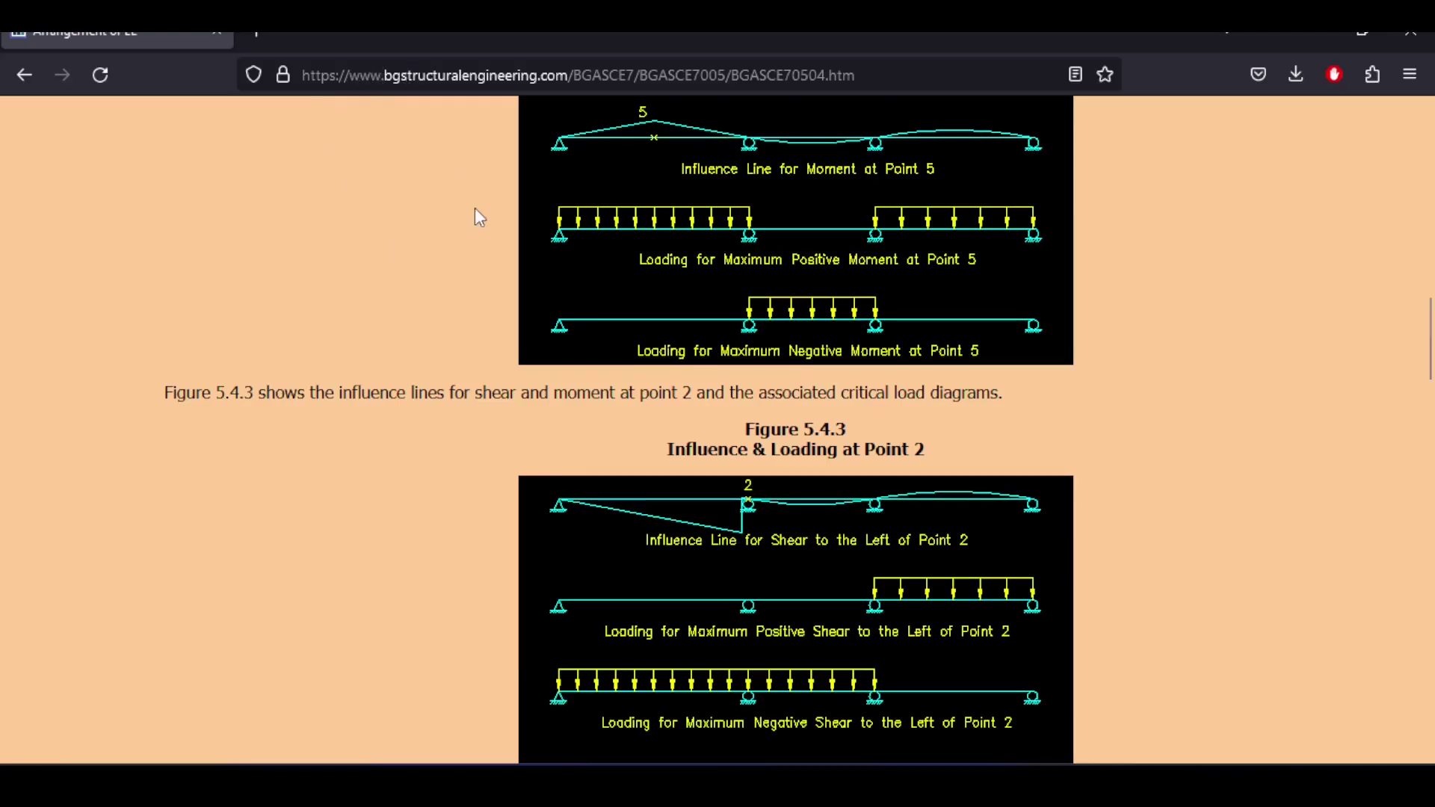
pyautogui.scroll(8, 475, 217)
pyautogui.scroll(10, 478, 217)
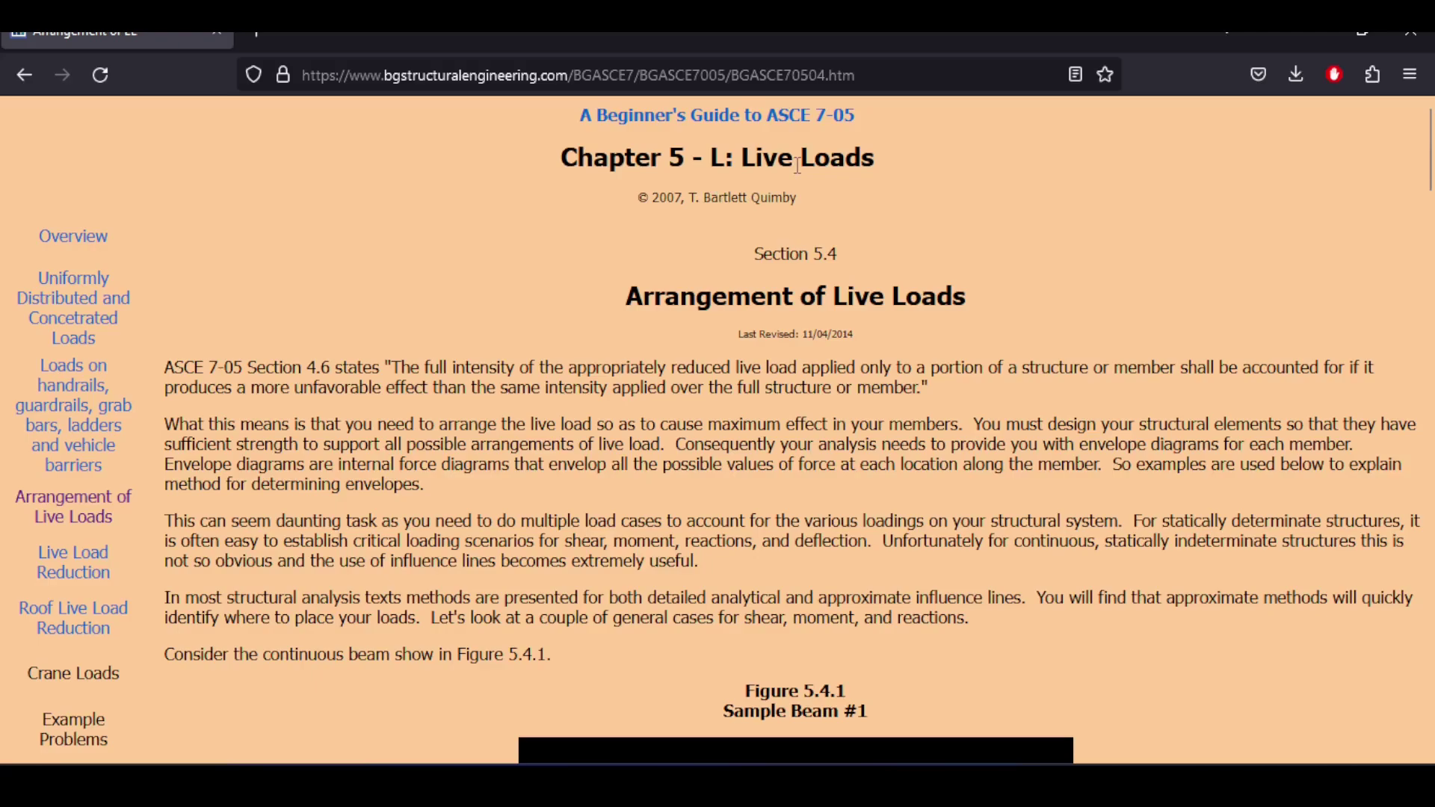
# Scroll to Figure 5.4.1, Sample Beam #1, with its 7.50, 5.00 and 6.25 m spans.
pyautogui.scroll(-2, 797, 165)
pyautogui.scroll(2, 797, 165)
pyautogui.scroll(-4, 797, 165)
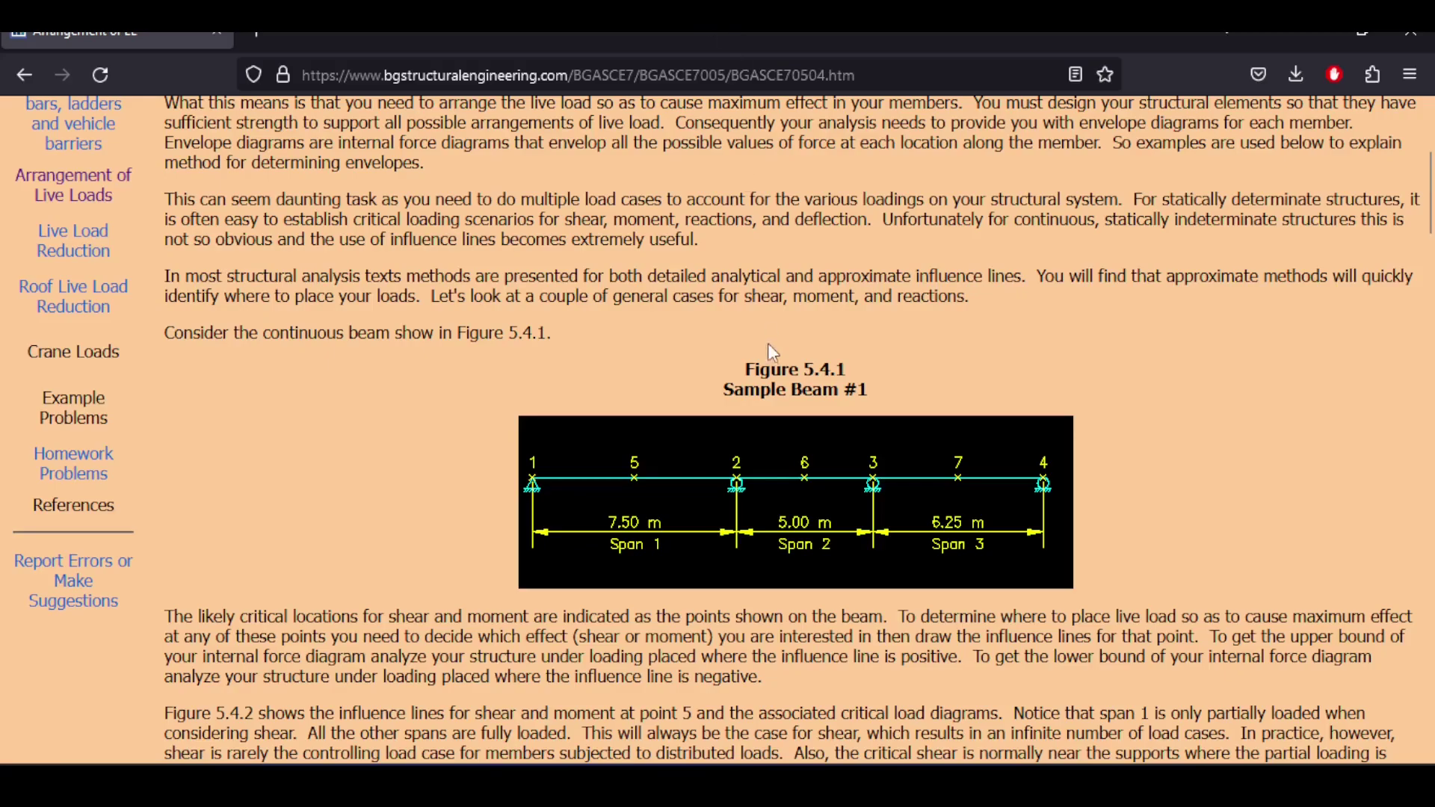
# Scroll through Figure 5.4.2's point-5 shear influence line and loadings, then back to Figure 5.4.1.
pyautogui.scroll(-4, 768, 346)
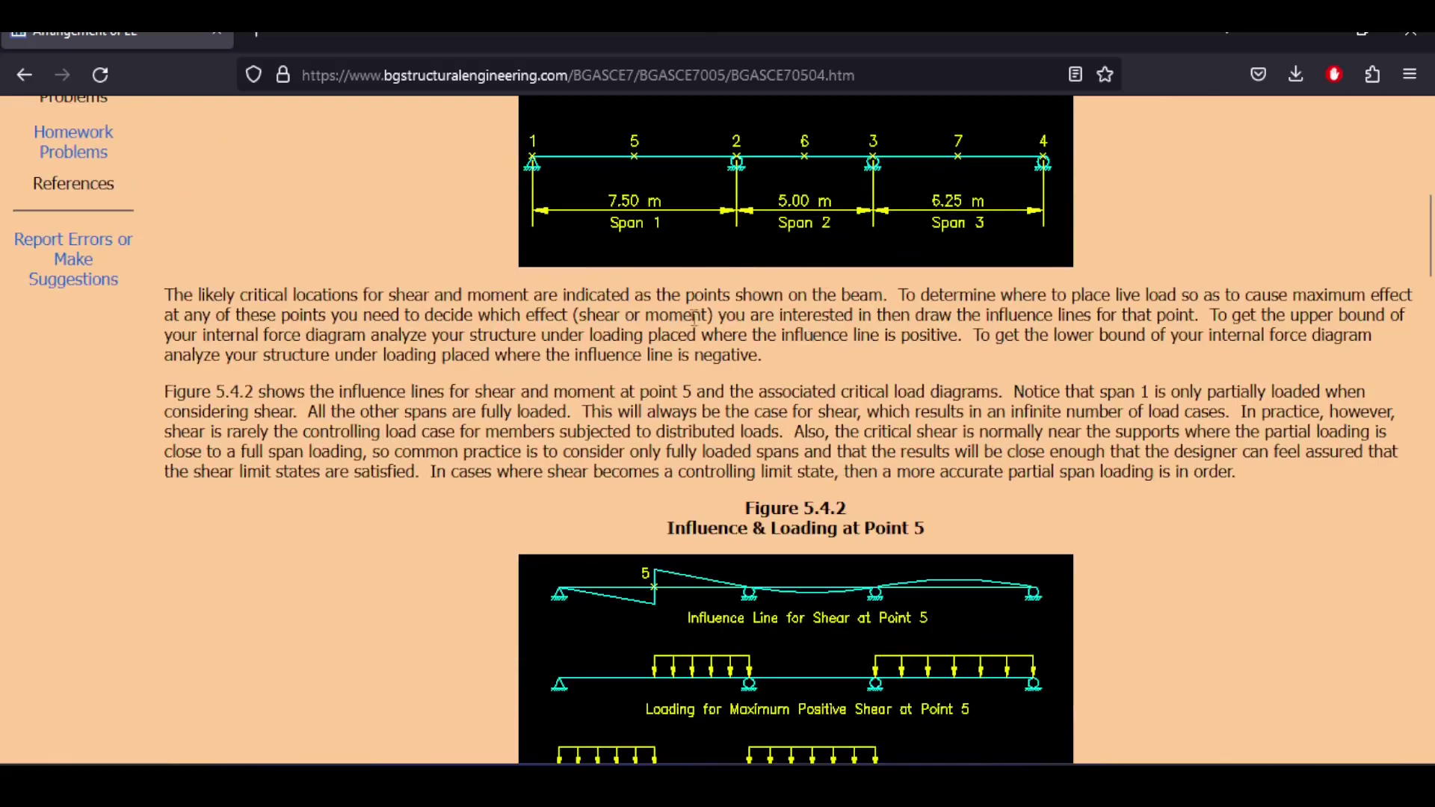
pyautogui.scroll(-2, 822, 344)
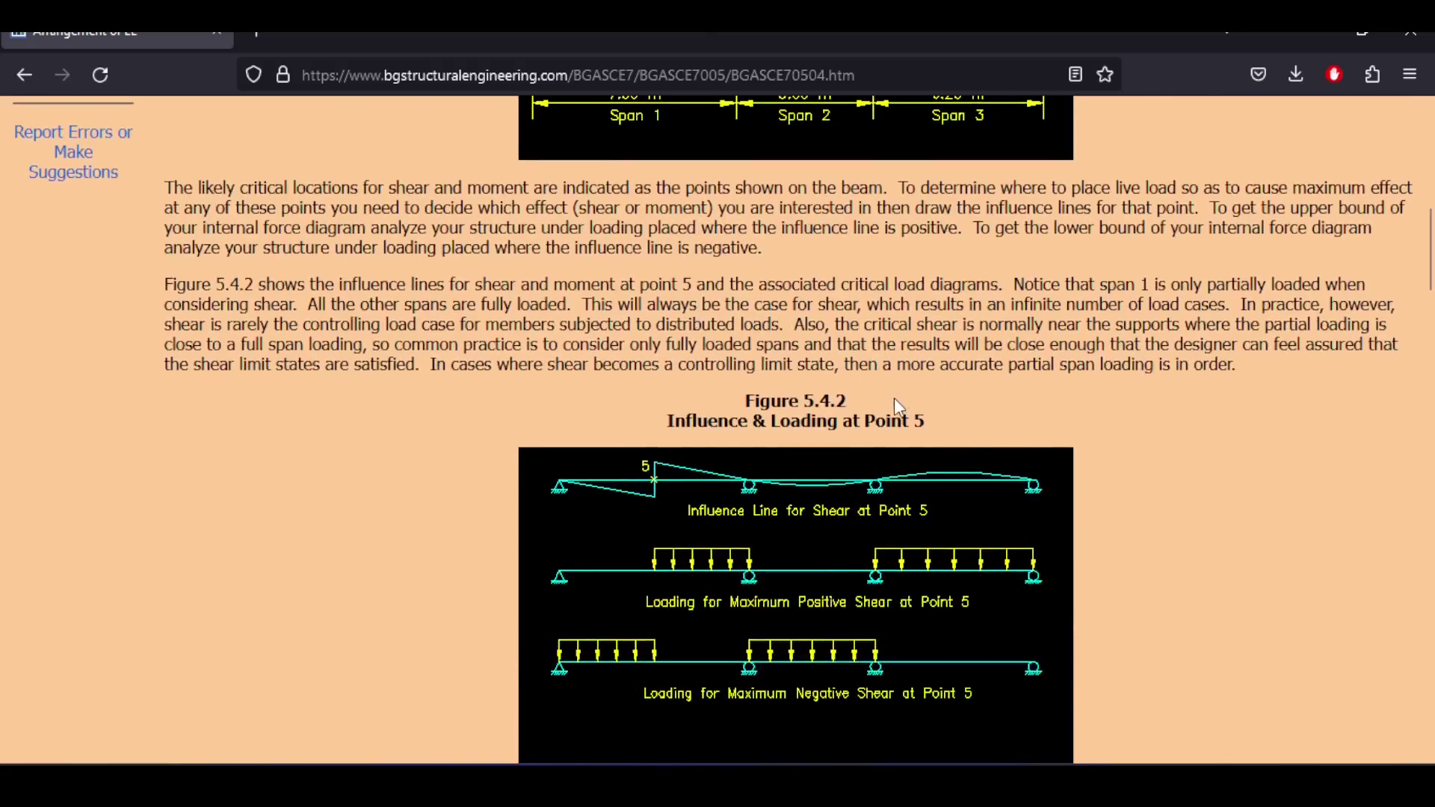
pyautogui.scroll(-2, 894, 403)
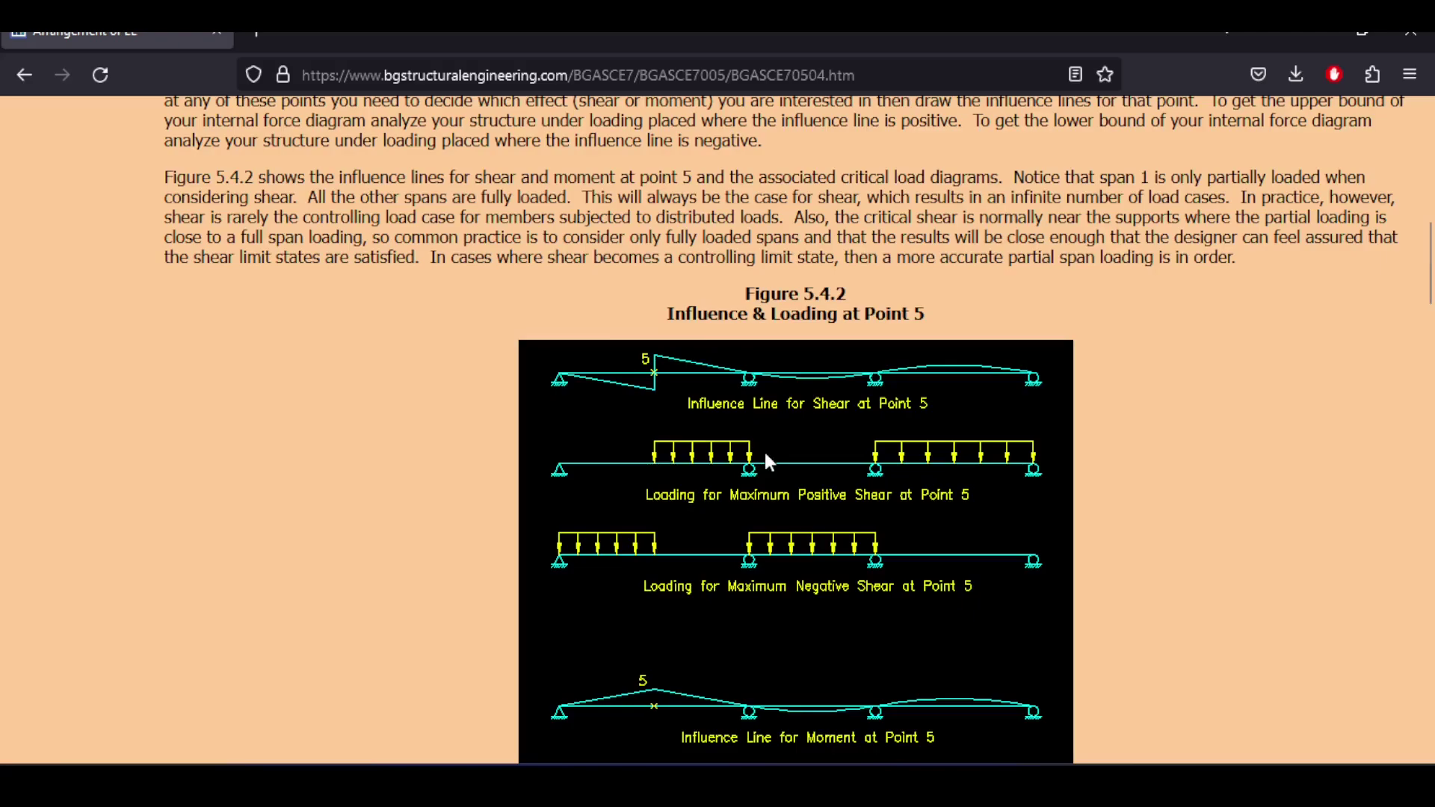
pyautogui.scroll(3, 773, 405)
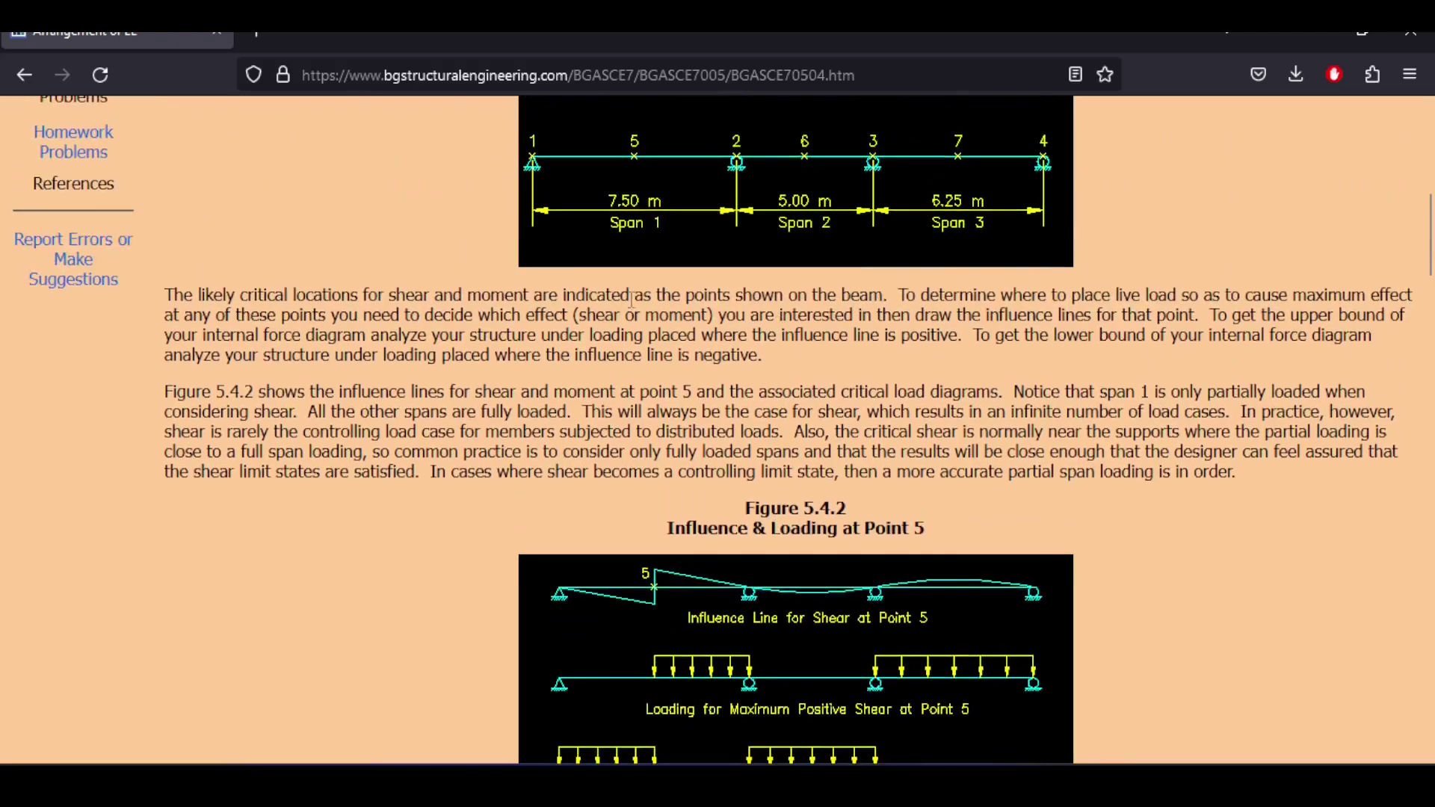
pyautogui.scroll(2, 630, 299)
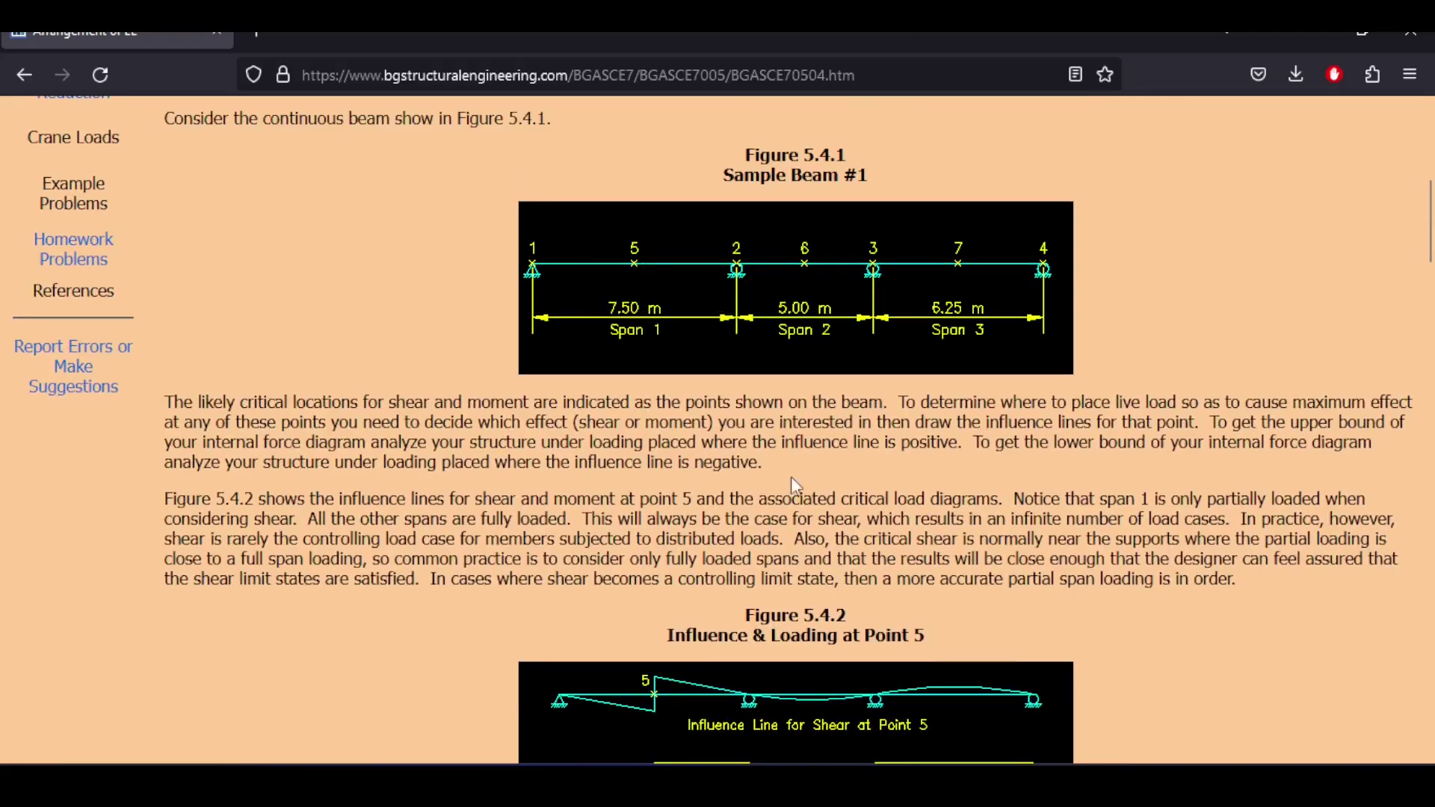
pyautogui.scroll(7, 779, 478)
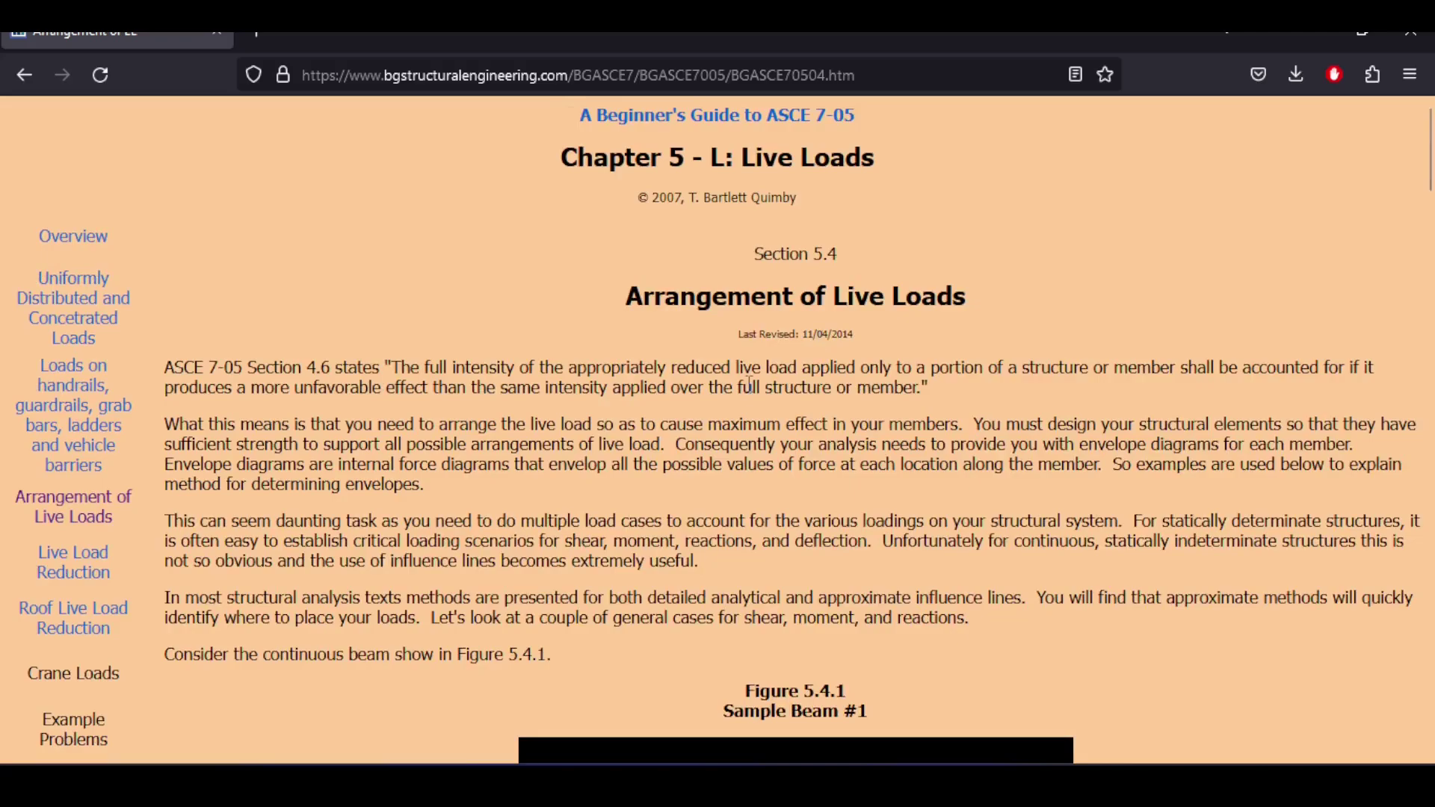
pyautogui.scroll(-5, 750, 383)
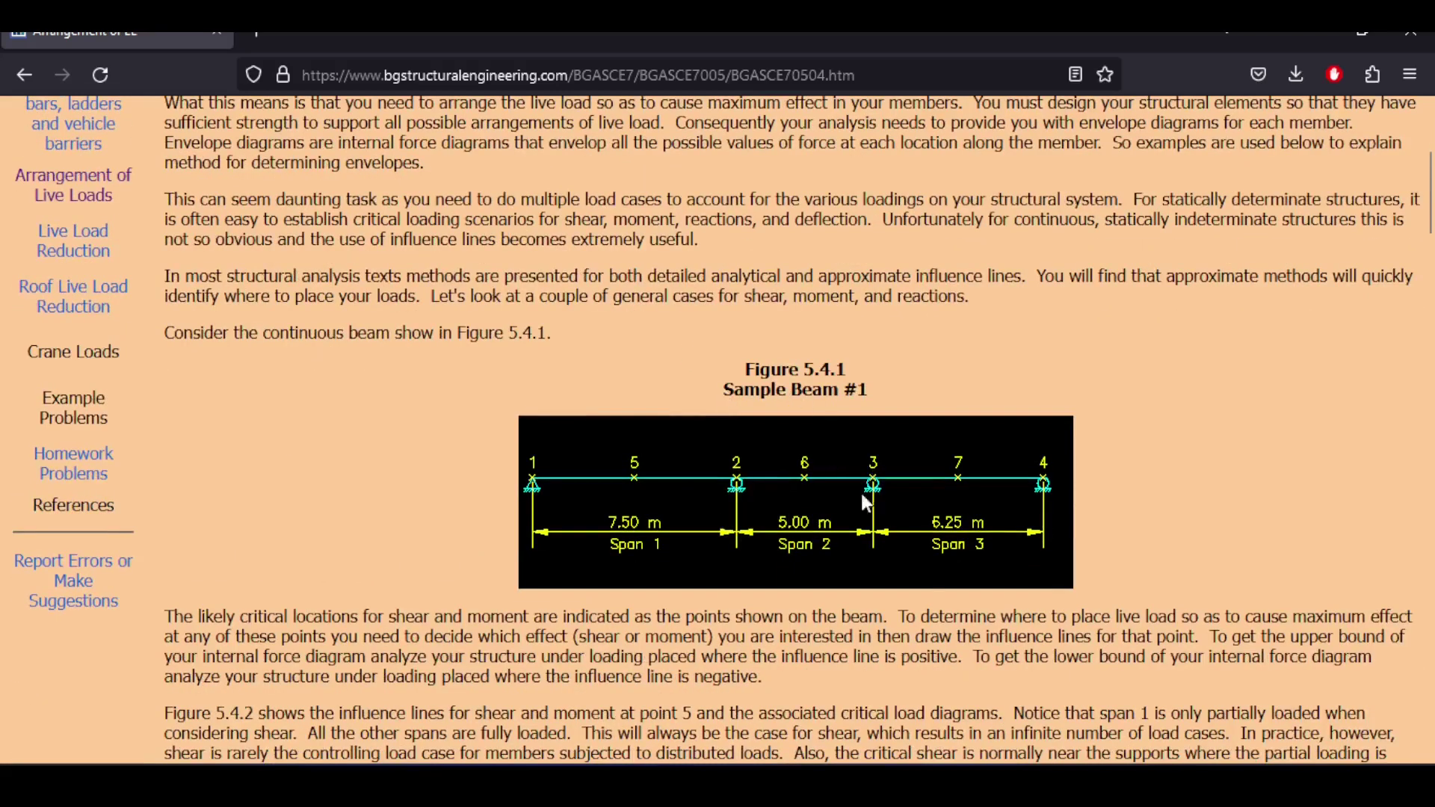
pyautogui.scroll(-5, 899, 512)
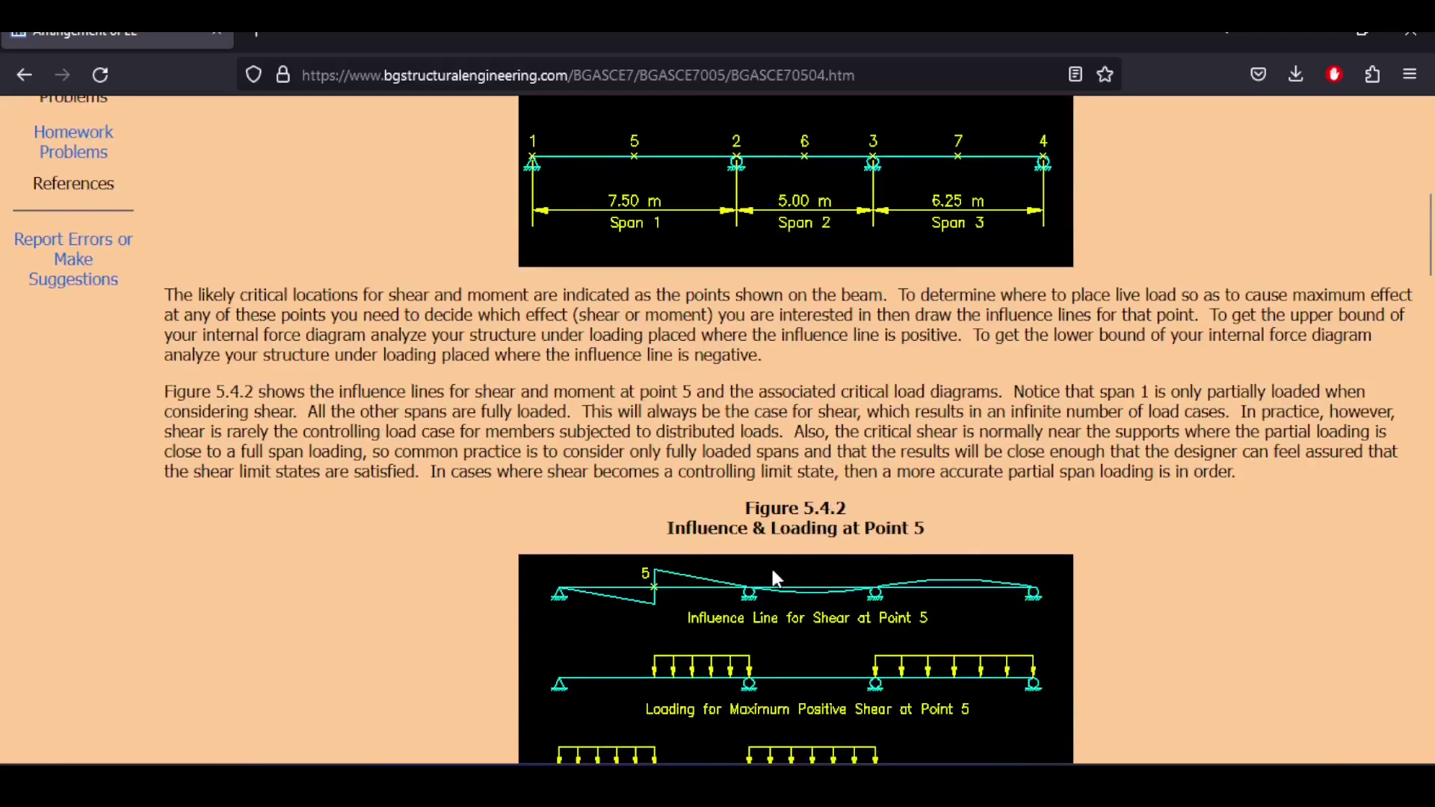
pyautogui.scroll(-2, 774, 576)
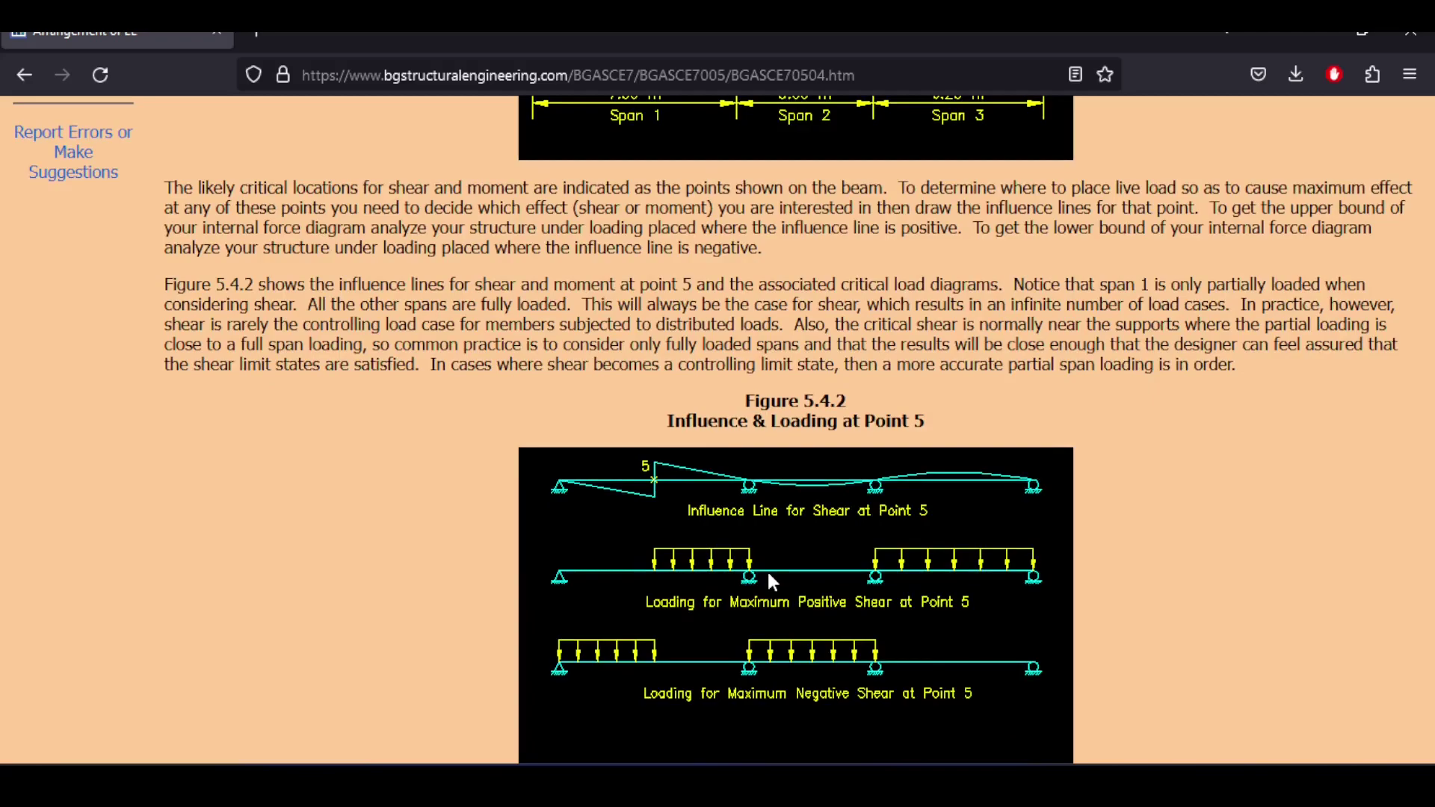
# Scroll down to the Influence Line for Moment at Point 5 and its loadings.
pyautogui.scroll(10, 768, 574)
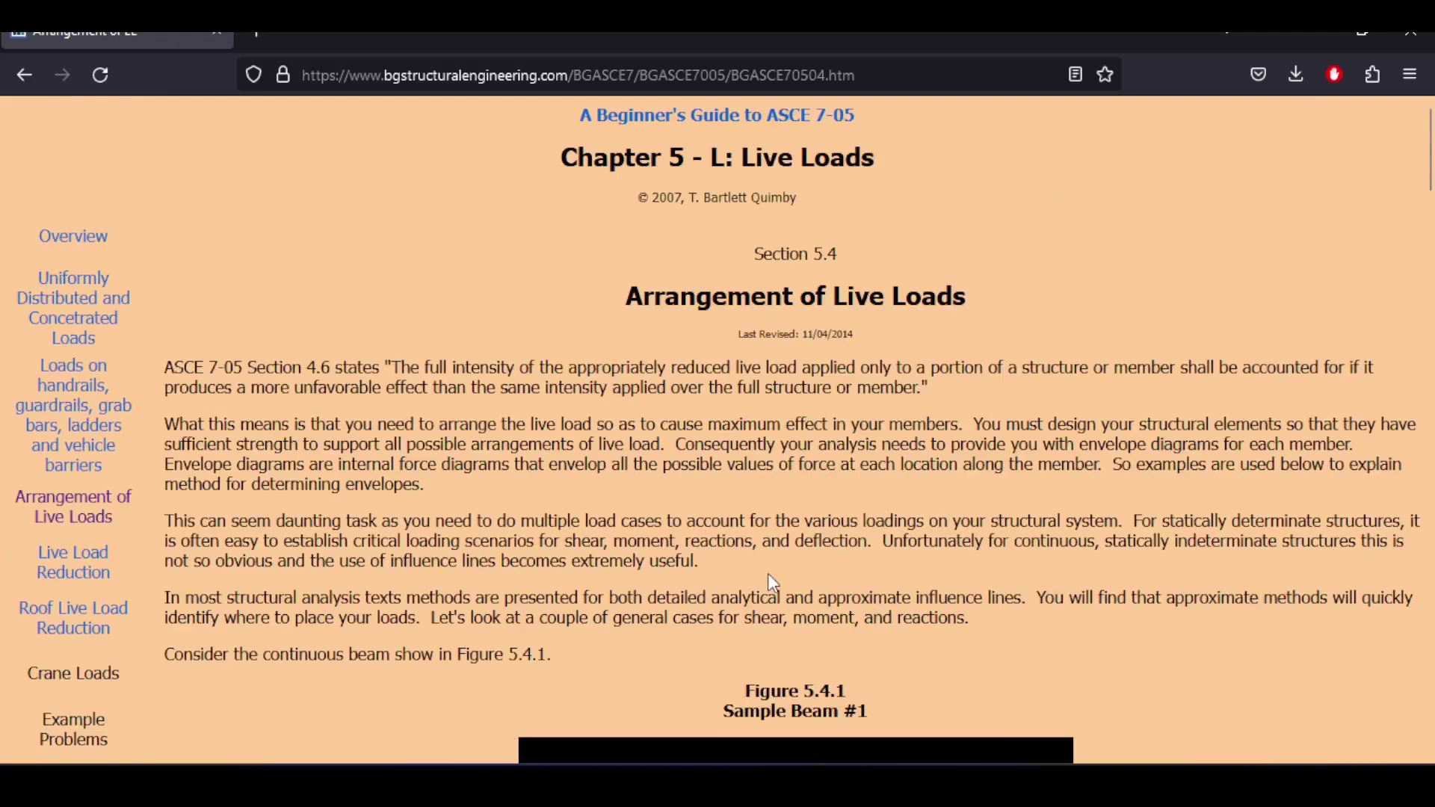
pyautogui.scroll(-10, 768, 575)
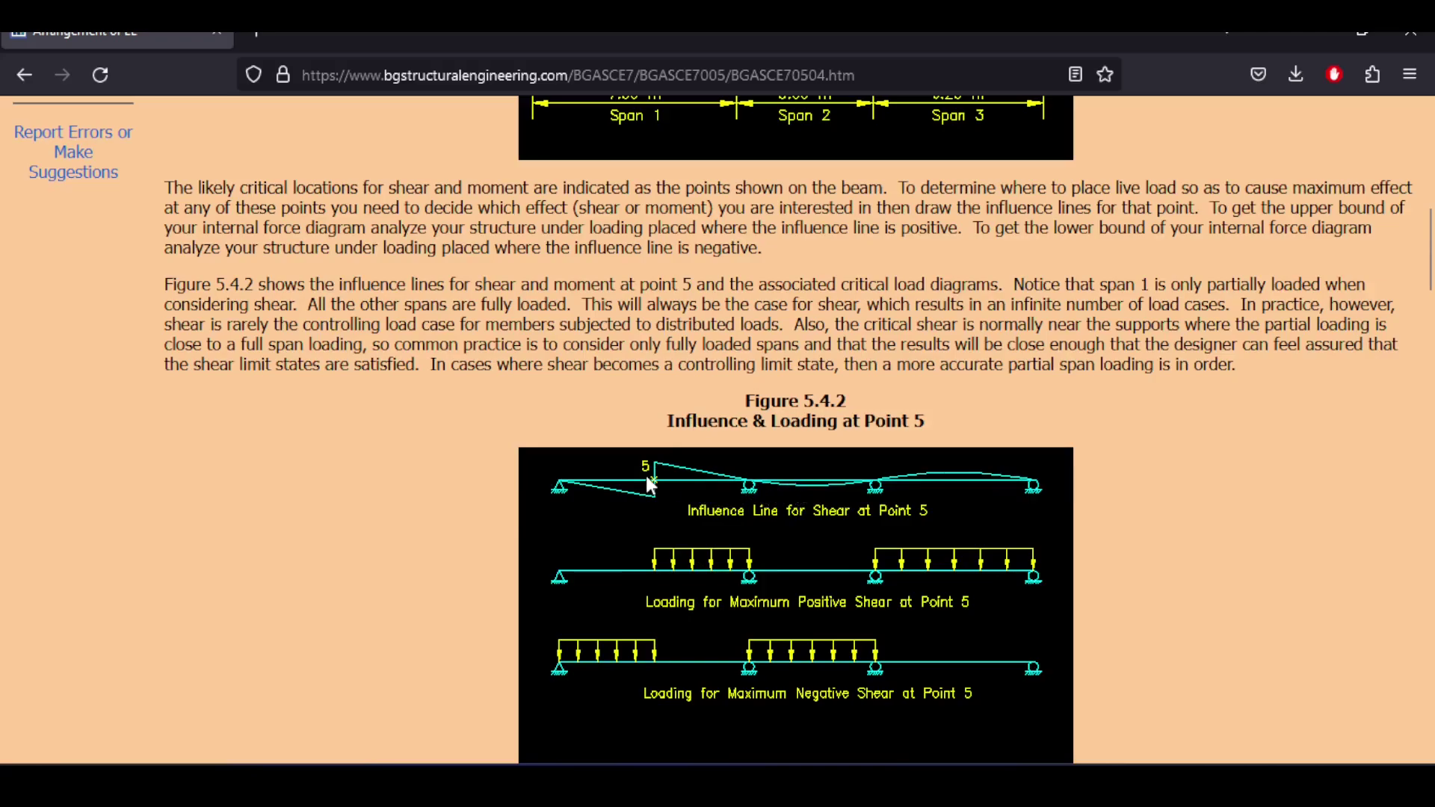
pyautogui.scroll(-5, 661, 497)
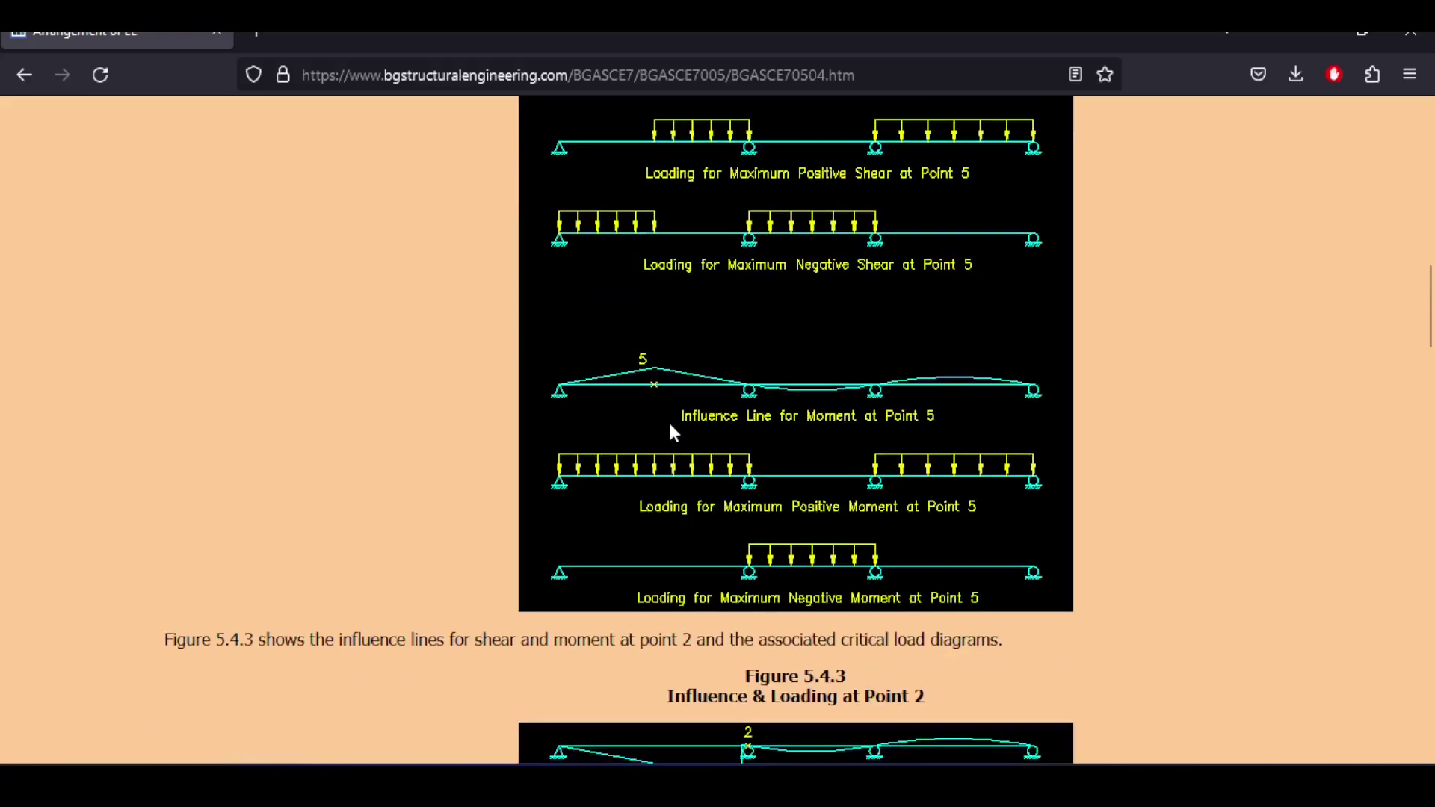
pyautogui.scroll(-1, 670, 432)
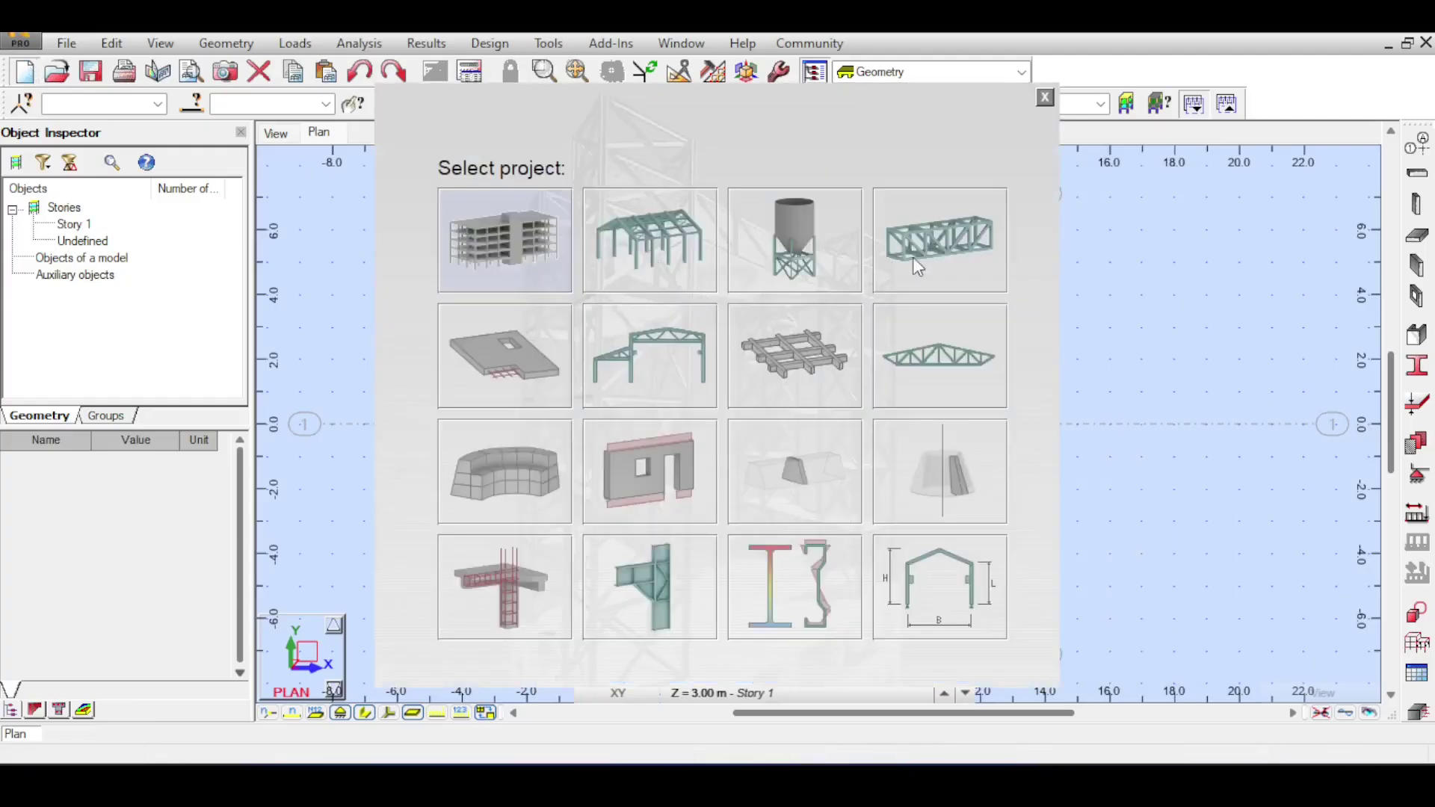
# Start a new frame project without saving, and add X axes at 0, 8, 13 and 17 m.
pyautogui.click(696, 346)
pyautogui.click(750, 439)
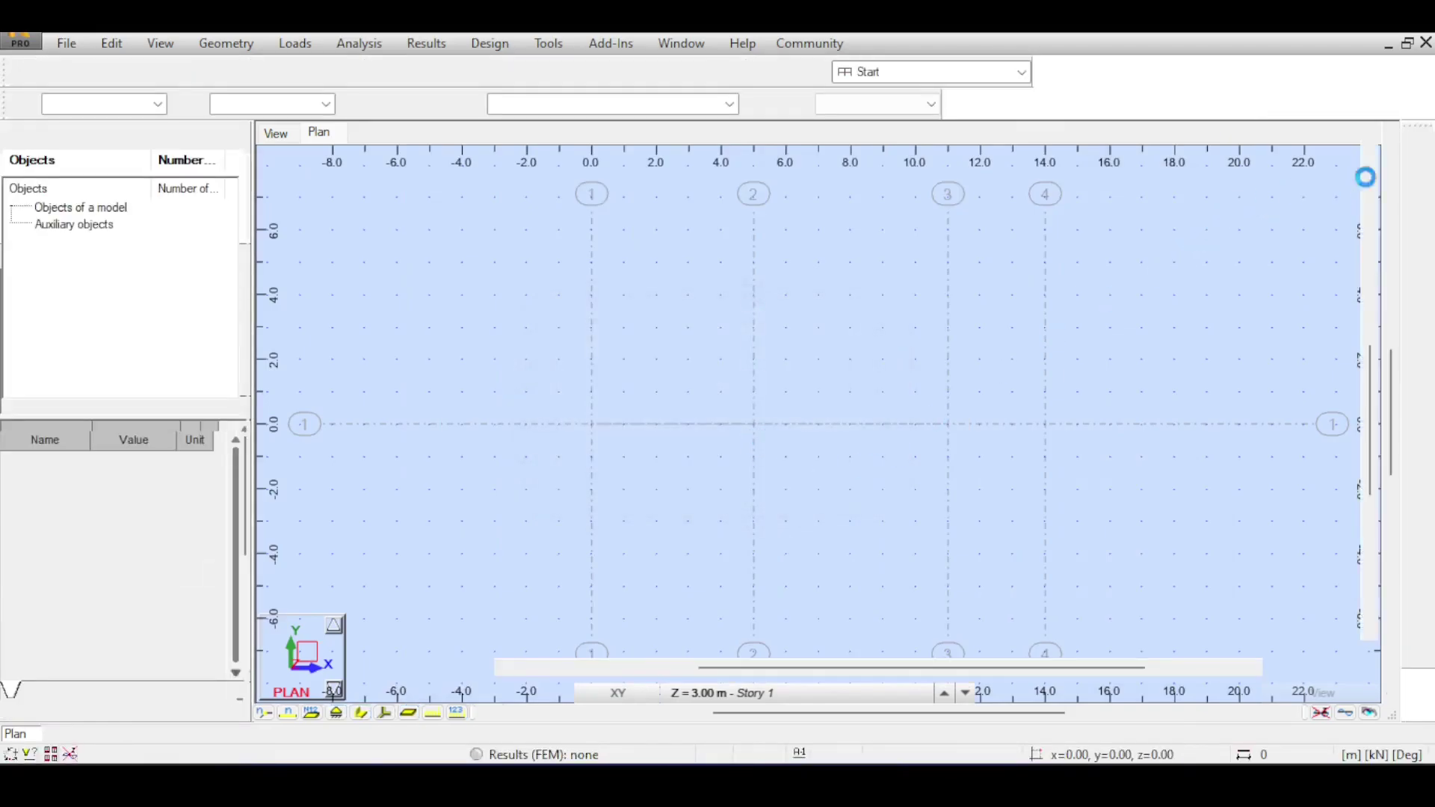
pyautogui.click(1424, 148)
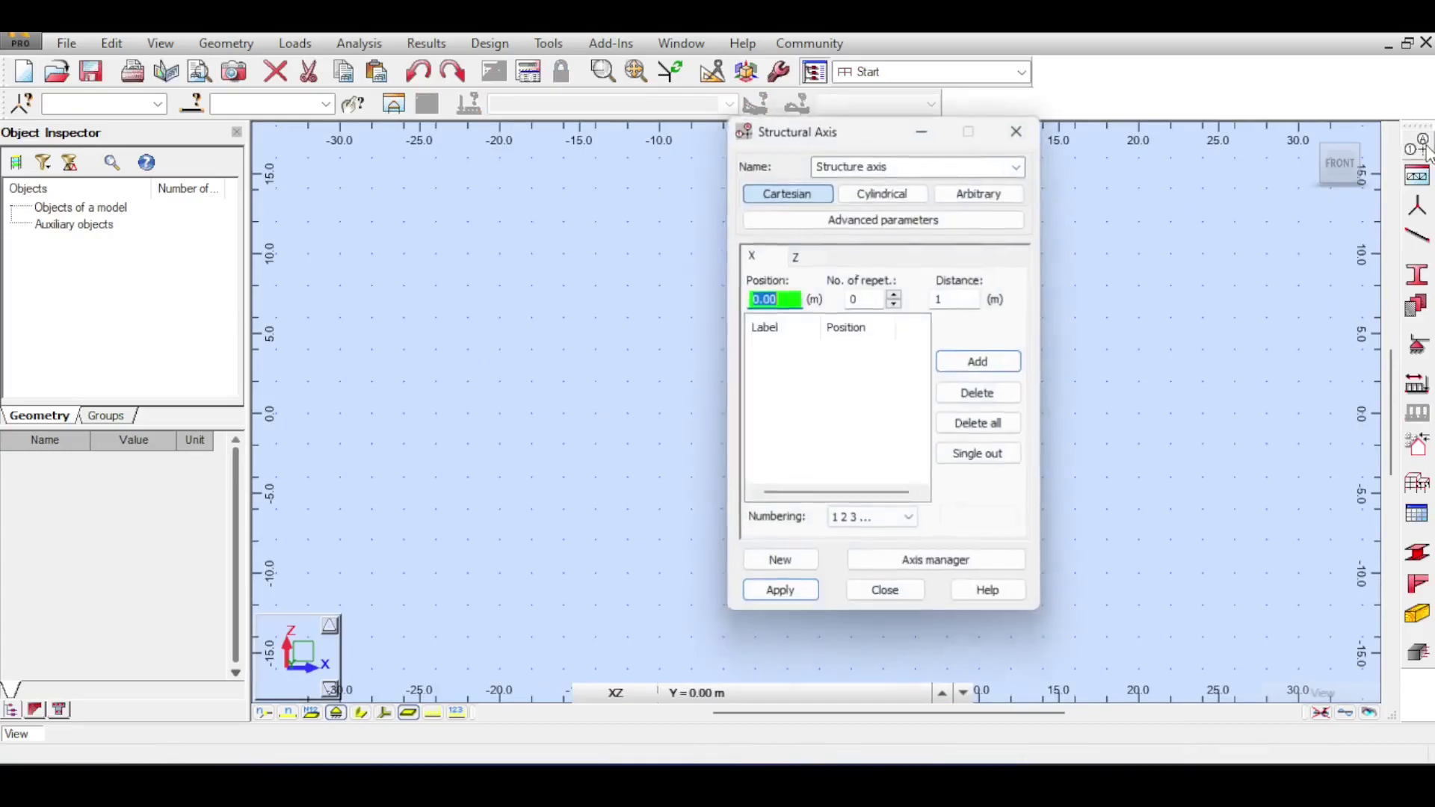
pyautogui.press('Return')
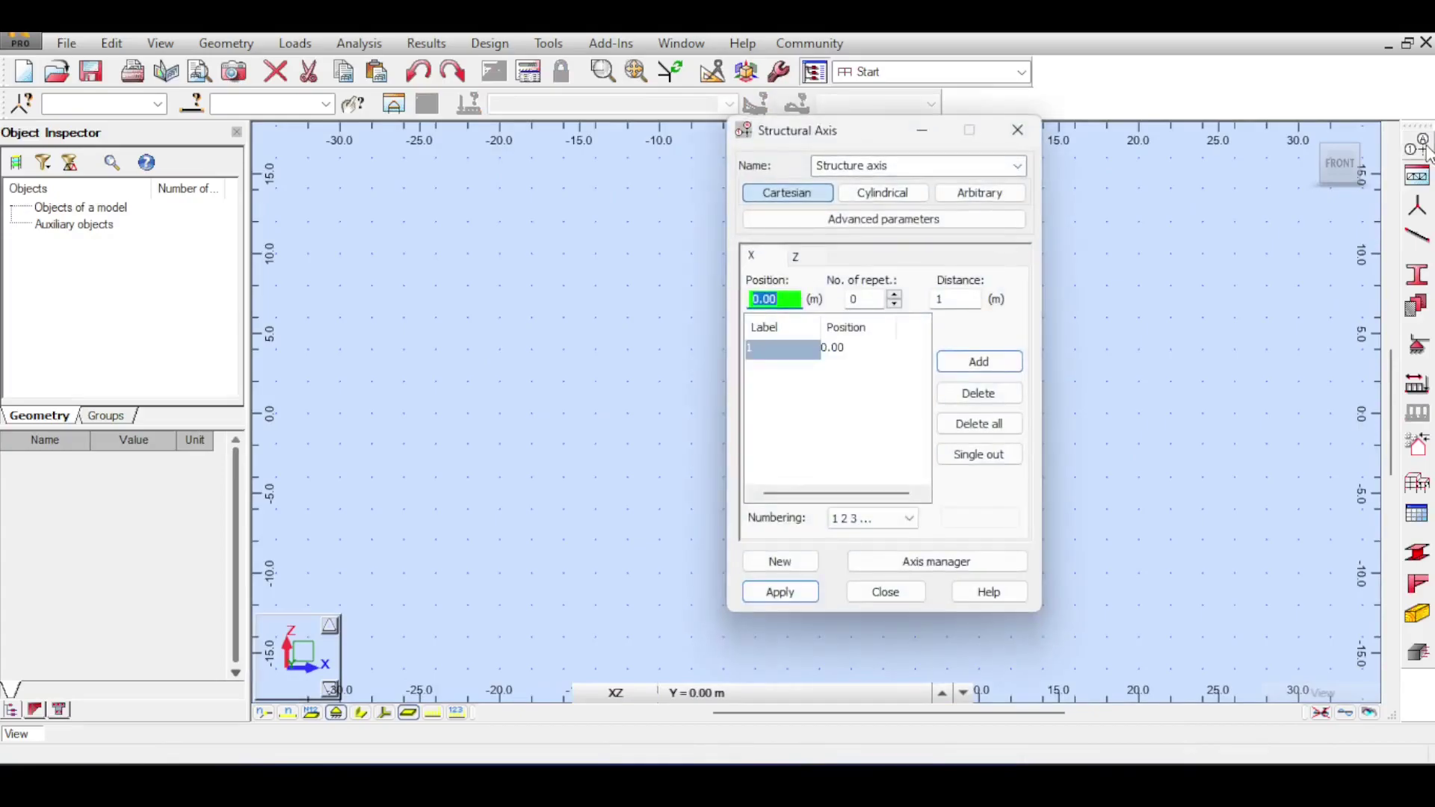
pyautogui.write('8')
pyautogui.press('Return')
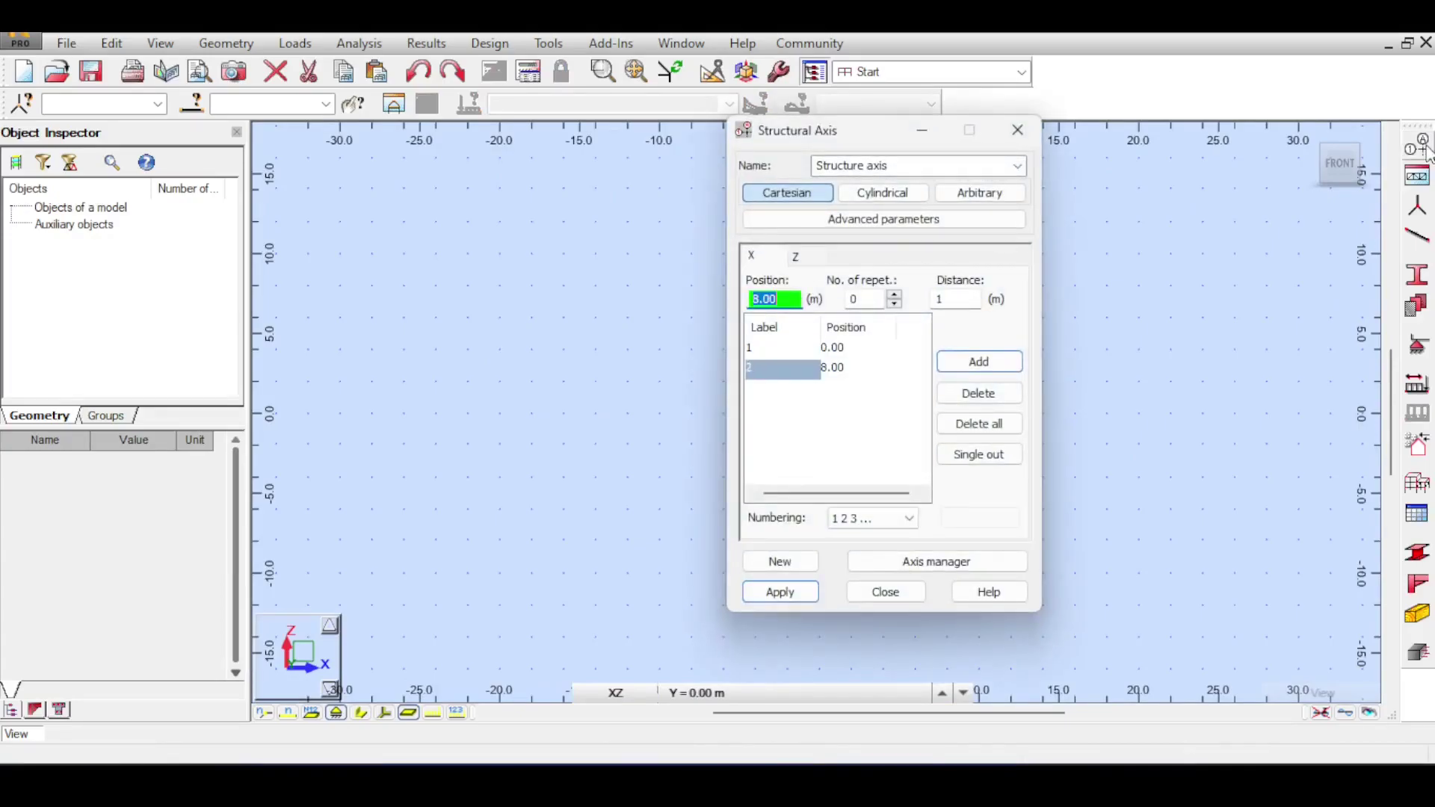
pyautogui.write('13')
pyautogui.press('Return')
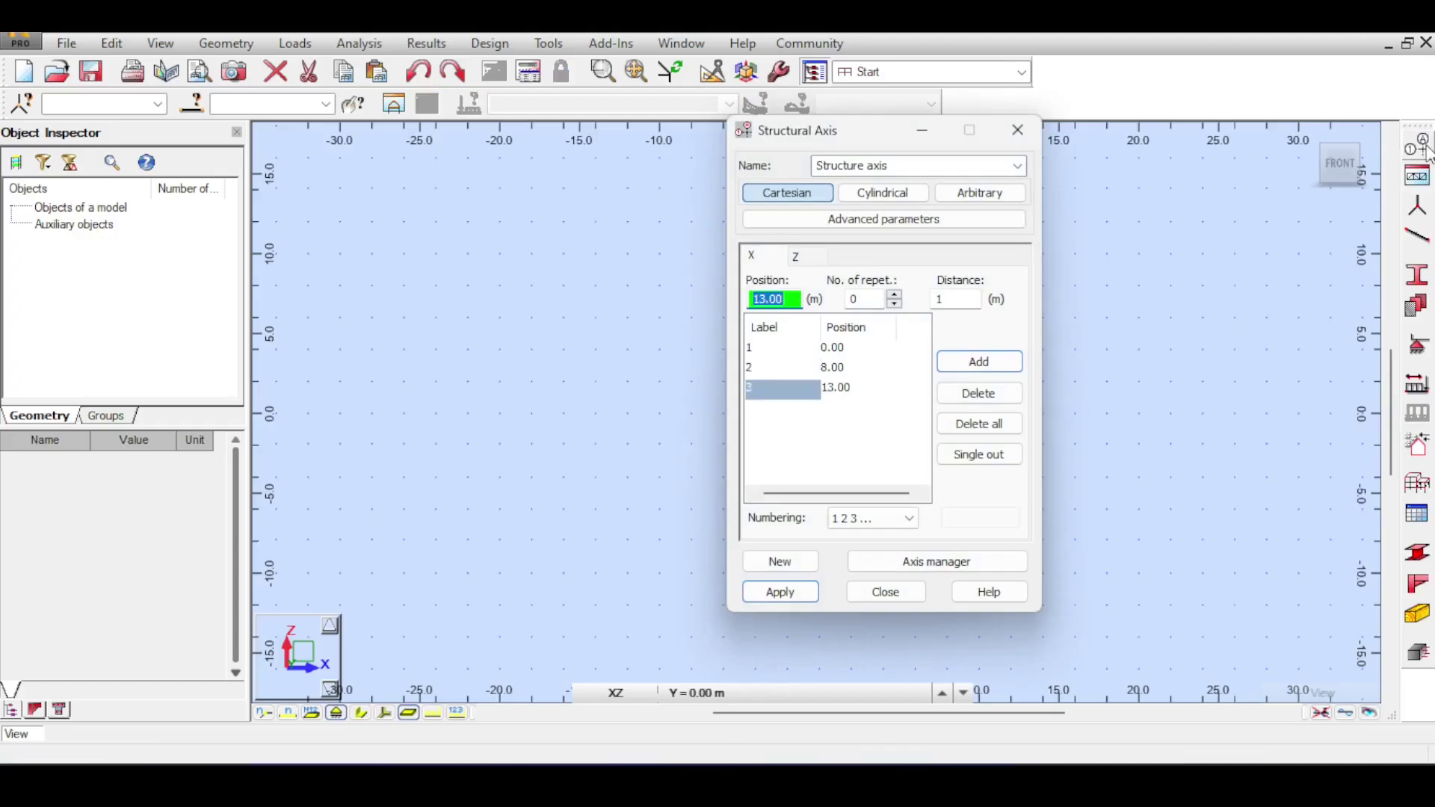
pyautogui.write('17')
pyautogui.press('Return')
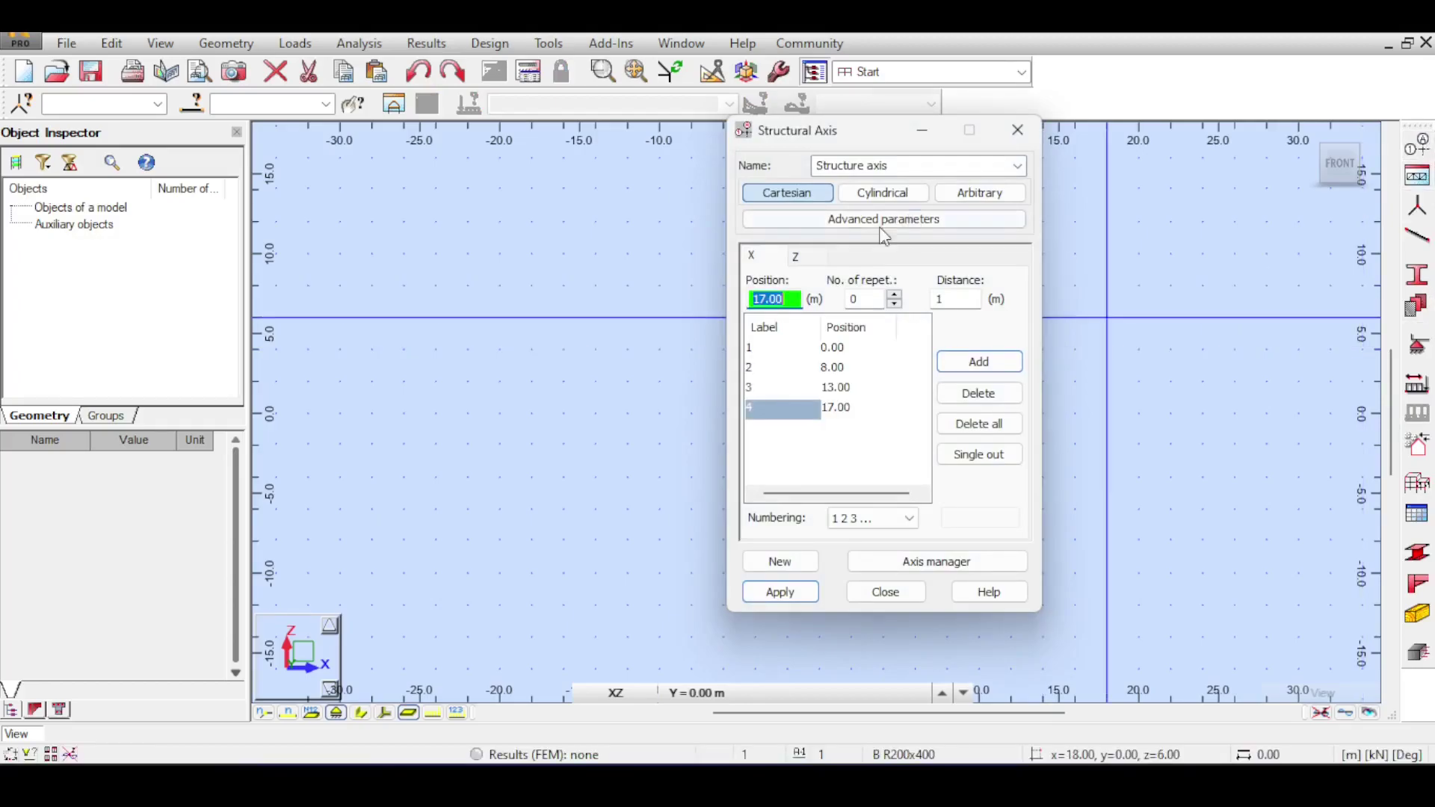
# Add a single Z axis at level 0 and generate the axis grid.
pyautogui.click(808, 259)
pyautogui.press('Return')
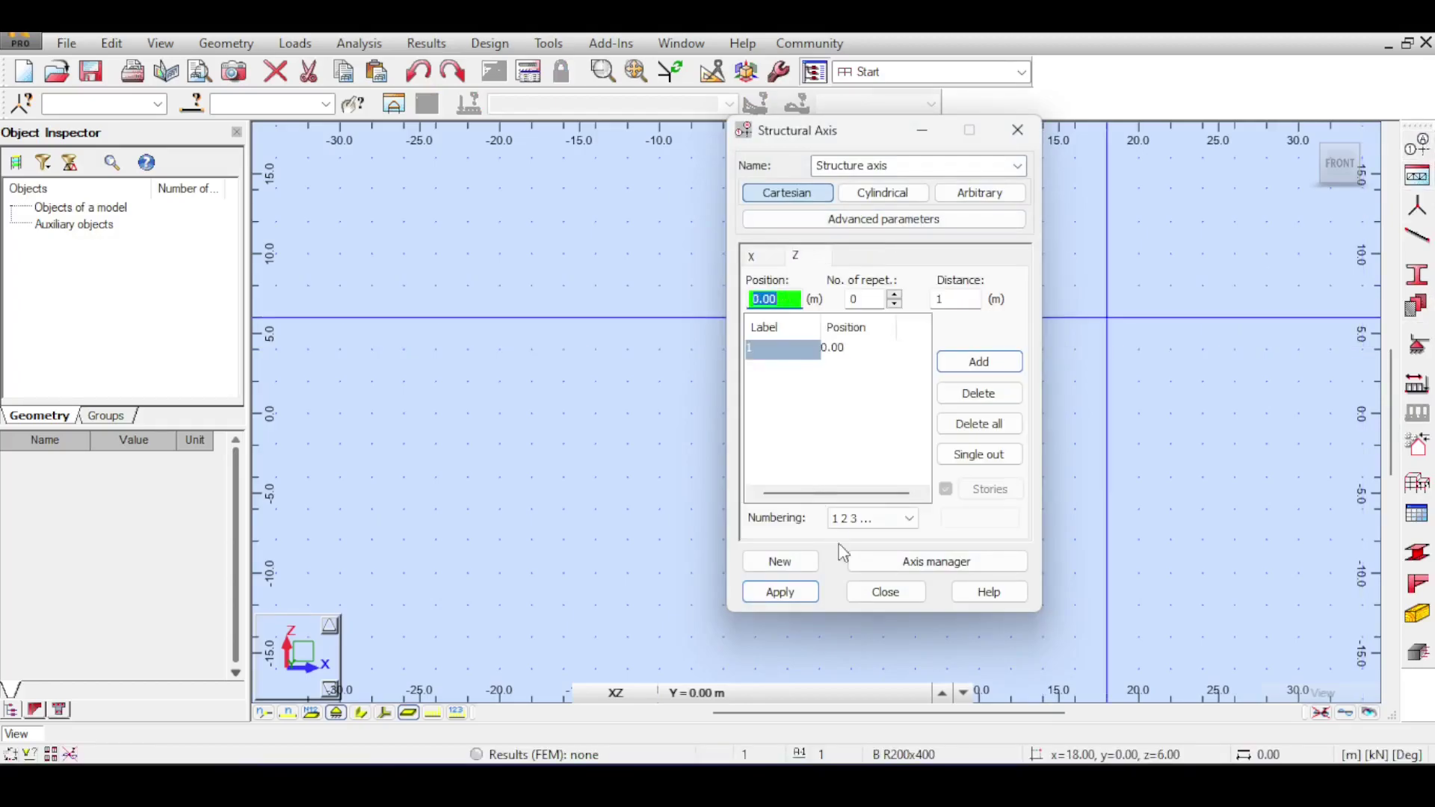
pyautogui.click(882, 592)
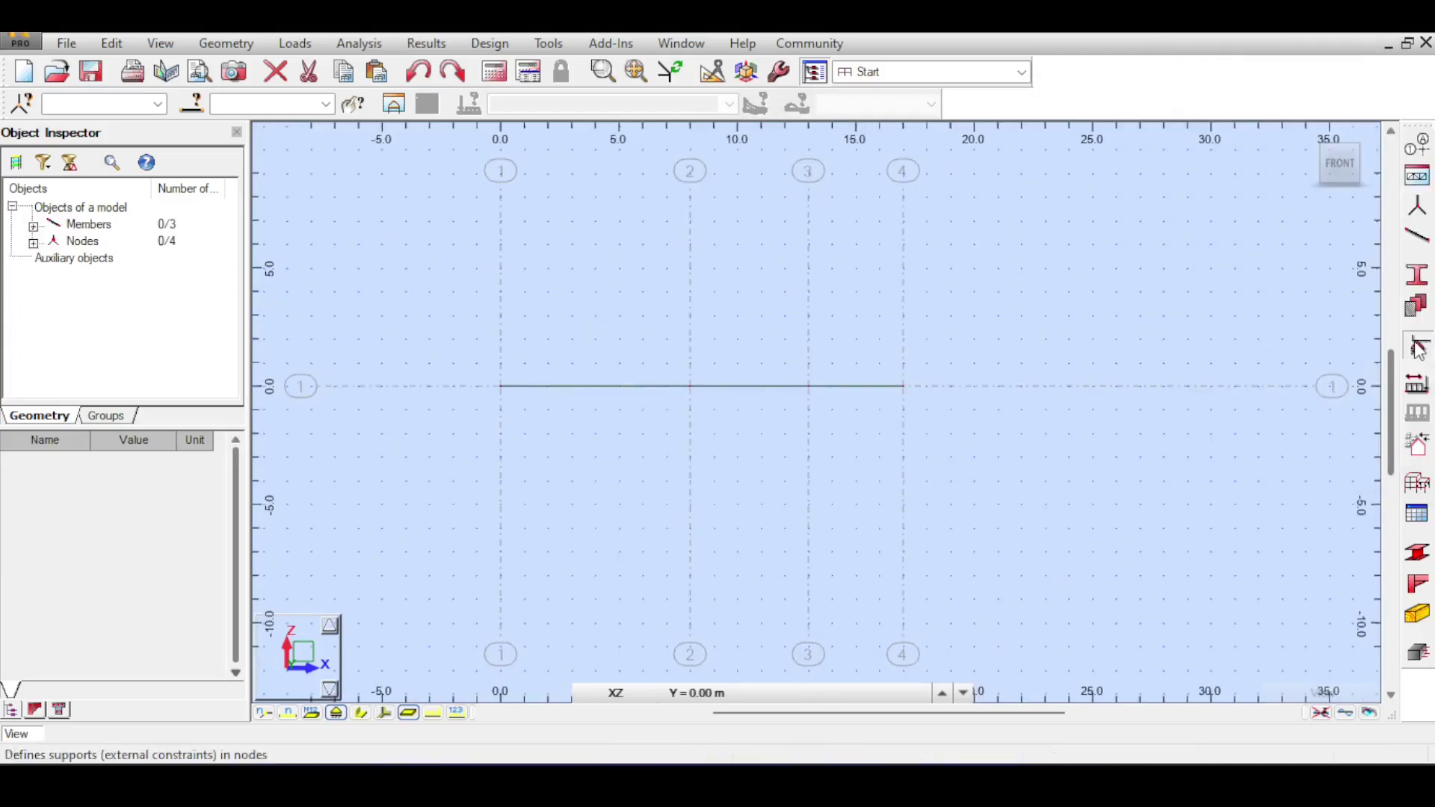
# Assign pinned supports to all four beam nodes, then run the calculations.
pyautogui.click(1417, 345)
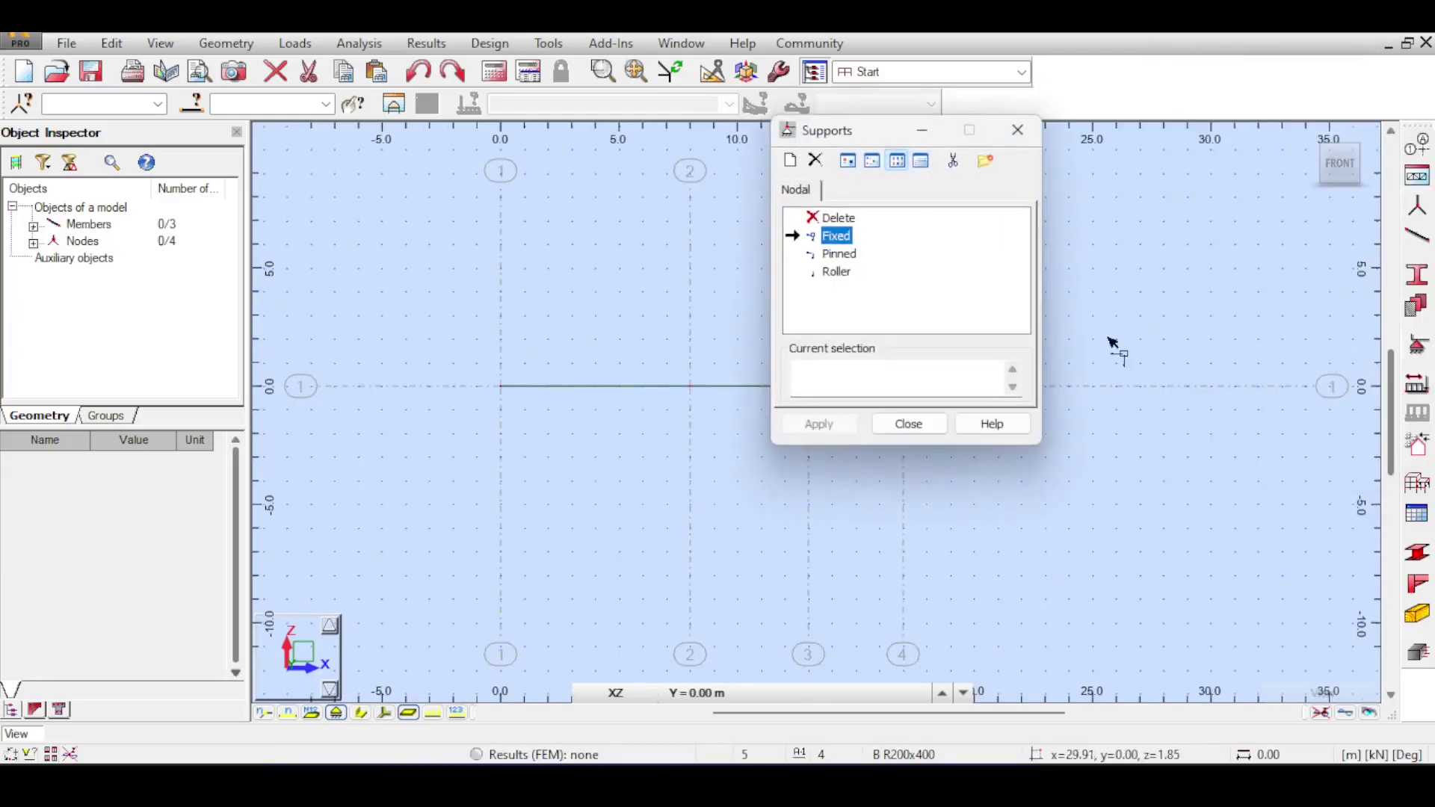
pyautogui.click(831, 254)
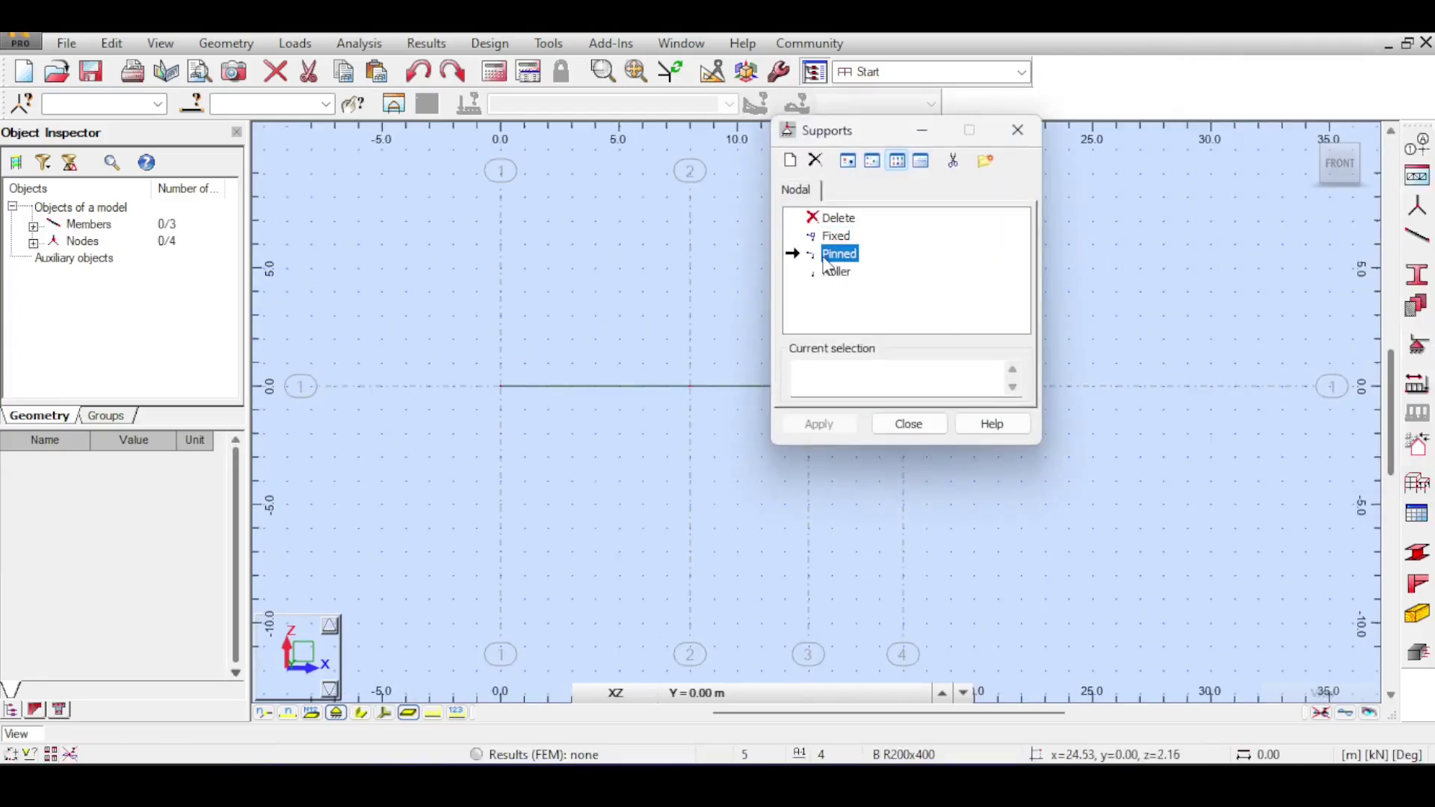
pyautogui.click(820, 391)
pyautogui.scroll(-2, 429, 266)
pyautogui.moveTo(346, 290); pyautogui.dragTo(644, 369)
pyautogui.click(492, 75)
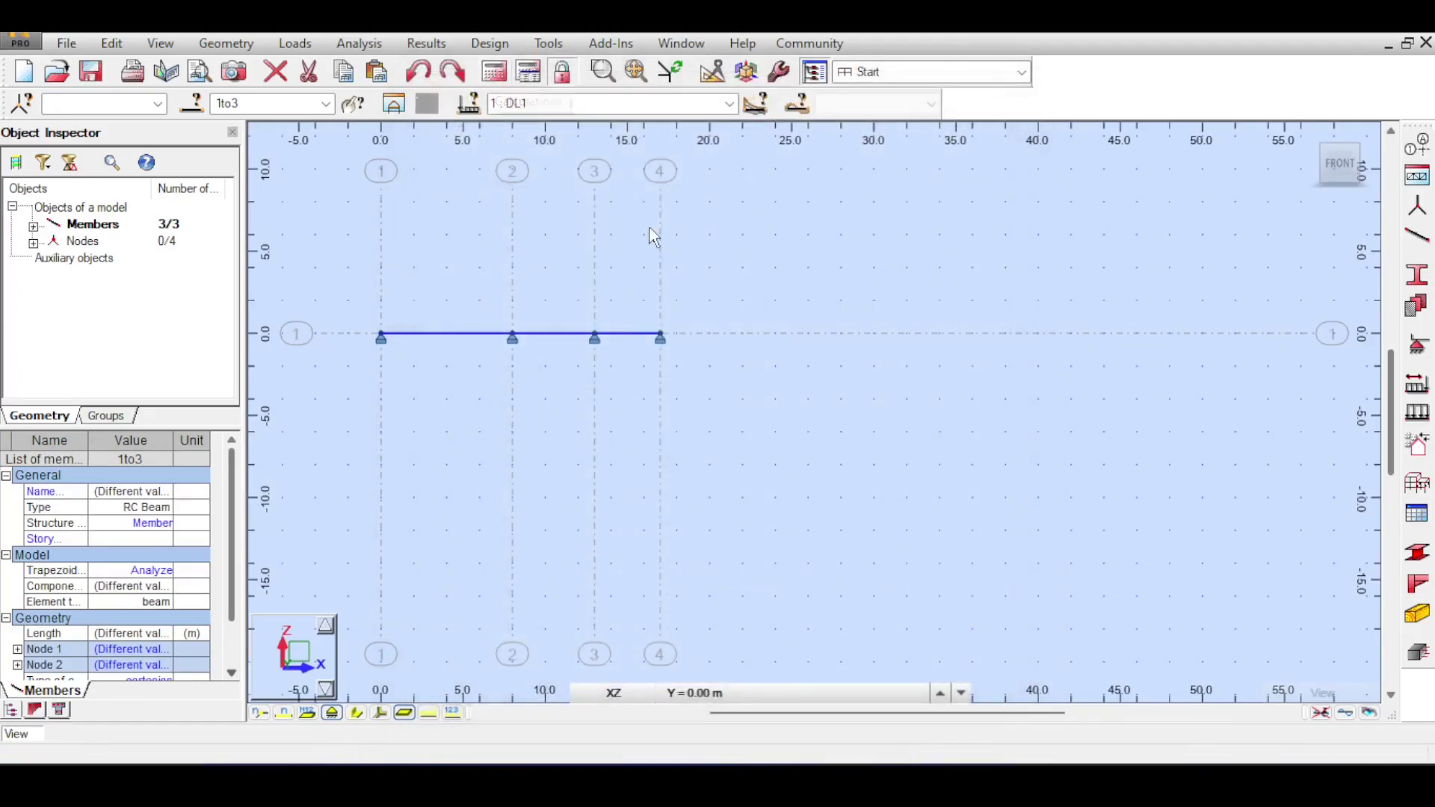
pyautogui.click(650, 235)
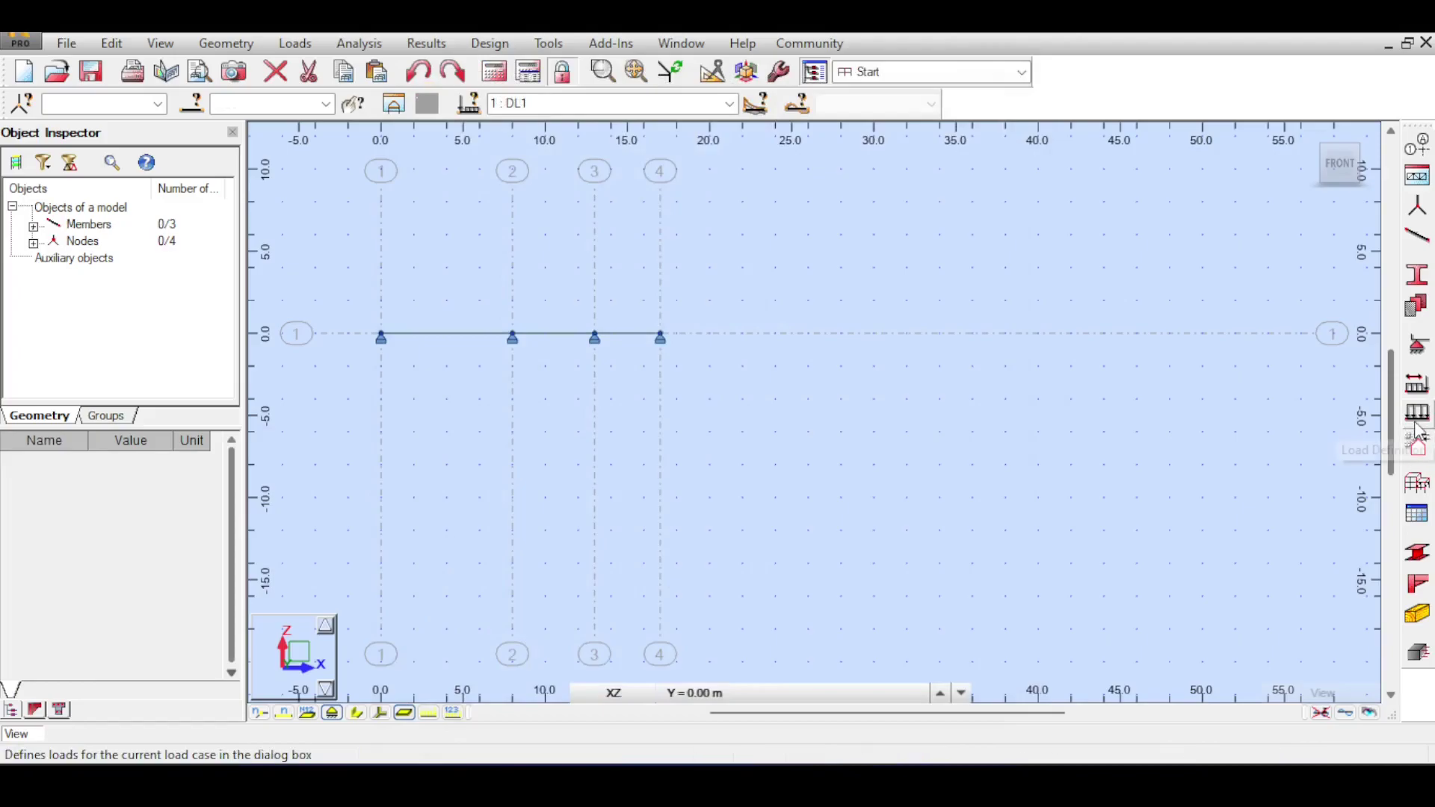
pyautogui.click(669, 103)
pyautogui.click(681, 121)
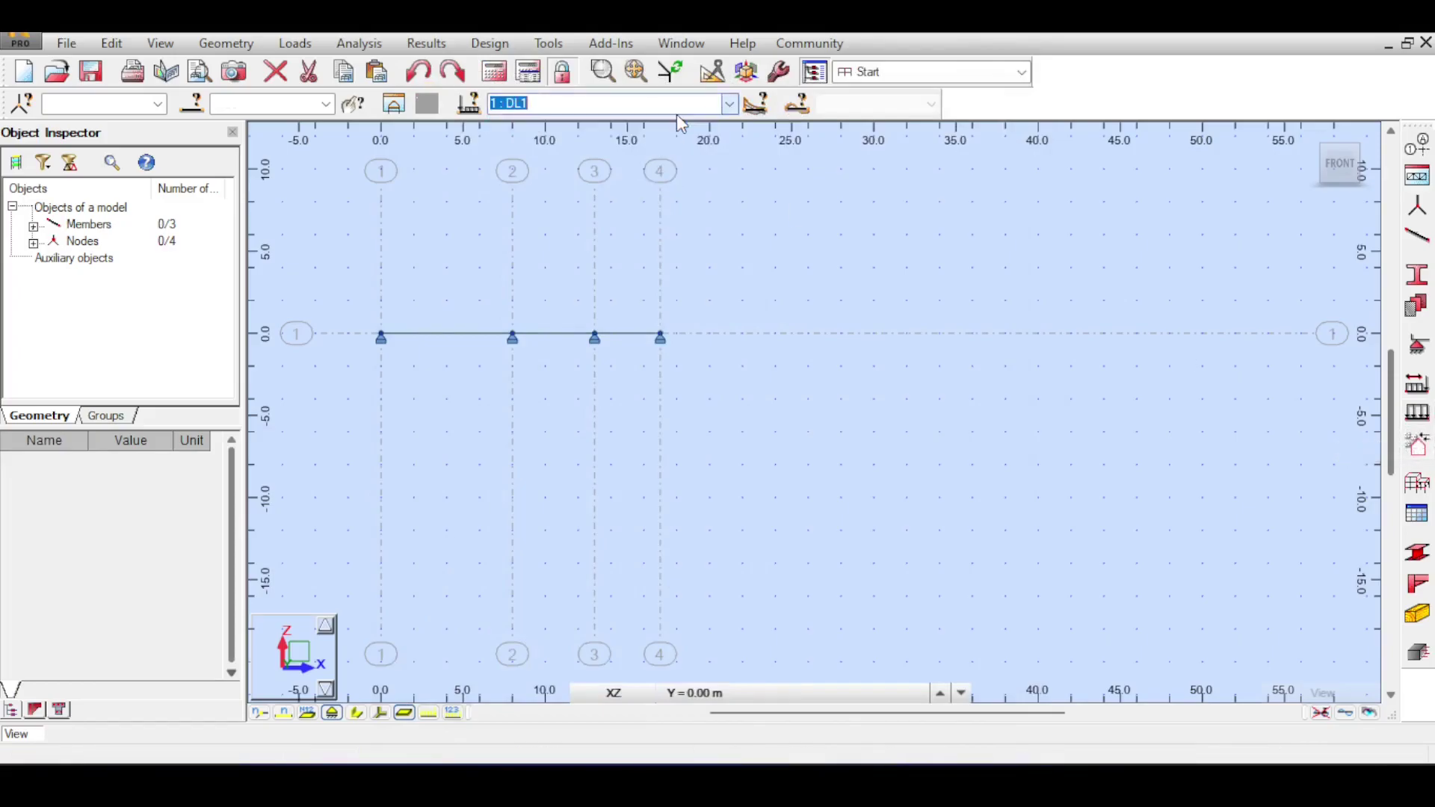
pyautogui.click(1423, 419)
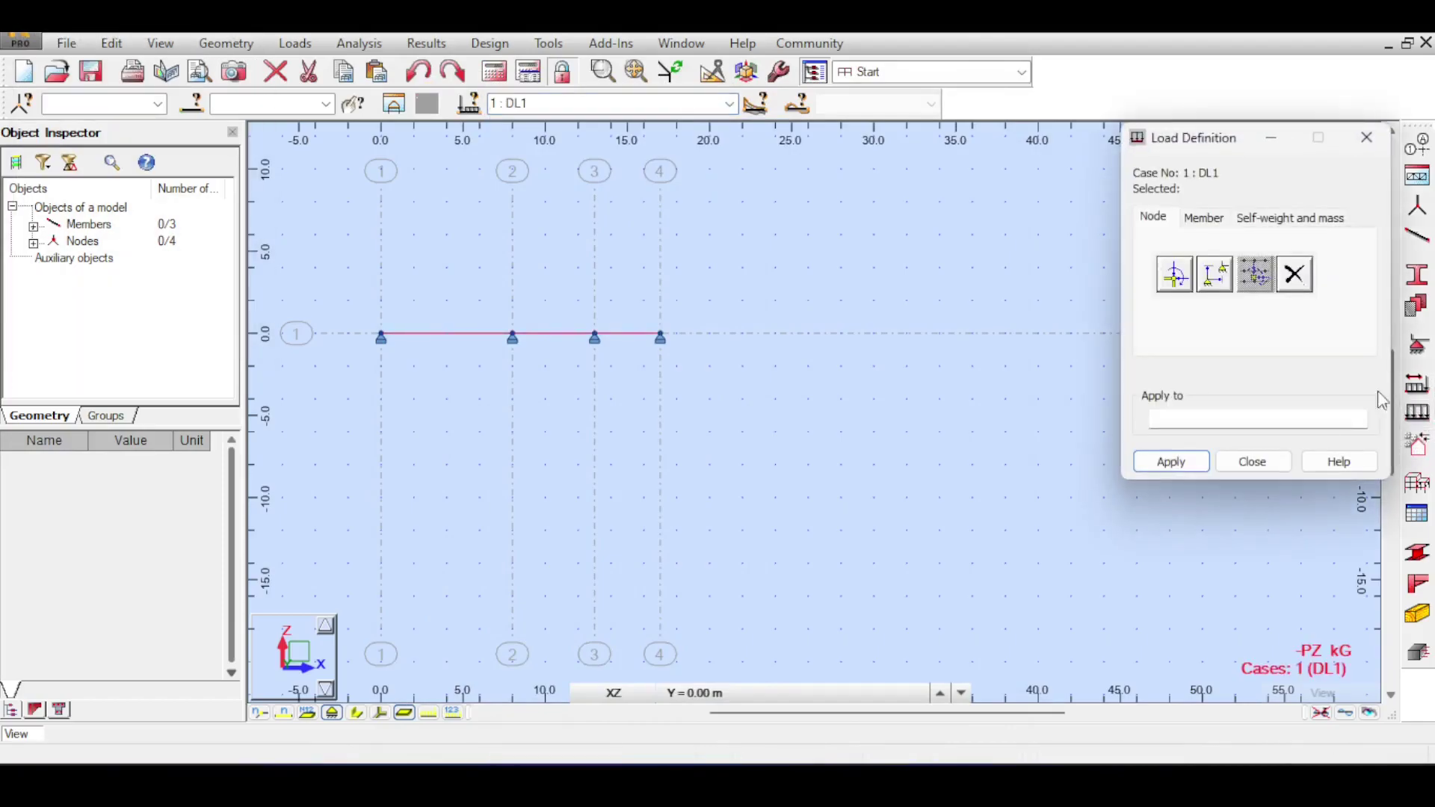
pyautogui.click(1200, 219)
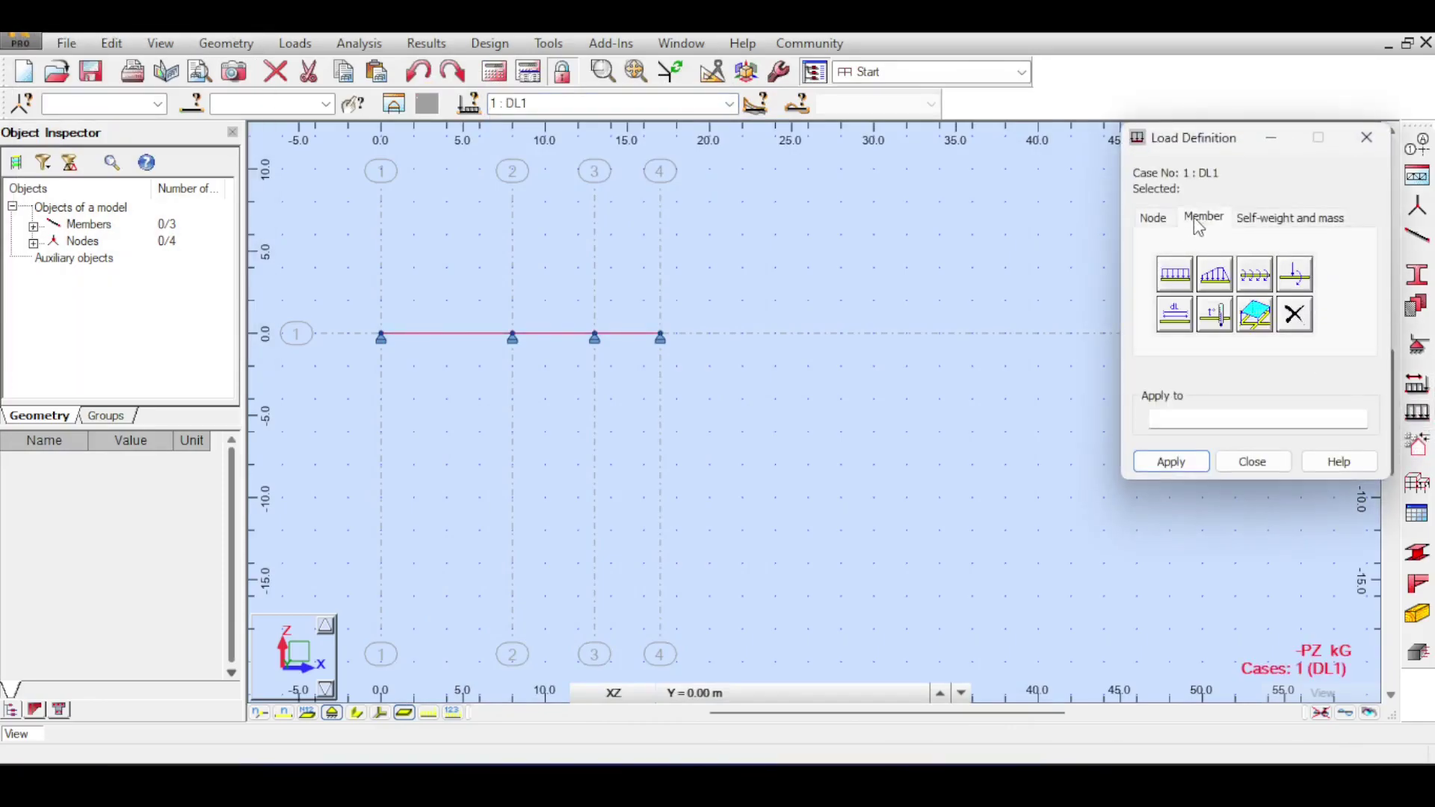
pyautogui.click(1371, 154)
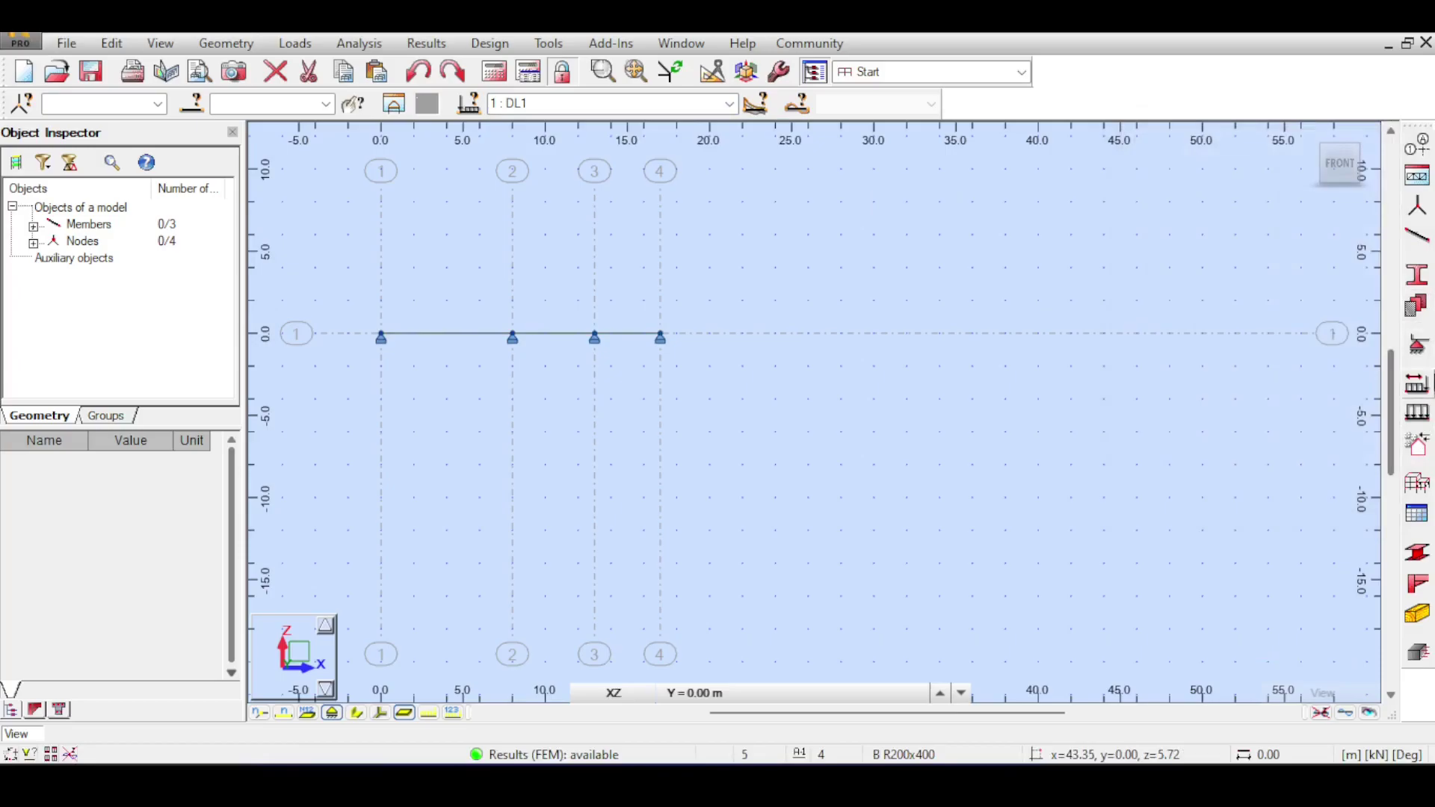
pyautogui.click(1418, 413)
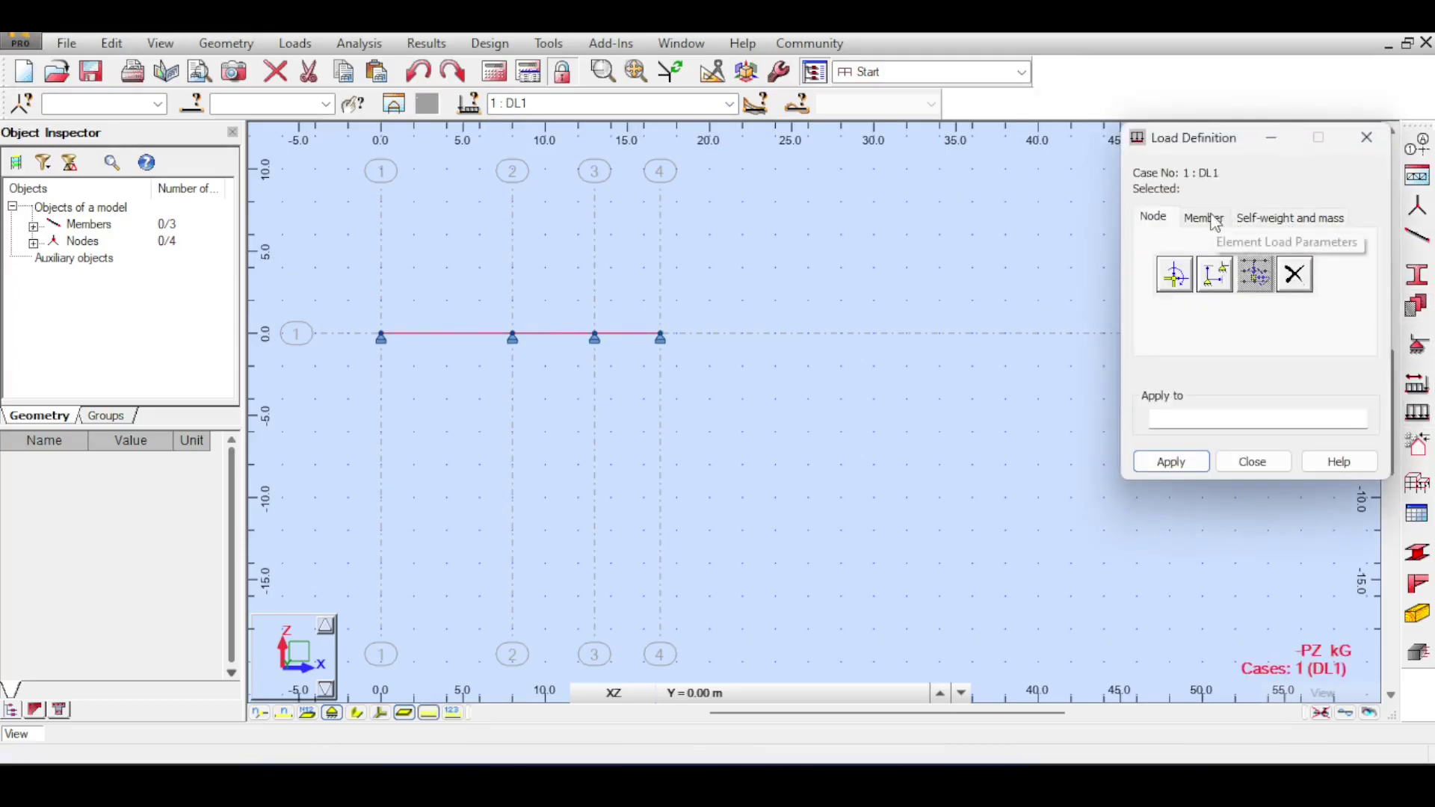
pyautogui.click(1367, 137)
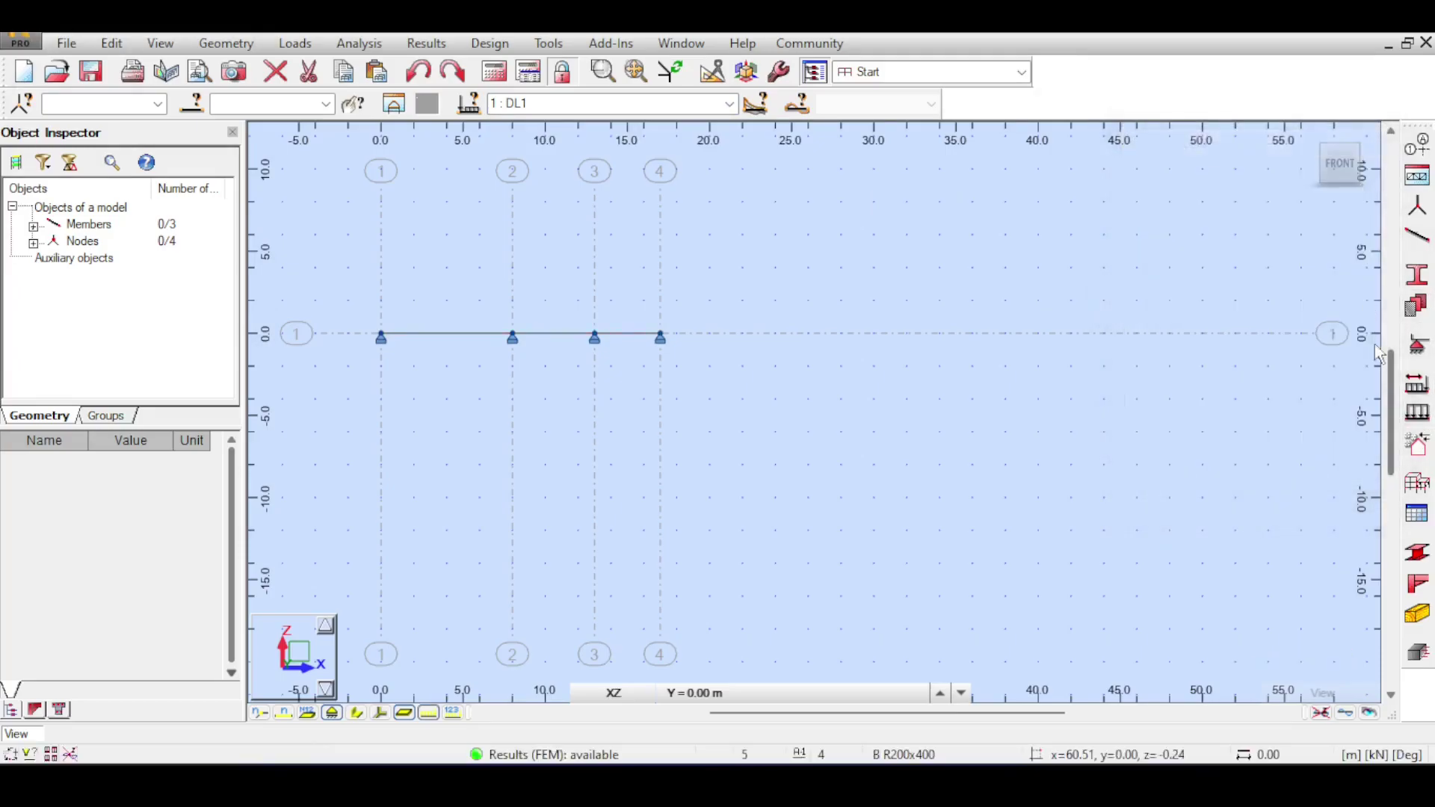
# Create load case 2: LL1 with live nature and confirm the model change.
pyautogui.click(1420, 385)
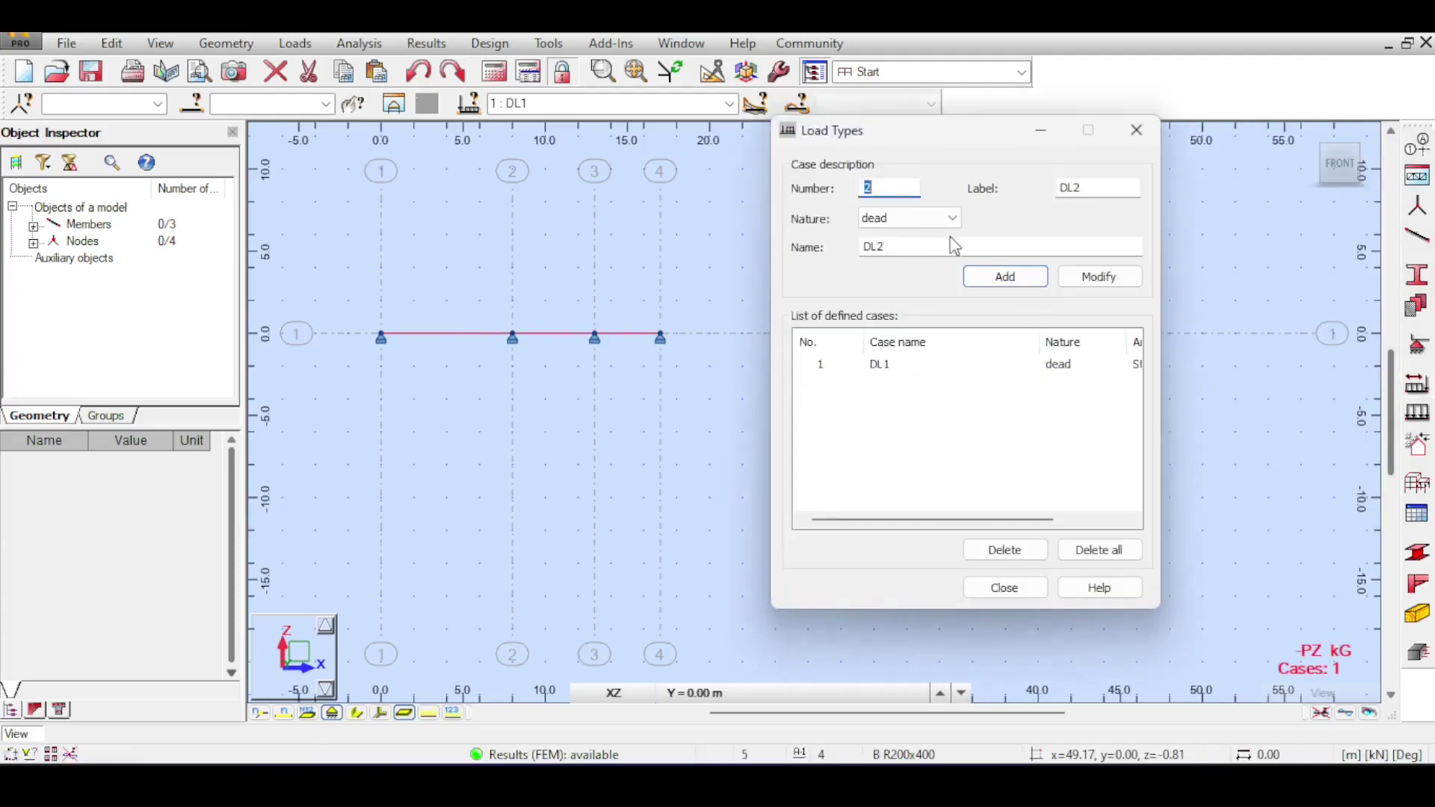
pyautogui.click(945, 219)
pyautogui.click(943, 251)
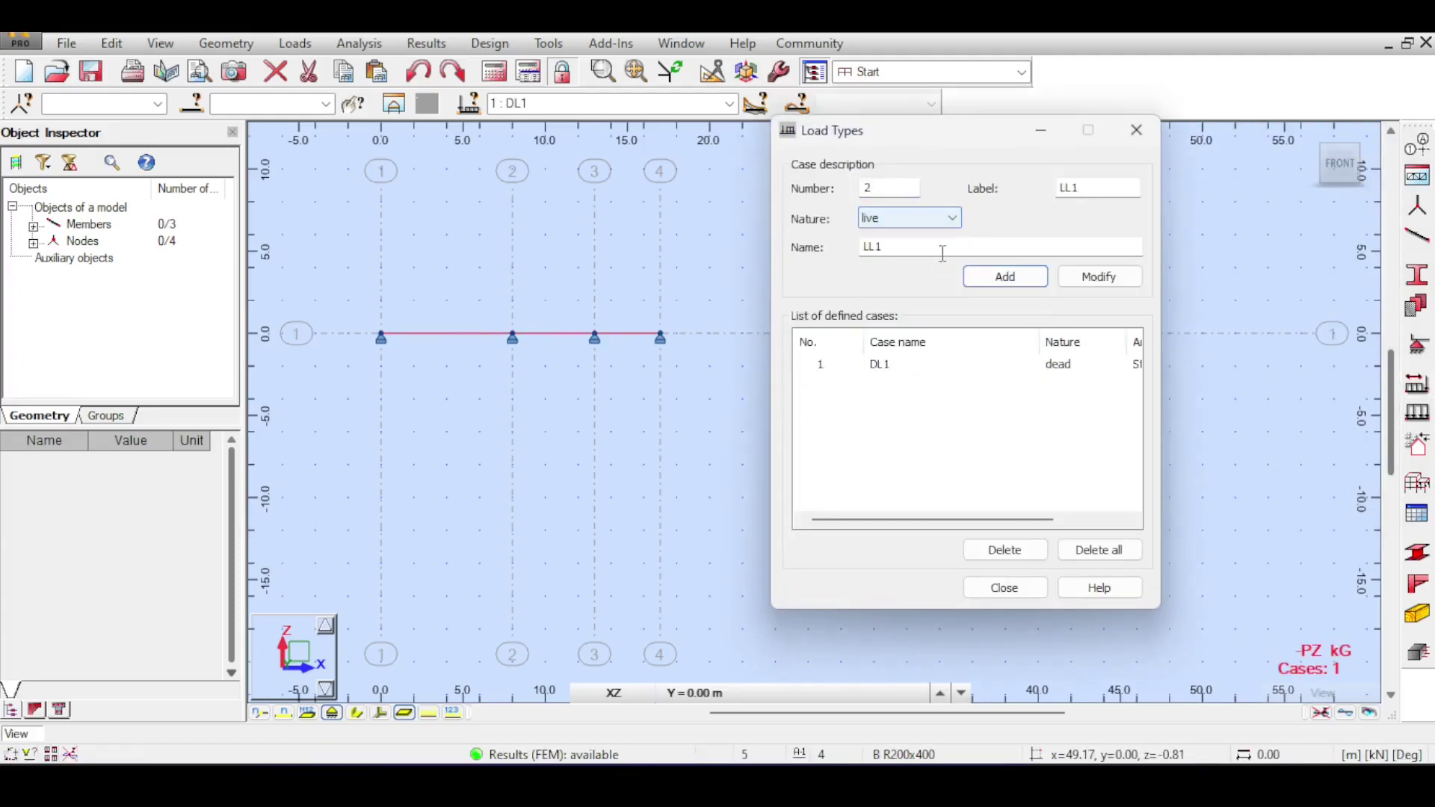
pyautogui.click(1002, 277)
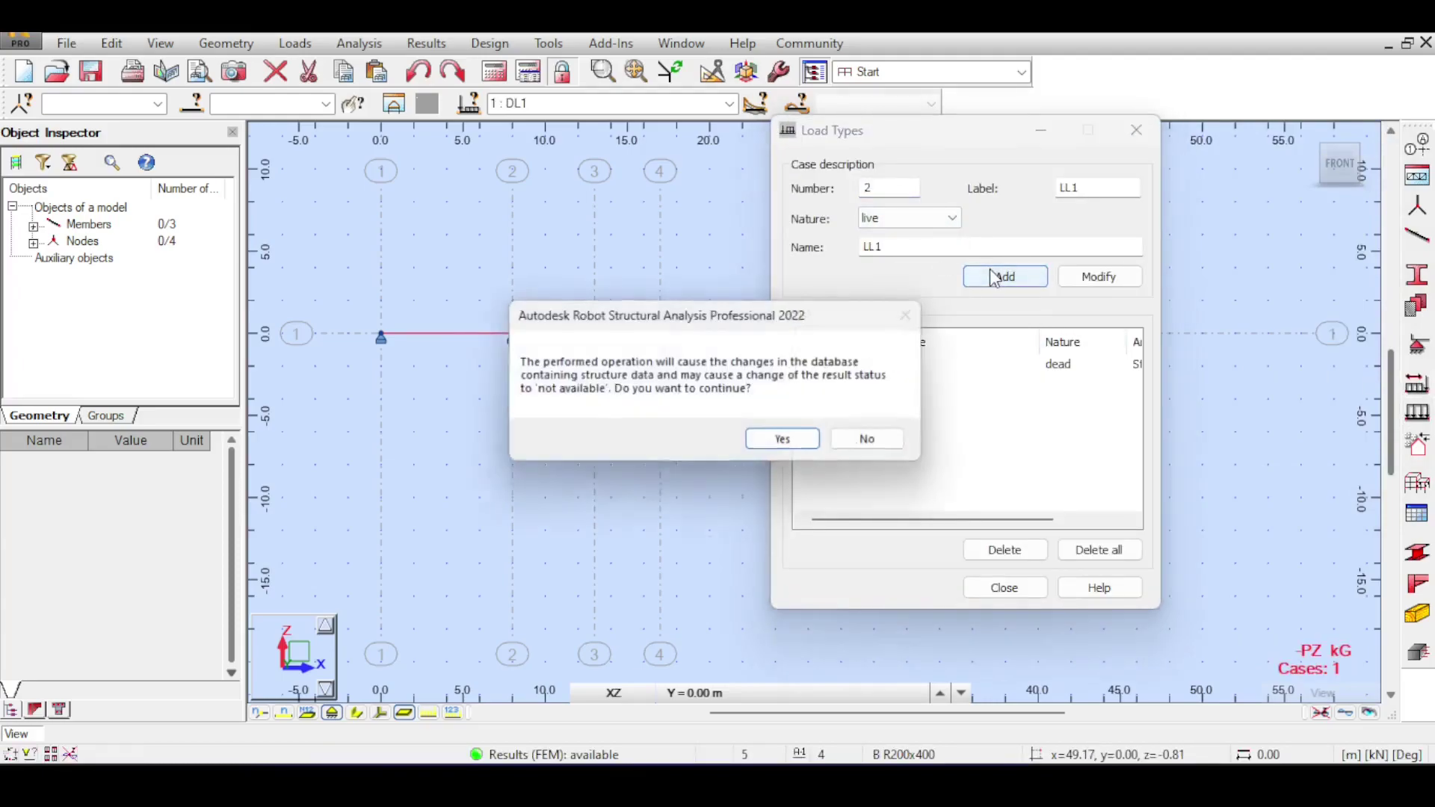
pyautogui.click(788, 440)
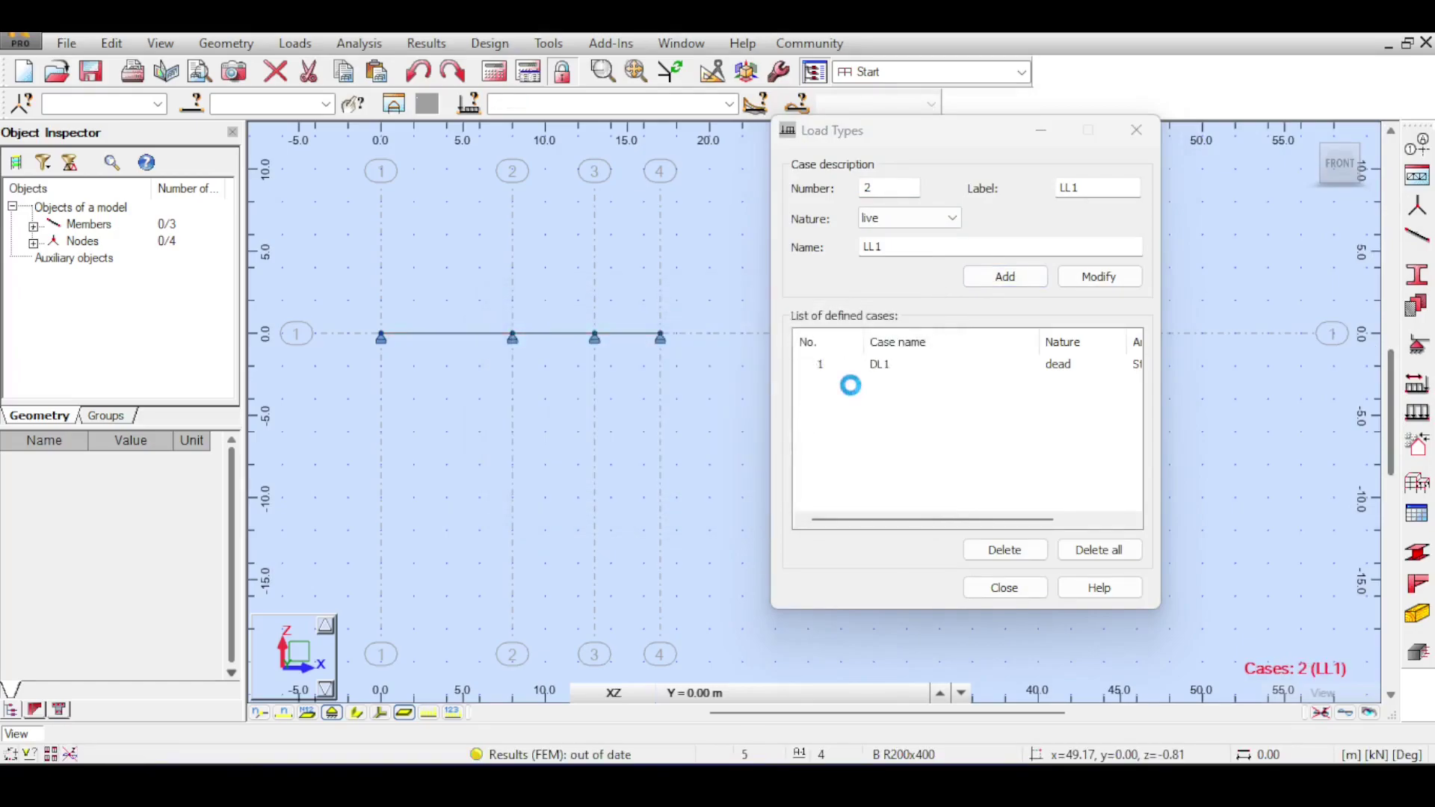
pyautogui.click(979, 587)
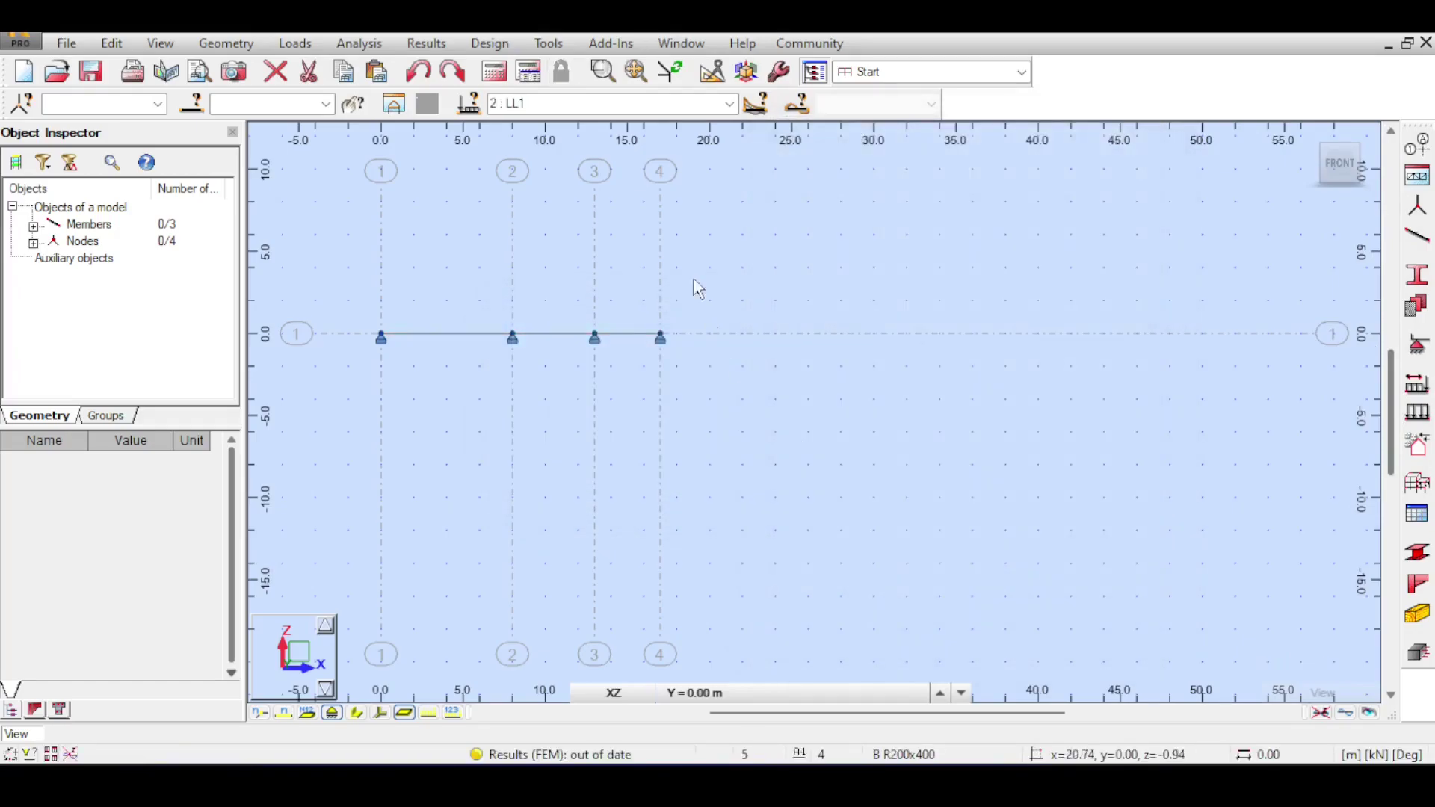
pyautogui.click(598, 103)
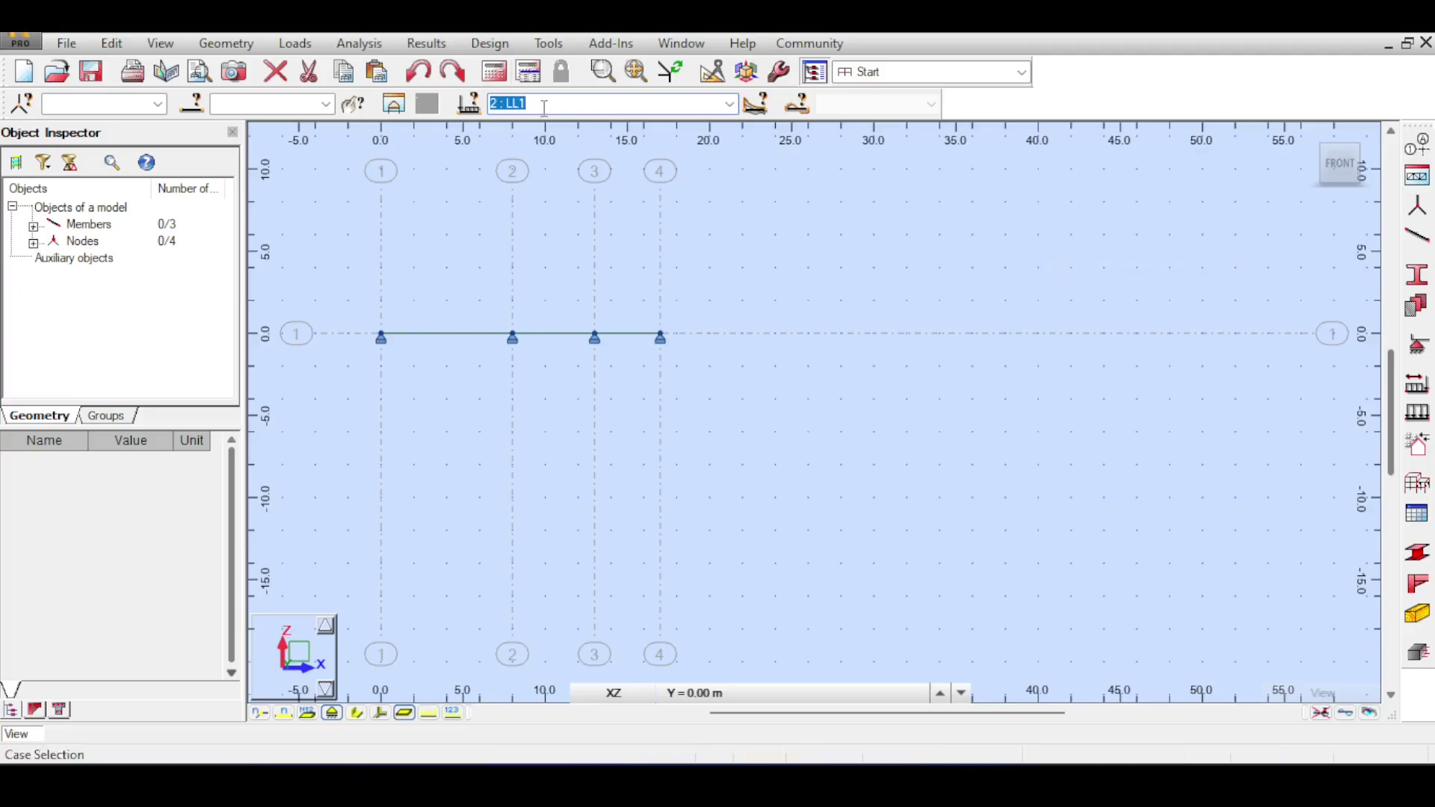
# Define a uniform vertical member load for LL1 and apply it to members 1to3.
pyautogui.click(1414, 417)
pyautogui.click(1205, 223)
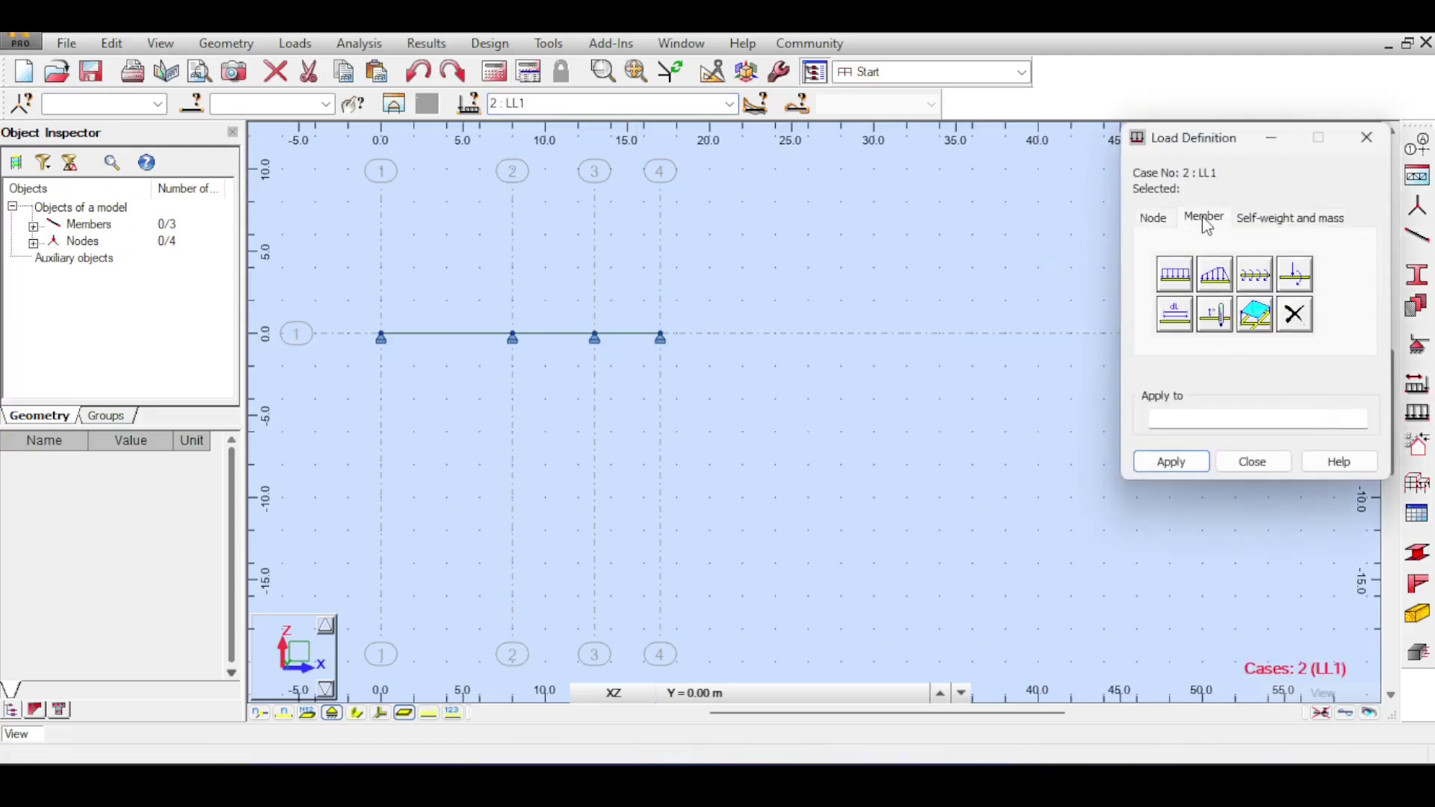
pyautogui.click(1177, 272)
pyautogui.click(1249, 409)
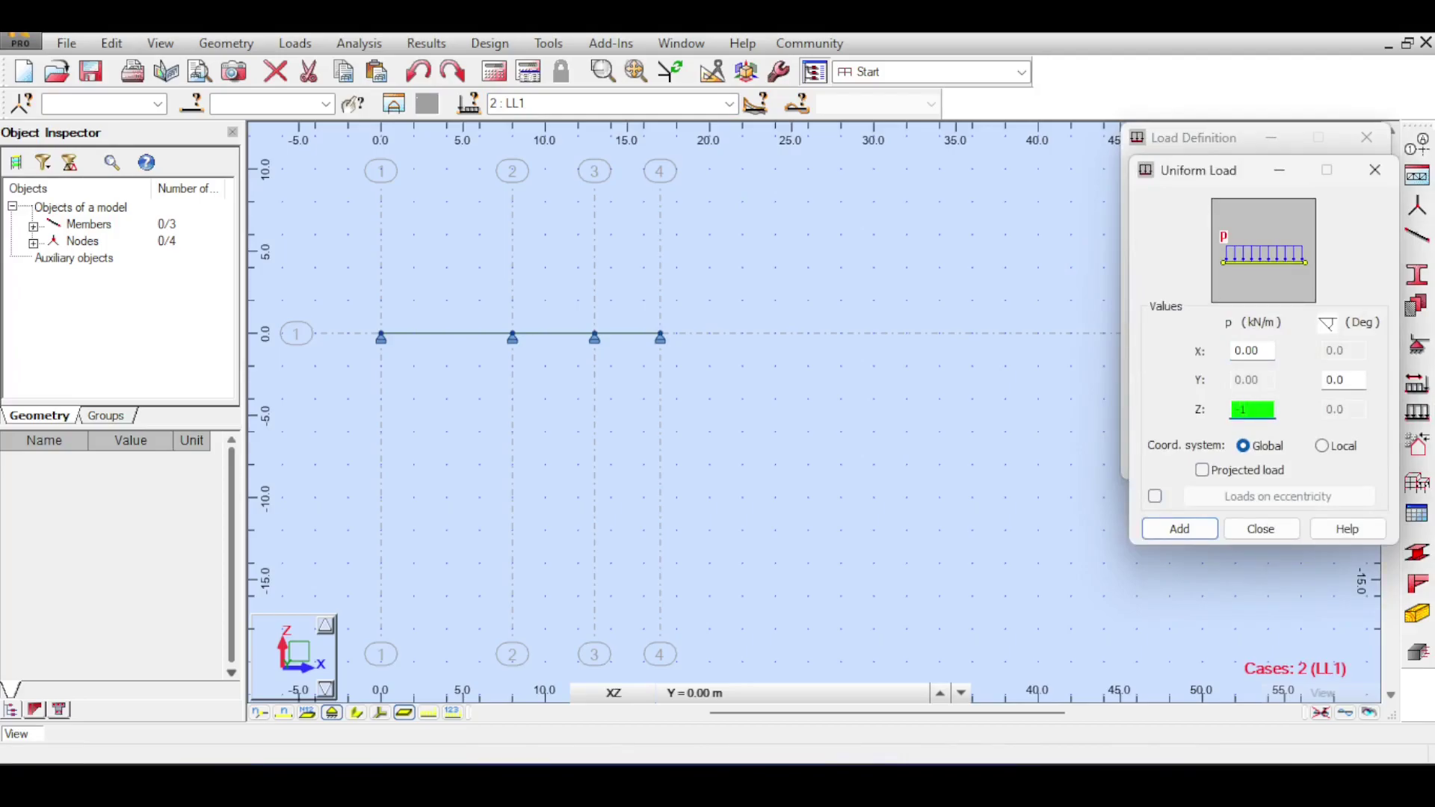
pyautogui.click(1196, 530)
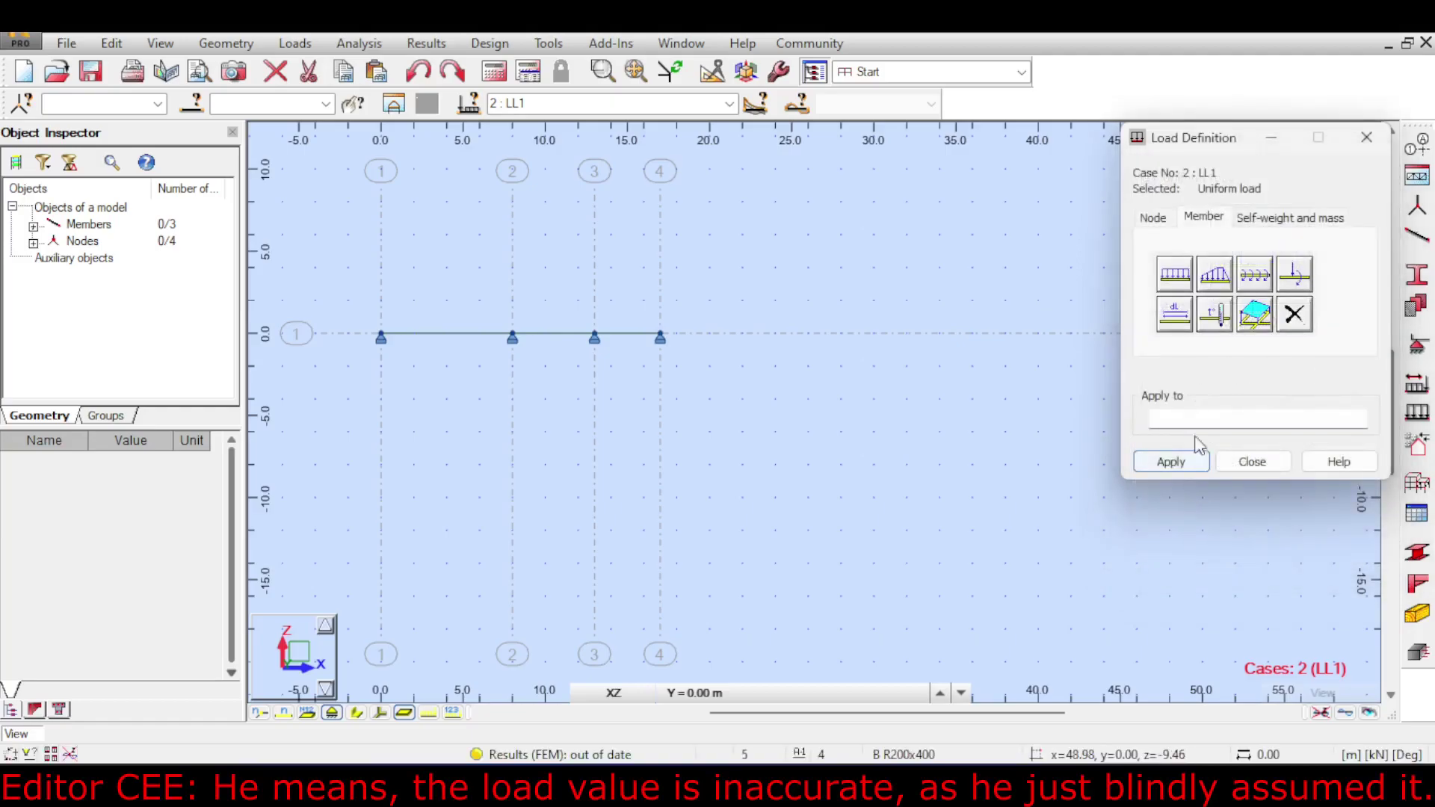
pyautogui.moveTo(314, 229); pyautogui.dragTo(783, 375)
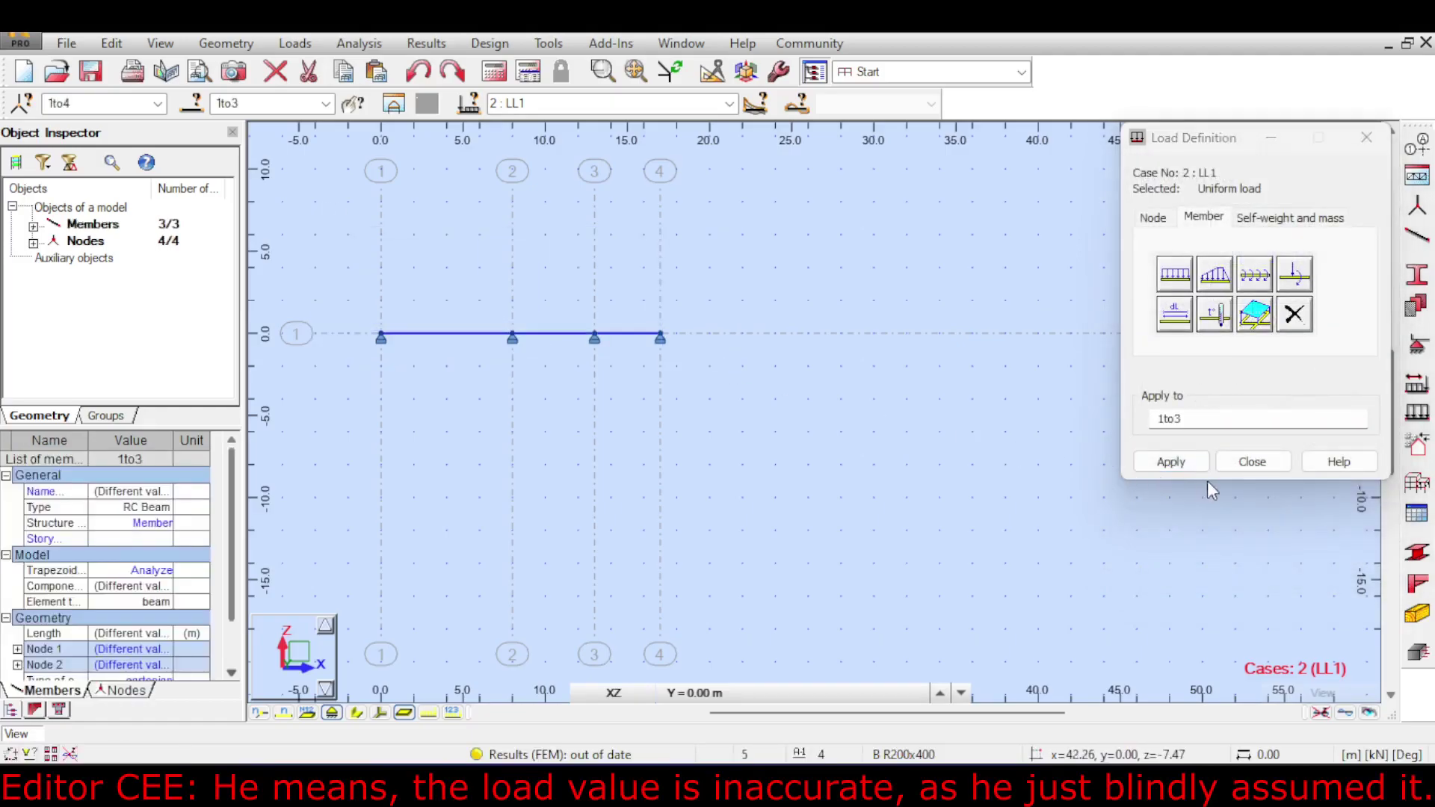
pyautogui.click(1171, 461)
# Display the My bending moment diagram for load case LL1 on the beam.
pyautogui.click(1251, 464)
pyautogui.click(760, 262)
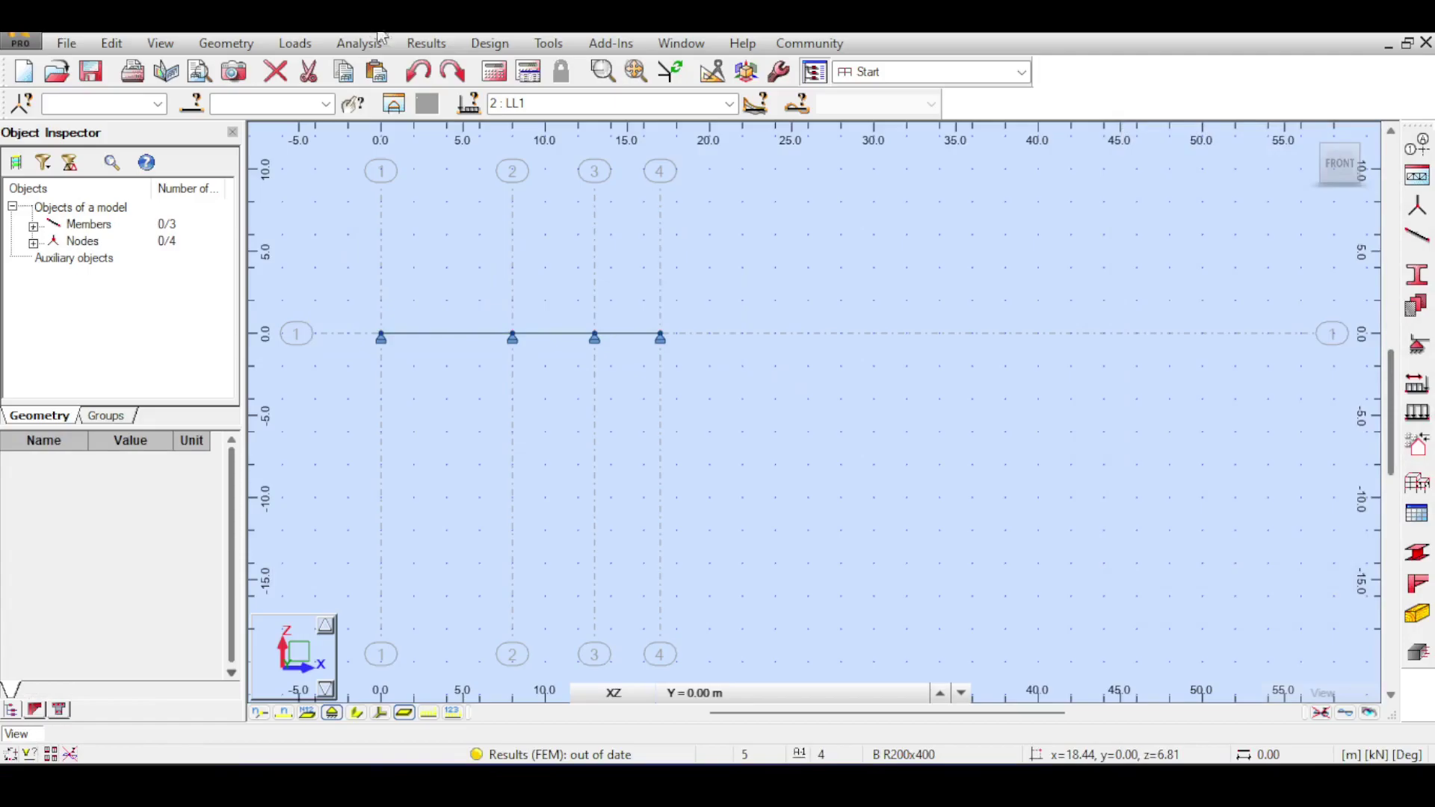
pyautogui.click(426, 42)
pyautogui.click(487, 119)
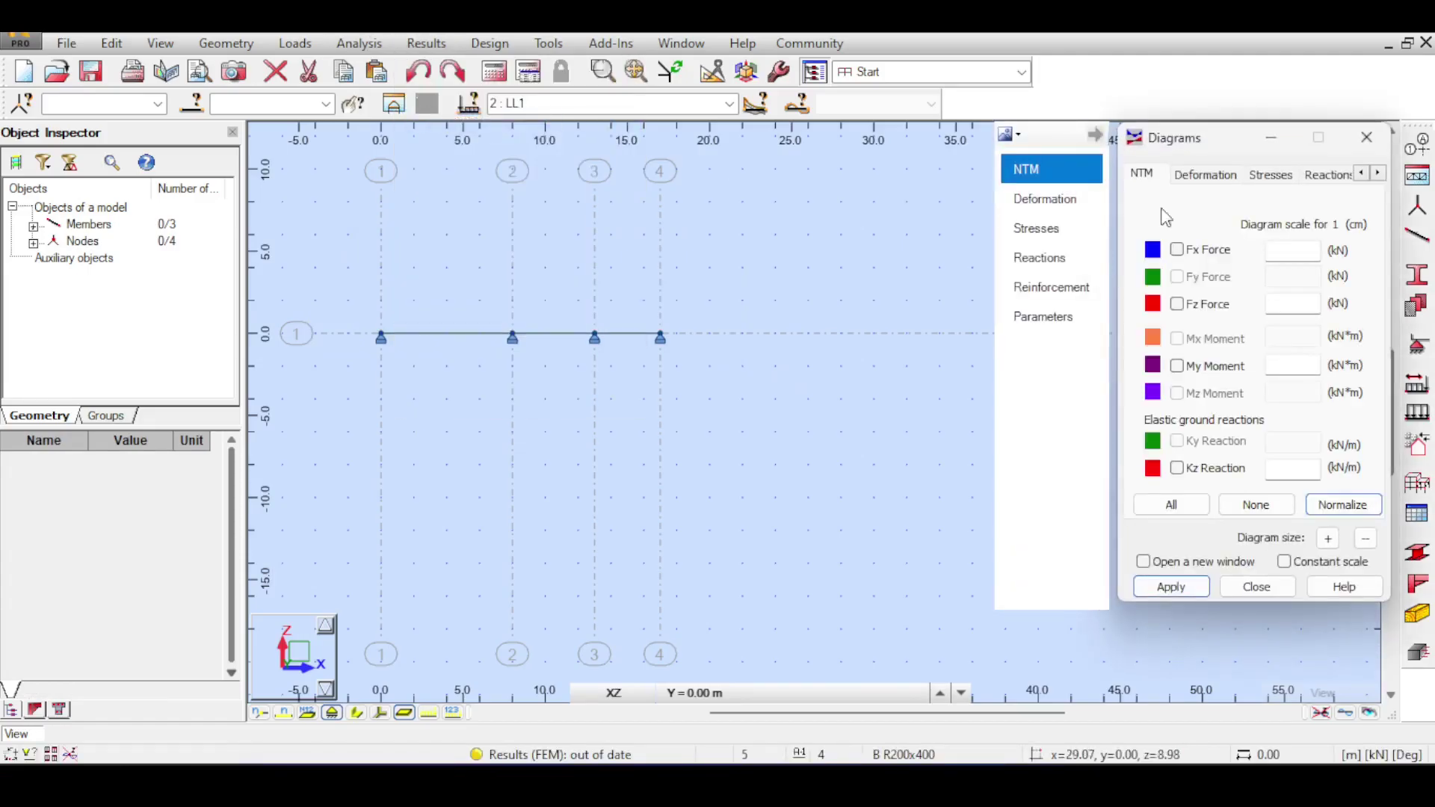
pyautogui.click(1181, 593)
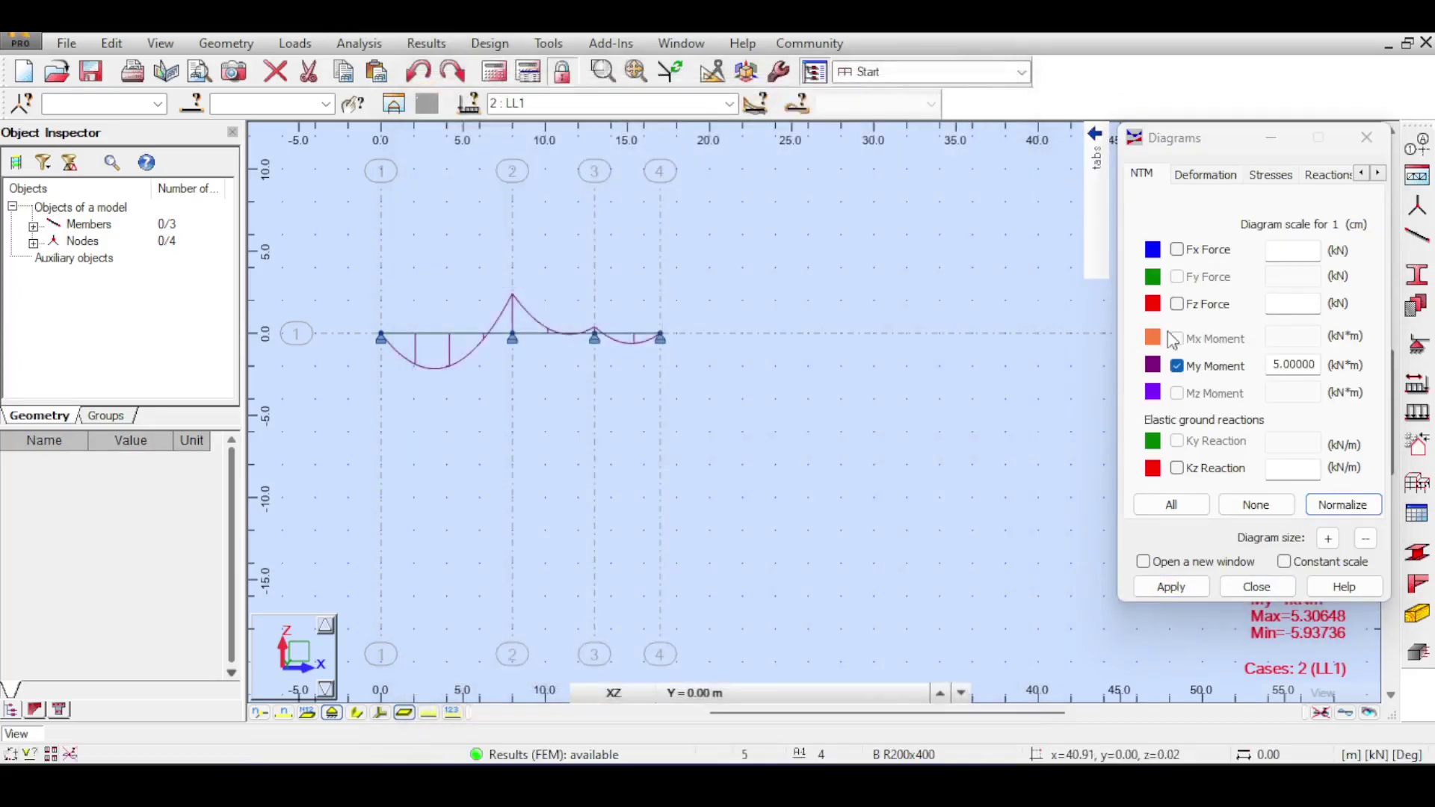
# Fill the moment diagram and label its extremes, 5.30648 and -5.93736 kNm.
pyautogui.moveTo(1096, 265)
pyautogui.click(1032, 317)
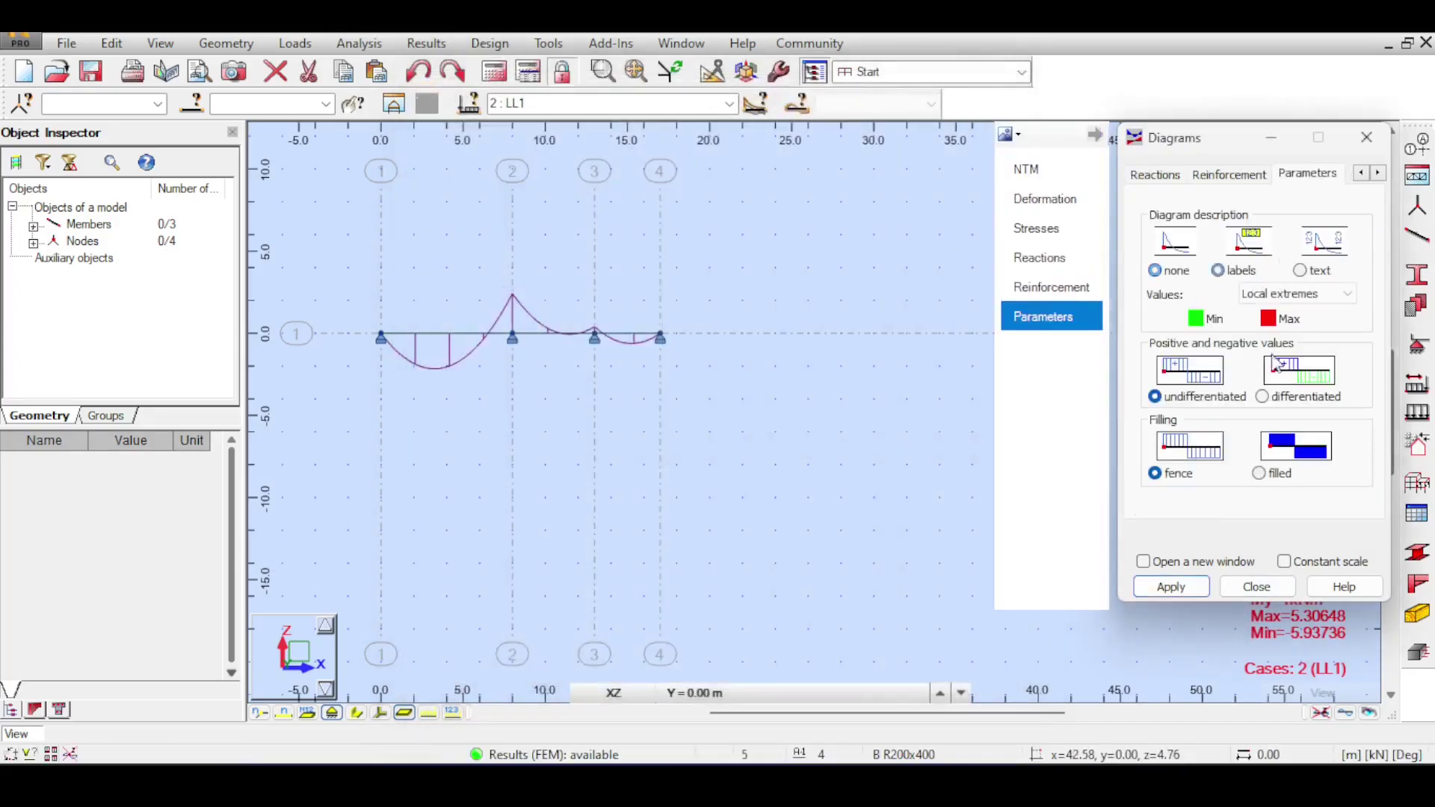
pyautogui.click(1262, 474)
pyautogui.click(1169, 589)
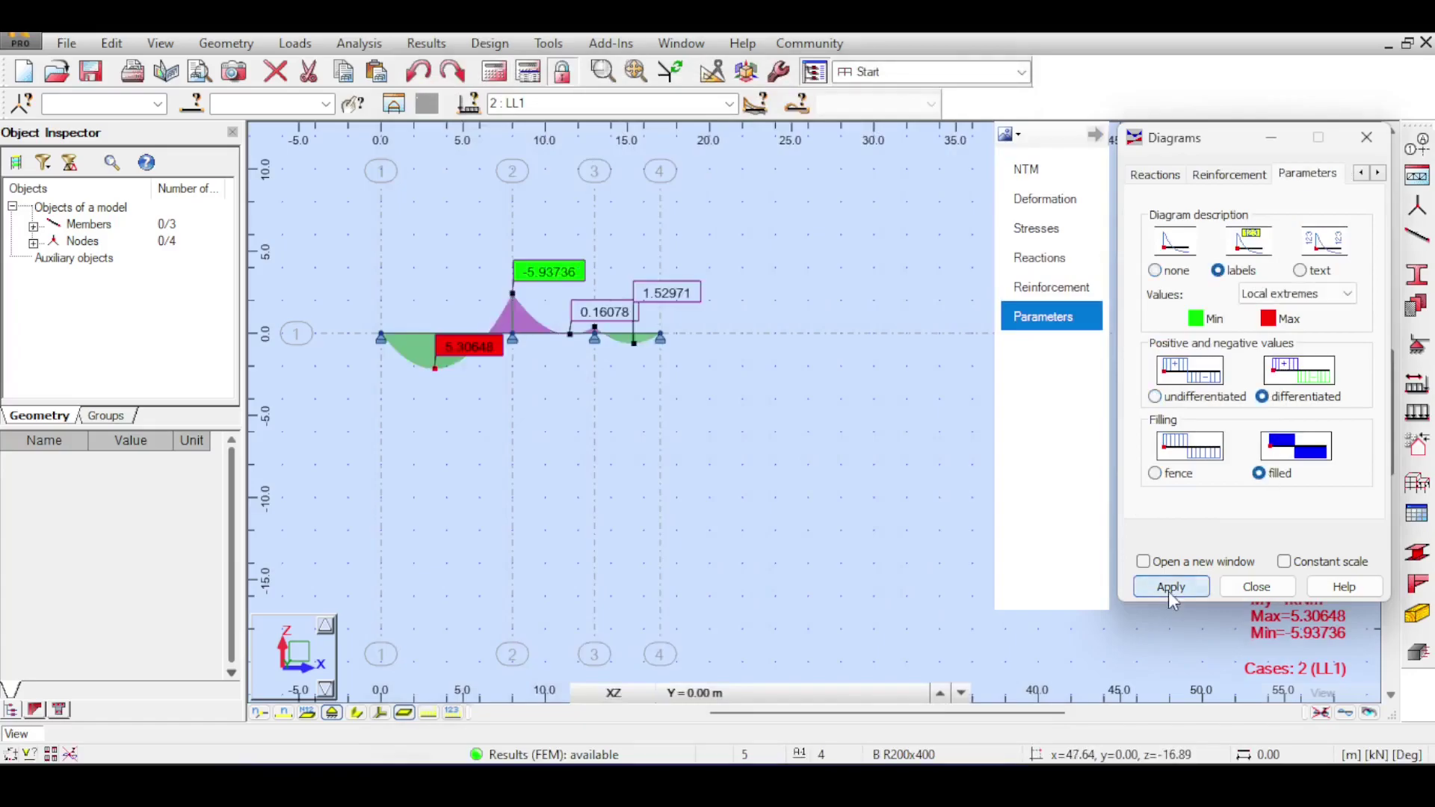
pyautogui.scroll(3, 403, 248)
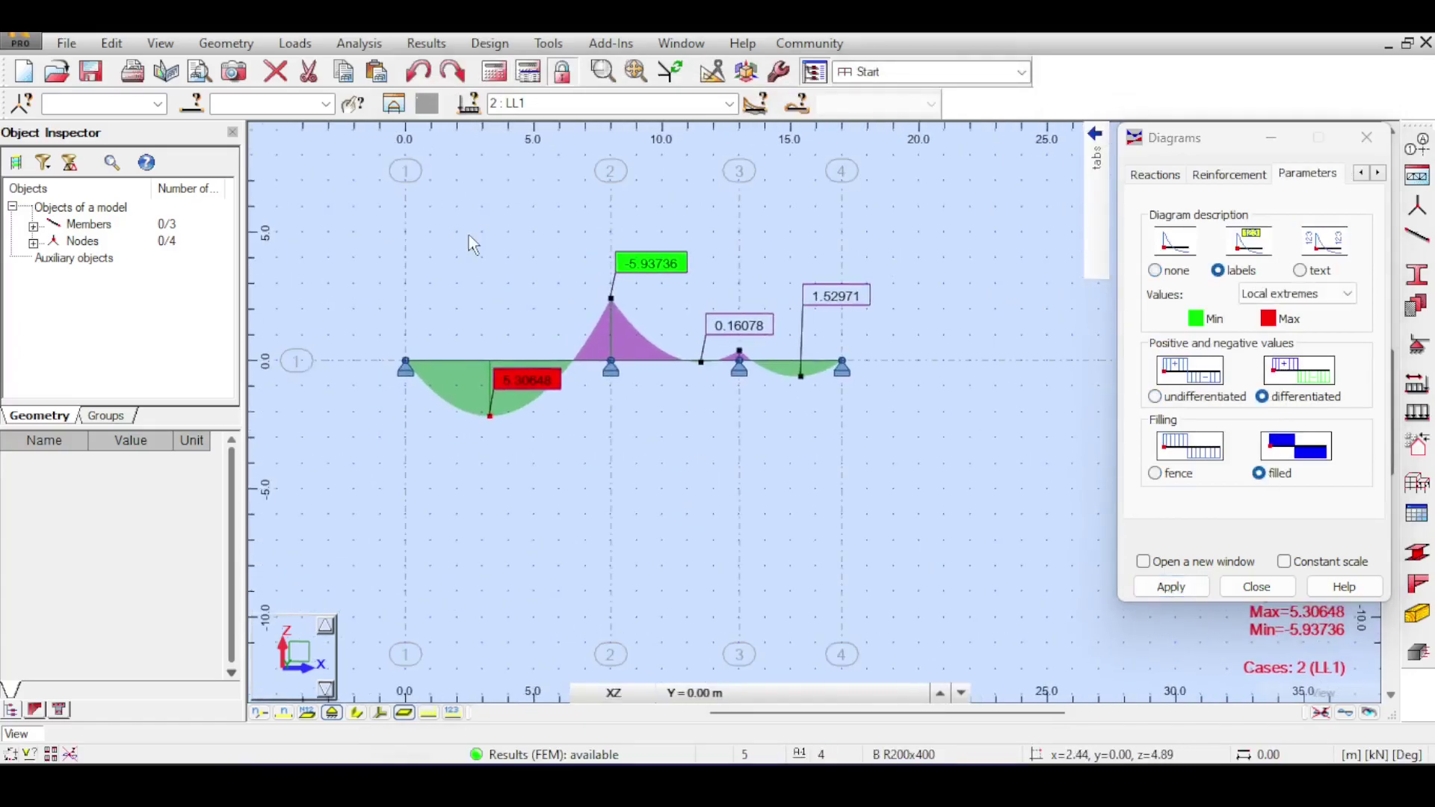
pyautogui.scroll(-2, 468, 235)
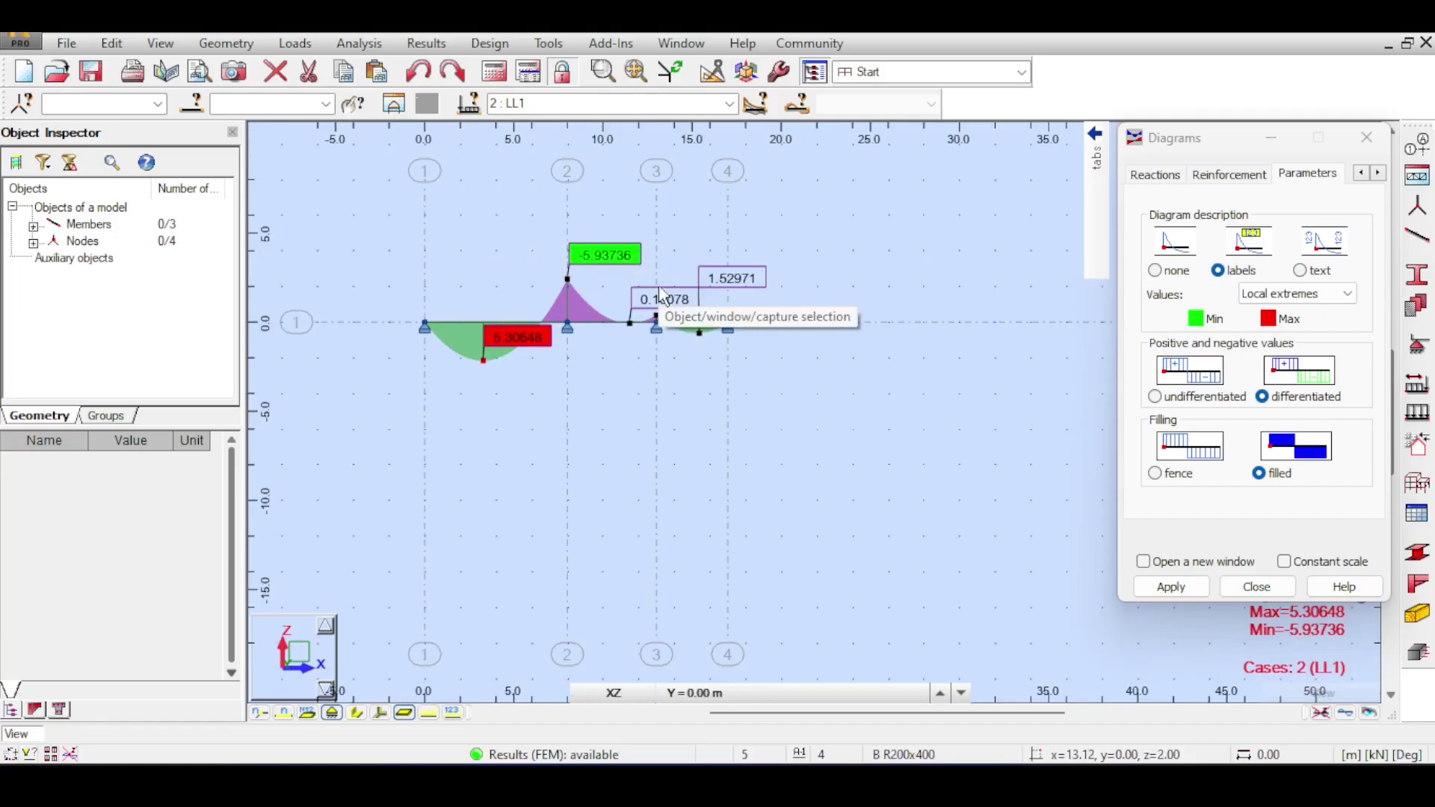
pyautogui.click(1257, 587)
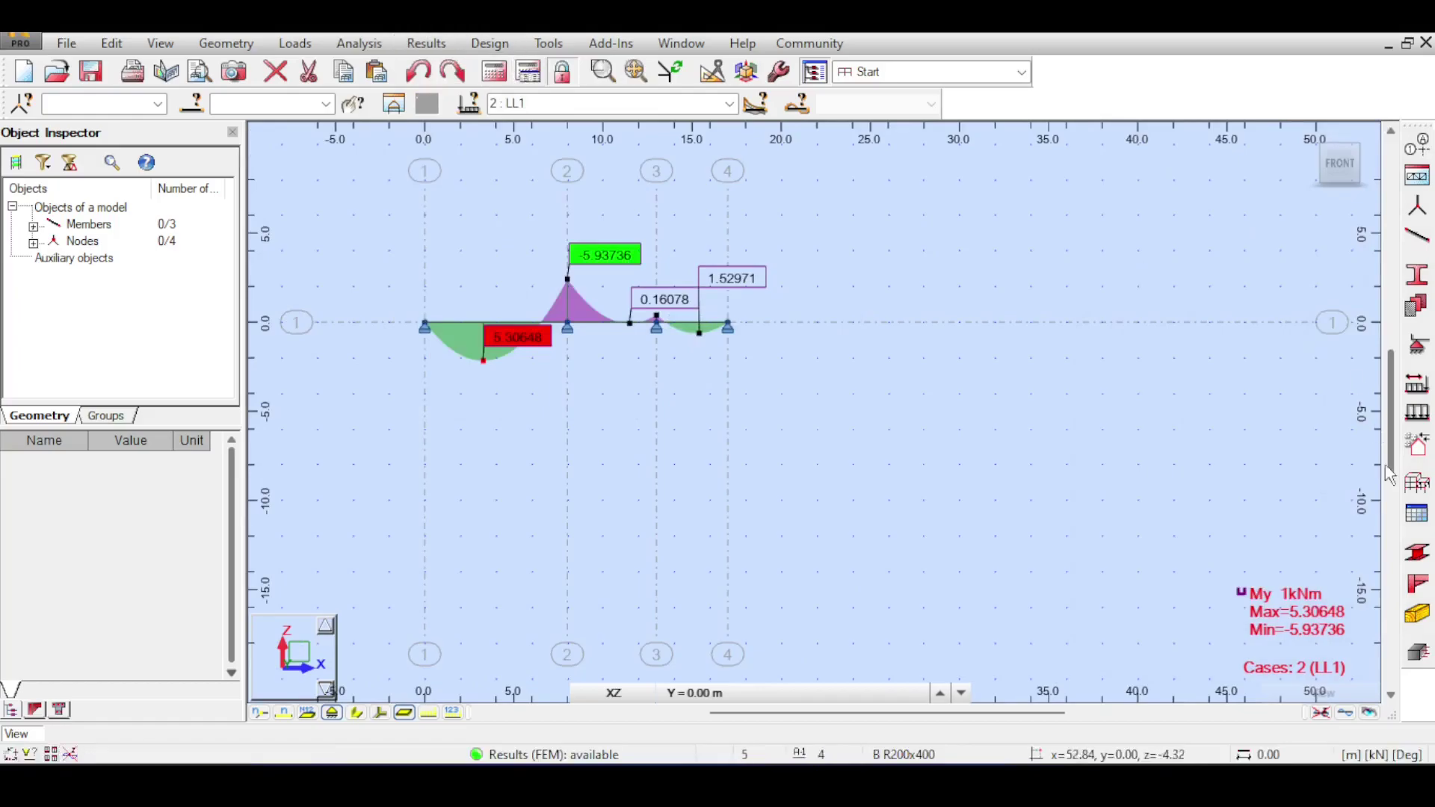
# Set the nature to live and add cases LL2, LL3, LL4, LL5, LL6 and LL7.
pyautogui.click(1417, 384)
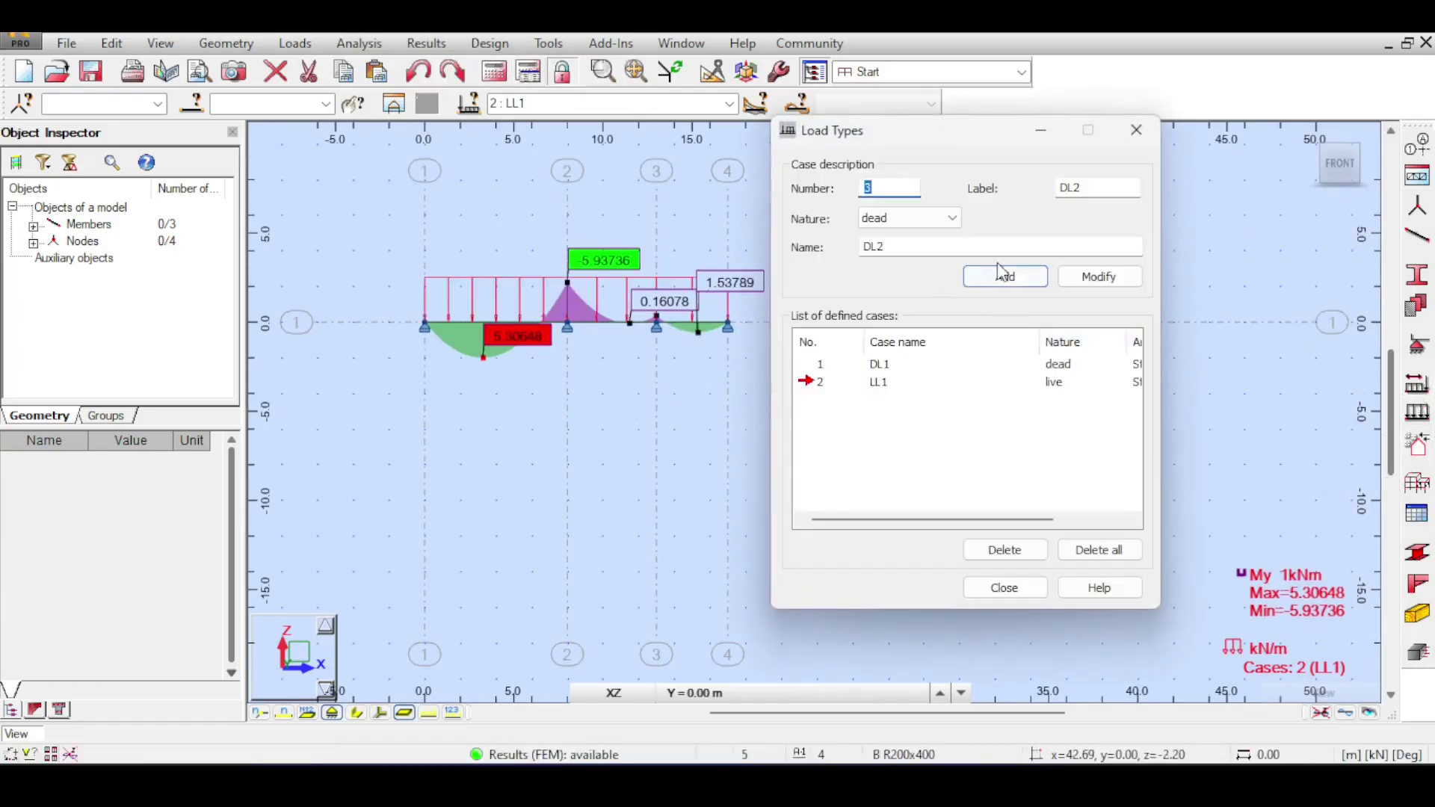
pyautogui.click(926, 219)
pyautogui.click(923, 247)
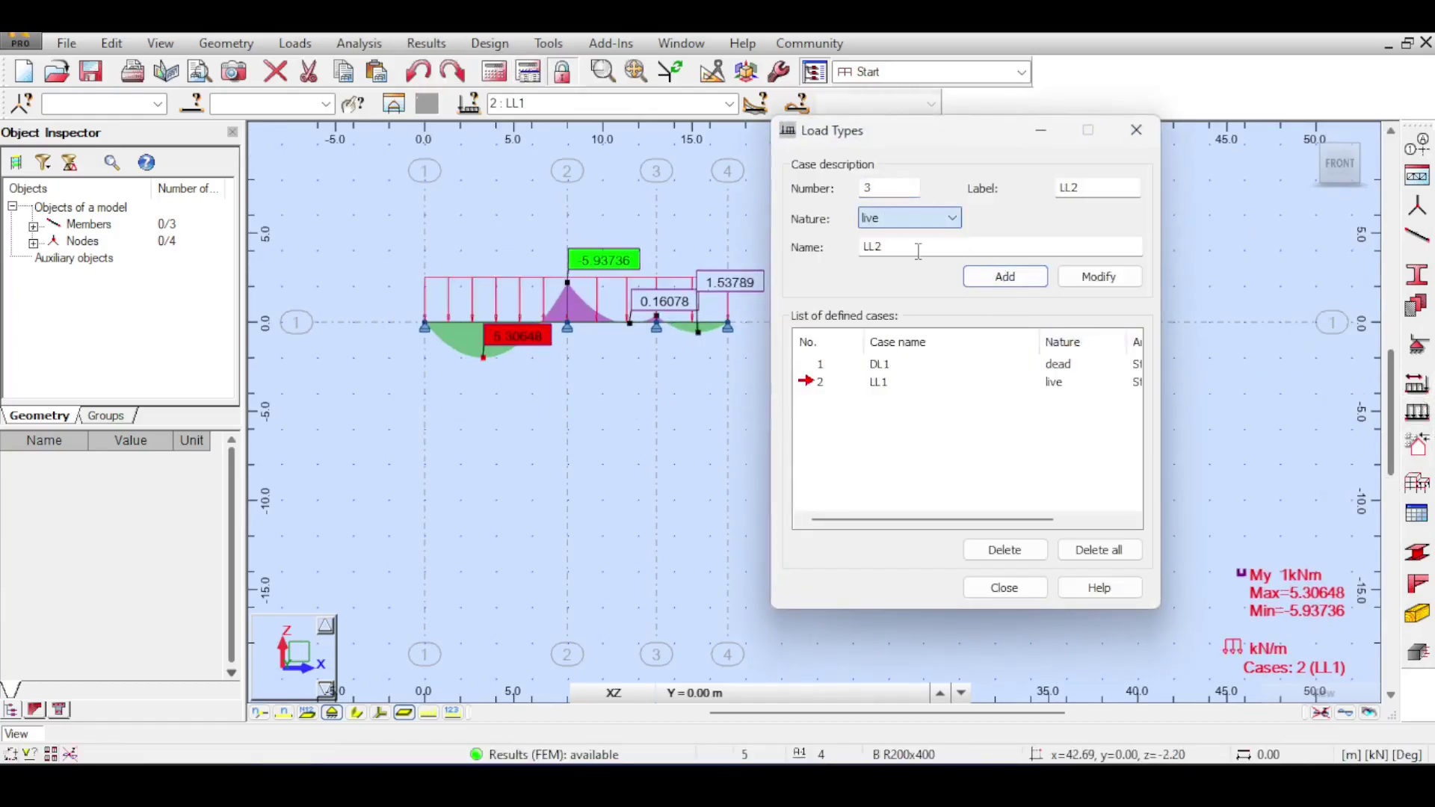
pyautogui.click(996, 276)
pyautogui.click(786, 441)
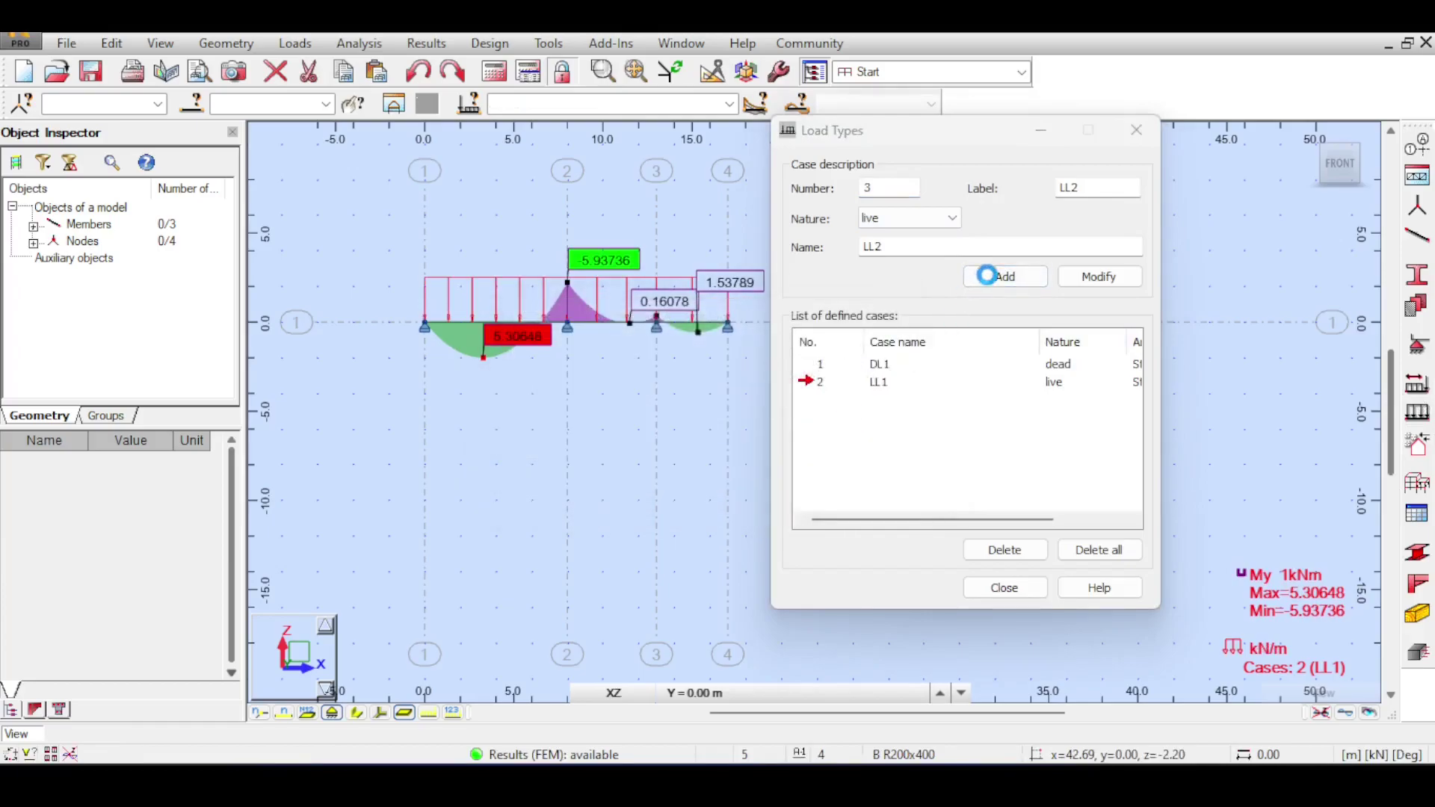
pyautogui.click(1002, 277)
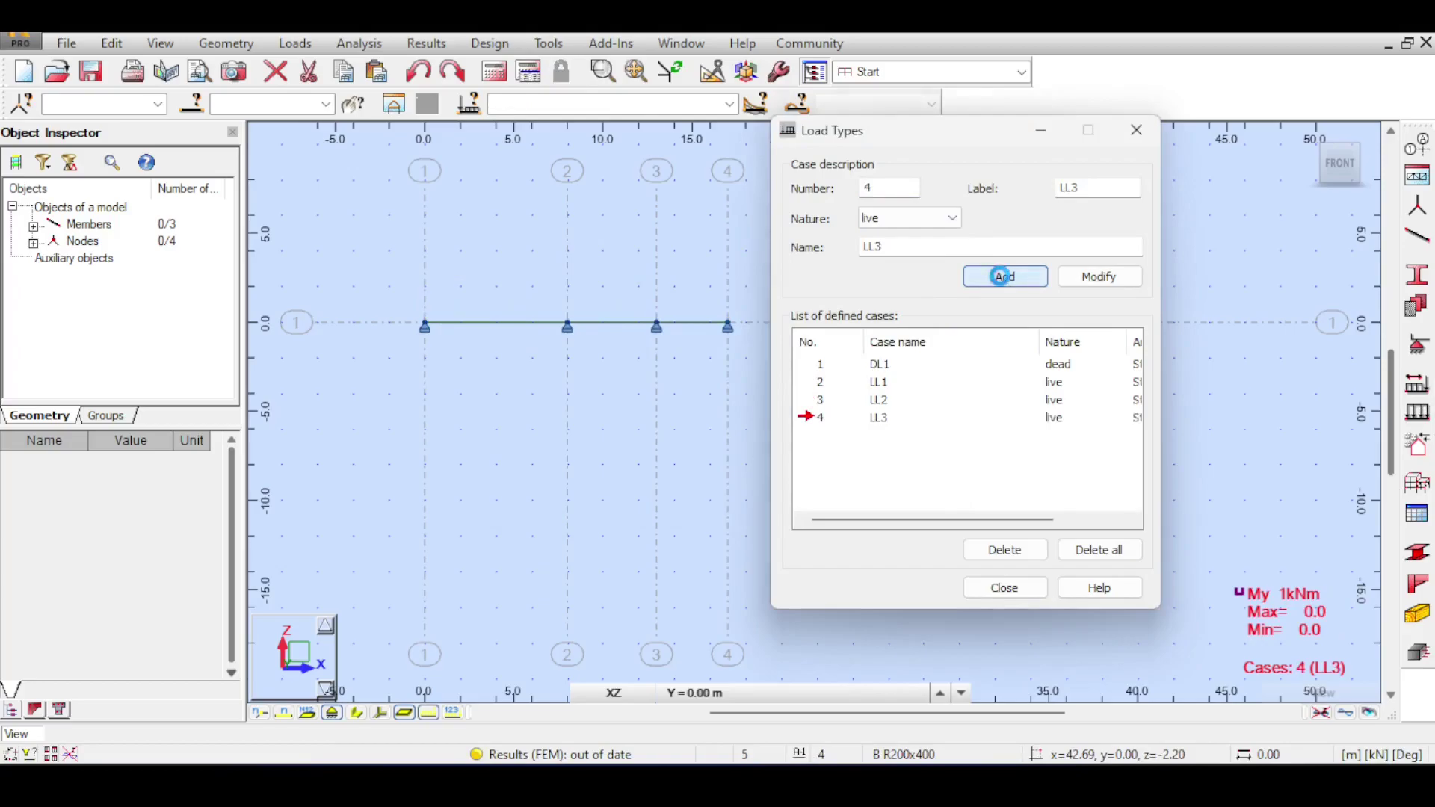
pyautogui.click(1003, 273)
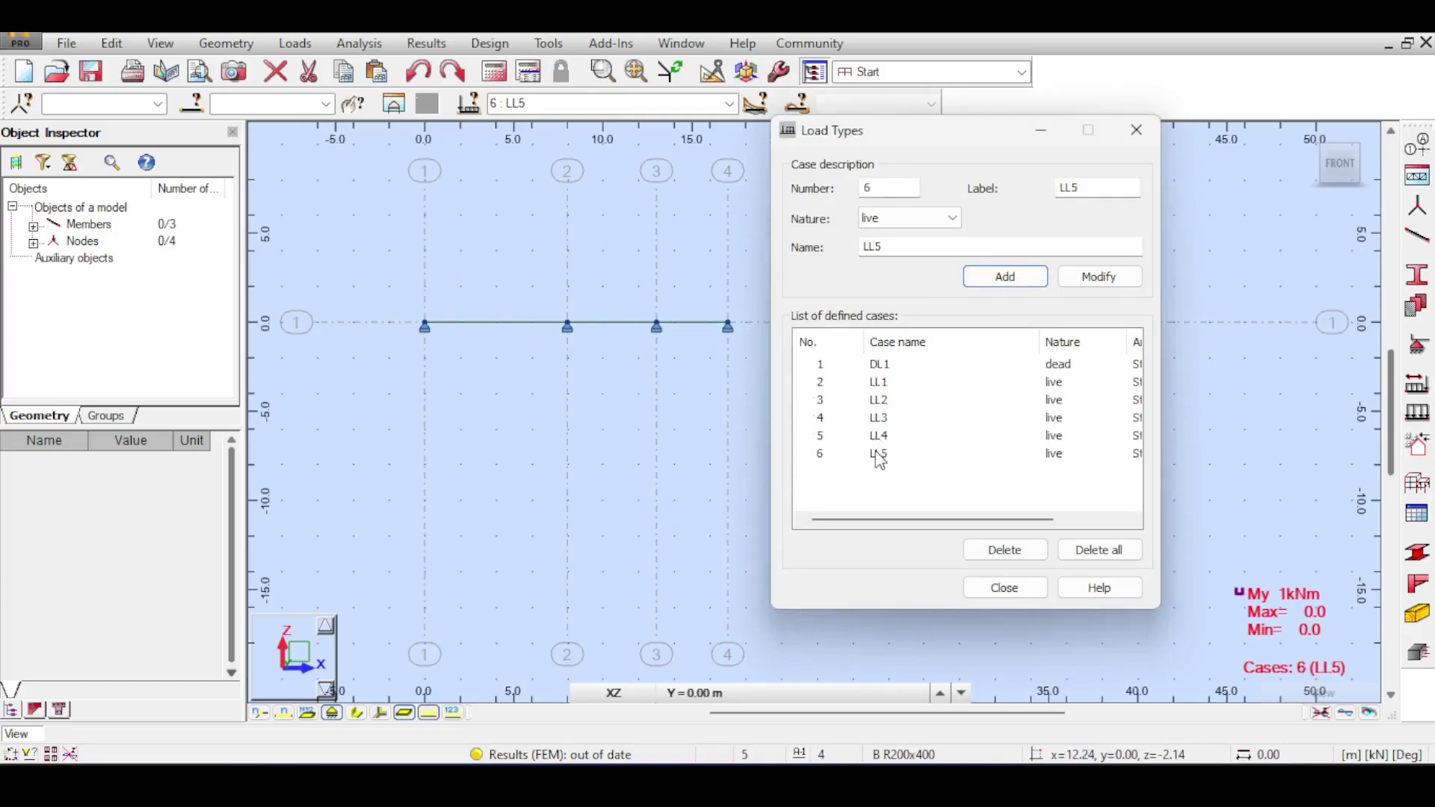
pyautogui.click(990, 278)
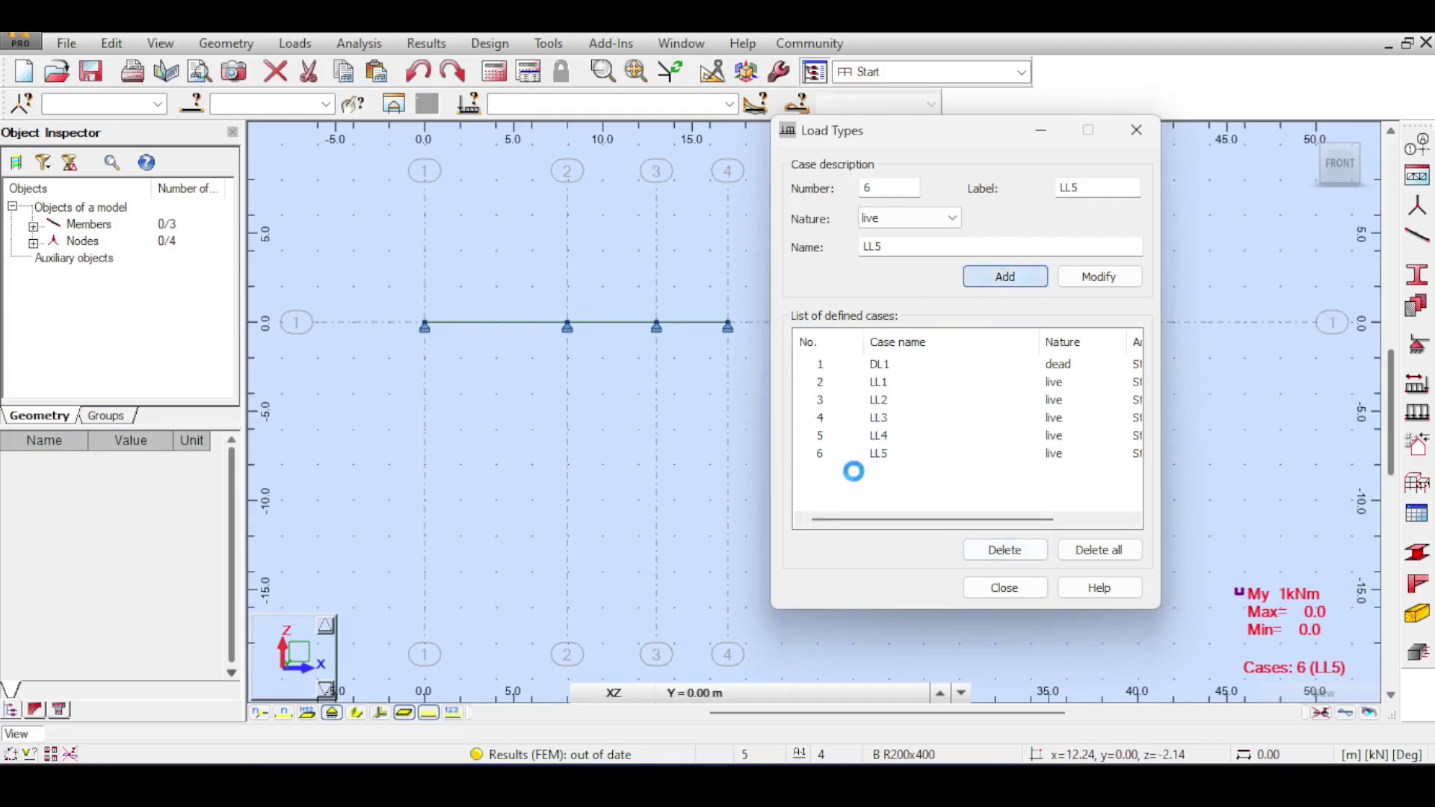
pyautogui.press('Return')
# Switch to case LL2 and set up a uniform distributed member load in Load Definition.
pyautogui.click(1014, 590)
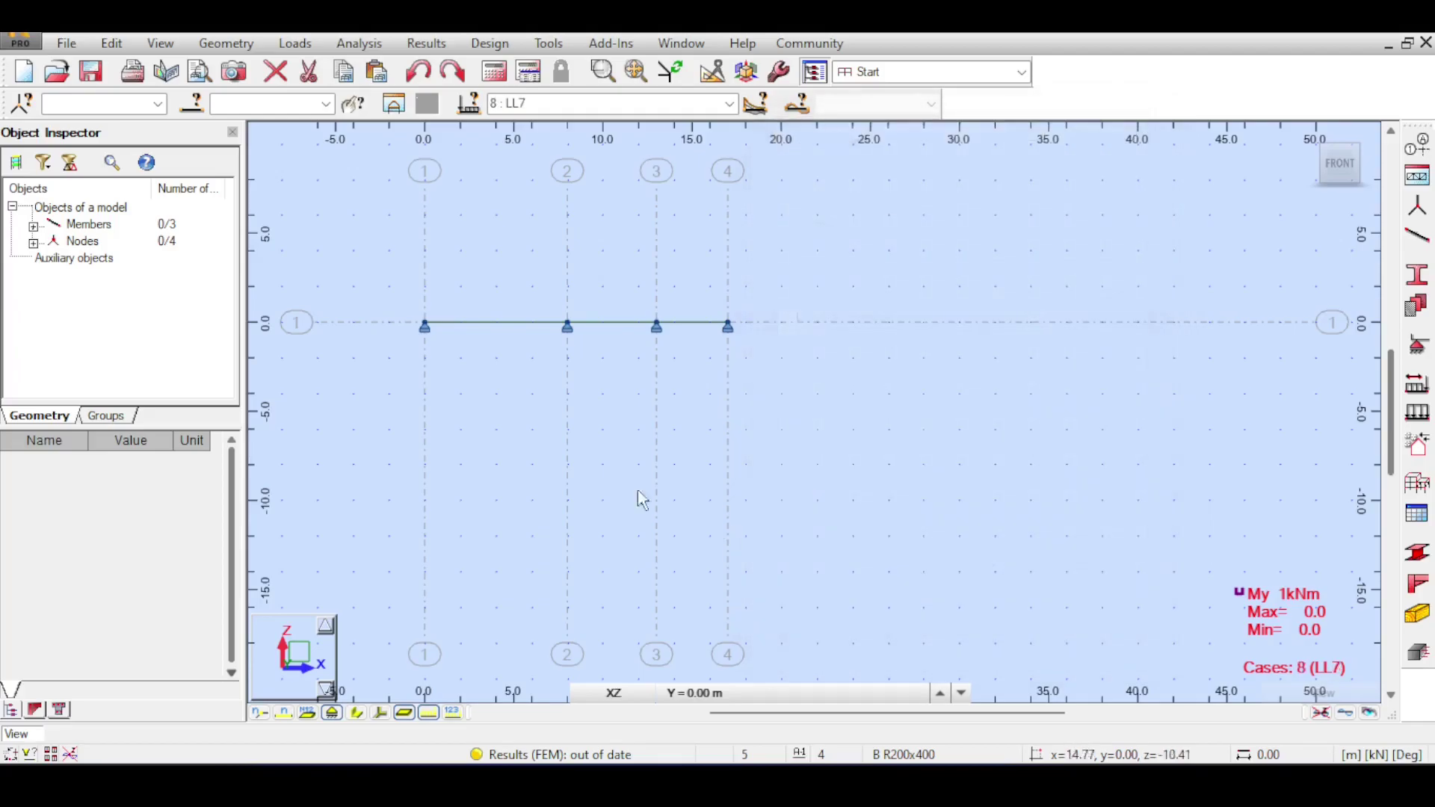
pyautogui.click(729, 103)
pyautogui.click(691, 138)
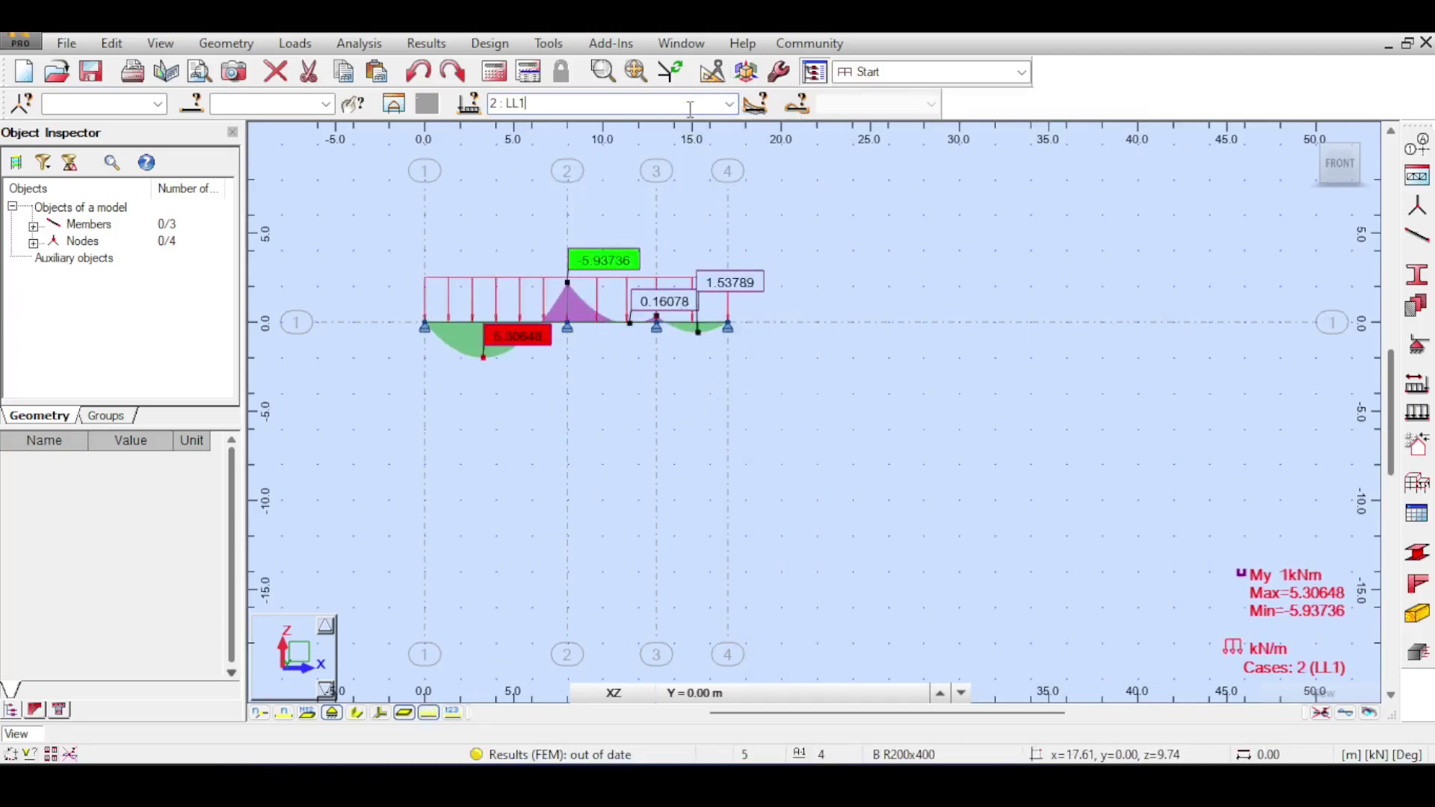
pyautogui.press('Down')
pyautogui.click(1417, 412)
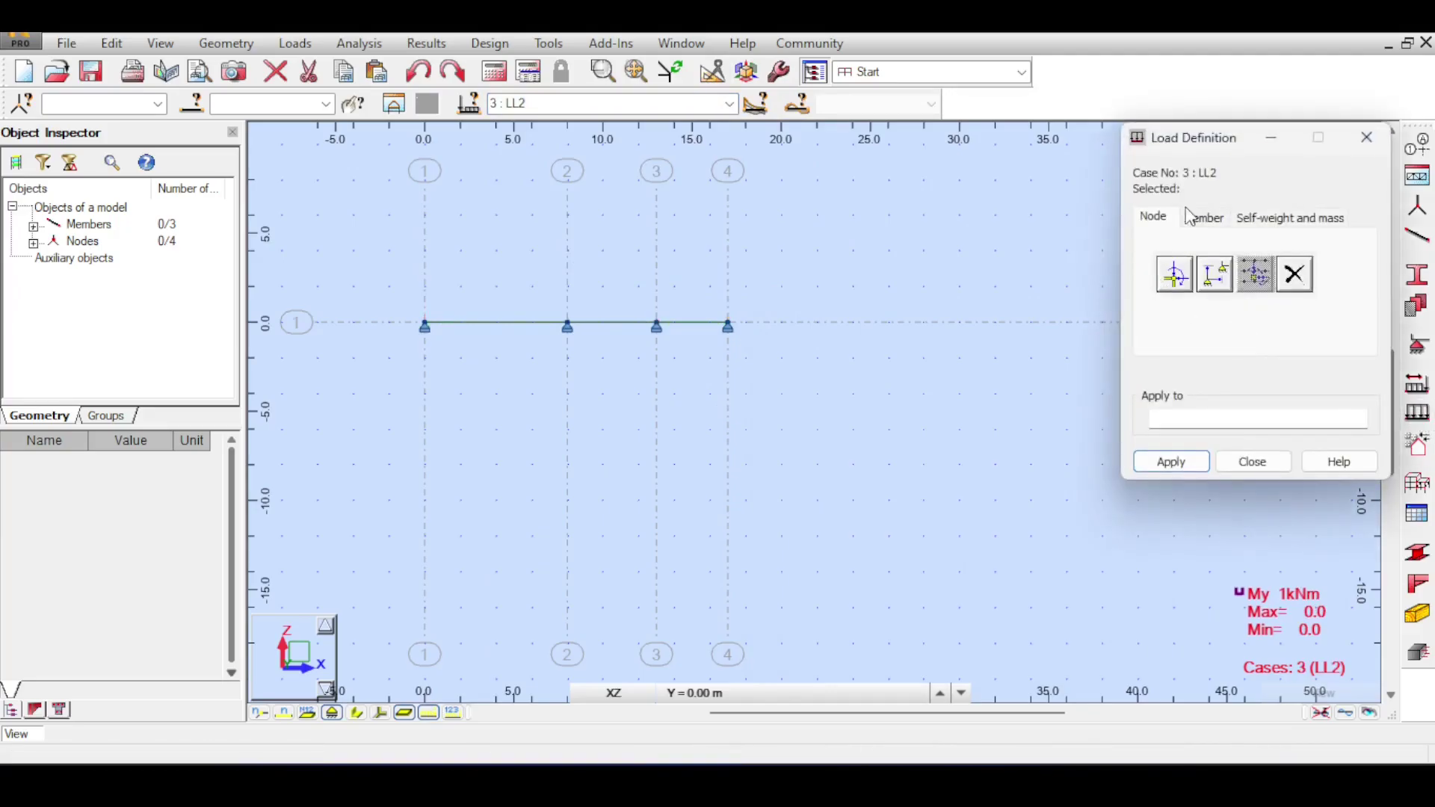
pyautogui.click(1203, 217)
pyautogui.click(1174, 274)
pyautogui.click(1176, 527)
# Apply the uniform load to members 3 and 2 in LL2, 2 and 1 in LL3, and 3 and 1 in LL4.
pyautogui.click(677, 324)
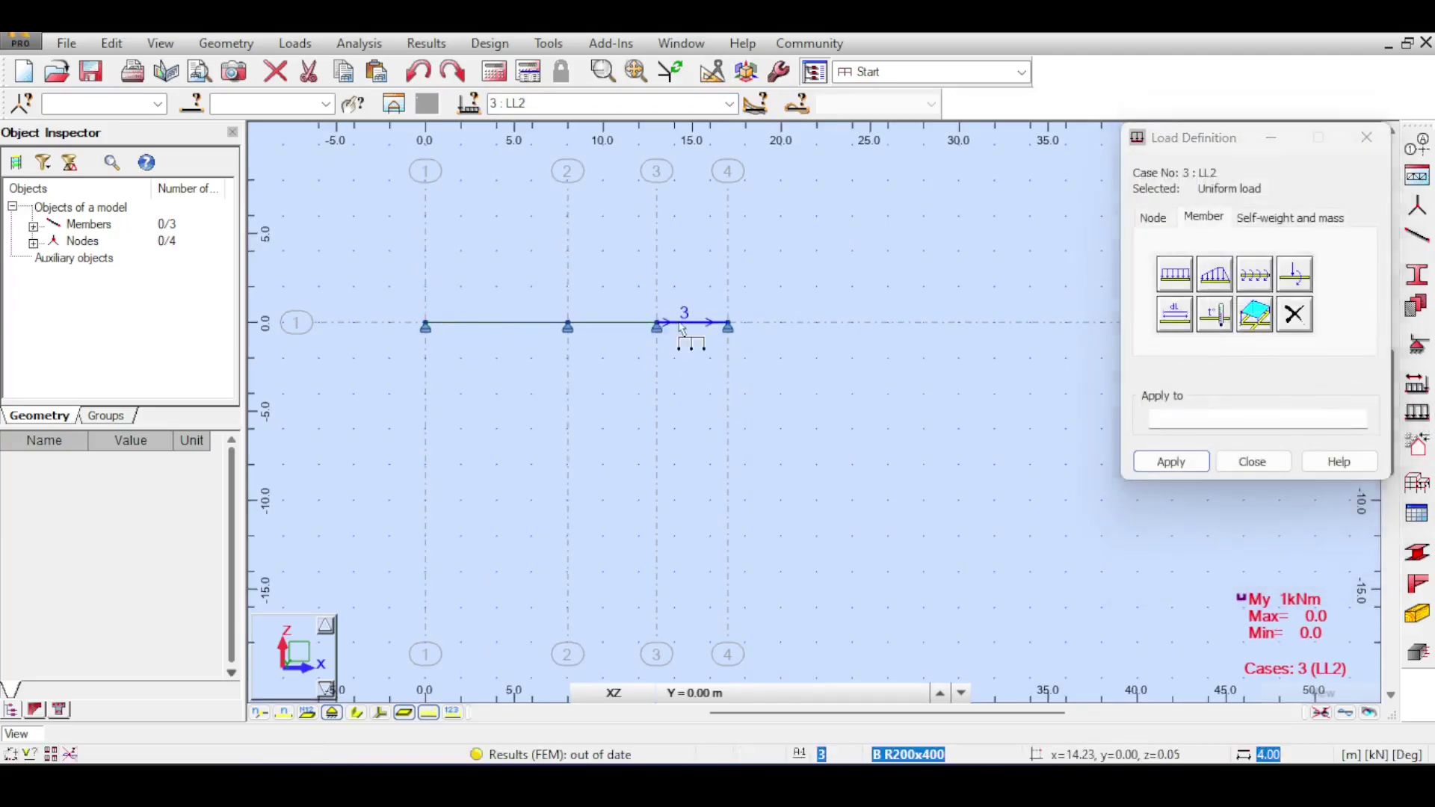
pyautogui.click(626, 327)
pyautogui.click(614, 105)
pyautogui.press('Down')
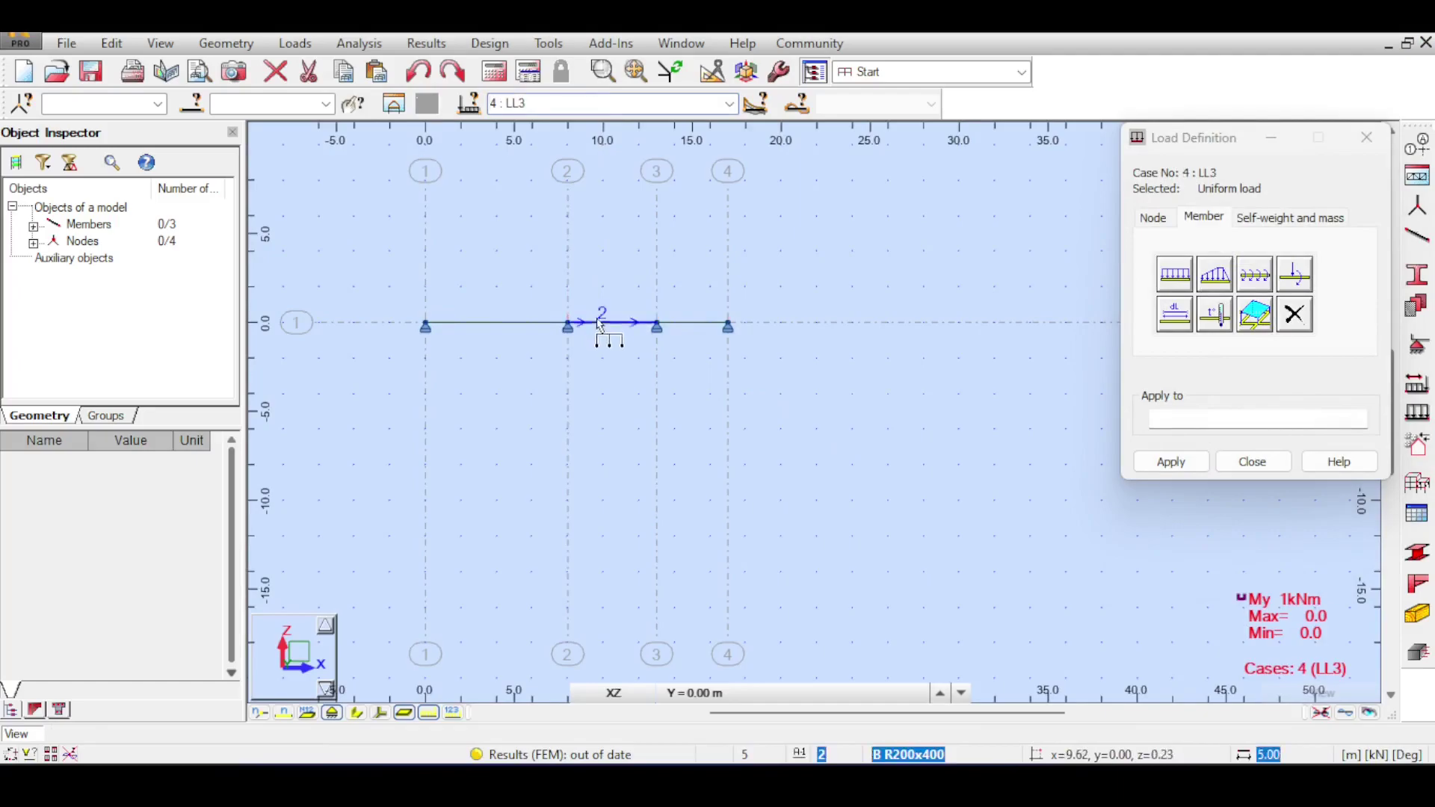
pyautogui.click(601, 327)
pyautogui.click(485, 323)
pyautogui.click(592, 105)
pyautogui.press('Down')
pyautogui.click(677, 324)
pyautogui.click(497, 323)
# Load member 2 (middle span) in LL6 and member 1 (first span) in LL7.
pyautogui.click(619, 105)
pyautogui.scroll(-1, 686, 209)
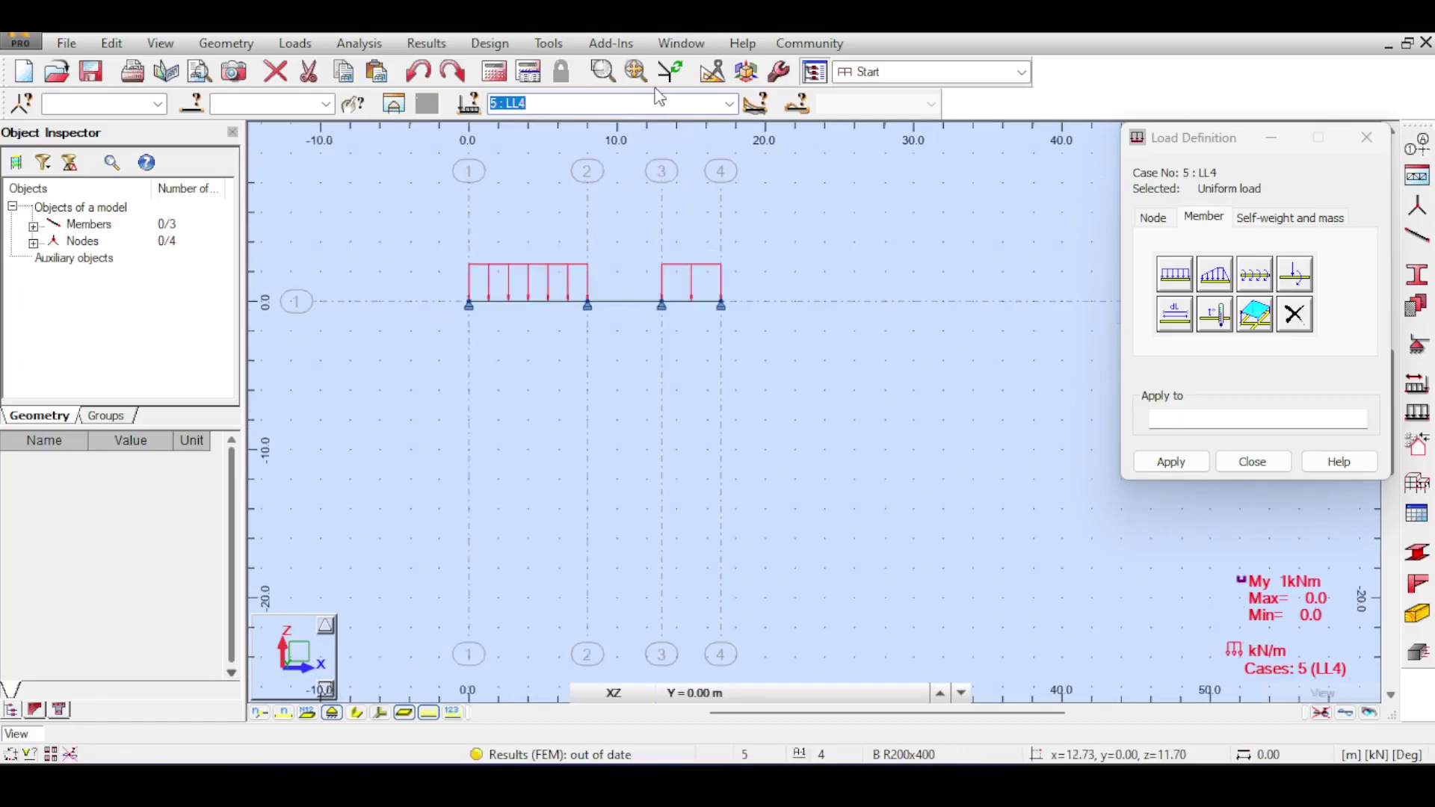
pyautogui.press('Down')
pyautogui.click(635, 302)
pyautogui.press('Down')
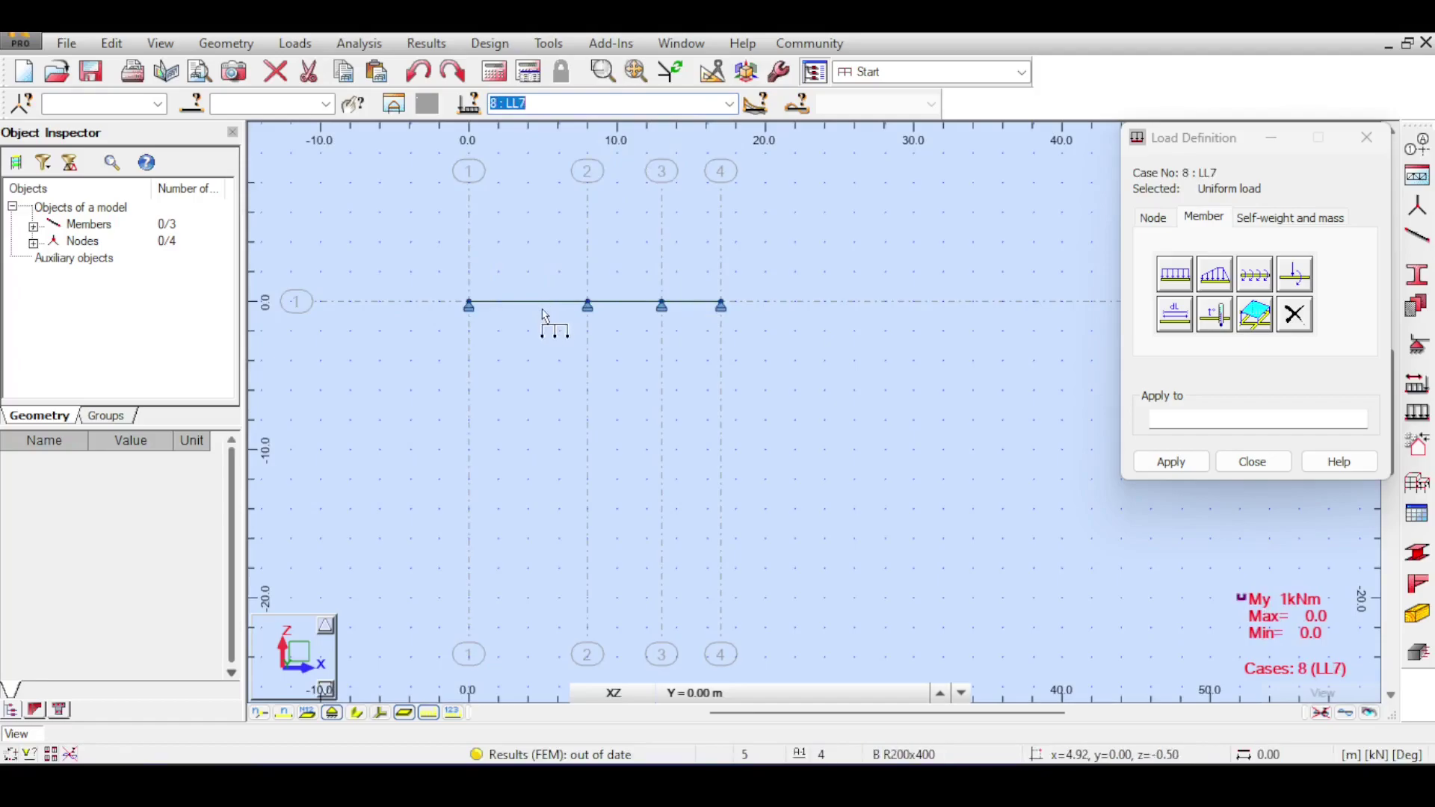
pyautogui.click(546, 303)
pyautogui.click(1252, 461)
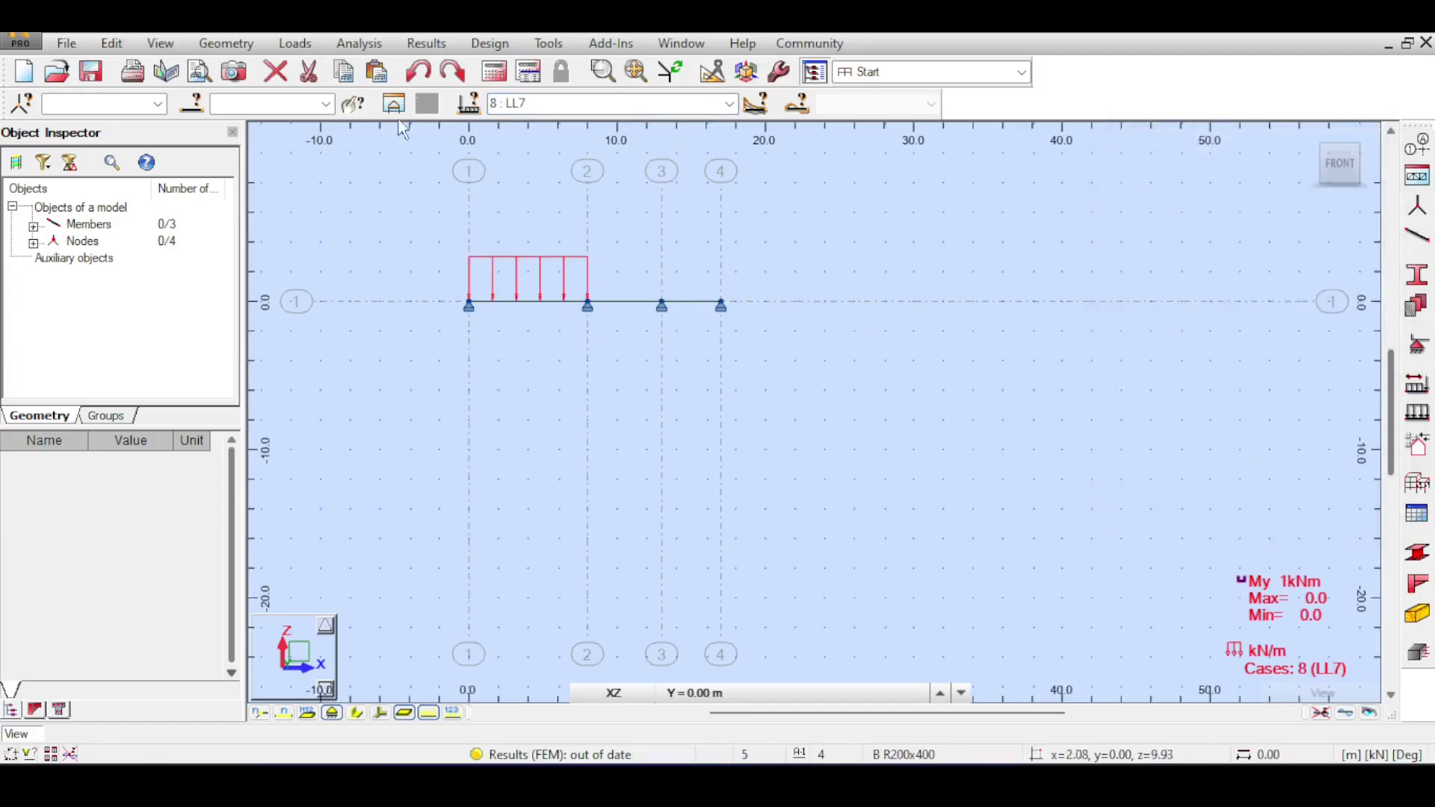
# Run the calculations and zoom in on the beam's My moment diagram.
pyautogui.click(494, 73)
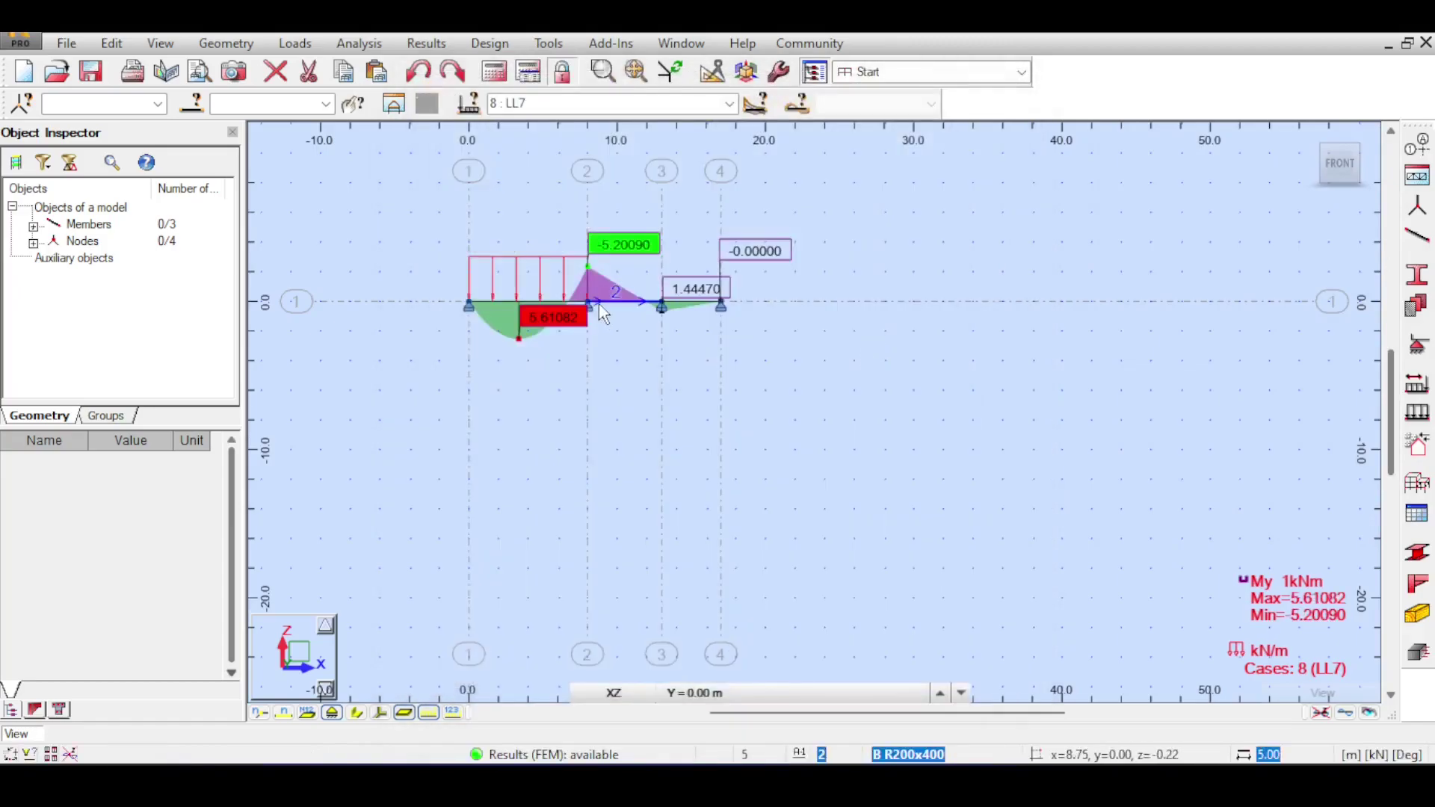
pyautogui.moveTo(589, 209); pyautogui.dragTo(768, 239, button='middle')
pyautogui.click(677, 331)
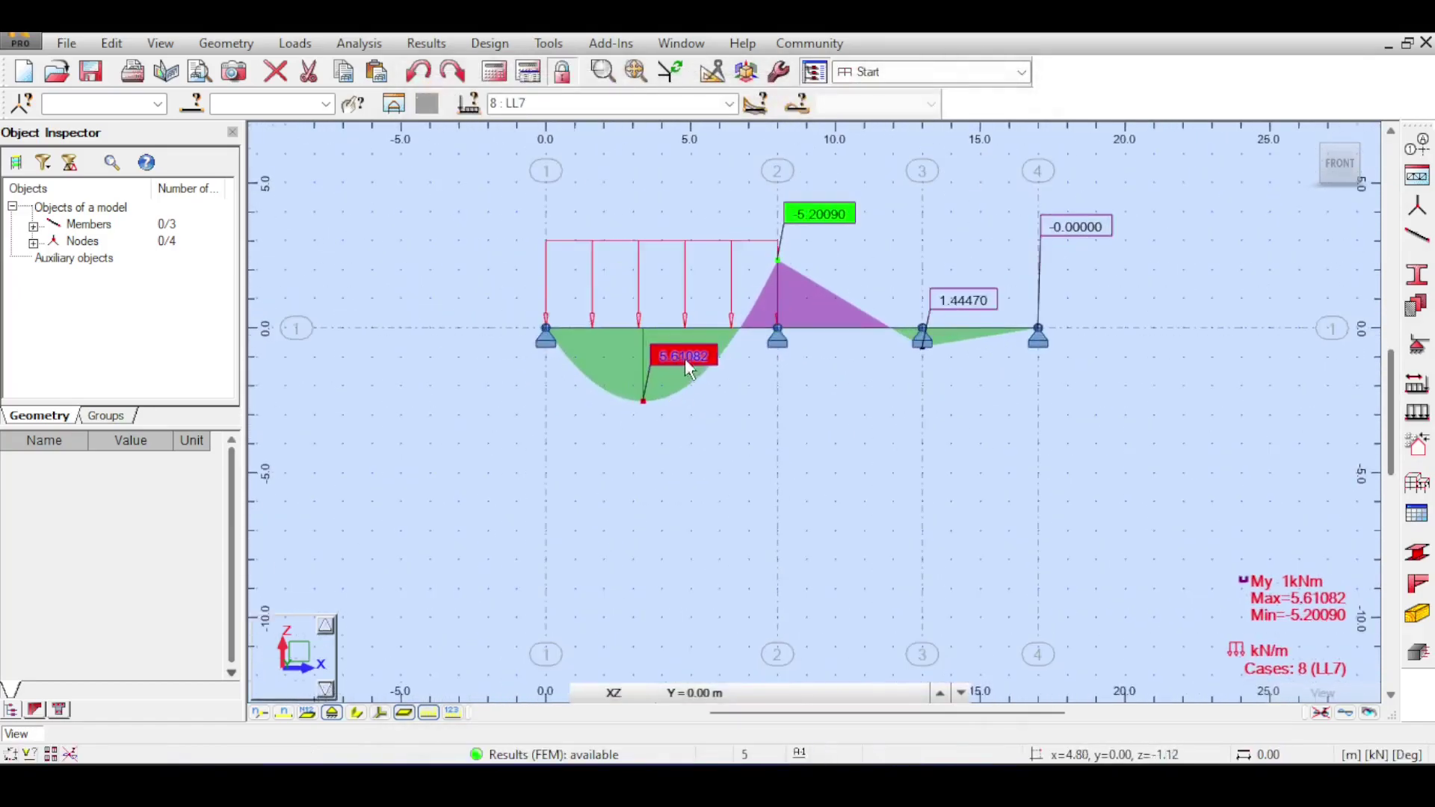
pyautogui.scroll(1, 684, 357)
# Show the My moment diagram for live-load case LL1.
pyautogui.click(710, 103)
pyautogui.click(705, 137)
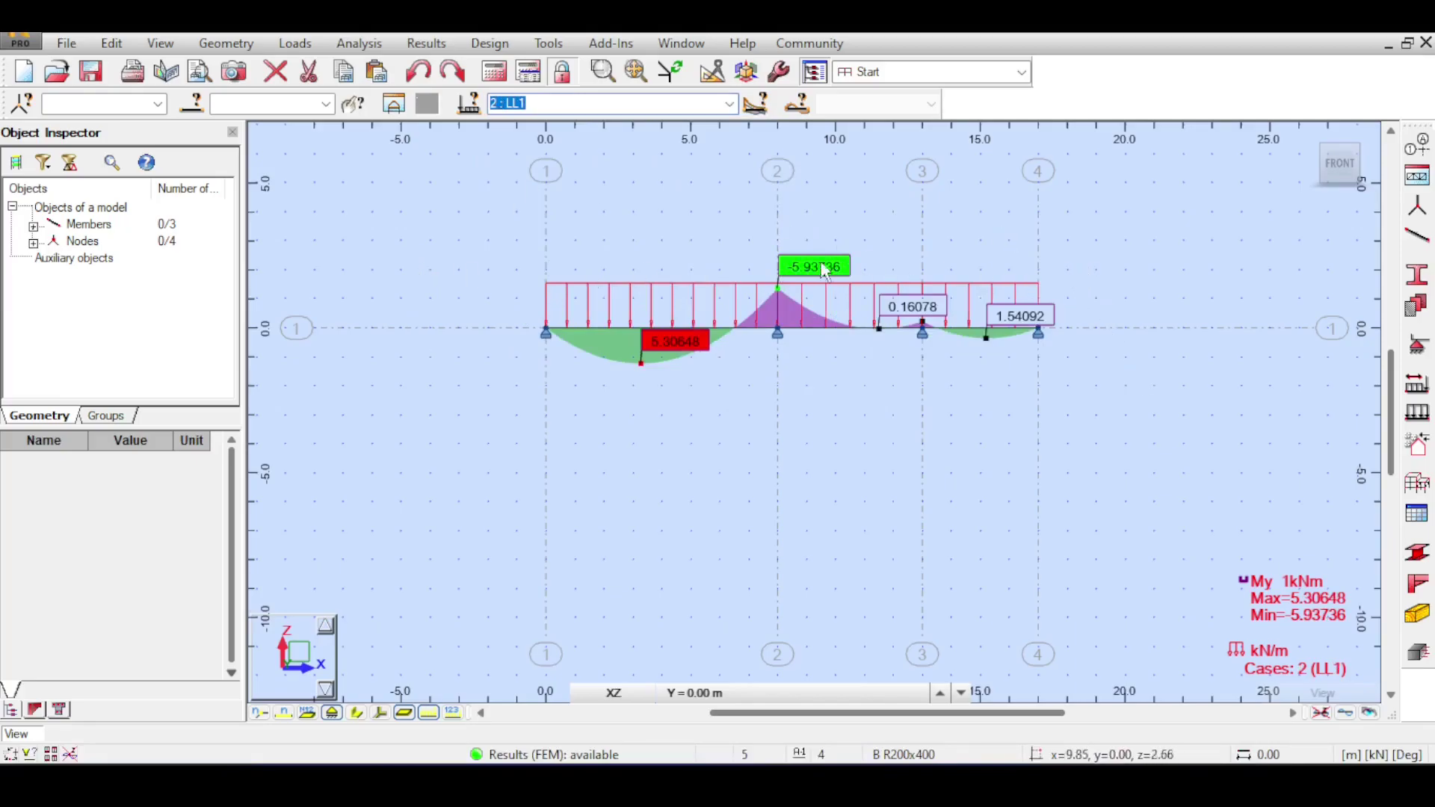
pyautogui.scroll(-1, 689, 109)
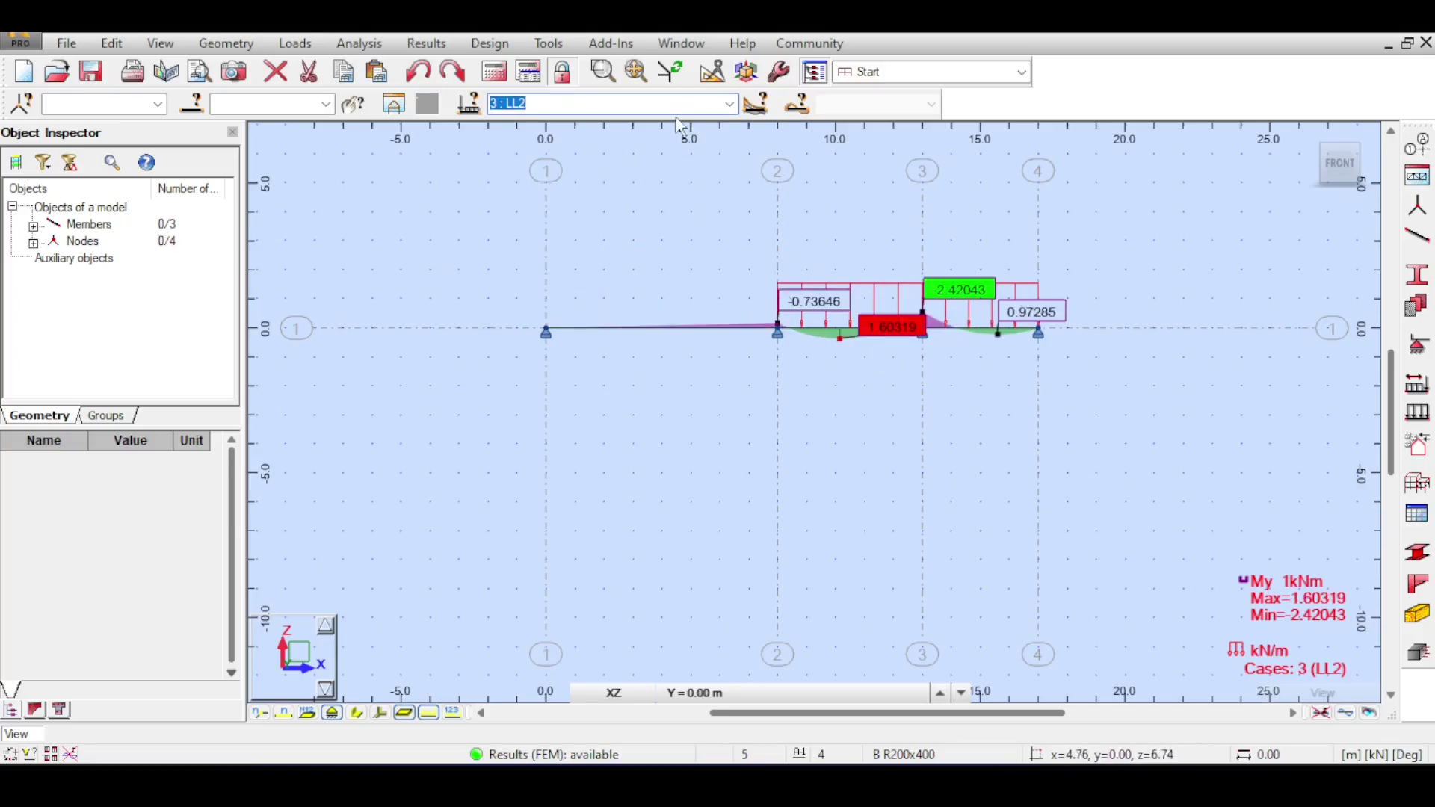
pyautogui.scroll(-1, 659, 105)
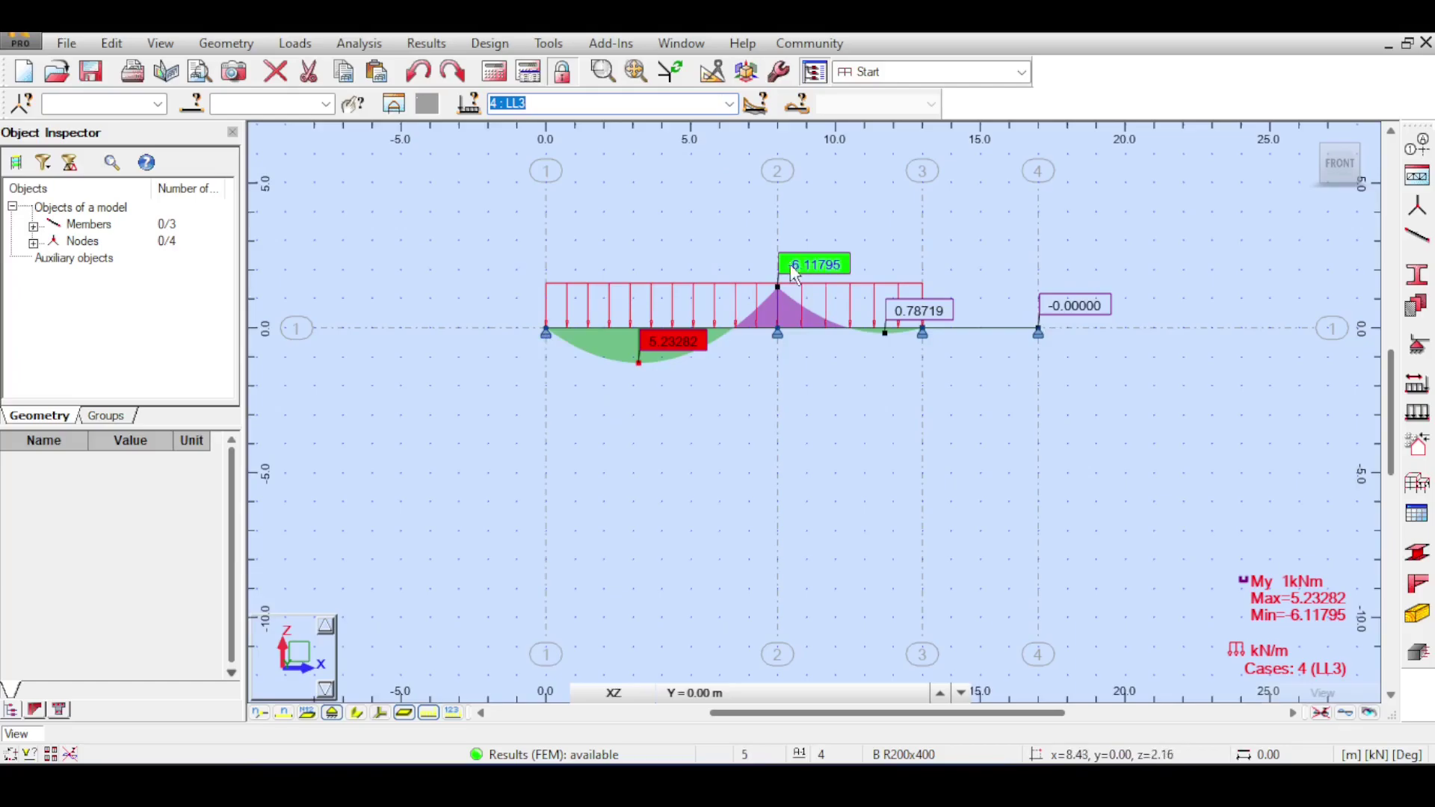
# Step through the moment diagrams of cases LL1 to LL7, ending on LL3.
pyautogui.click(728, 104)
pyautogui.click(696, 139)
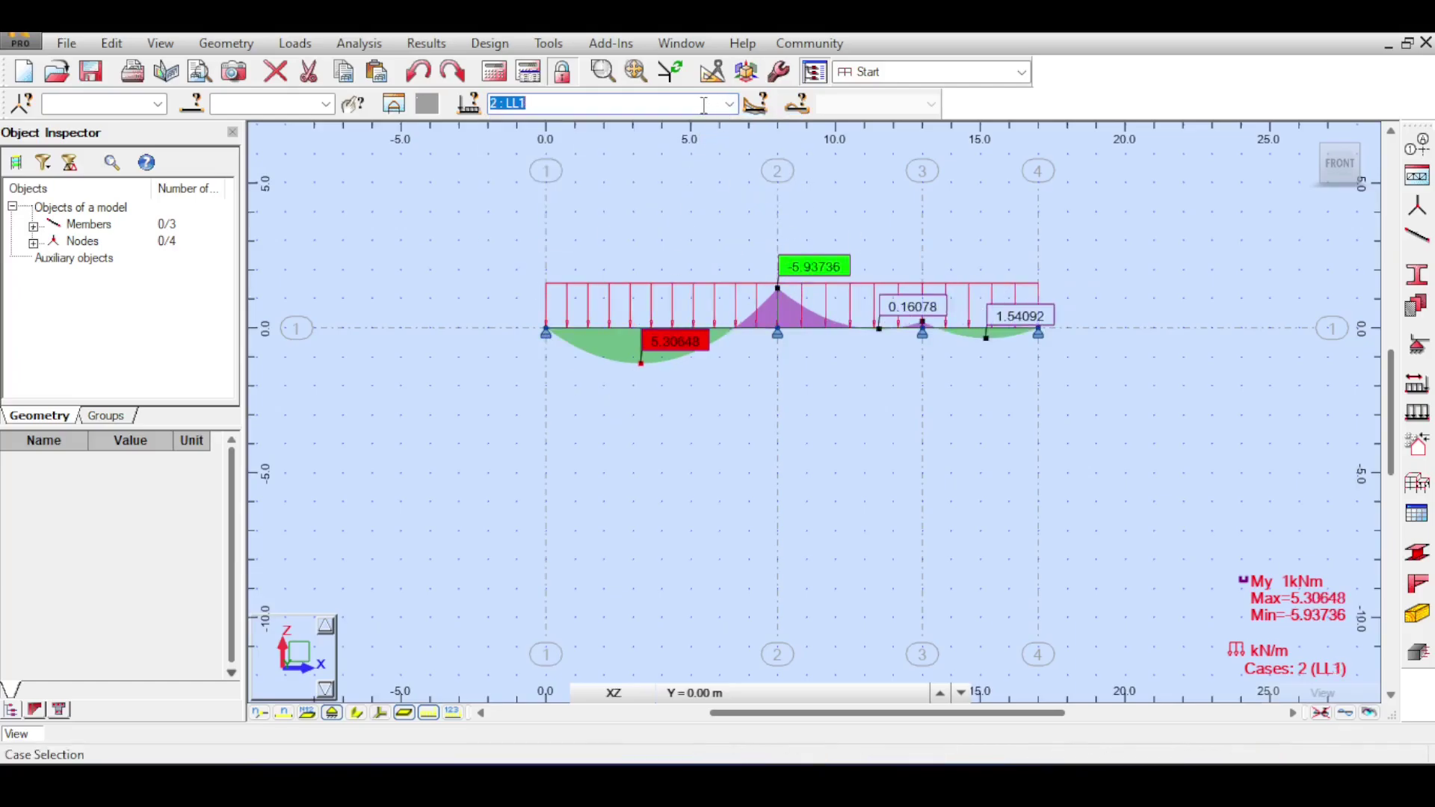
pyautogui.press('Down')
pyautogui.press('Down')
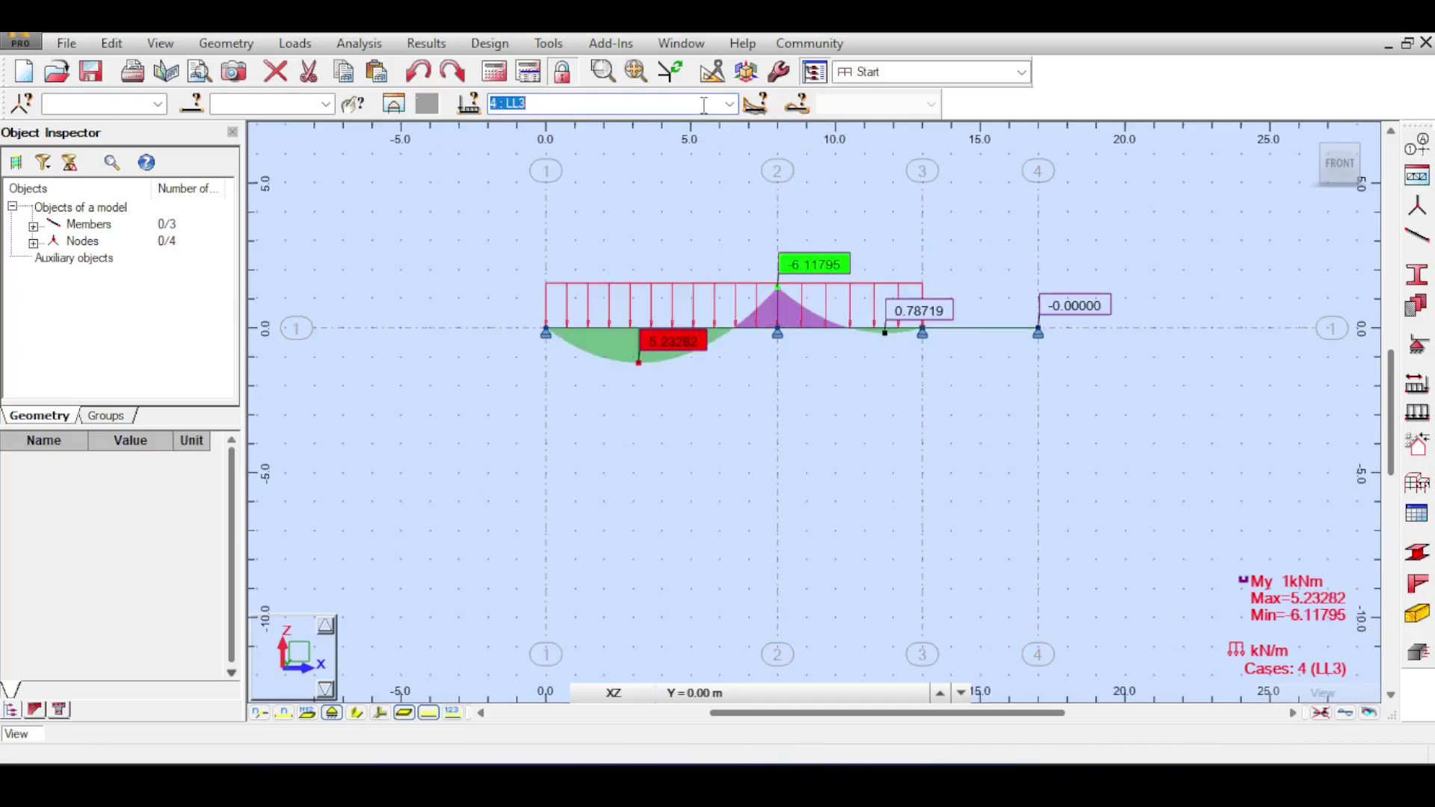
pyautogui.press('Down')
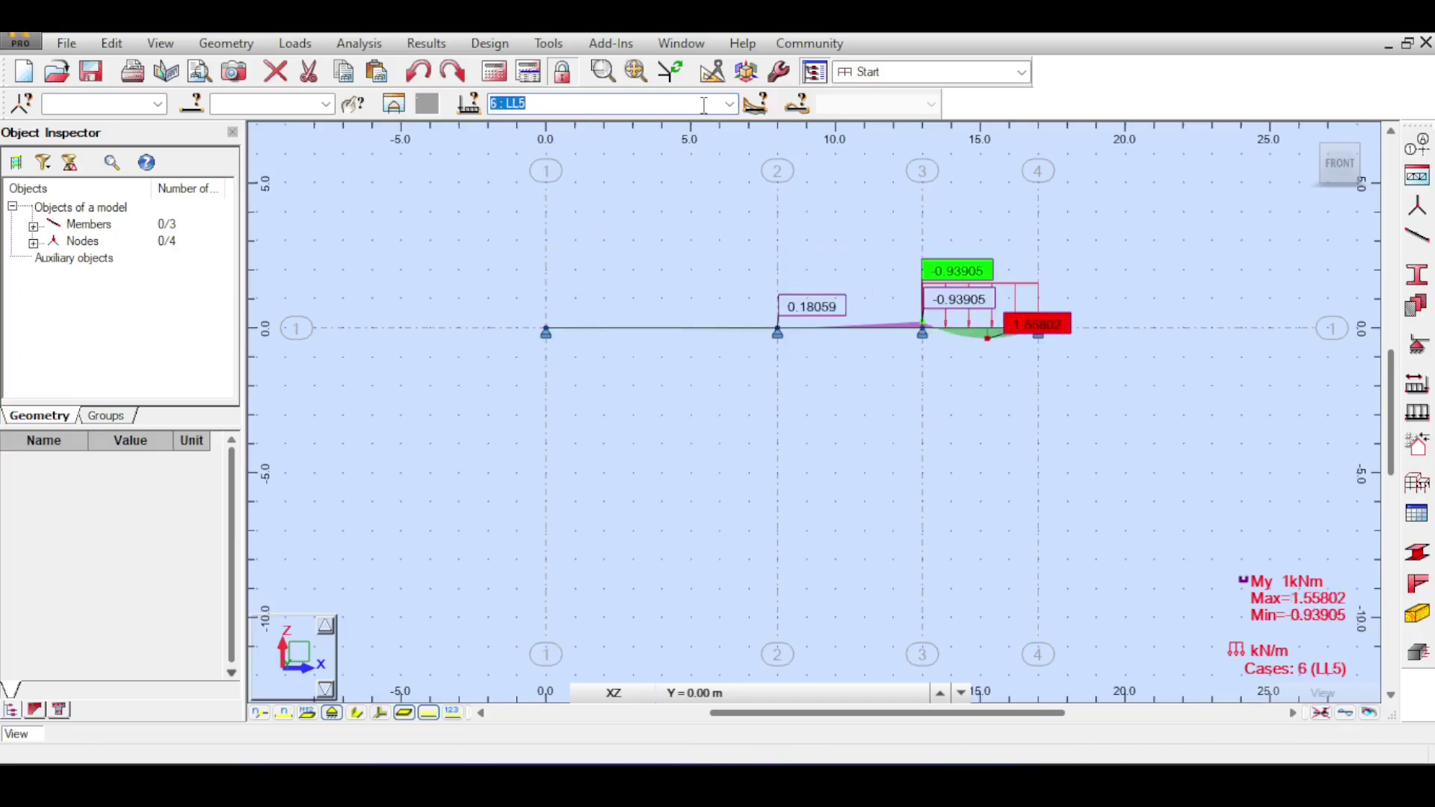
pyautogui.press('Down')
pyautogui.press('Down')
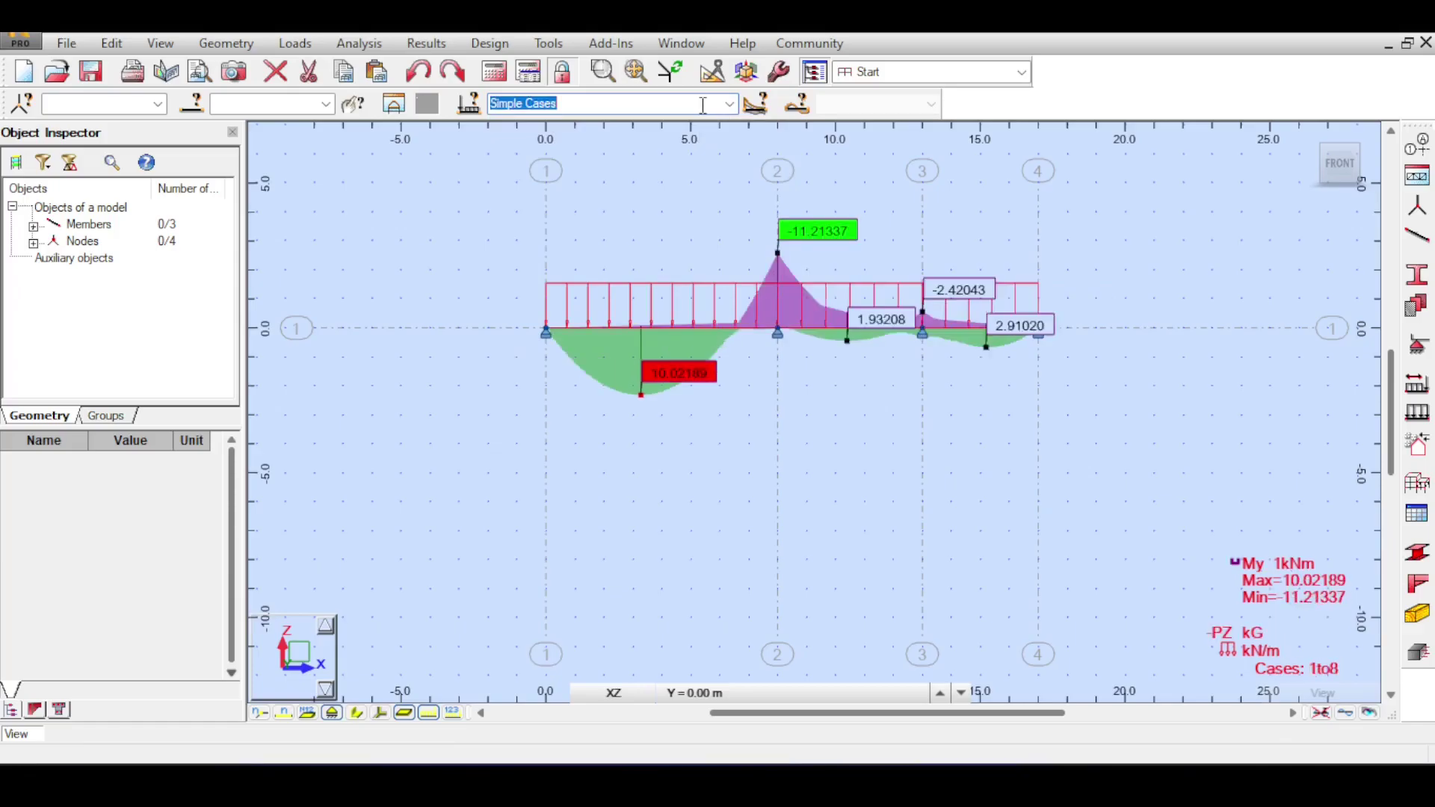
pyautogui.press('Up')
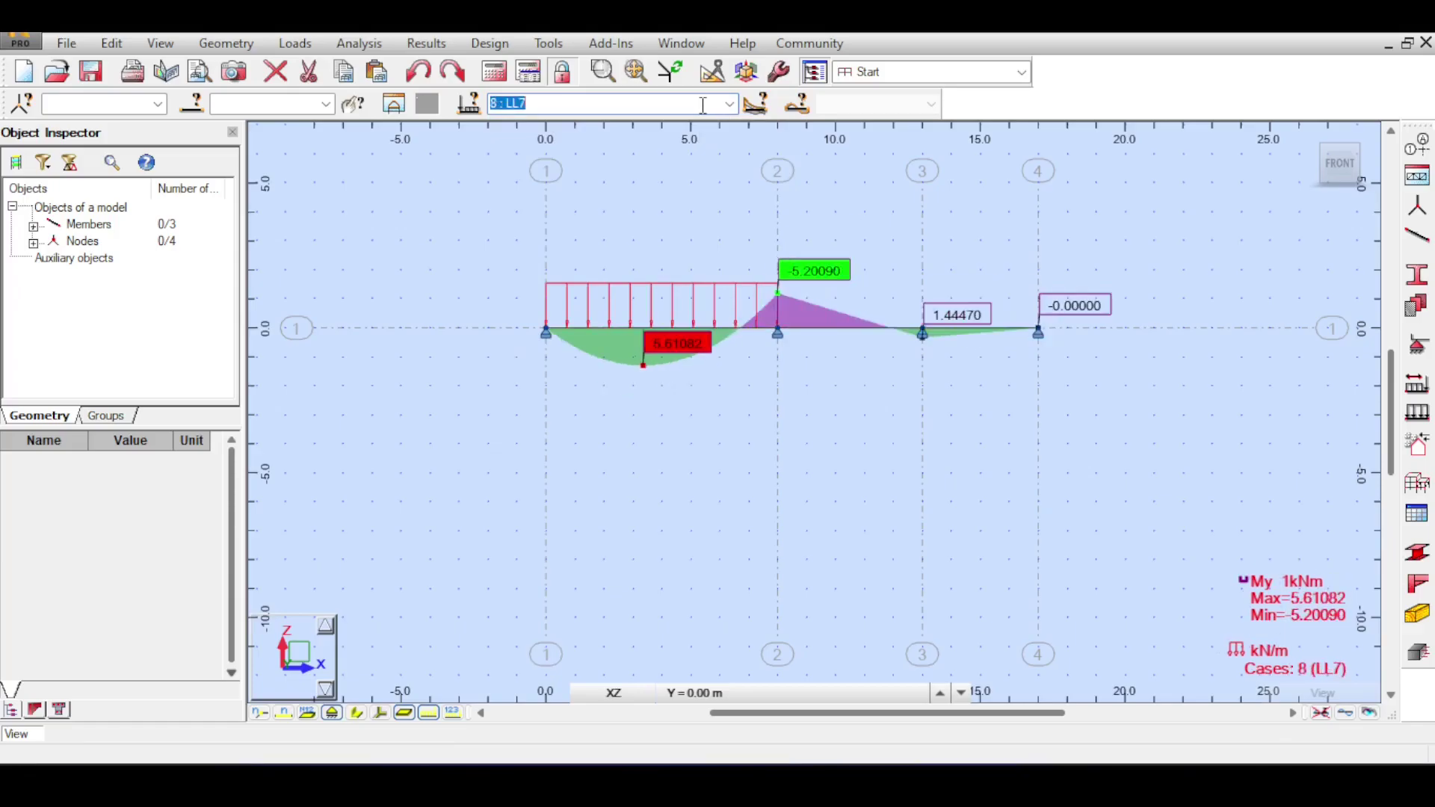
pyautogui.press('Up')
pyautogui.press('Up')
pyautogui.press('Up')
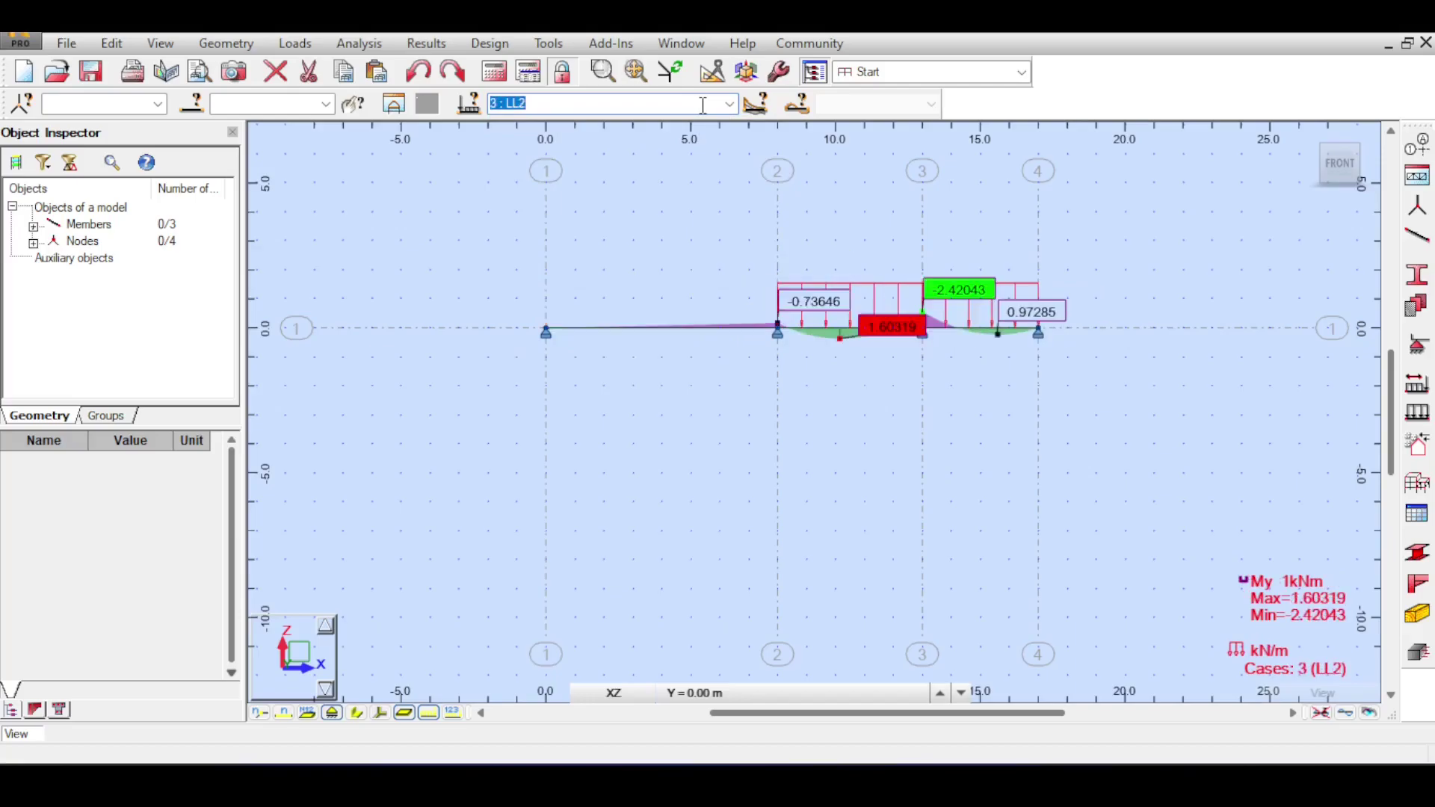
pyautogui.press('Down')
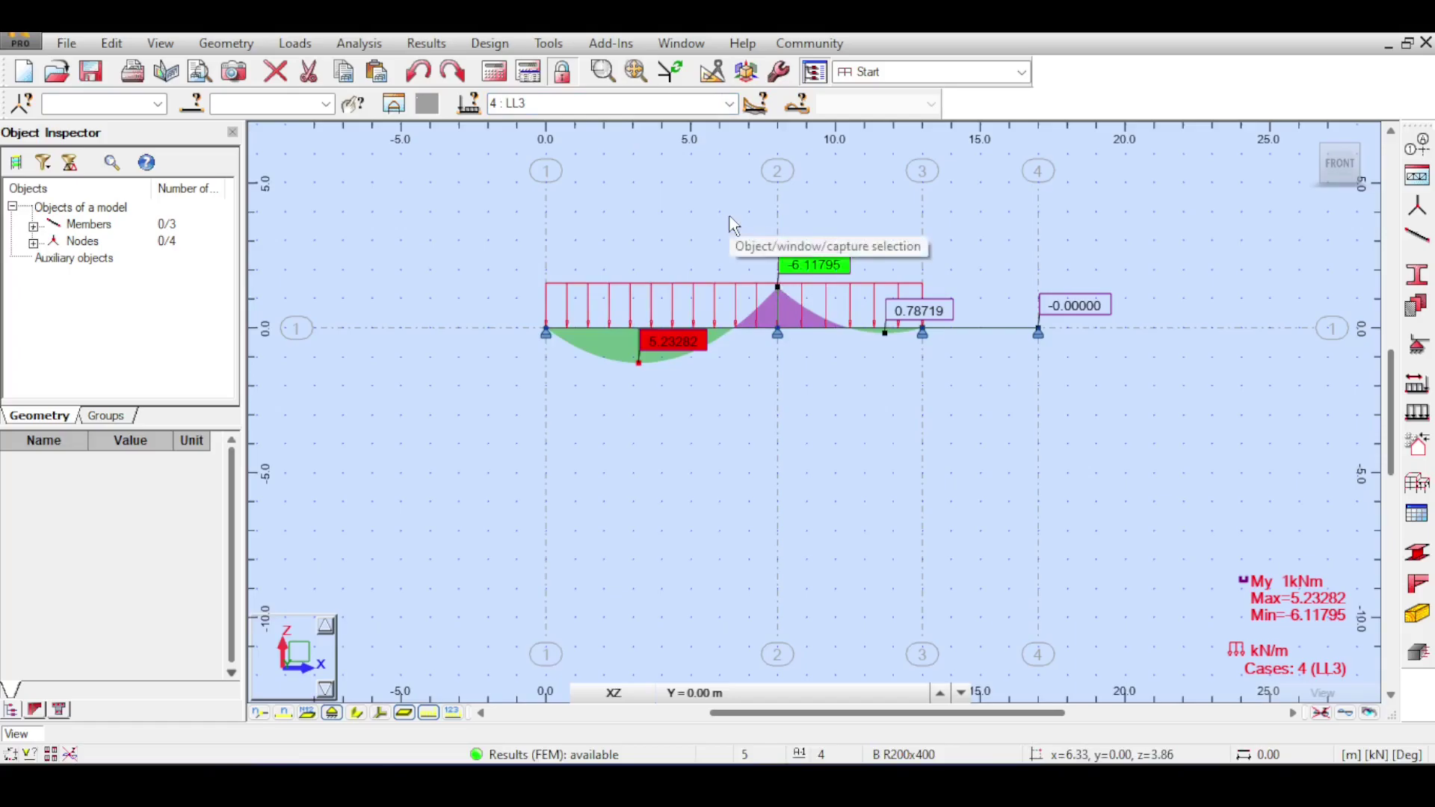
pyautogui.scroll(1, 731, 228)
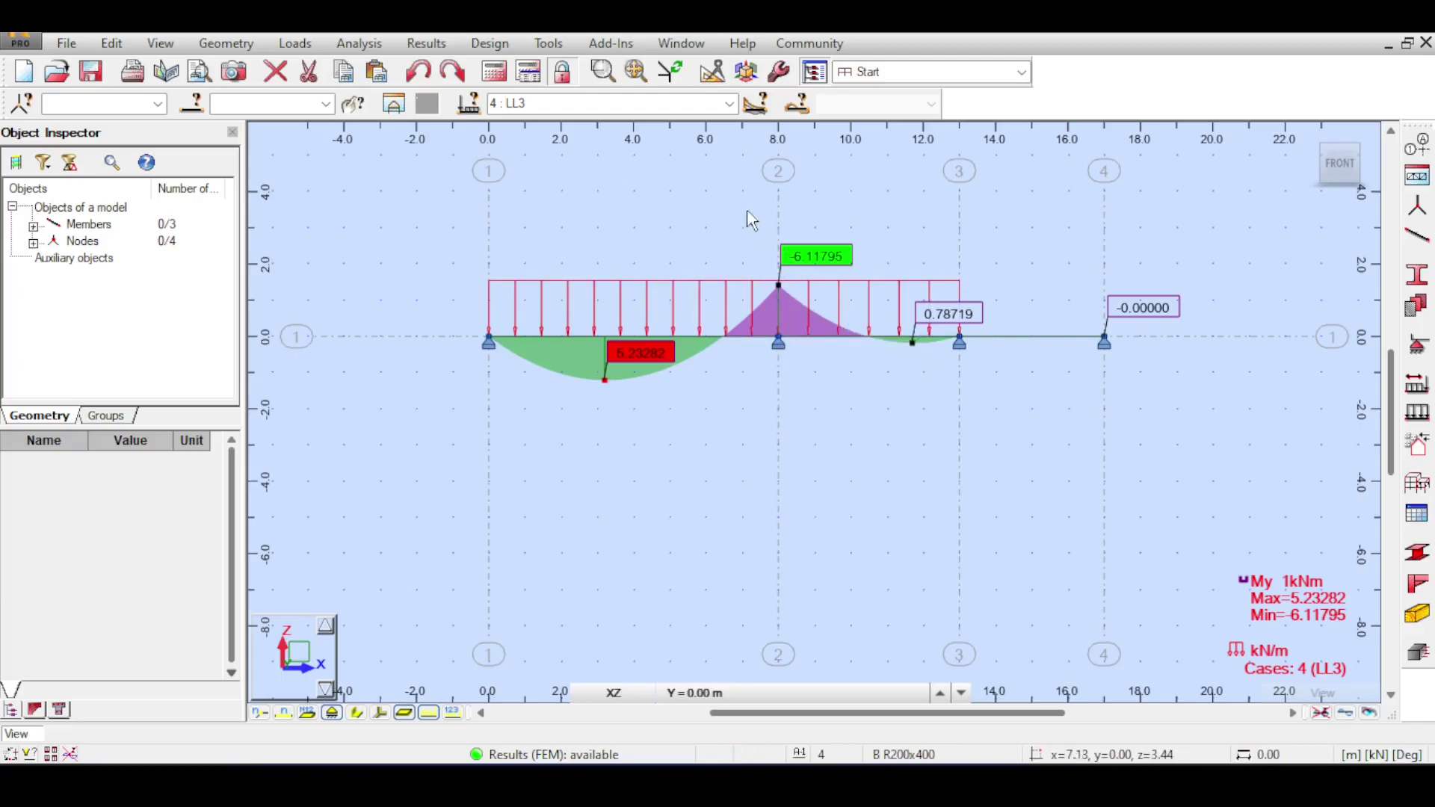
pyautogui.moveTo(747, 210); pyautogui.dragTo(820, 402)
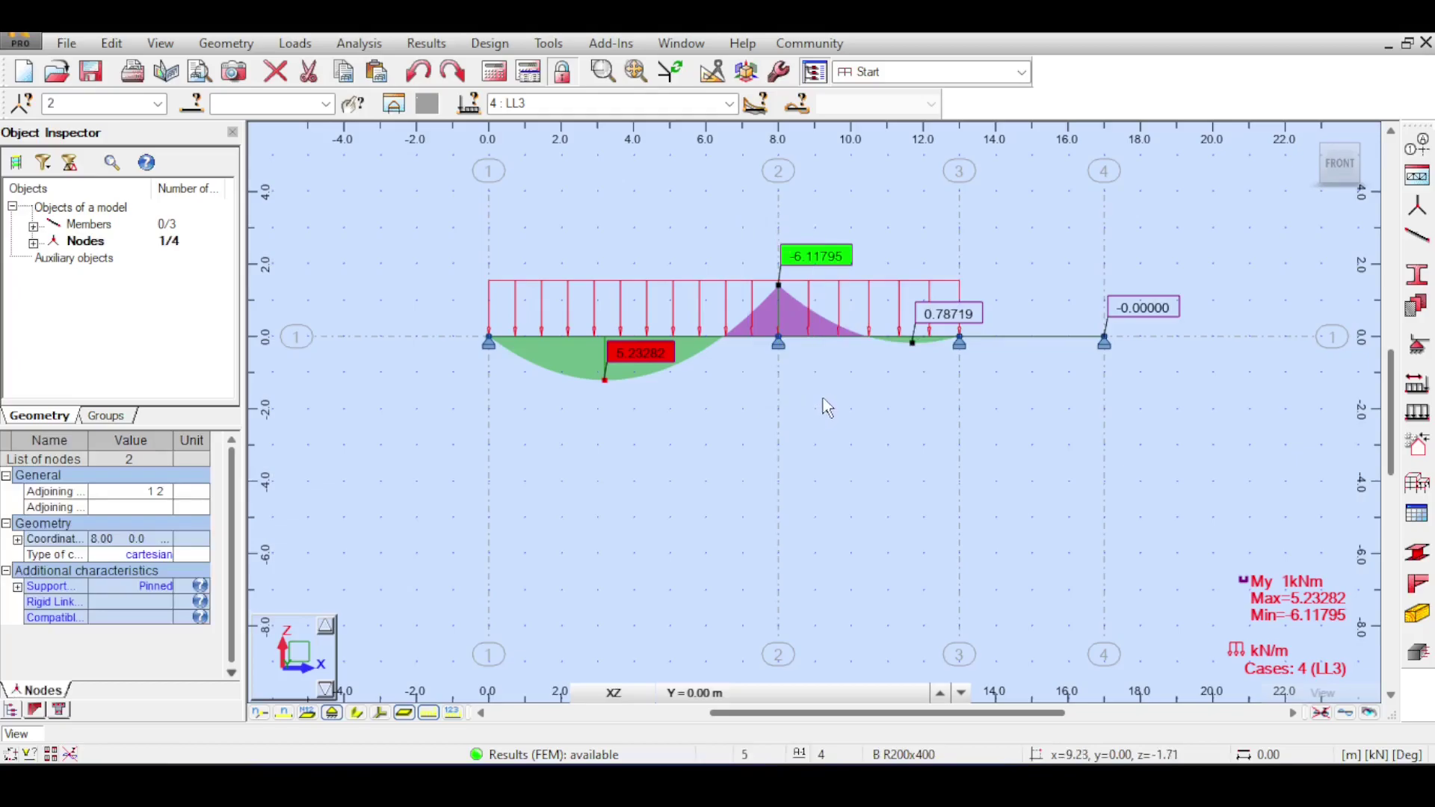
pyautogui.click(824, 397)
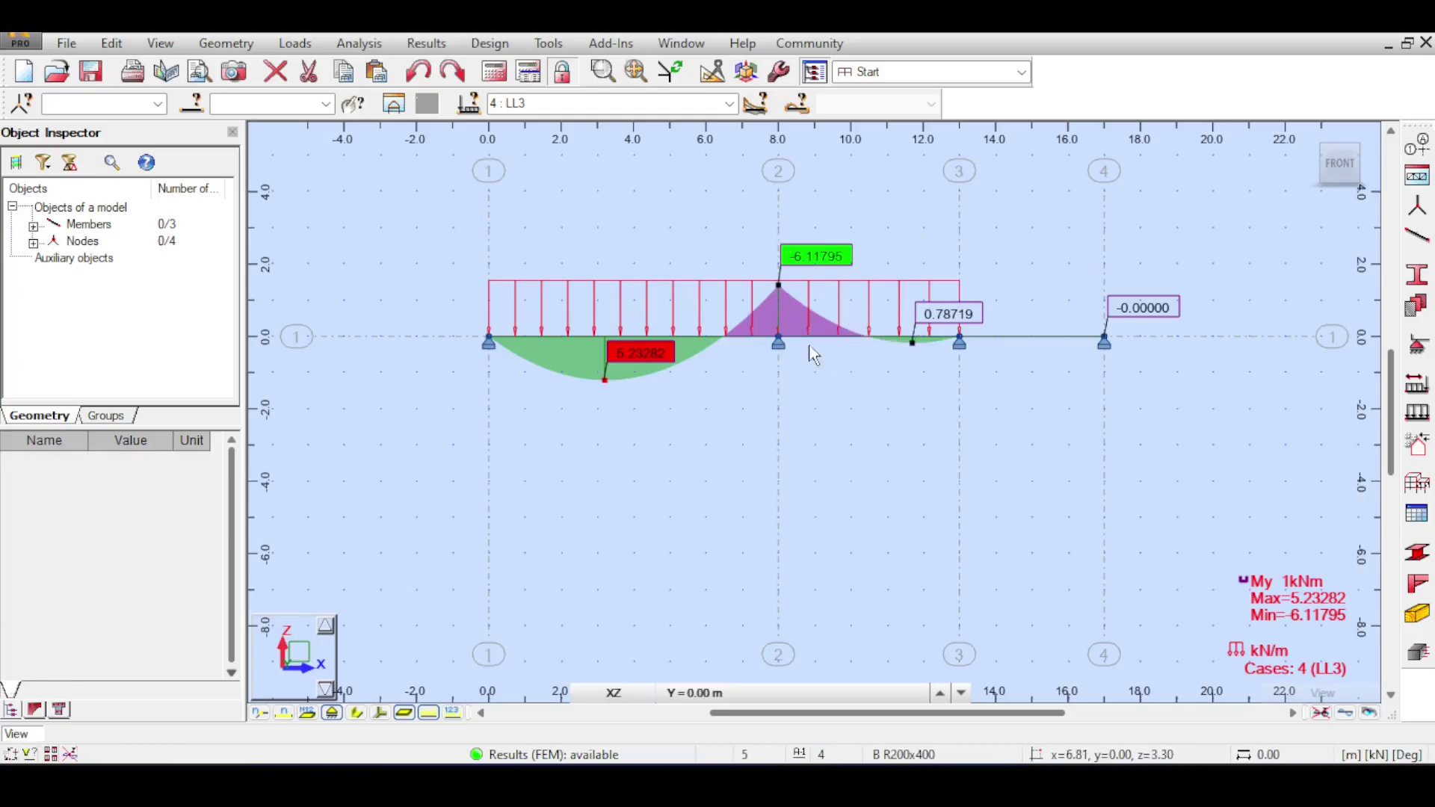
pyautogui.moveTo(736, 217); pyautogui.dragTo(832, 391)
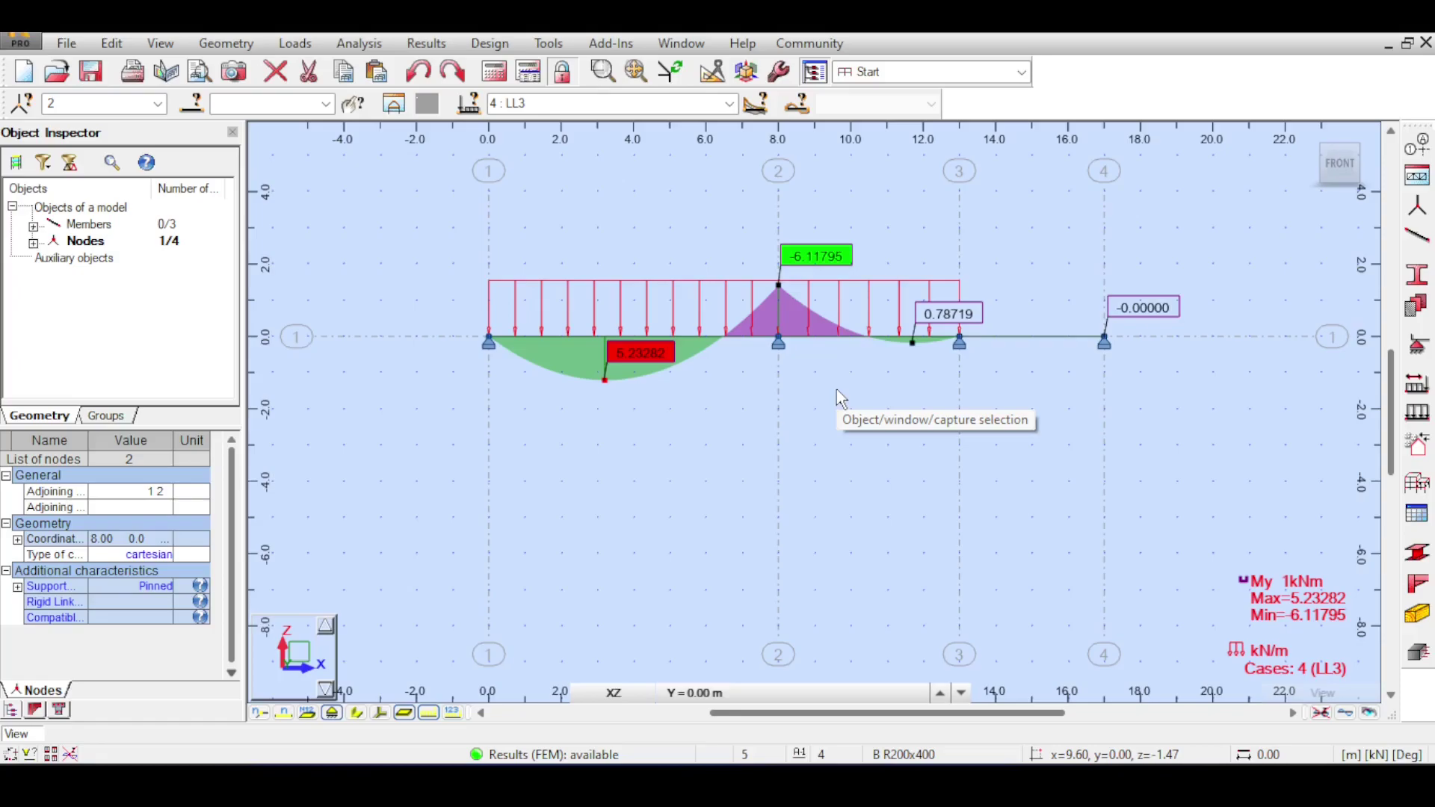
pyautogui.click(572, 215)
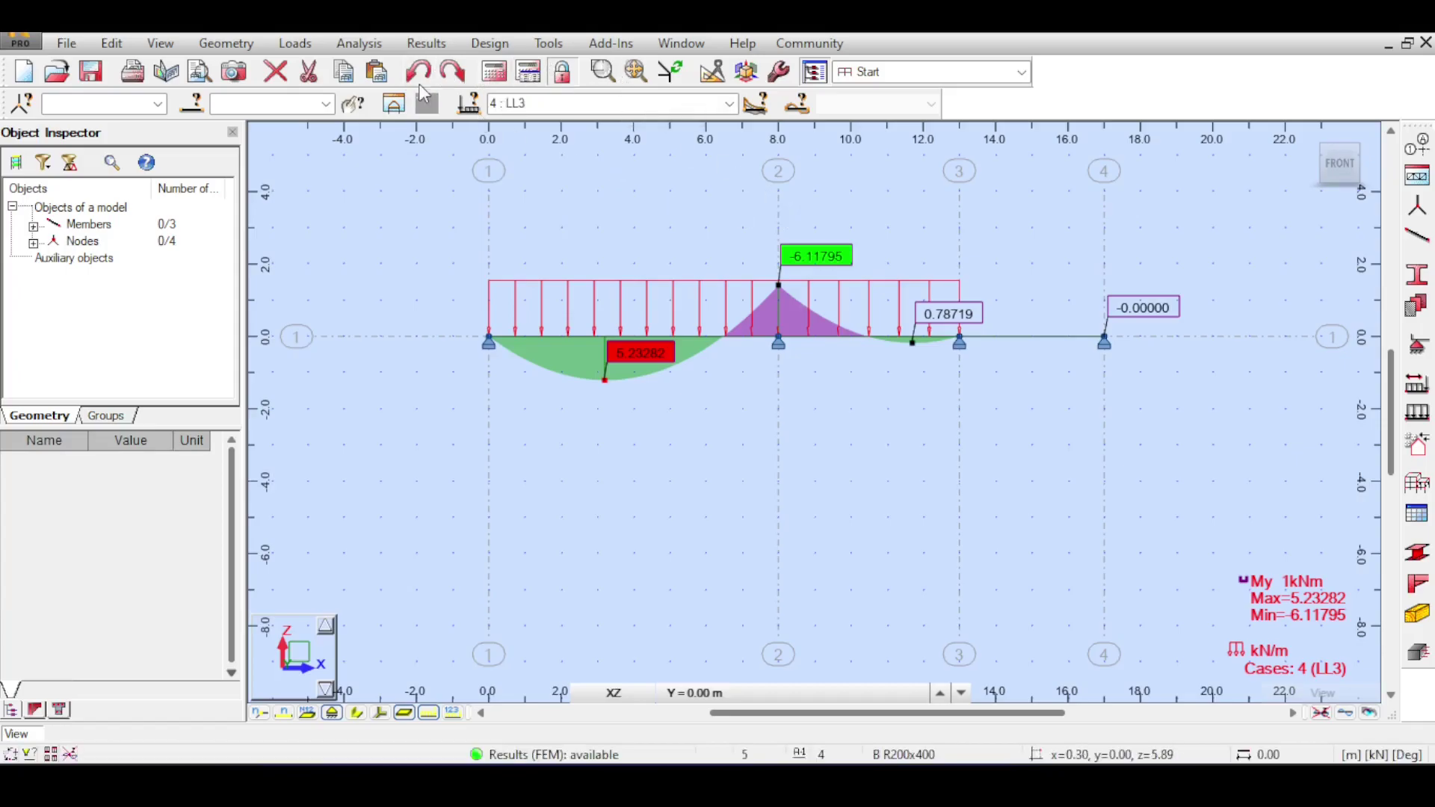
# Open the Moving loads definition from Special Loads.
pyautogui.click(377, 45)
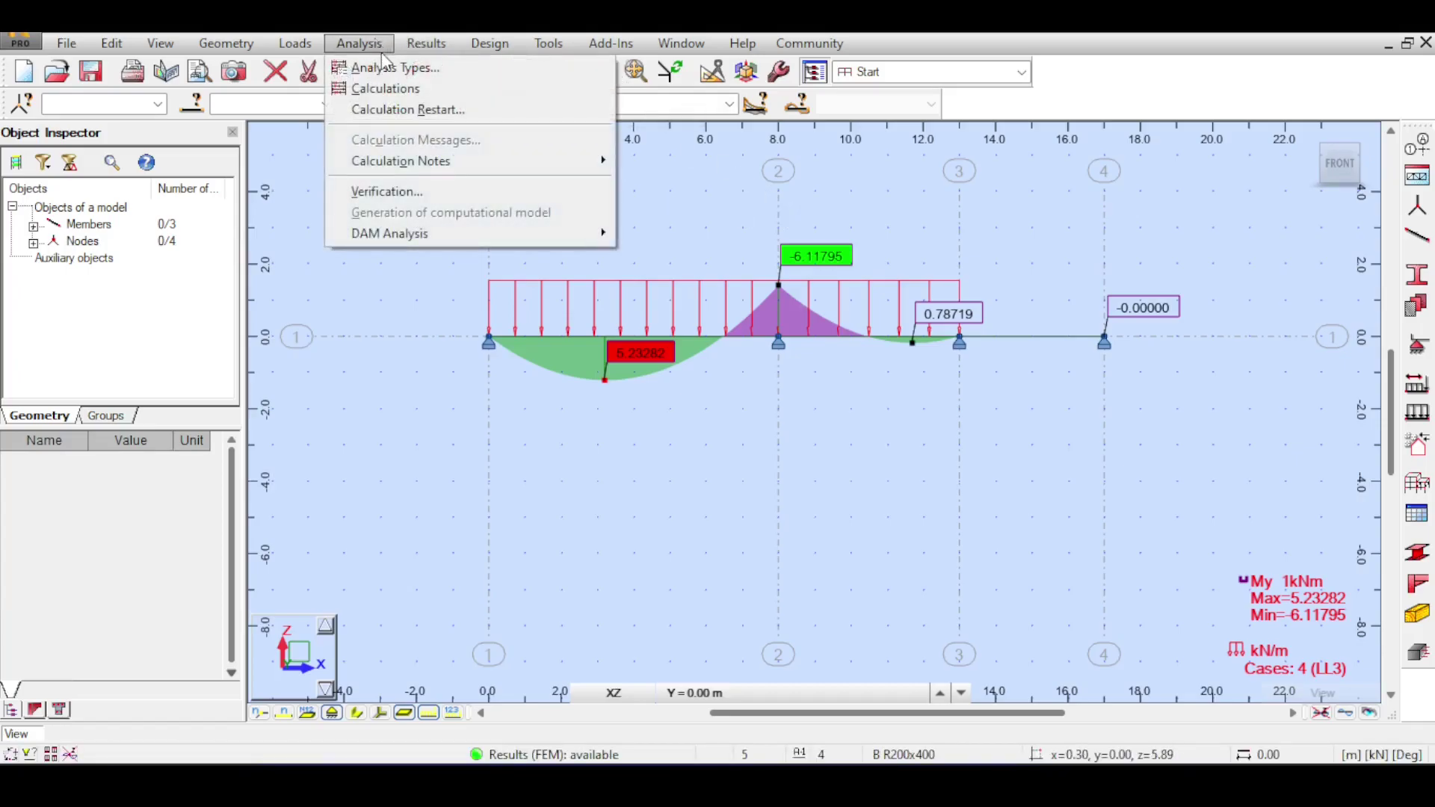
pyautogui.click(427, 45)
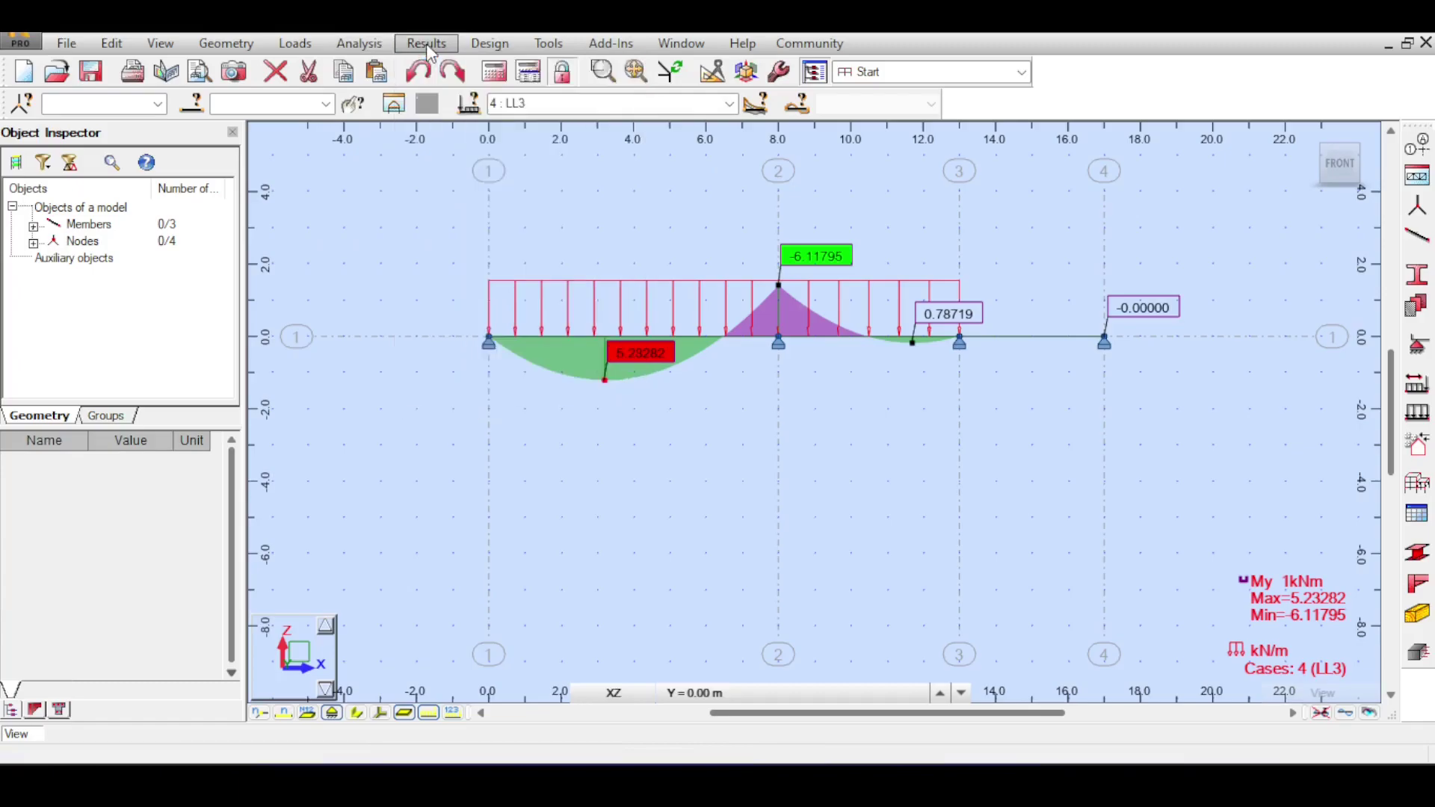
pyautogui.click(295, 43)
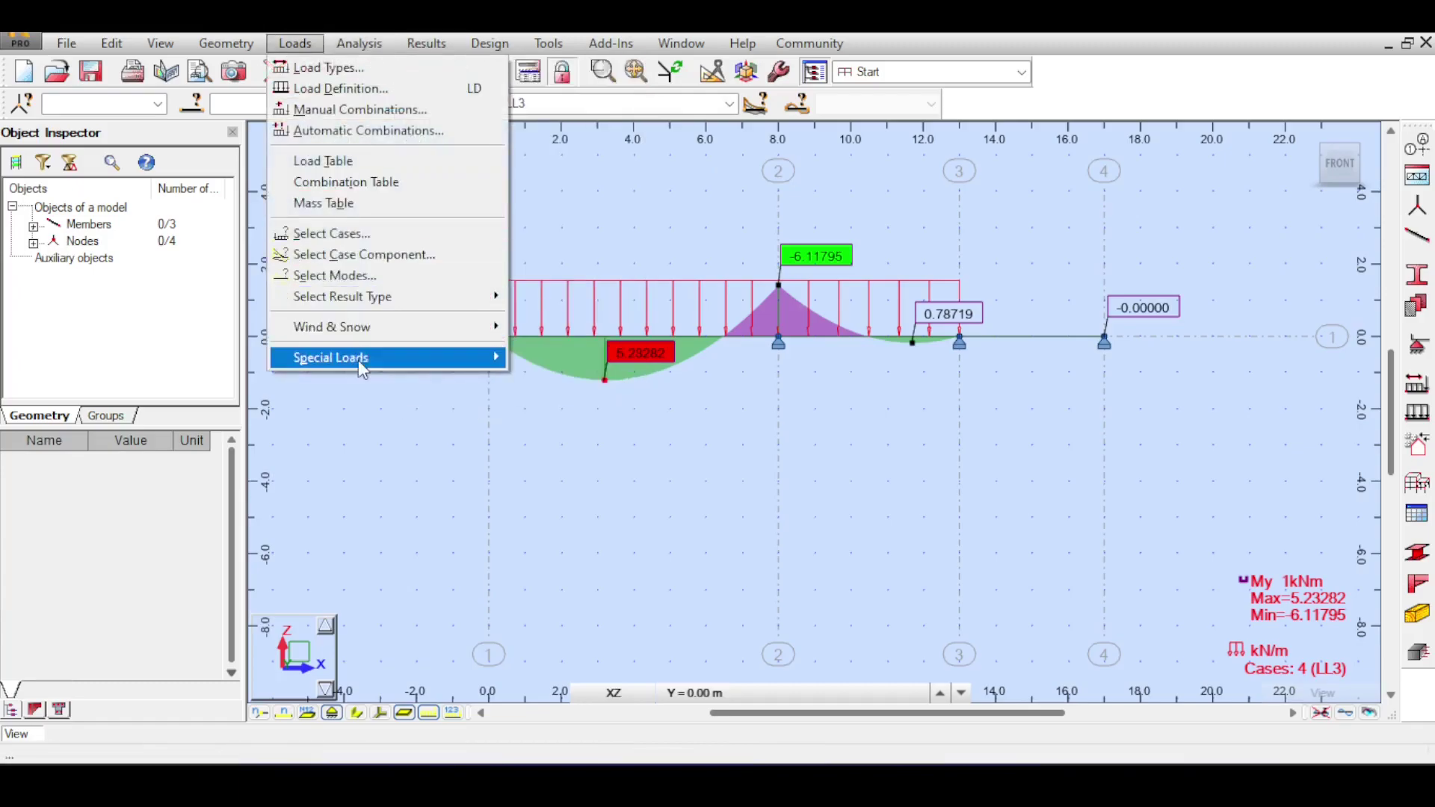
pyautogui.moveTo(366, 358)
pyautogui.click(555, 388)
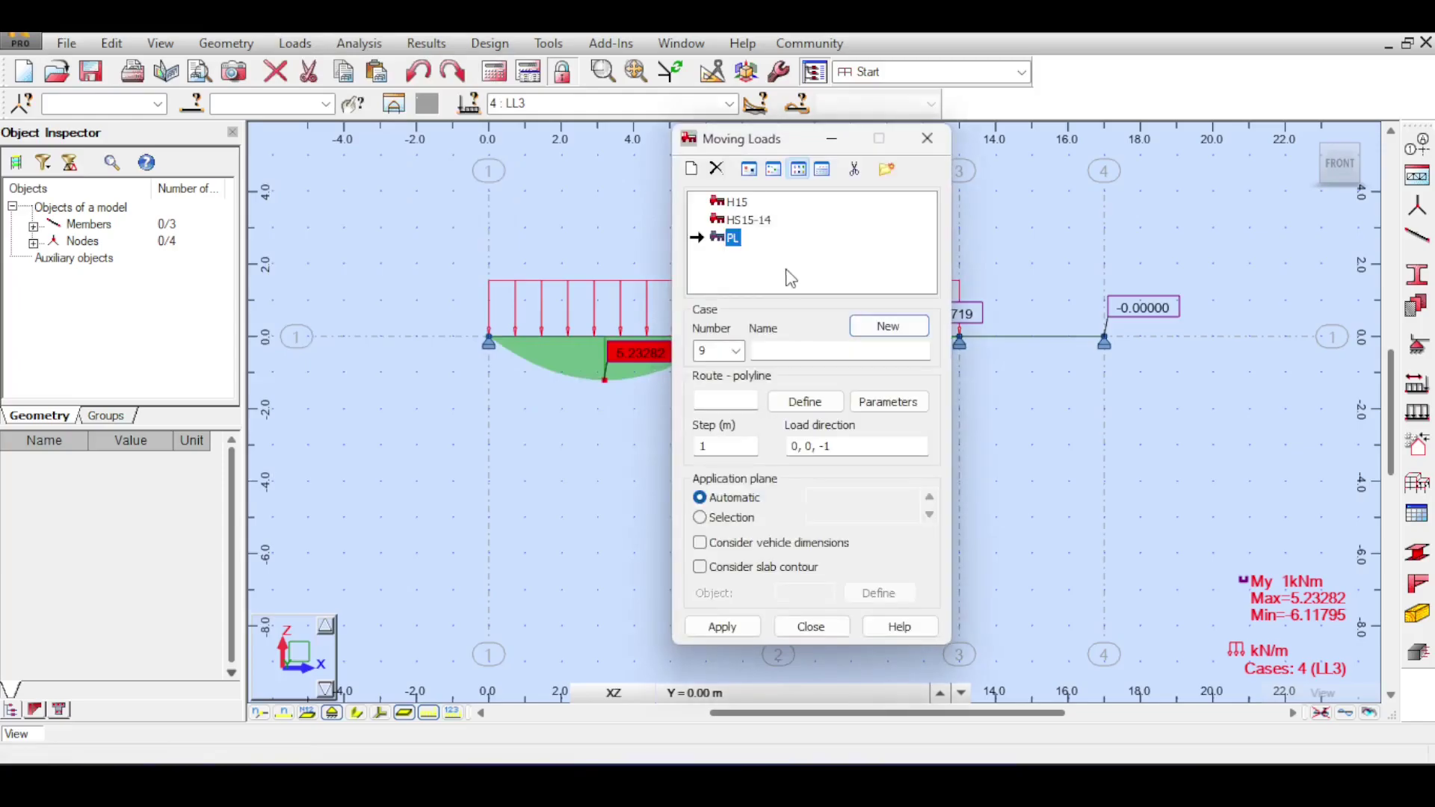
pyautogui.moveTo(715, 142); pyautogui.dragTo(988, 225)
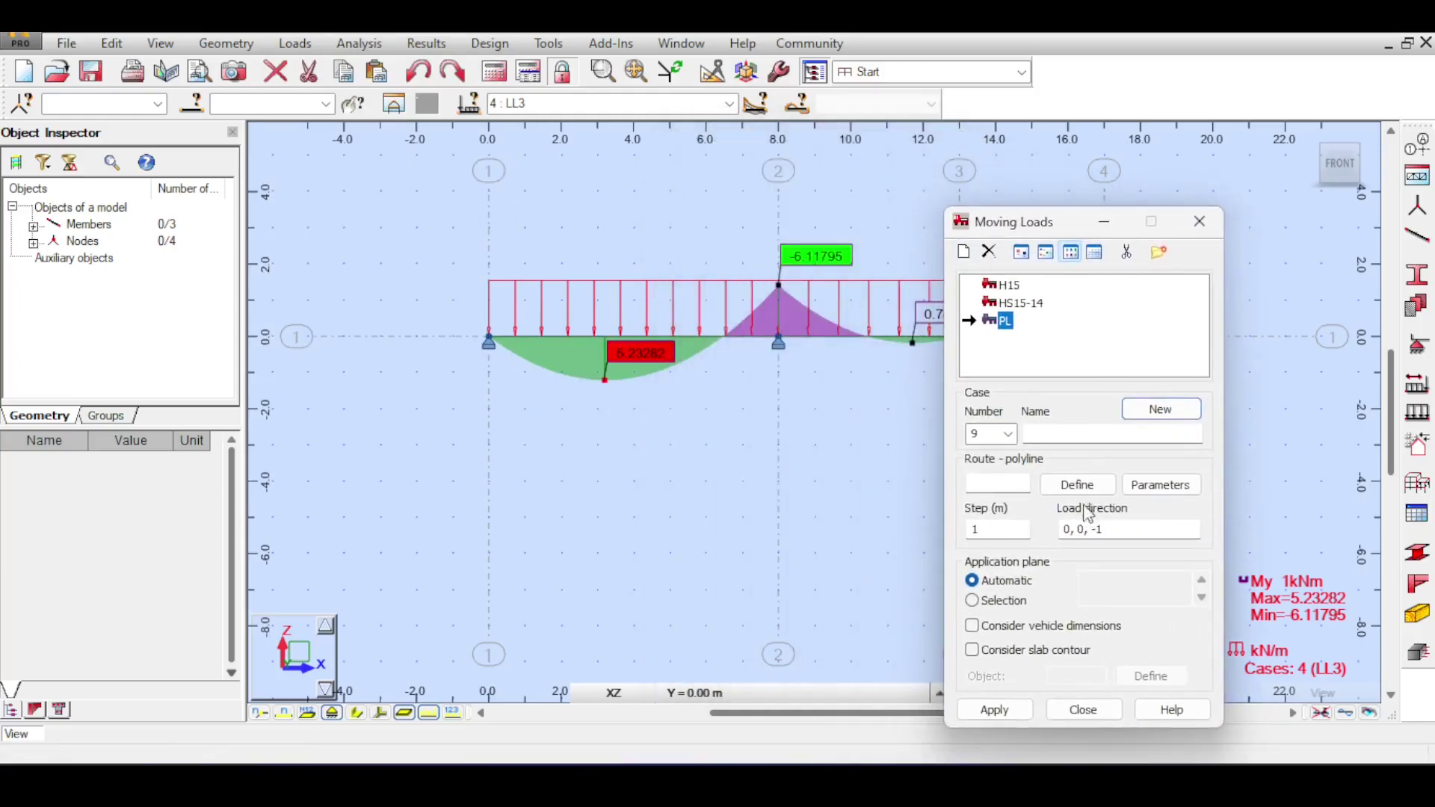
# Define the moving load's route polyline along the beam.
pyautogui.click(1067, 487)
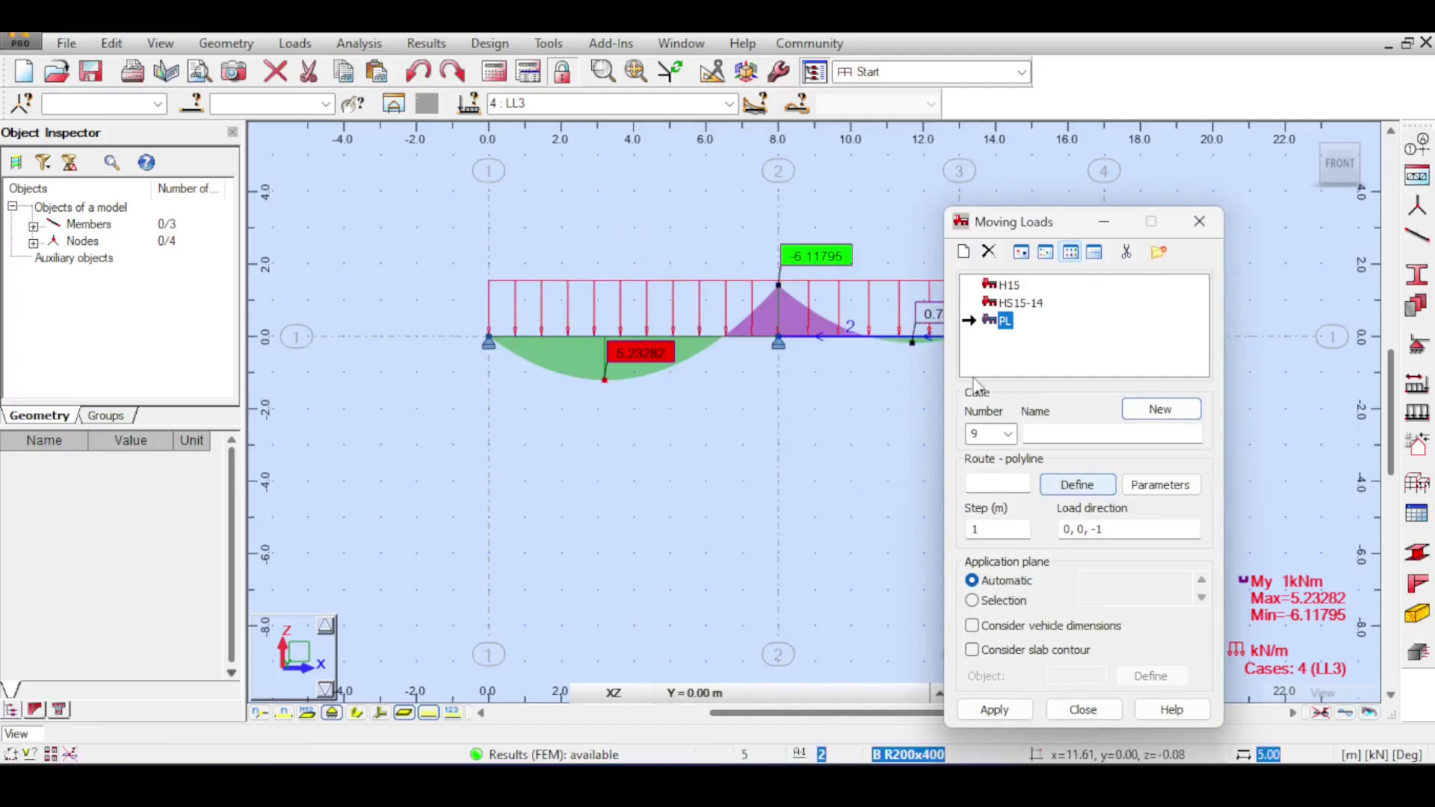
pyautogui.click(1068, 487)
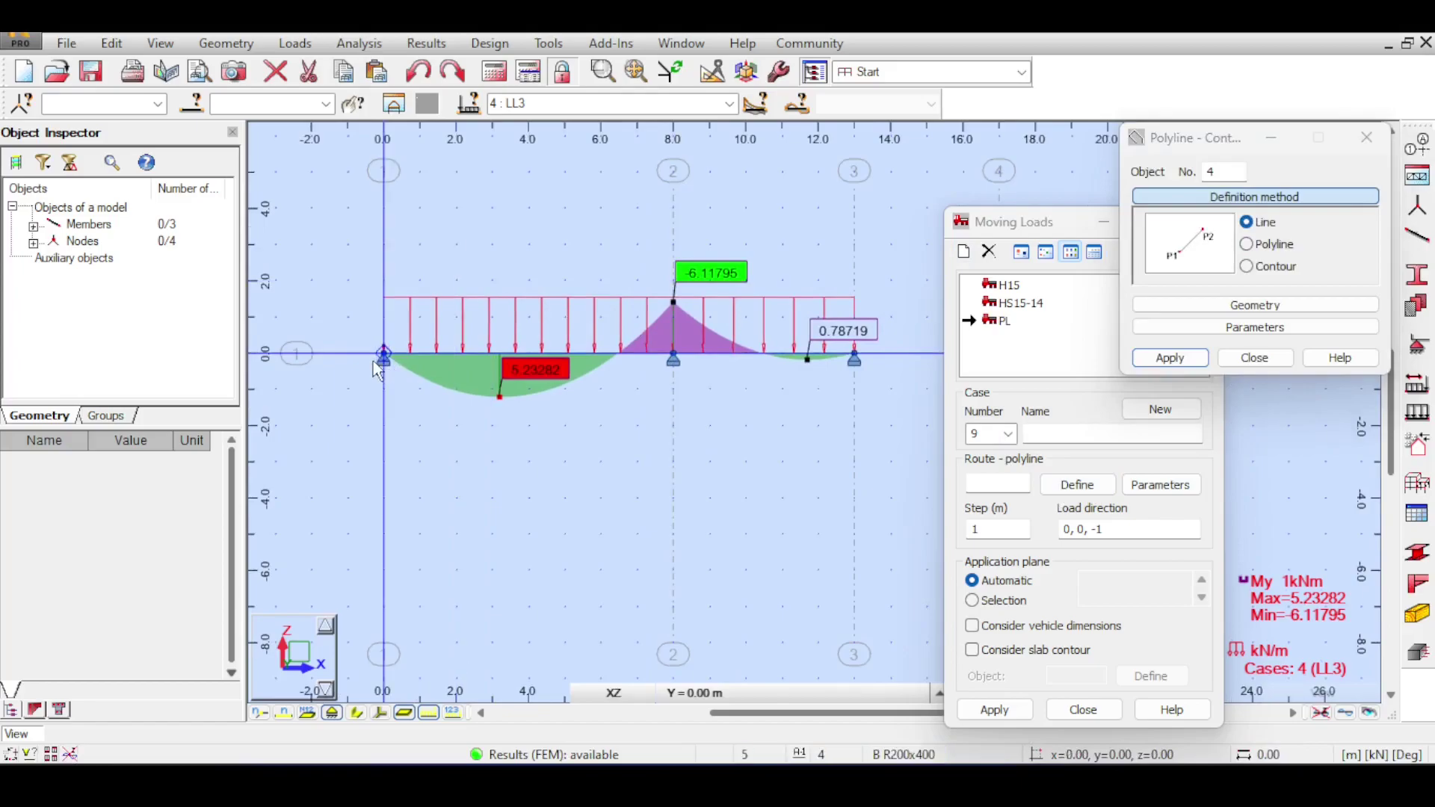
pyautogui.click(859, 358)
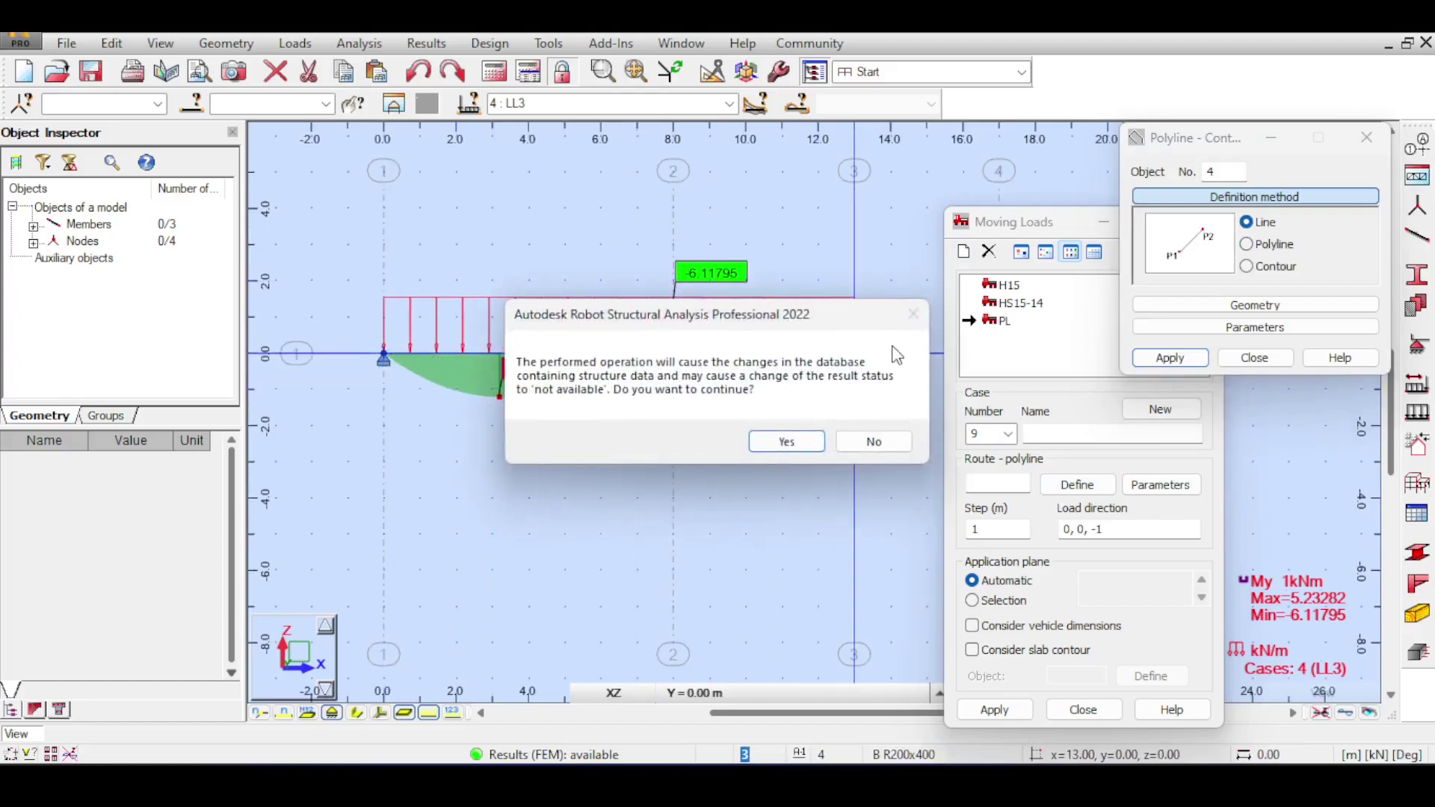
pyautogui.click(800, 442)
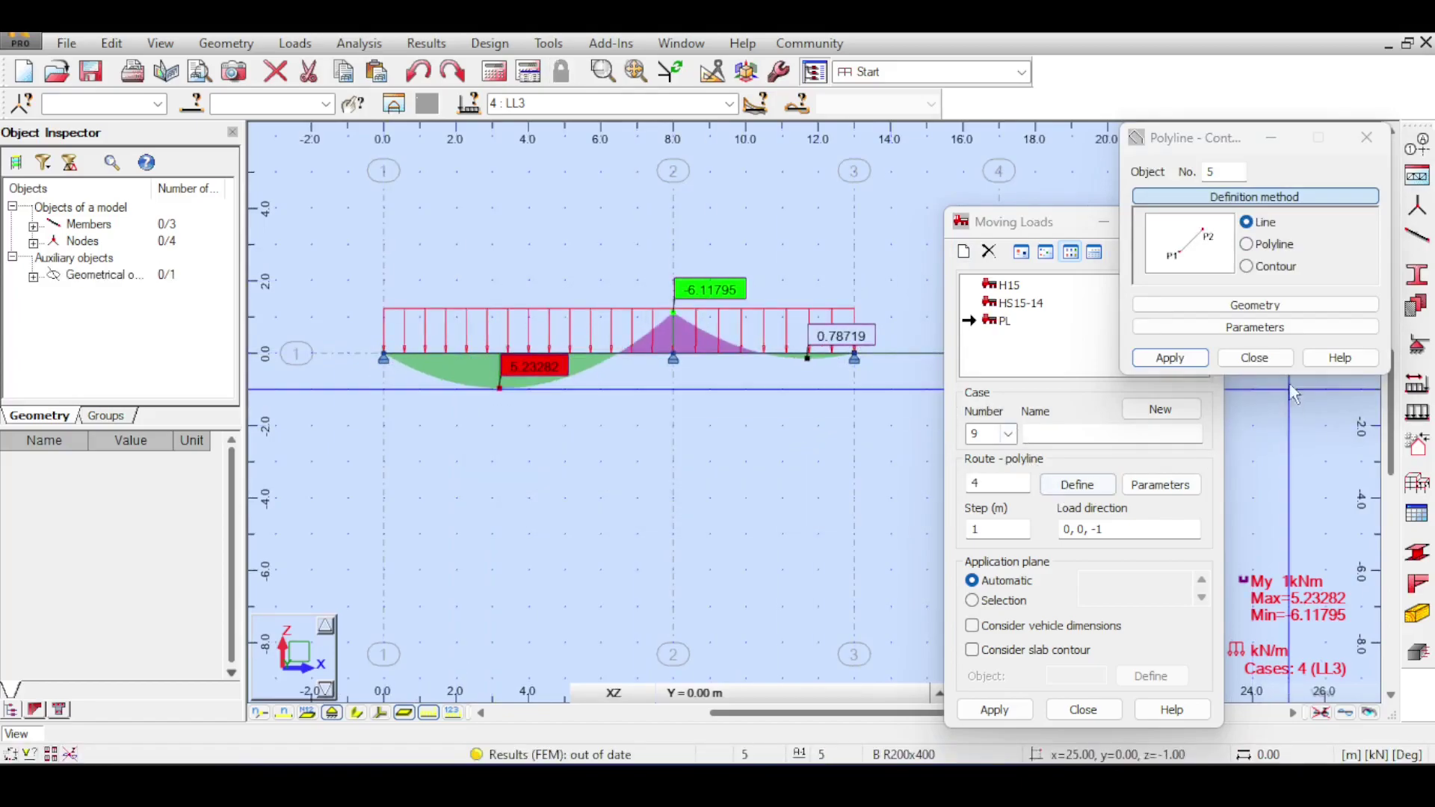
pyautogui.click(1244, 358)
# Create case 'MovingLoad' with vehicle PL at a 0.5 m step, then recalculate.
pyautogui.click(1084, 434)
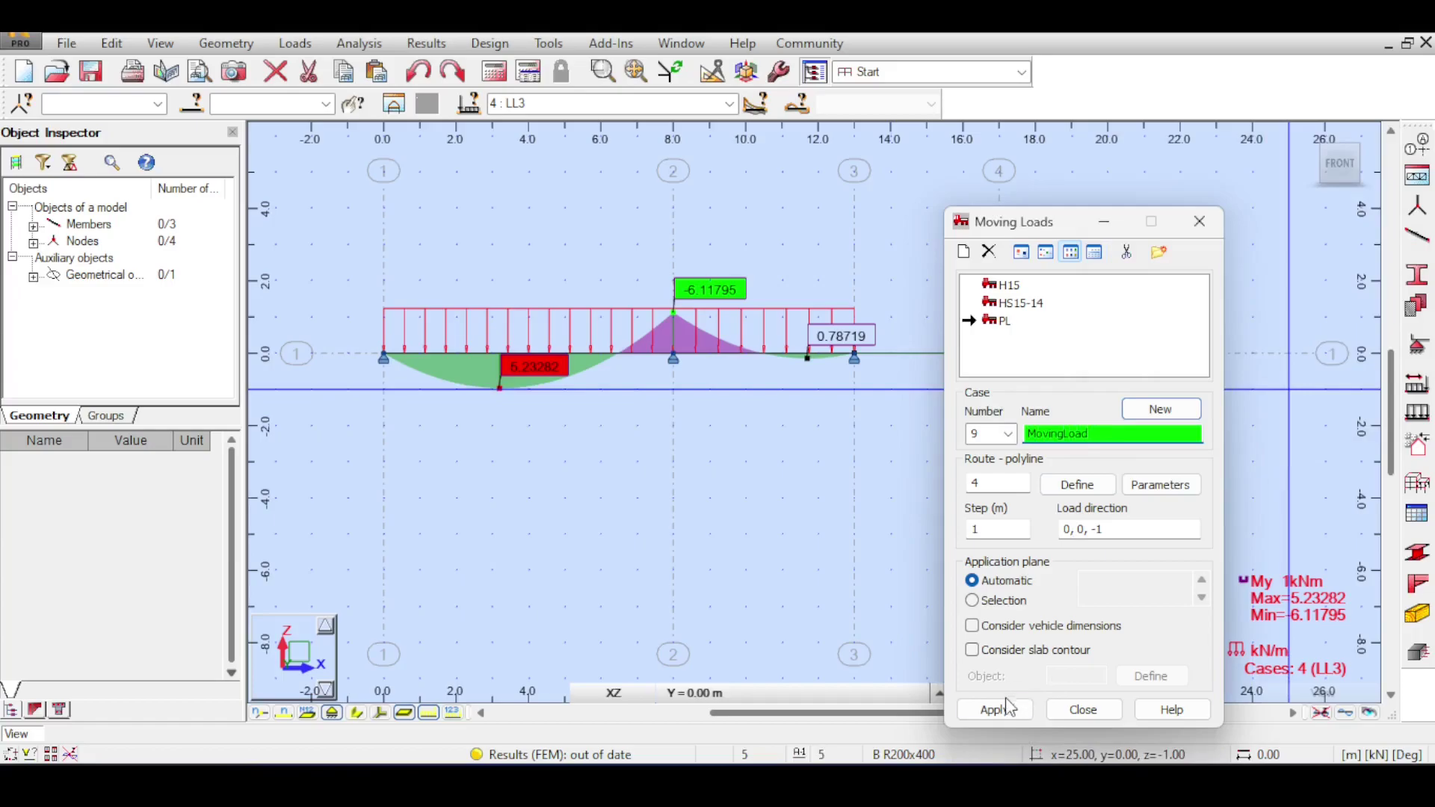
pyautogui.doubleClick(997, 528)
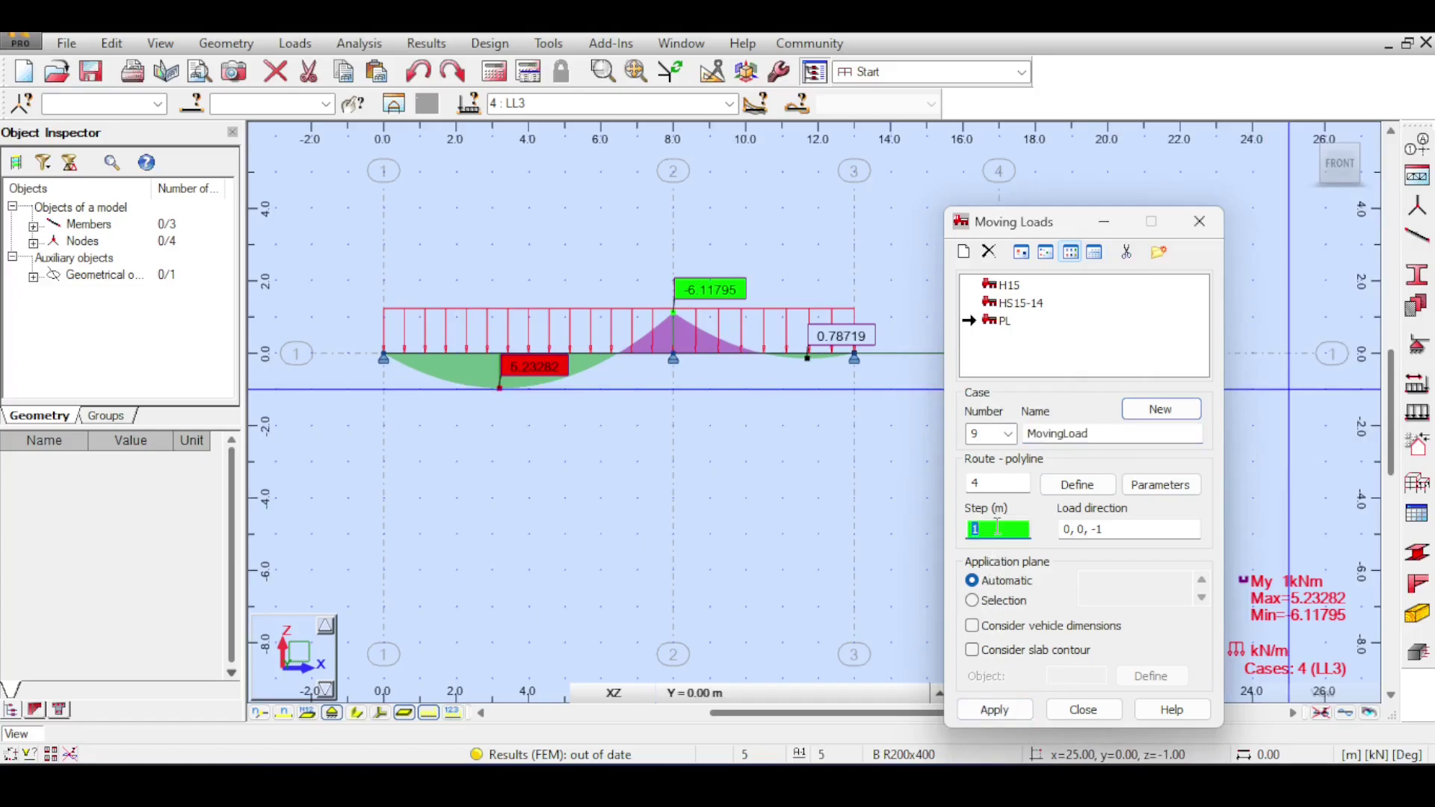
pyautogui.click(994, 709)
pyautogui.click(1083, 710)
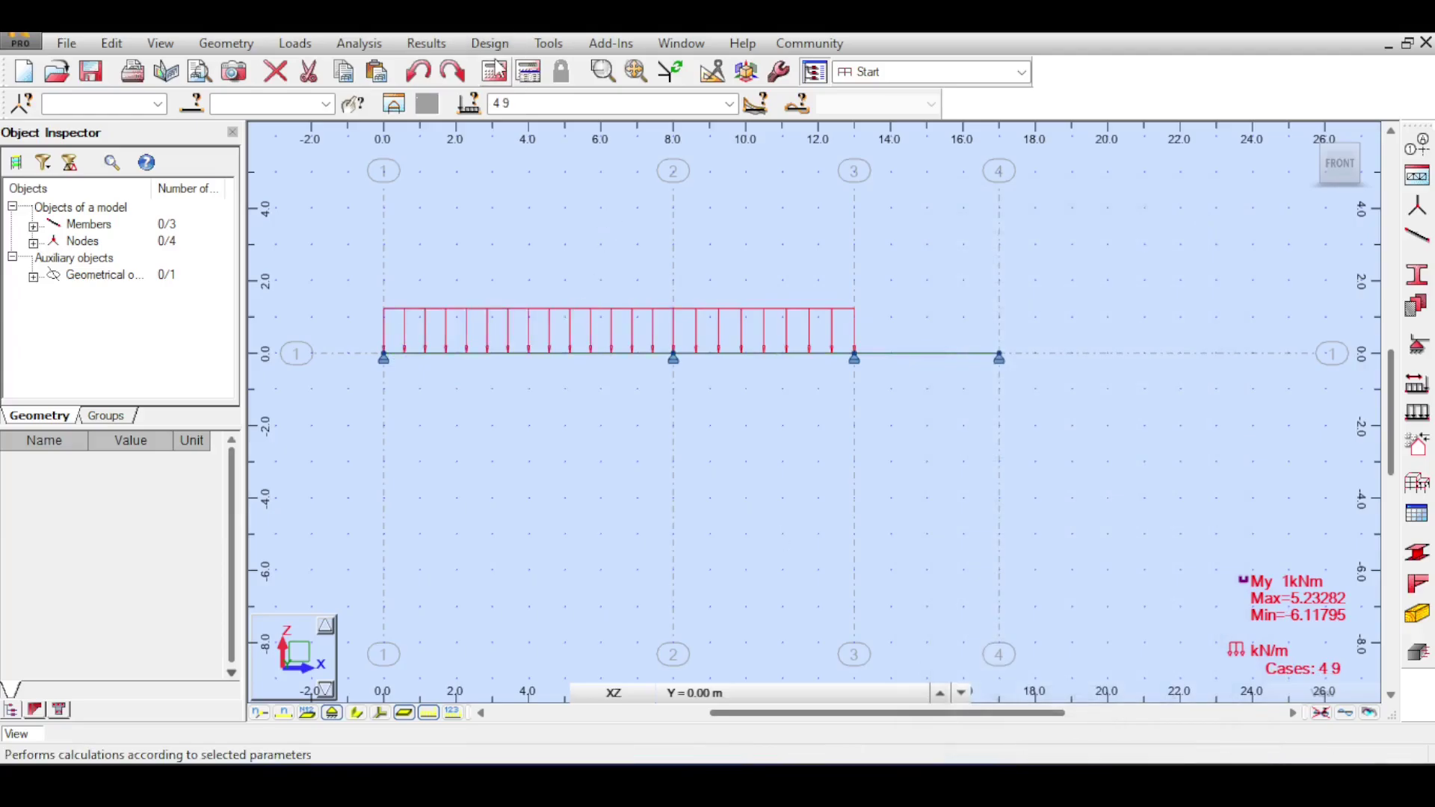
pyautogui.click(528, 71)
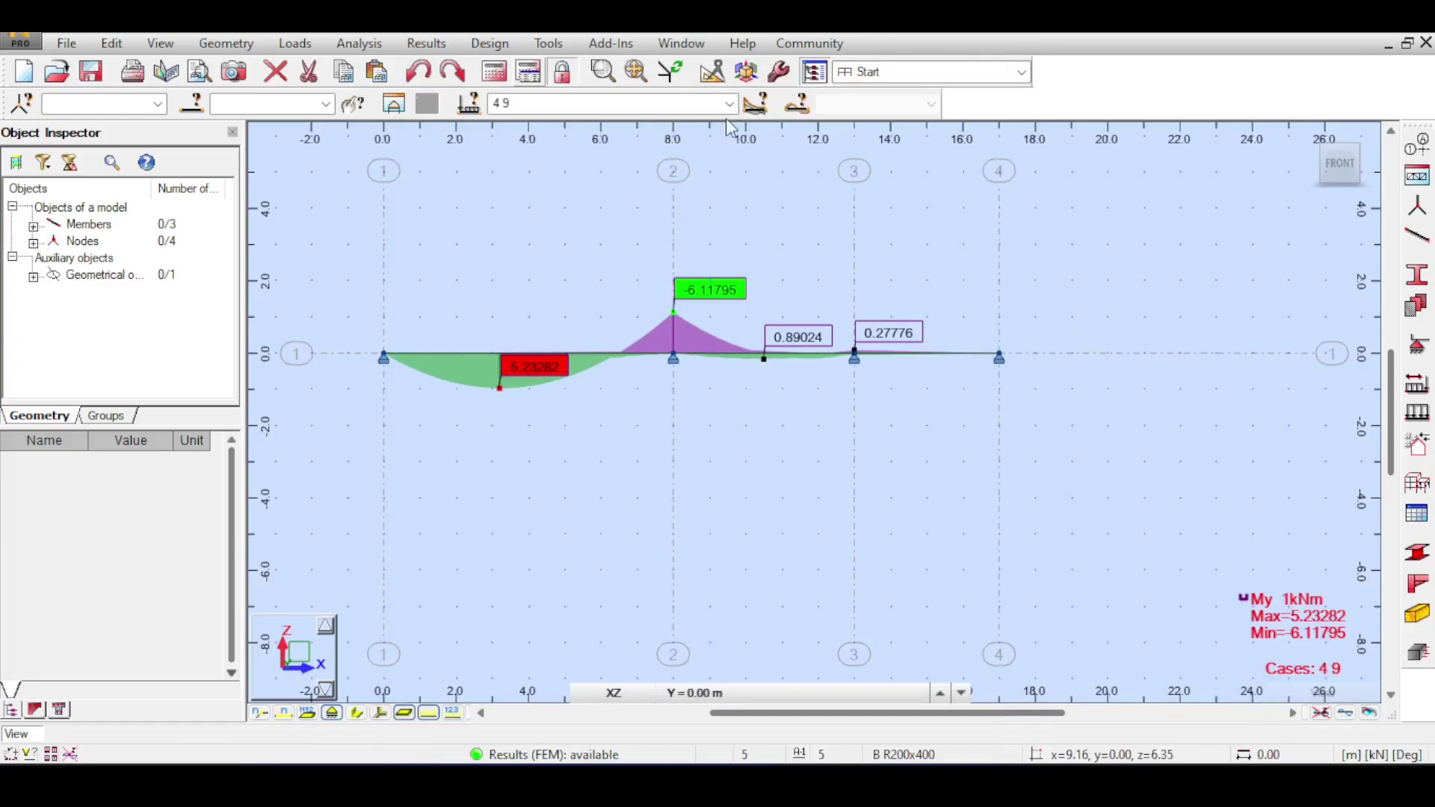
# Show the My diagram for case 9 MovingLoad and zoom around node 2.
pyautogui.click(728, 103)
pyautogui.click(628, 234)
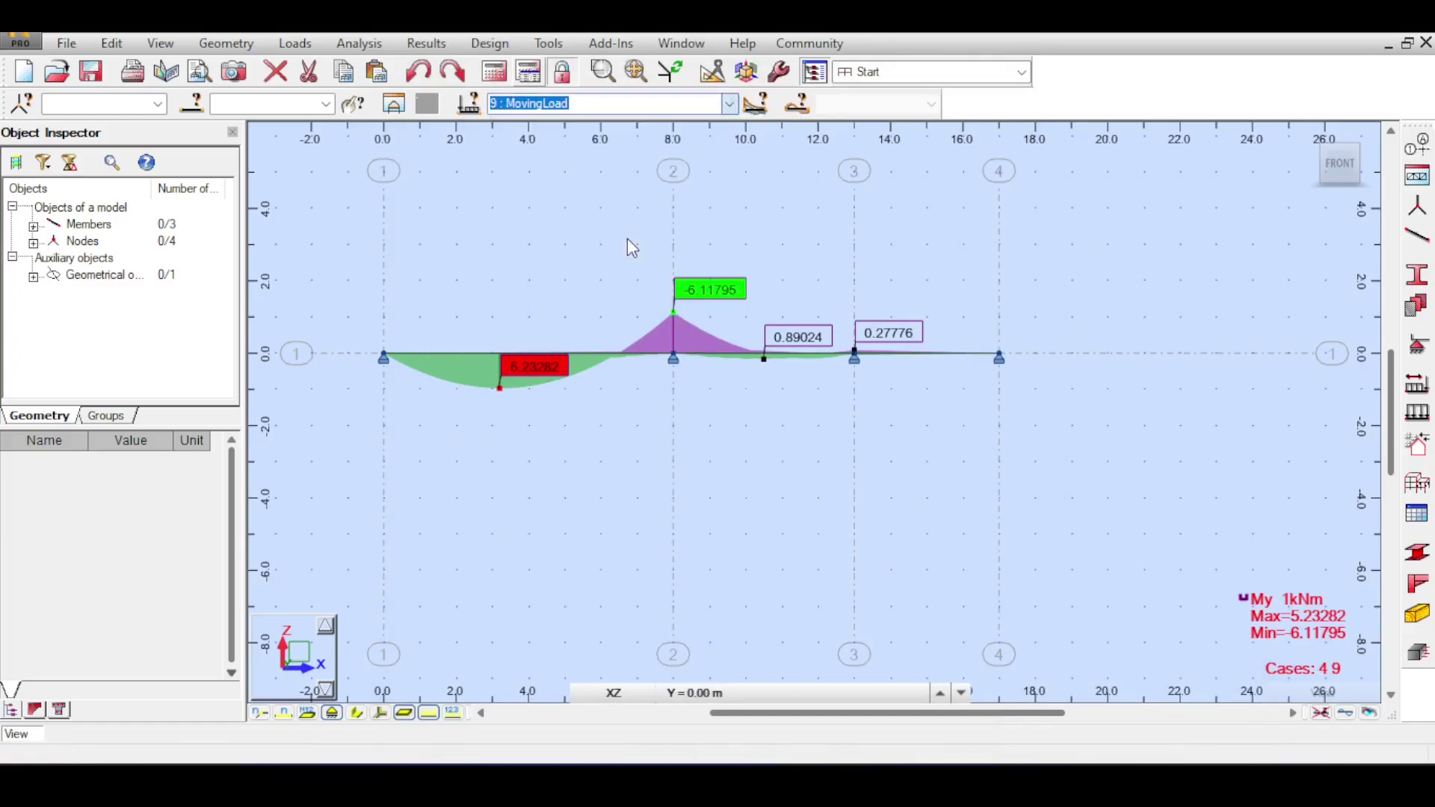
pyautogui.scroll(-2, 631, 243)
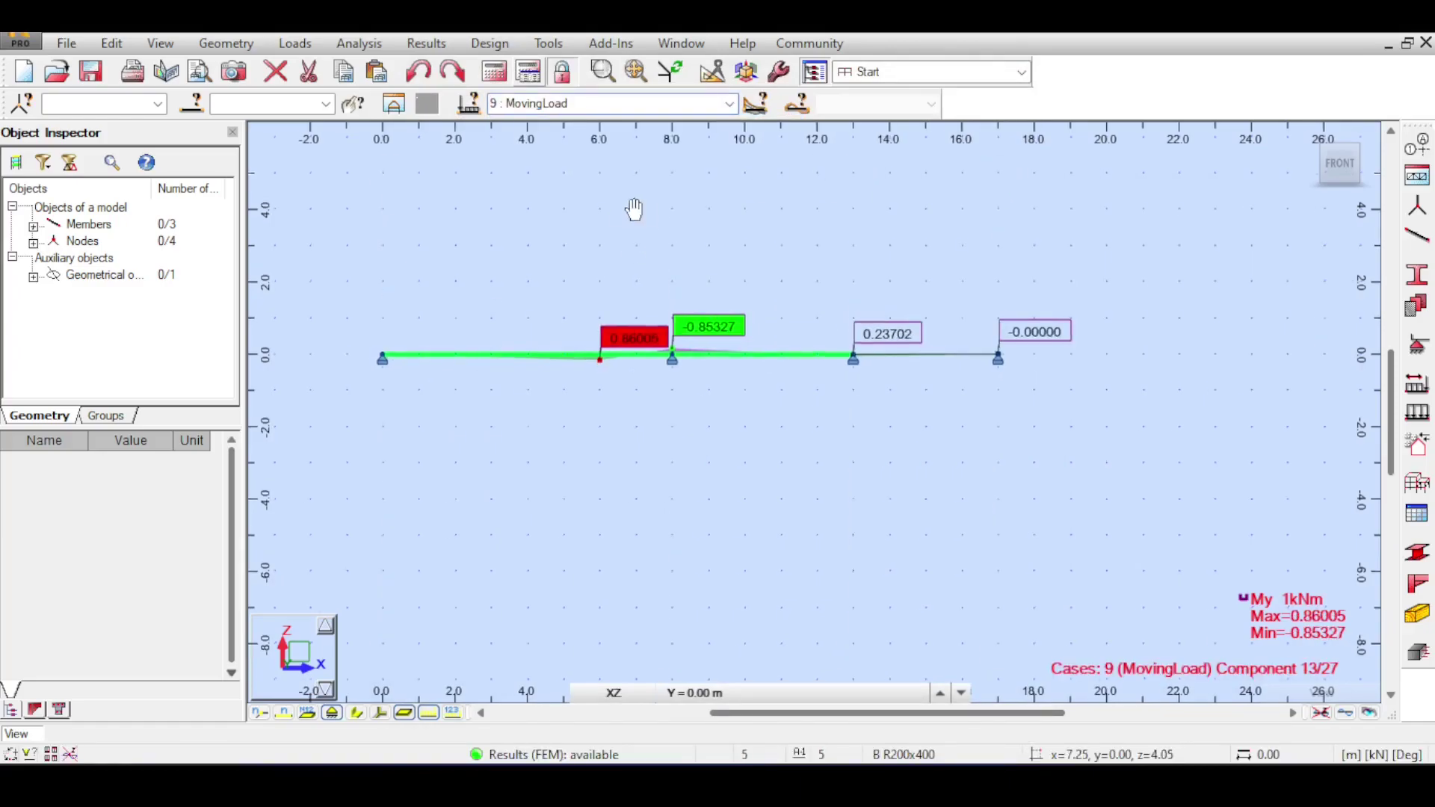
pyautogui.click(426, 43)
pyautogui.scroll(1, 652, 318)
pyautogui.moveTo(532, 250); pyautogui.dragTo(673, 455)
pyautogui.scroll(2, 650, 363)
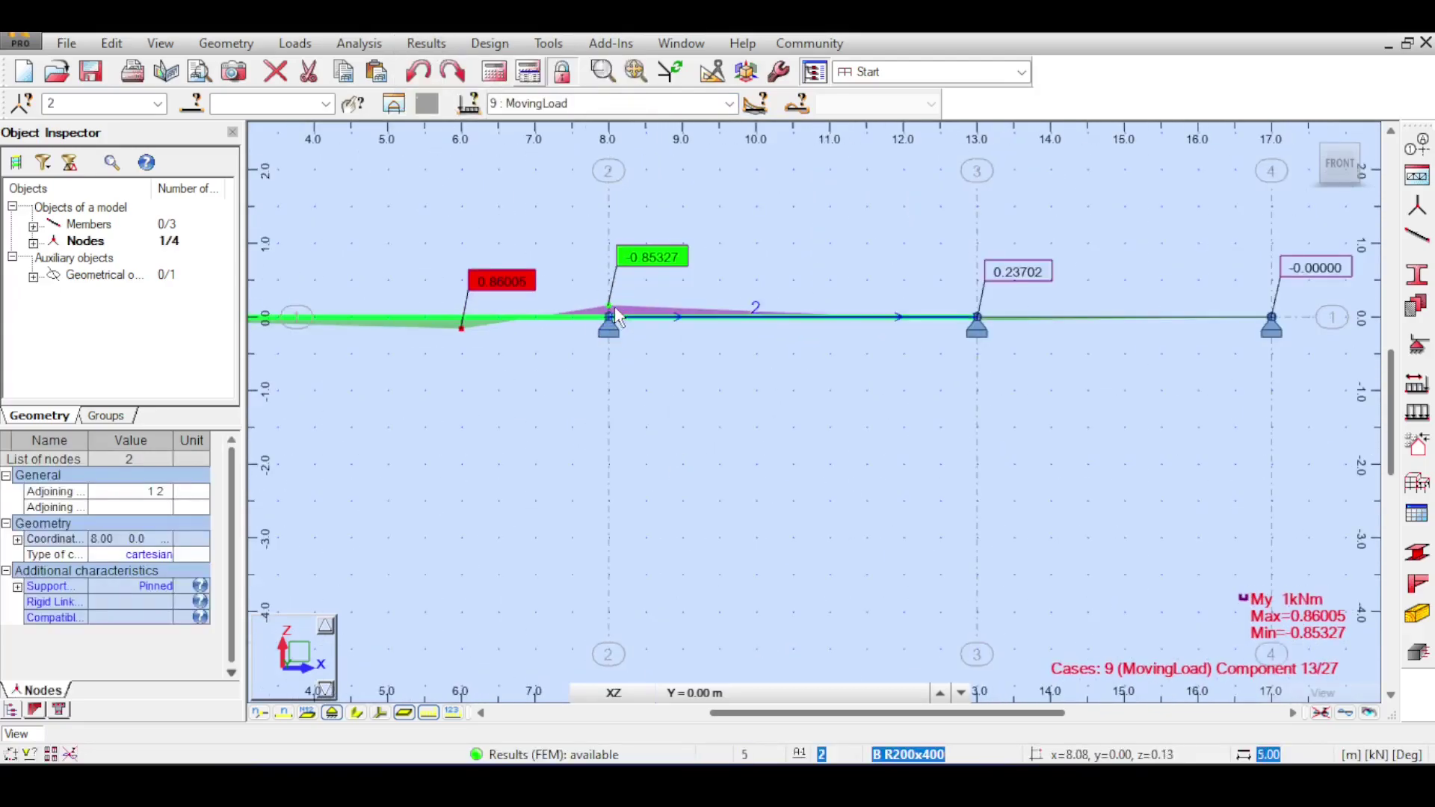
pyautogui.scroll(-3, 612, 313)
pyautogui.scroll(1, 612, 314)
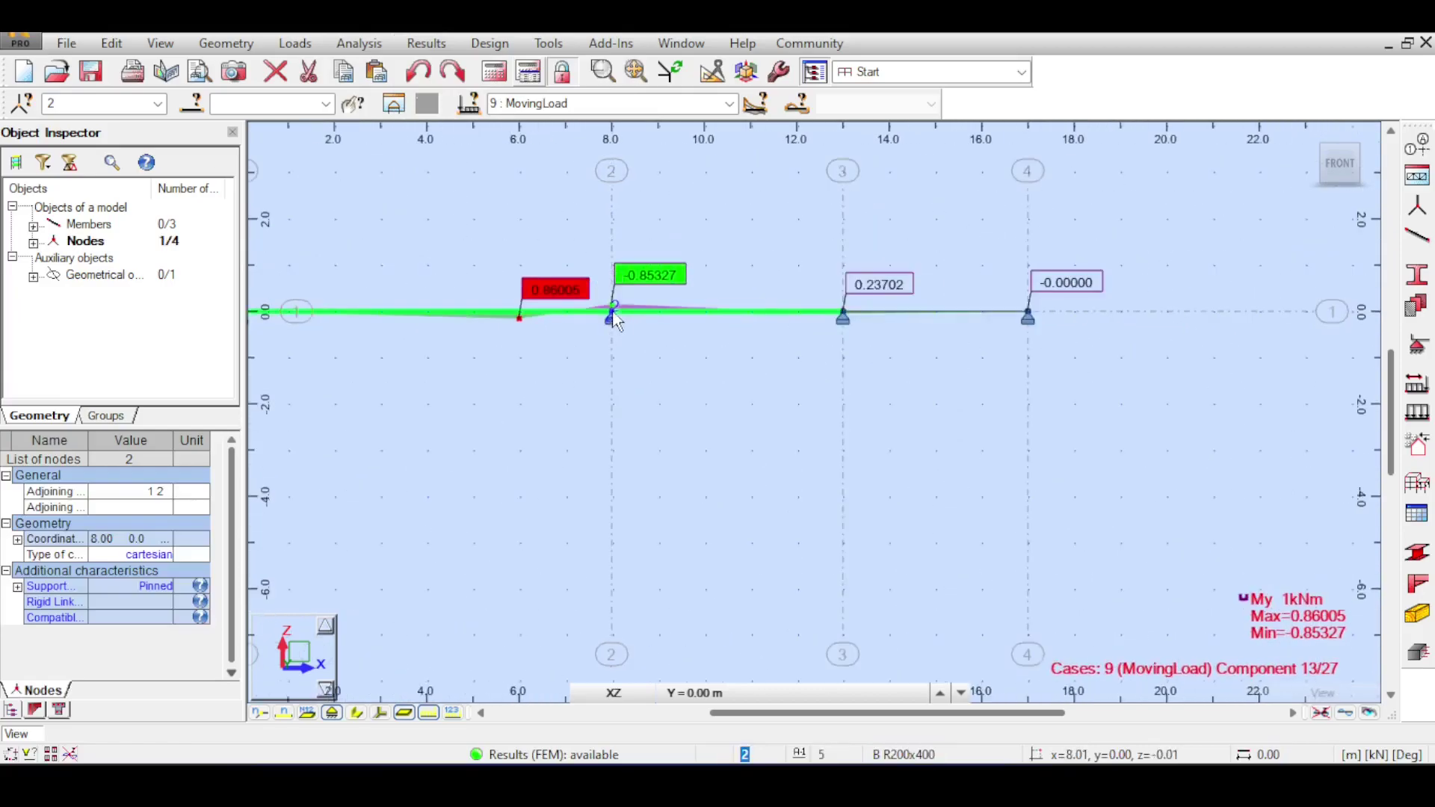
pyautogui.scroll(-1, 614, 319)
# Plot the My influence line for element 1 at position 1, with its value table.
pyautogui.click(488, 43)
pyautogui.moveTo(457, 46)
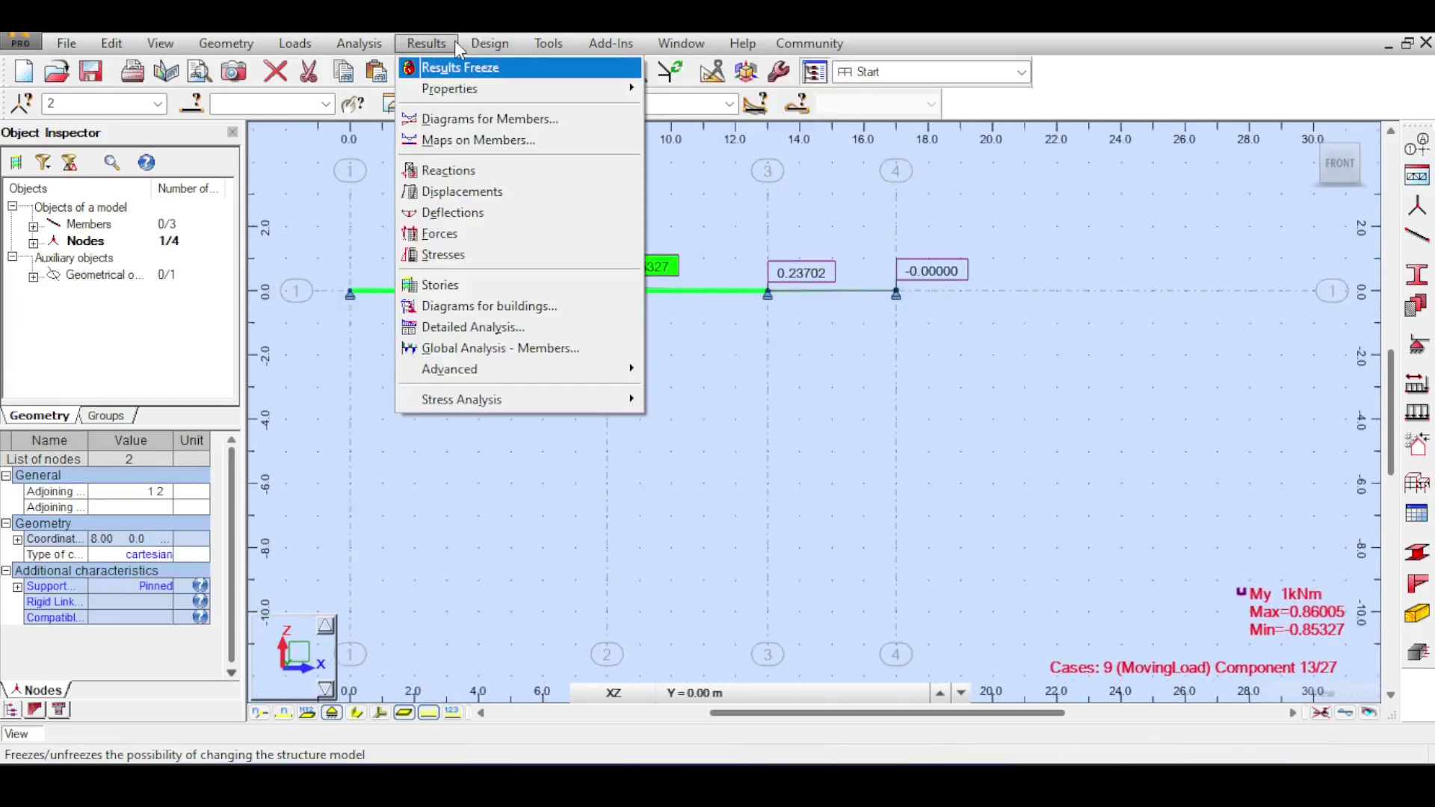
pyautogui.moveTo(523, 369)
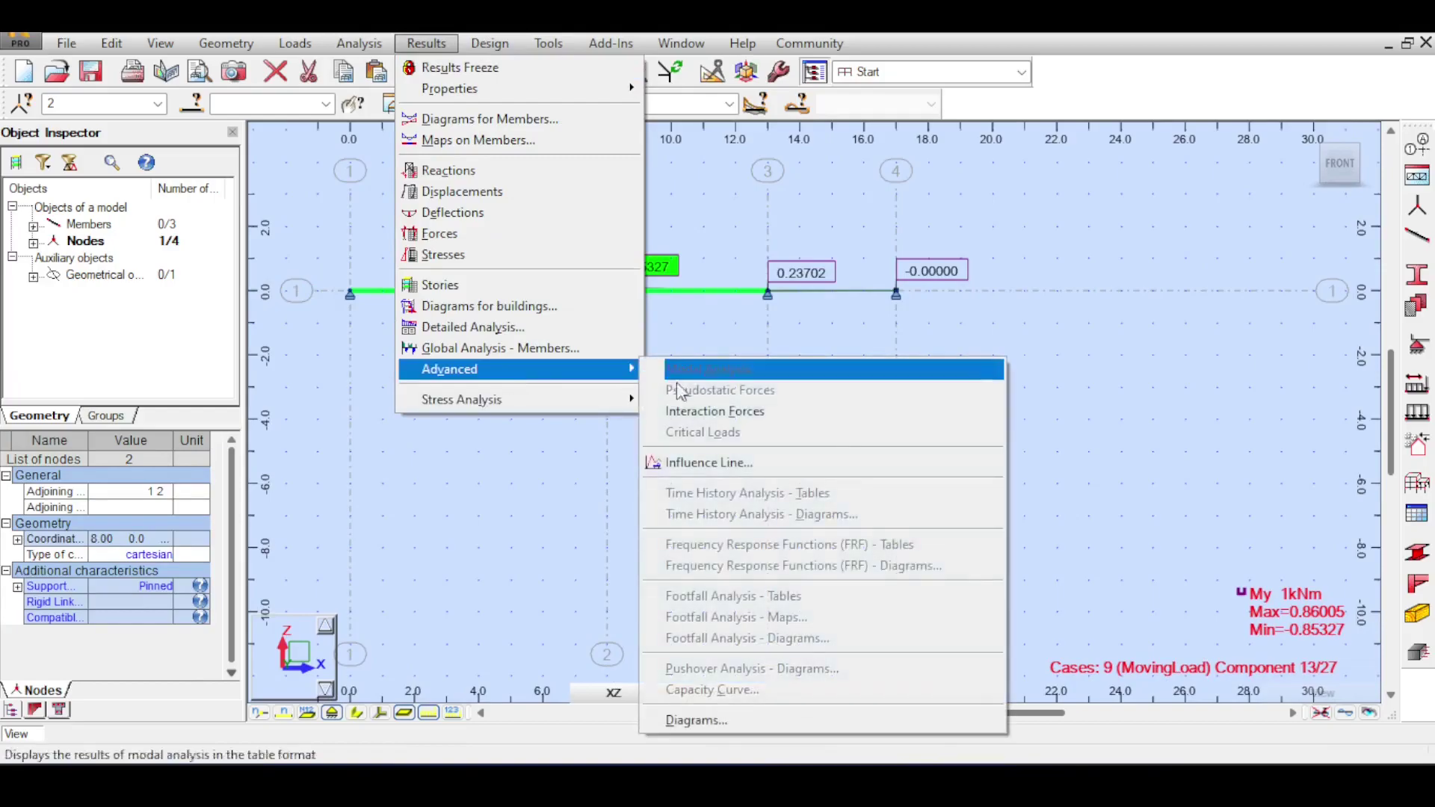
pyautogui.click(721, 464)
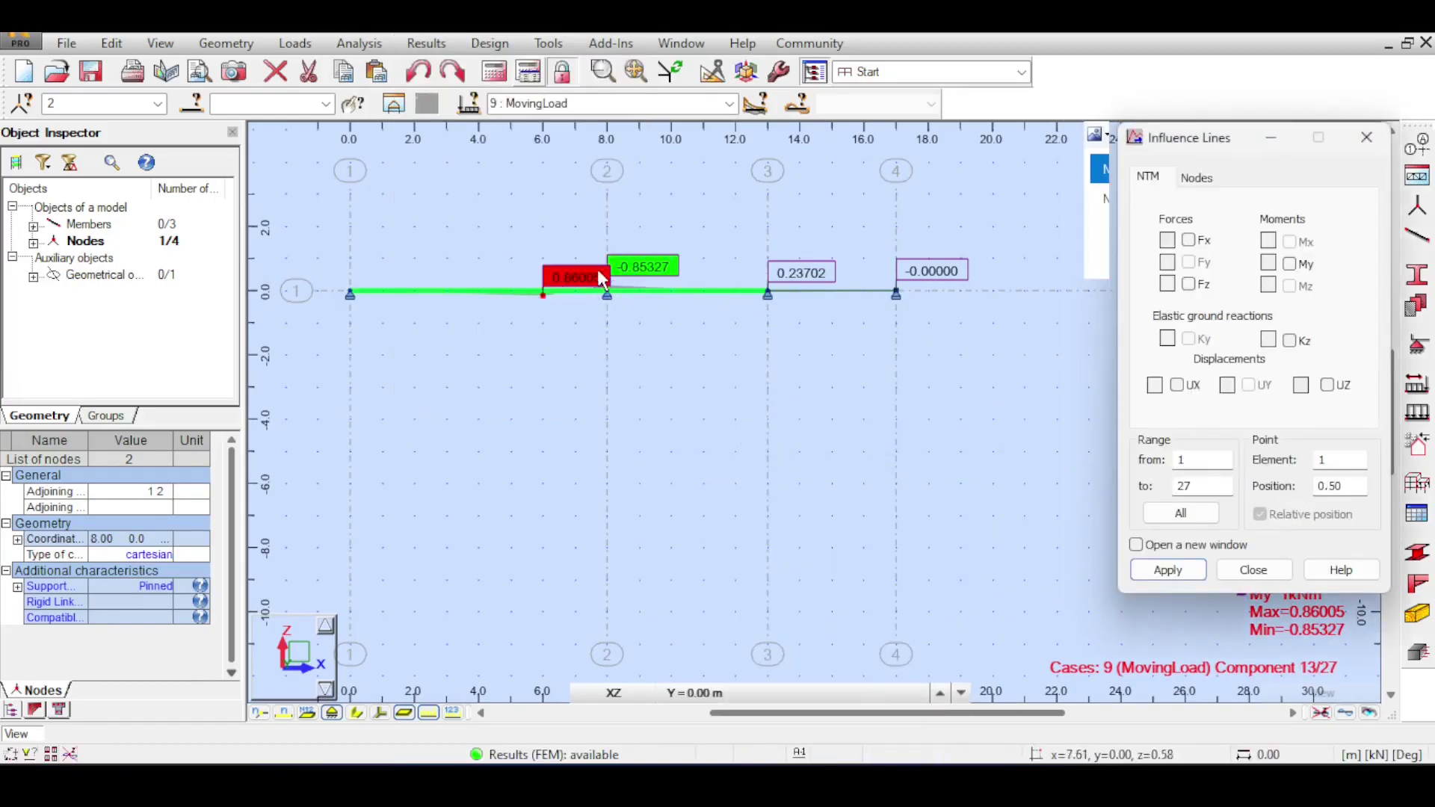
pyautogui.scroll(1, 614, 290)
pyautogui.scroll(1, 615, 290)
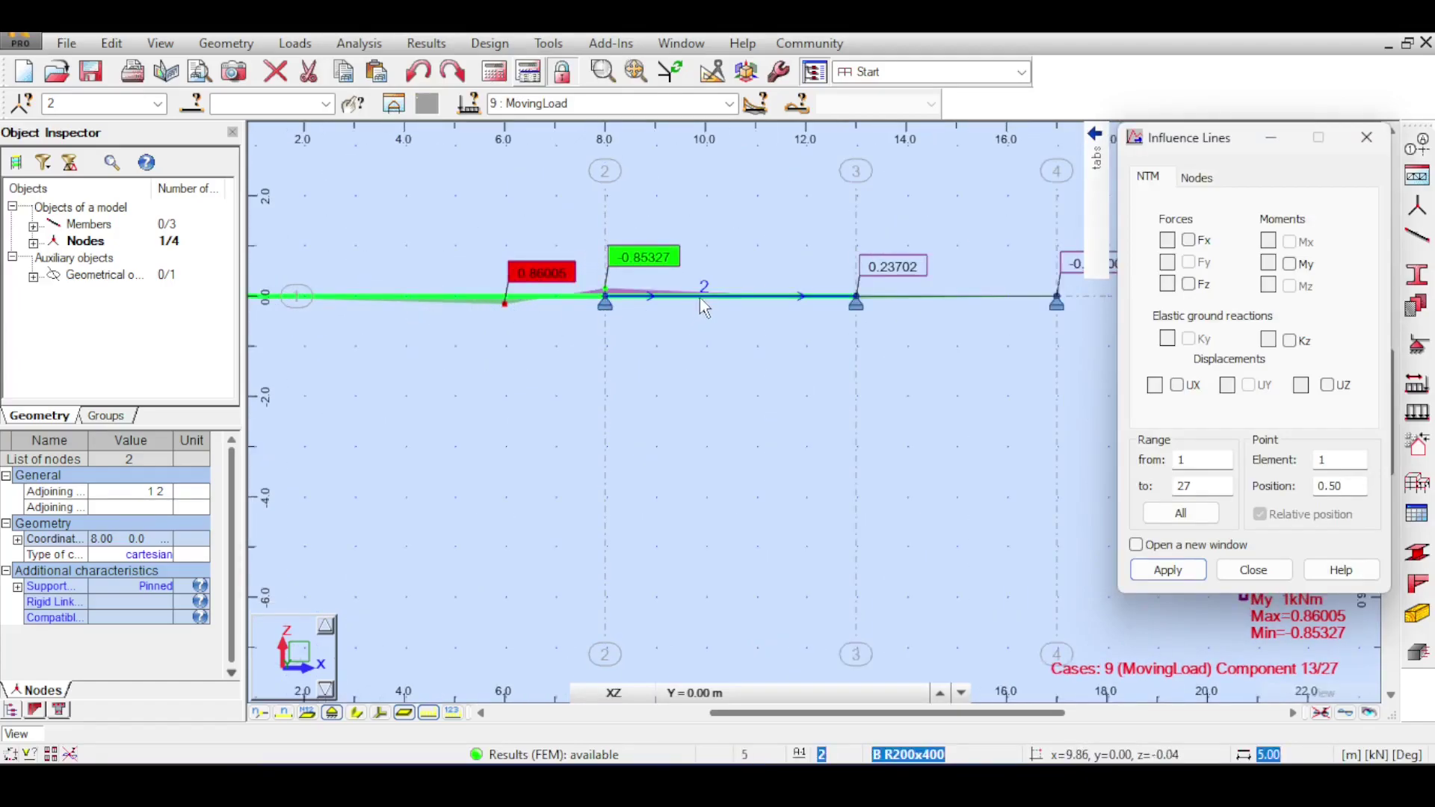
pyautogui.moveTo(699, 297); pyautogui.dragTo(808, 308, button='middle')
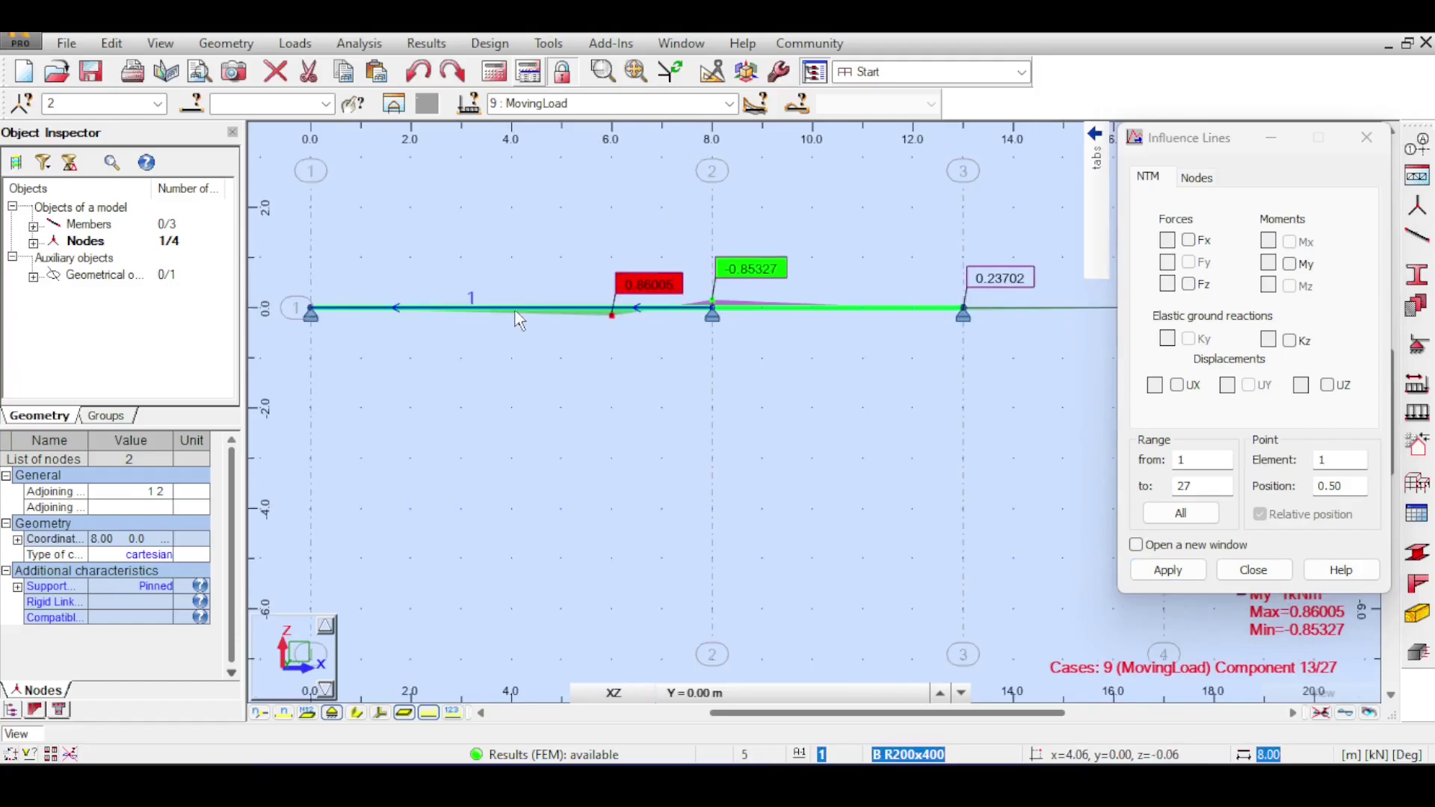
pyautogui.click(1278, 488)
pyautogui.press('Tab')
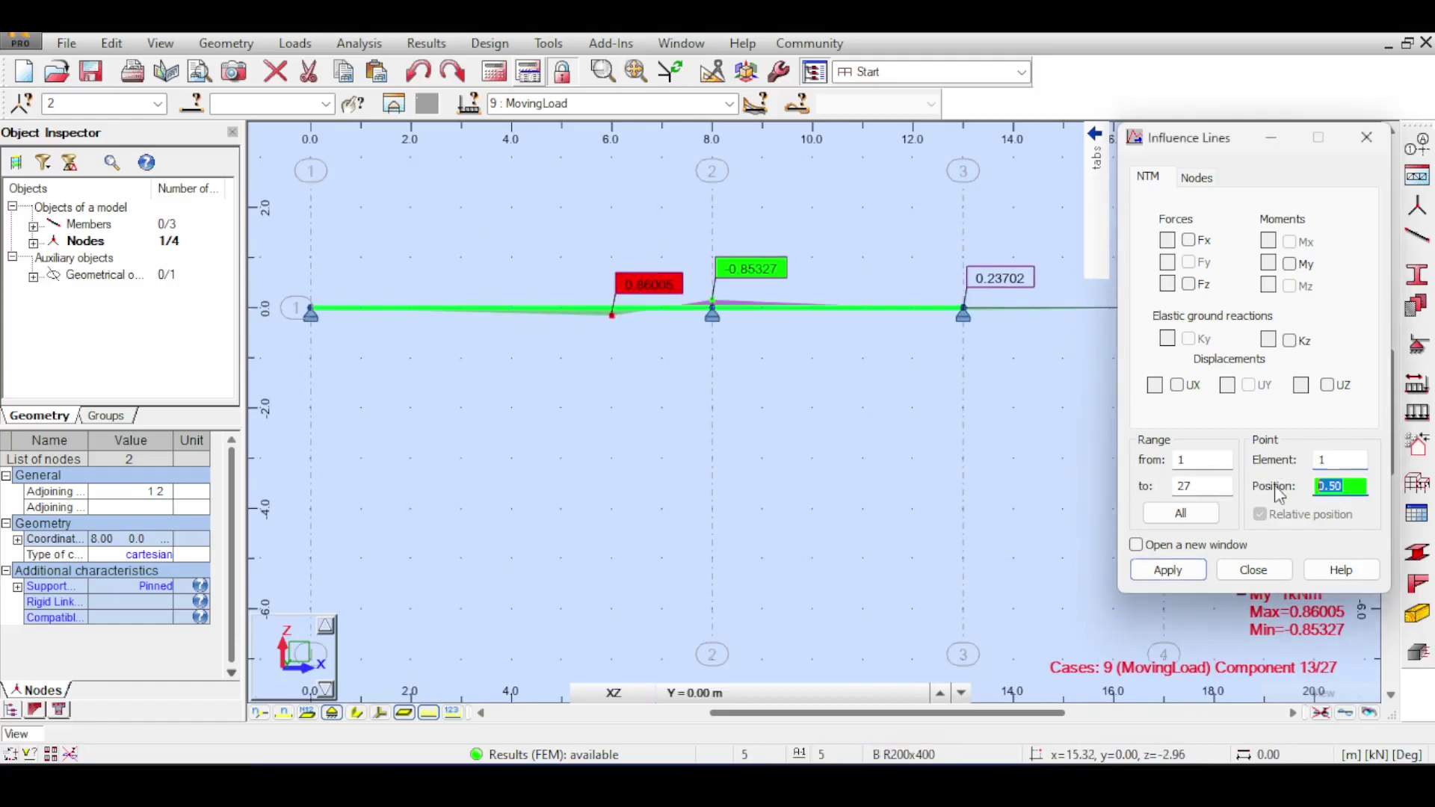
pyautogui.write('1')
pyautogui.click(1287, 264)
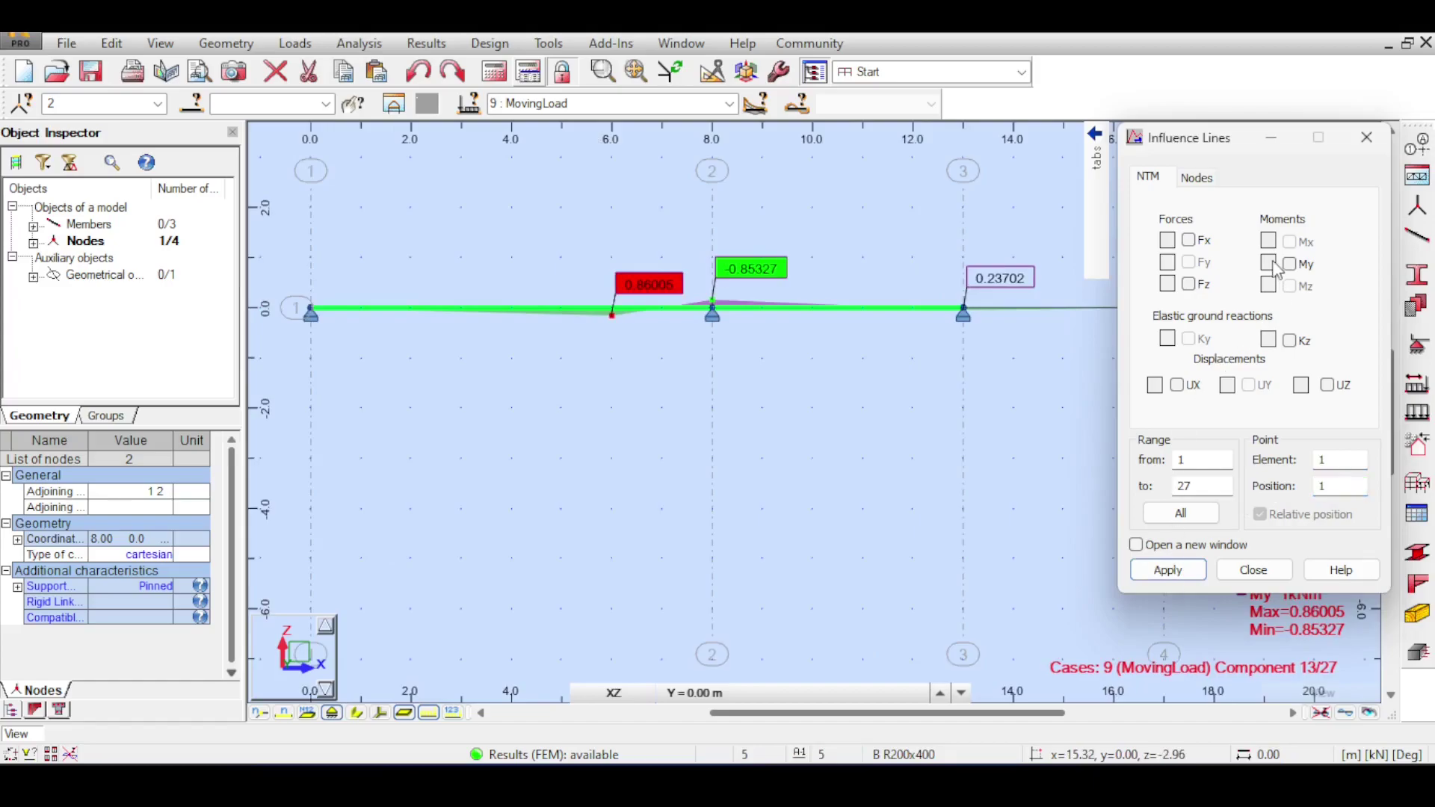
pyautogui.click(1170, 574)
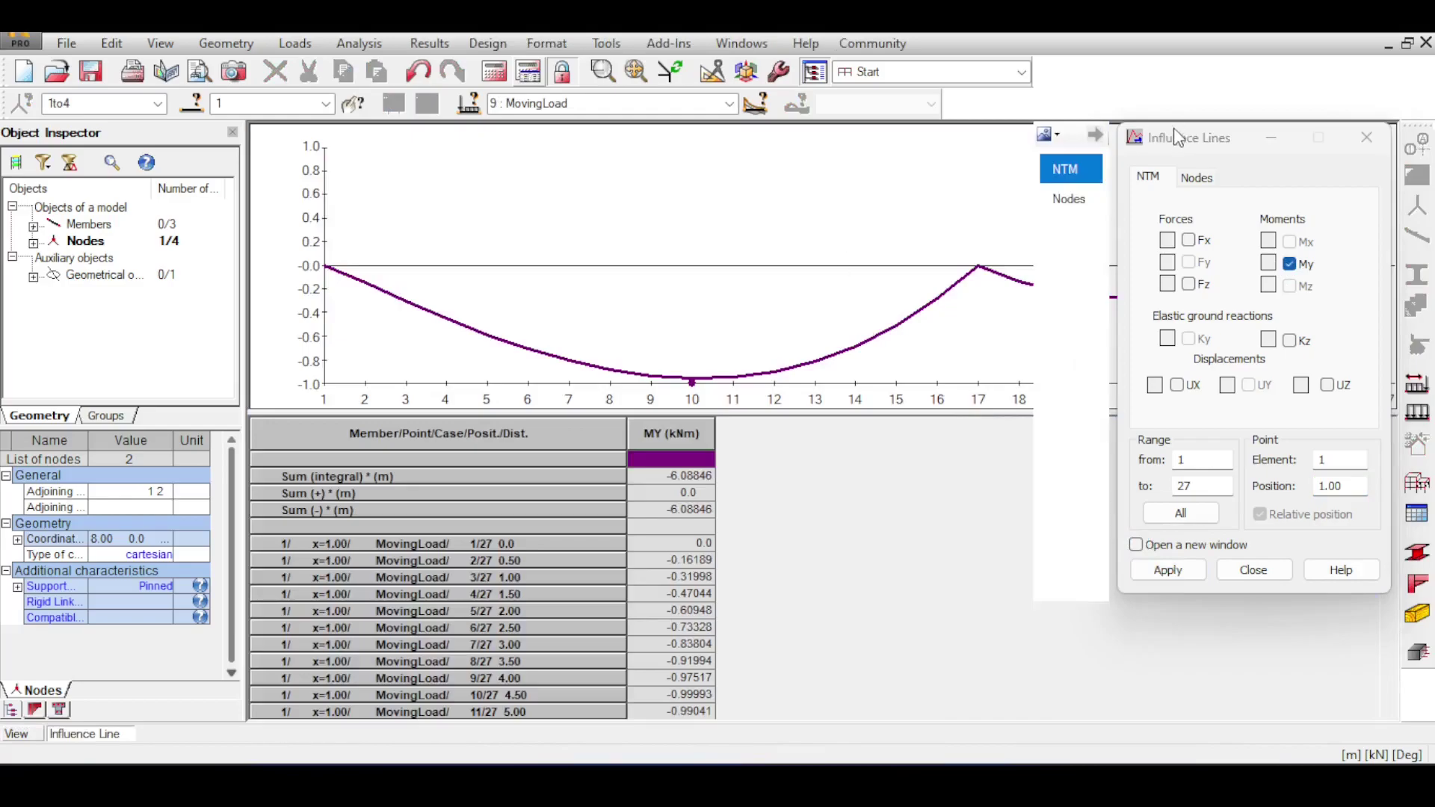
# Display the forces generated automatically by the moving load on the model.
pyautogui.moveTo(1185, 134); pyautogui.dragTo(1263, 211)
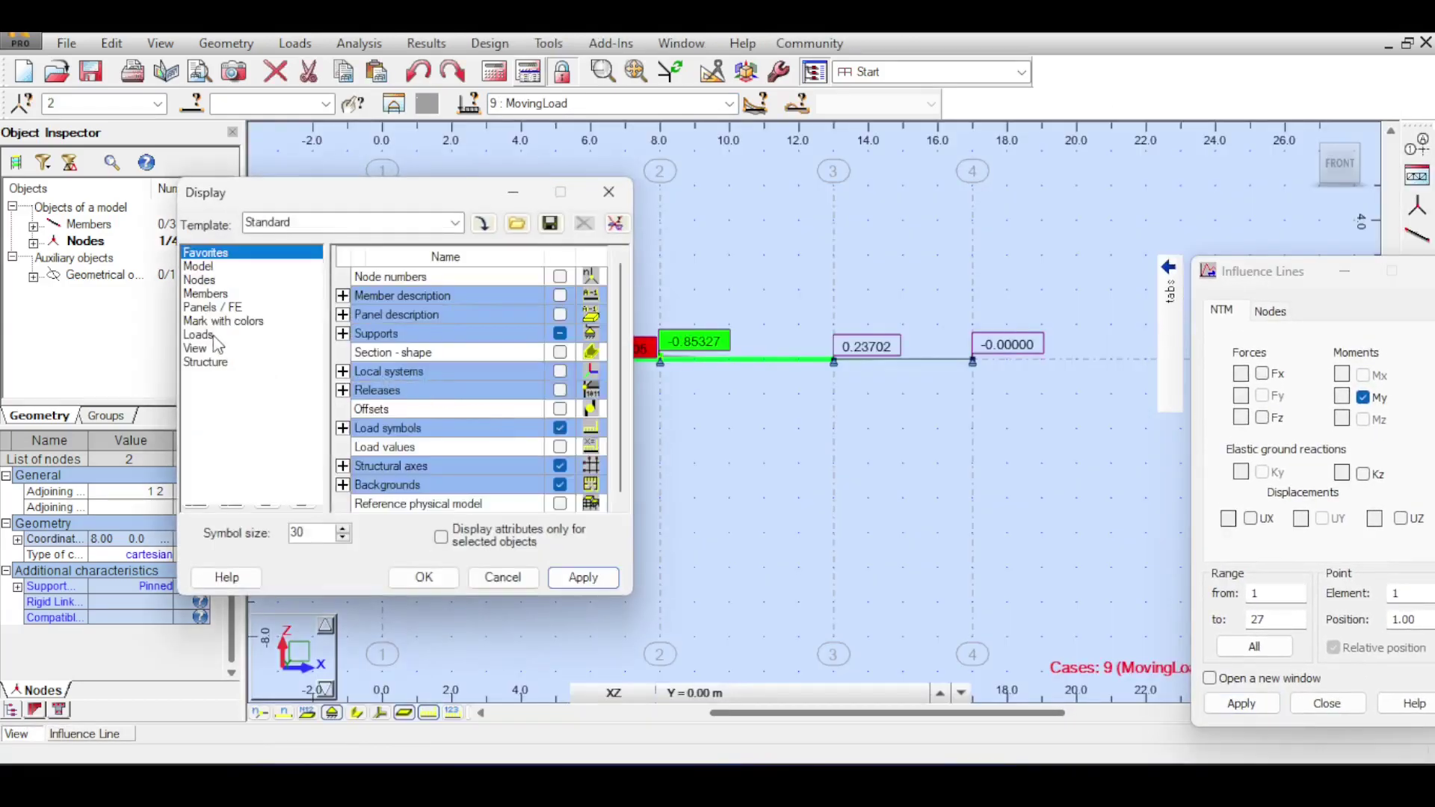
pyautogui.click(215, 339)
pyautogui.click(560, 352)
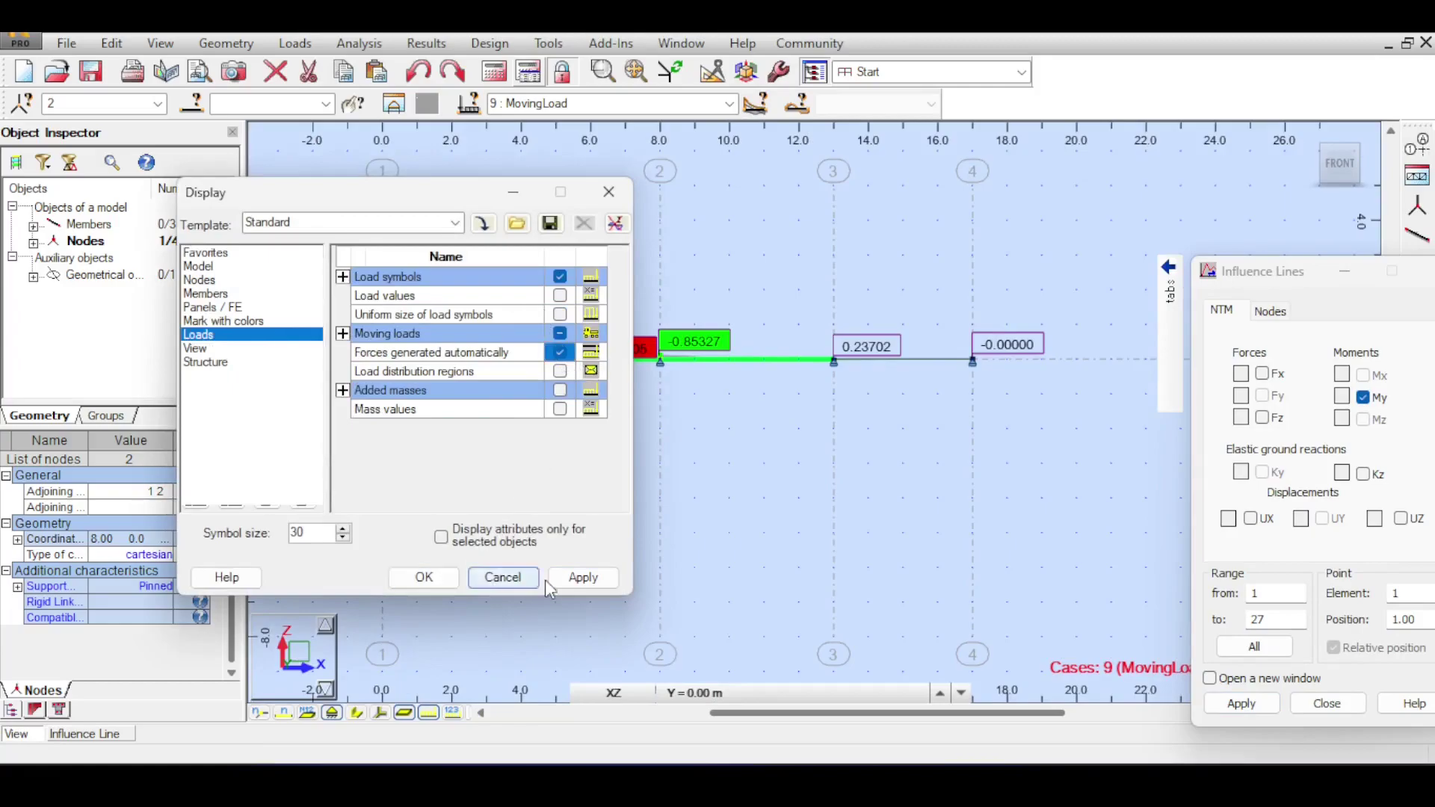
pyautogui.click(582, 578)
pyautogui.moveTo(373, 193); pyautogui.dragTo(153, 204)
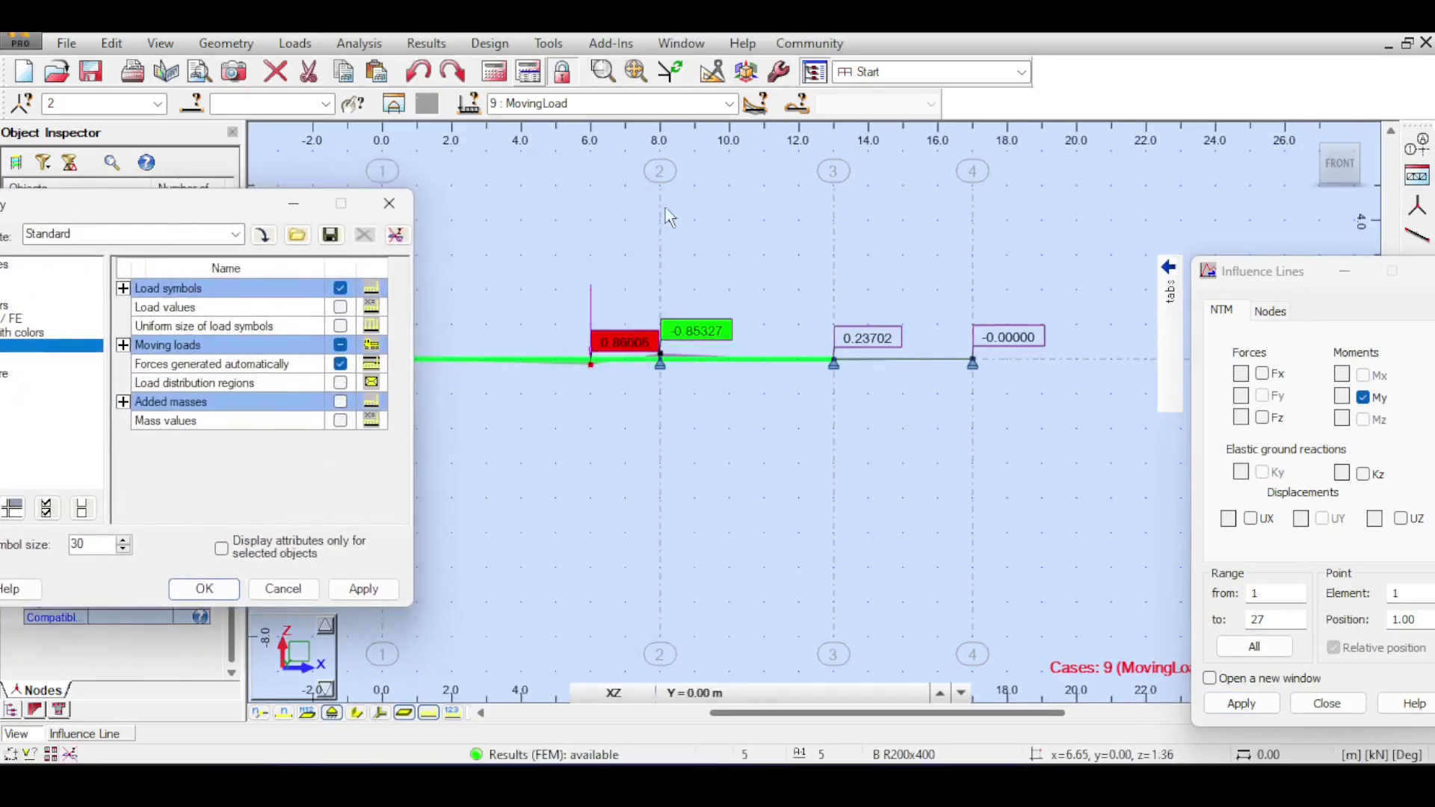
# Advance the moving load six positions along the beam.
pyautogui.click(756, 103)
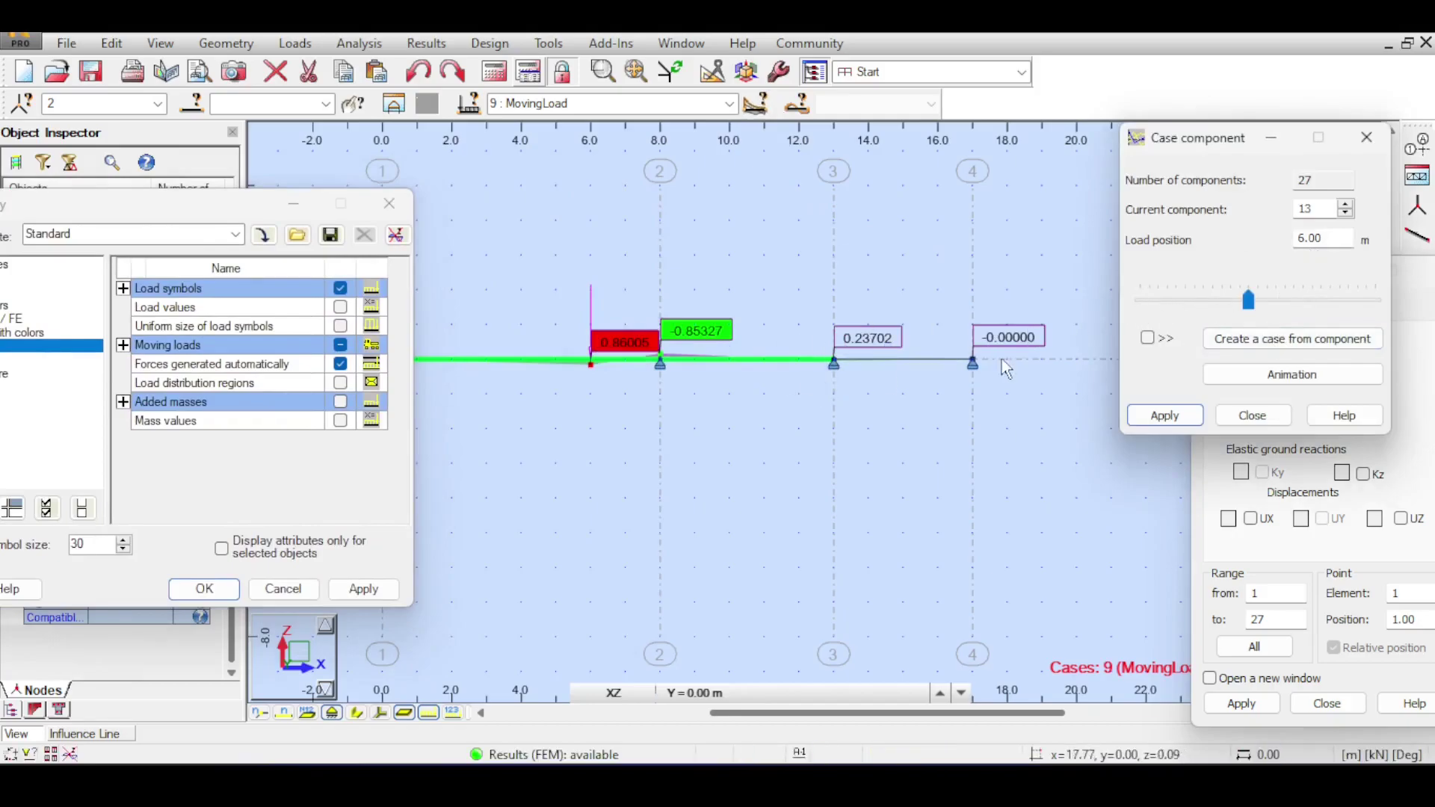
pyautogui.click(1349, 204)
pyautogui.click(1349, 204)
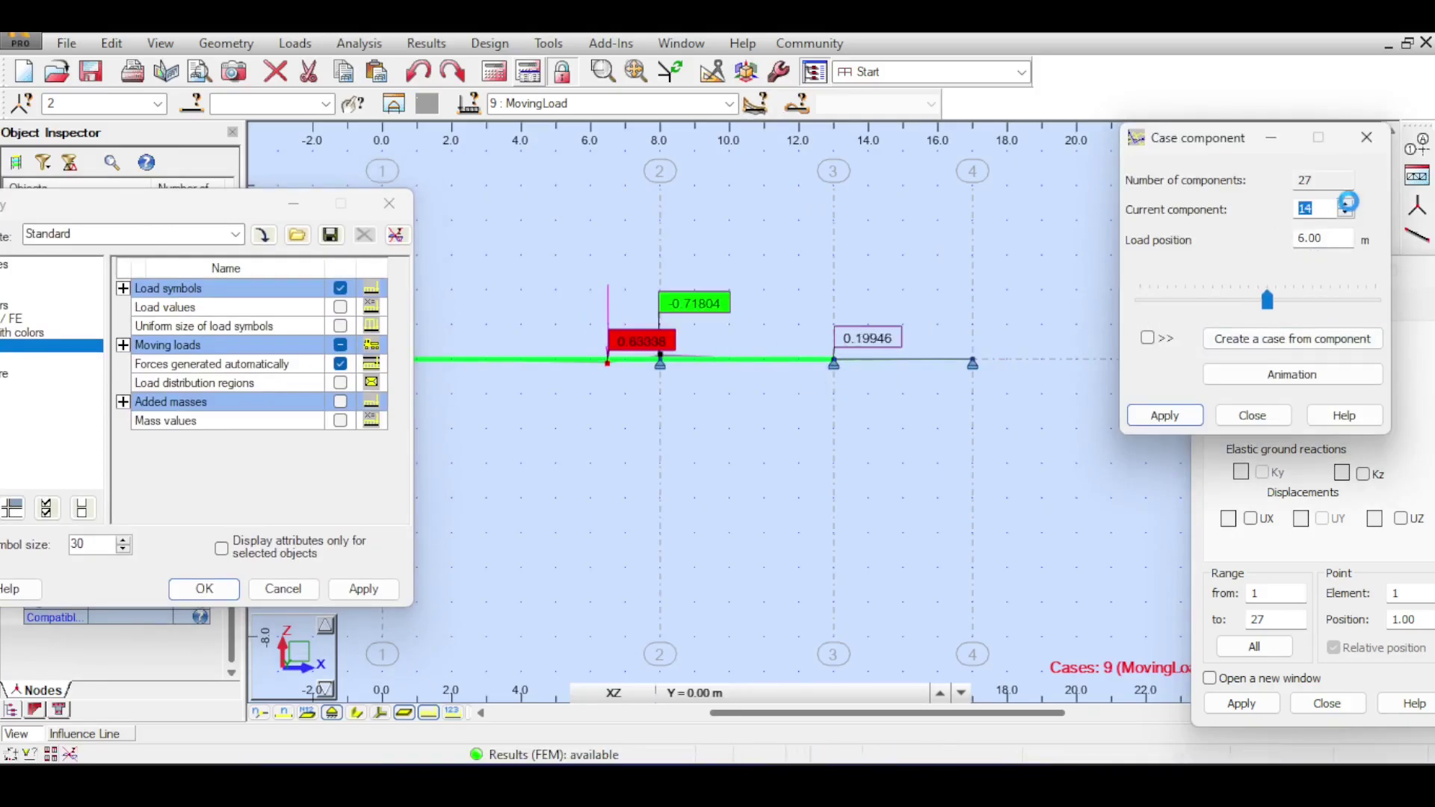
pyautogui.click(1349, 204)
pyautogui.click(1349, 203)
pyautogui.click(1349, 203)
pyautogui.click(1349, 204)
pyautogui.click(1349, 203)
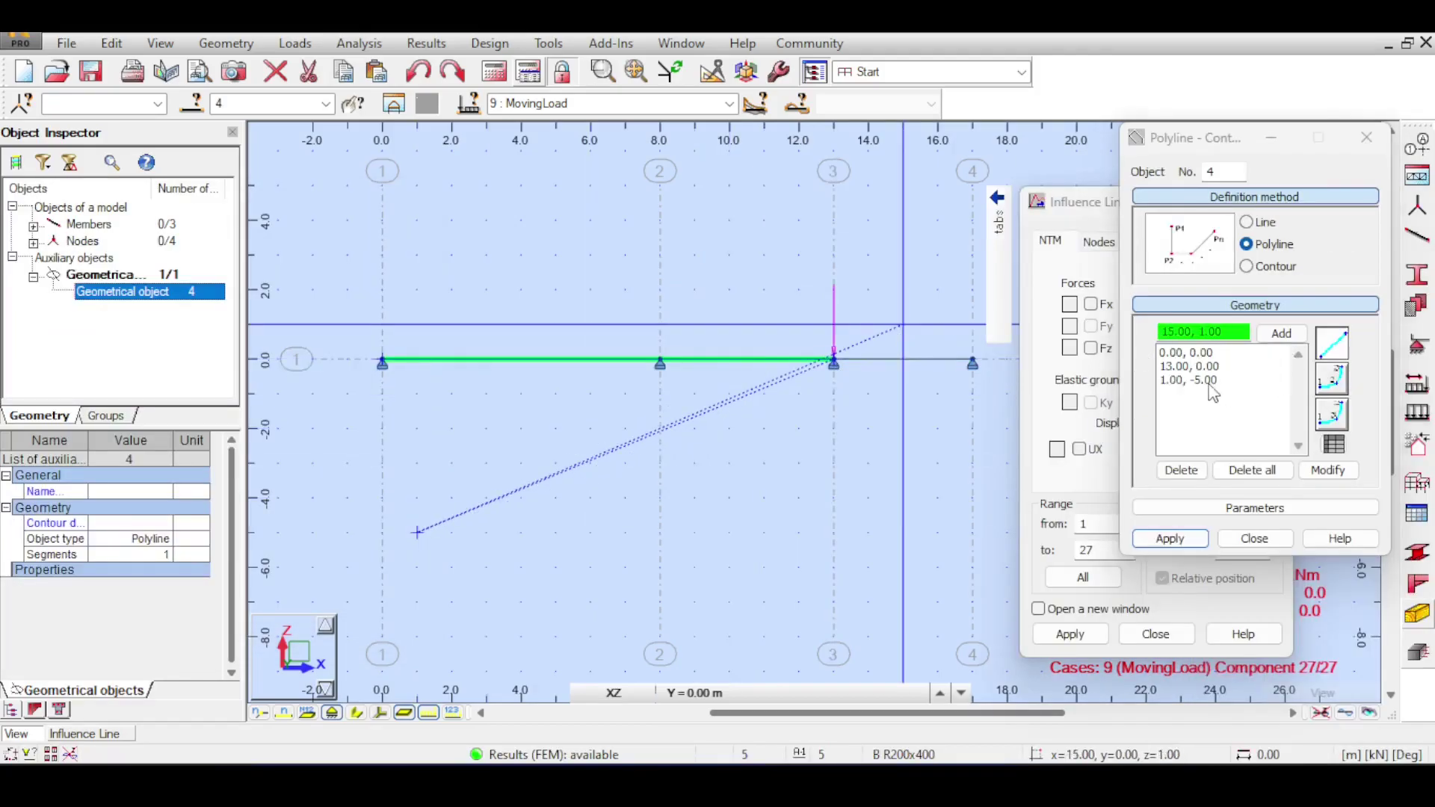
# Remove the stray route point (1.00, -5.00) and reopen object 4's polyline points.
pyautogui.click(1210, 381)
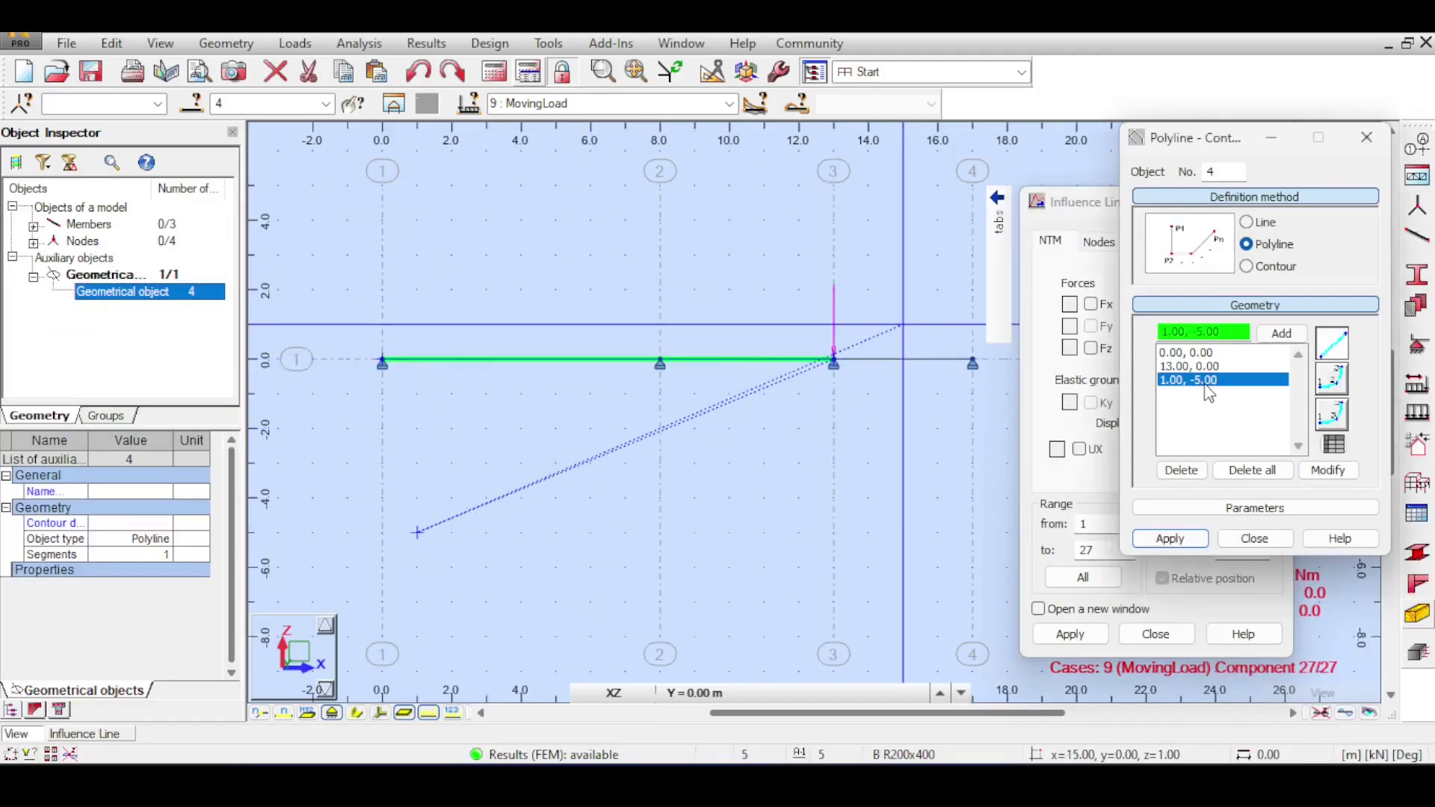
pyautogui.click(1181, 470)
pyautogui.click(1366, 137)
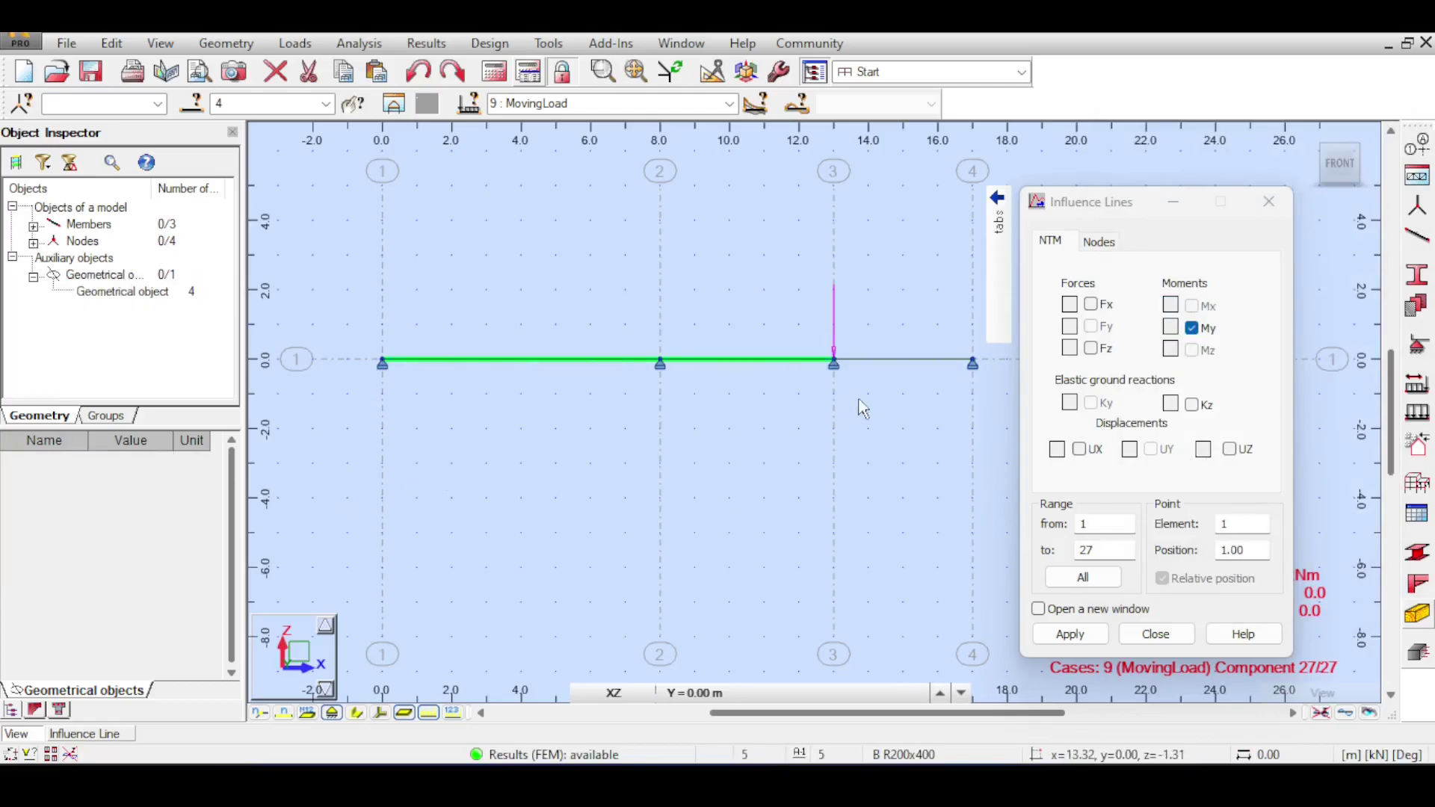
pyautogui.click(99, 294)
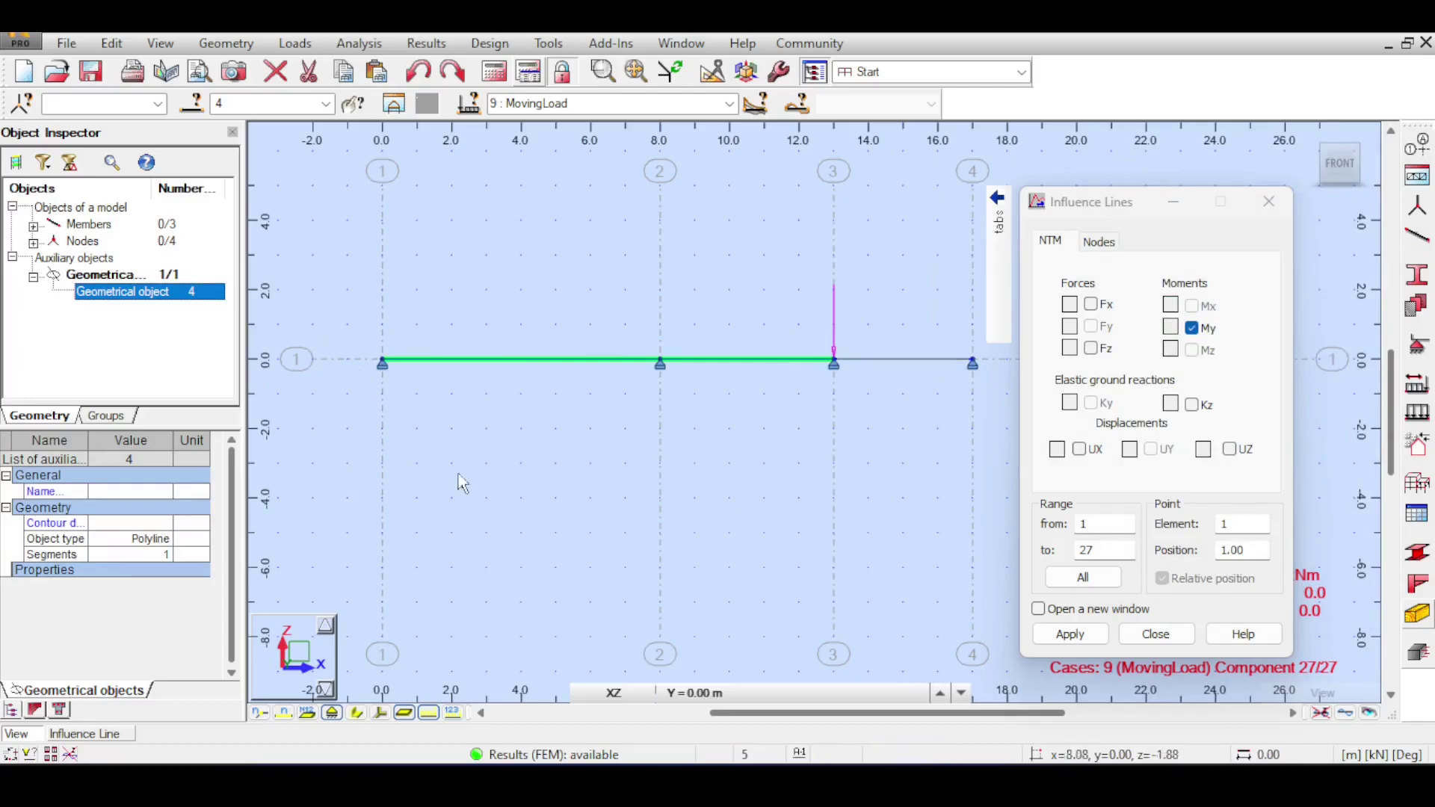
pyautogui.doubleClick(65, 527)
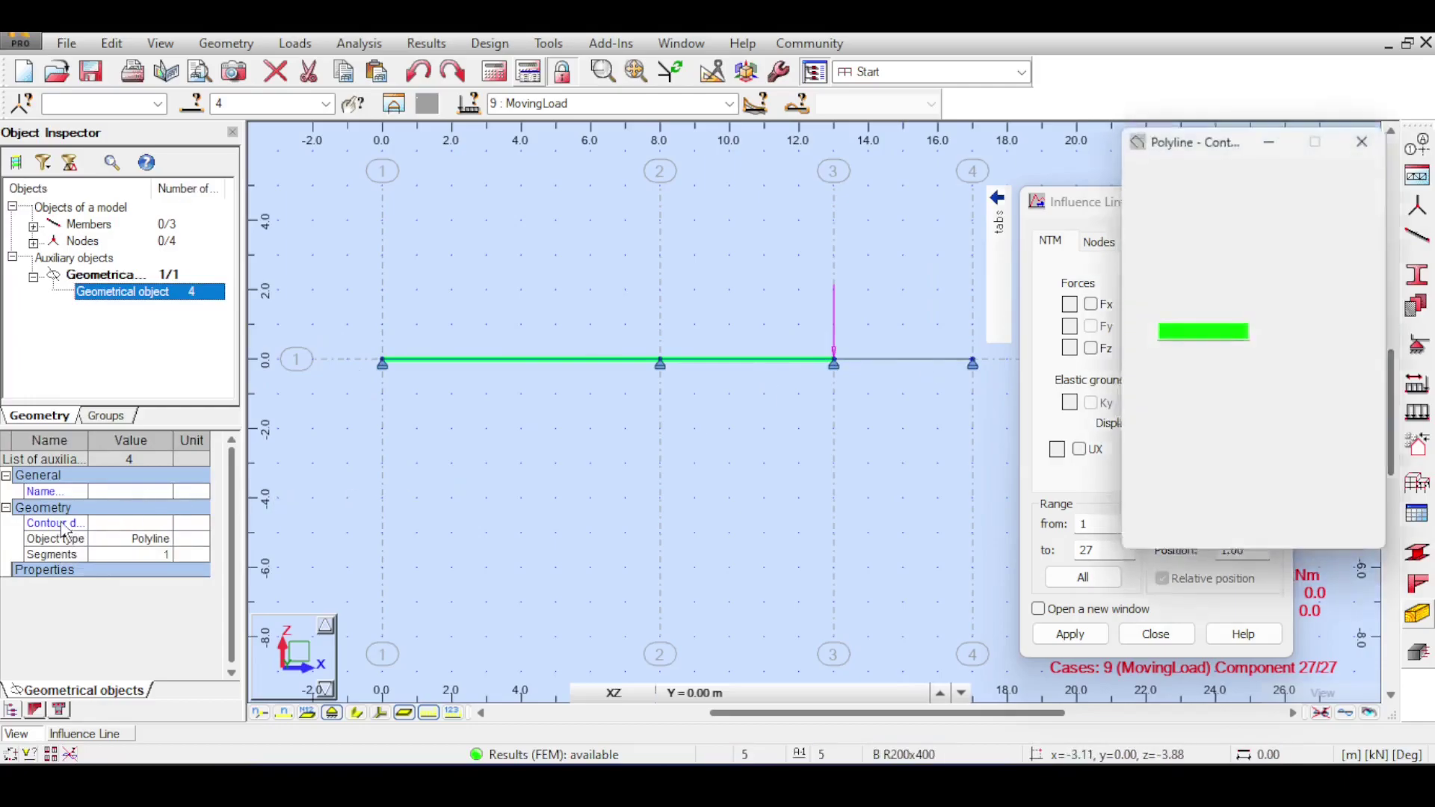
# Replace the 13.00, 0.00 end point with the node at 17 m and apply the change.
pyautogui.click(1170, 369)
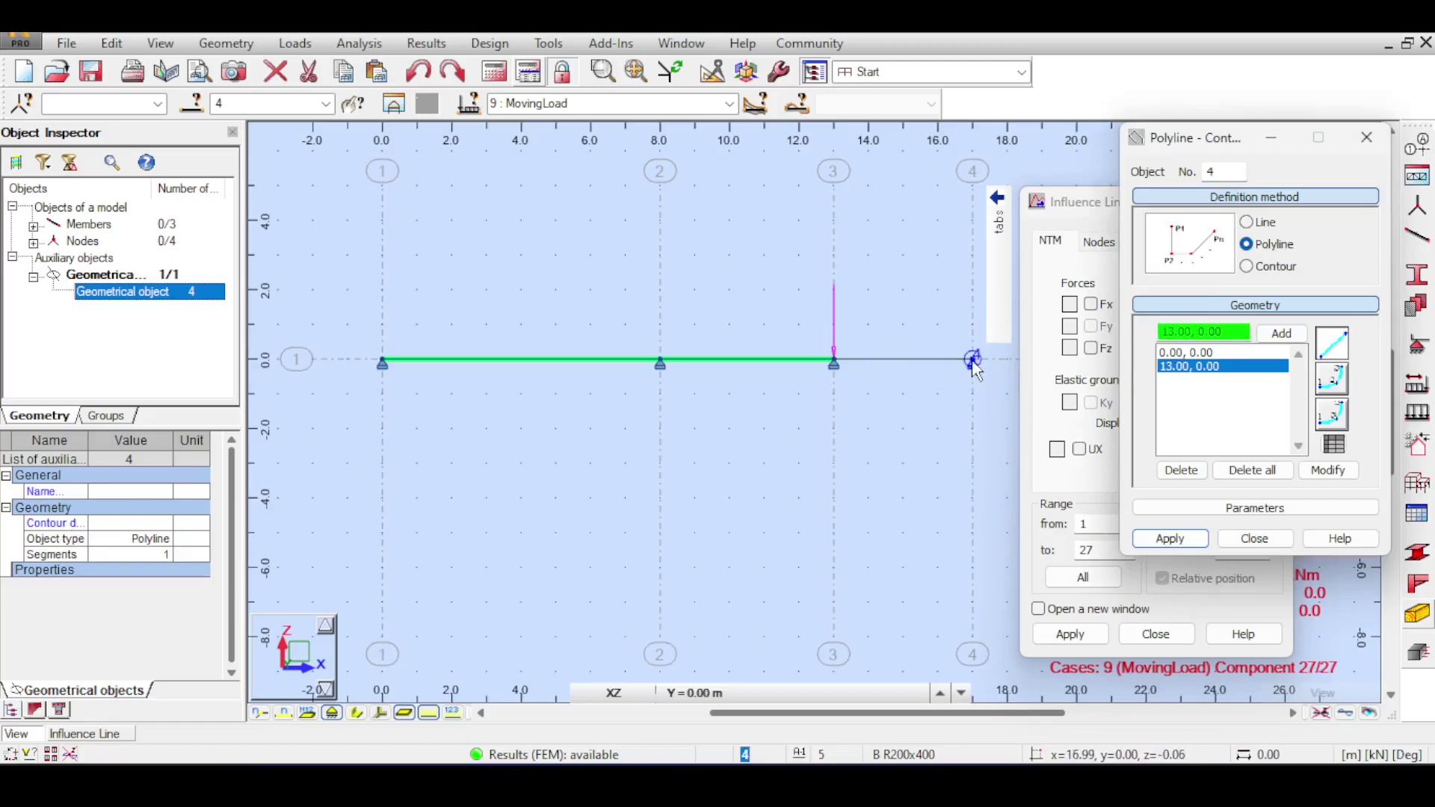
pyautogui.moveTo(987, 360); pyautogui.dragTo(840, 357, button='middle')
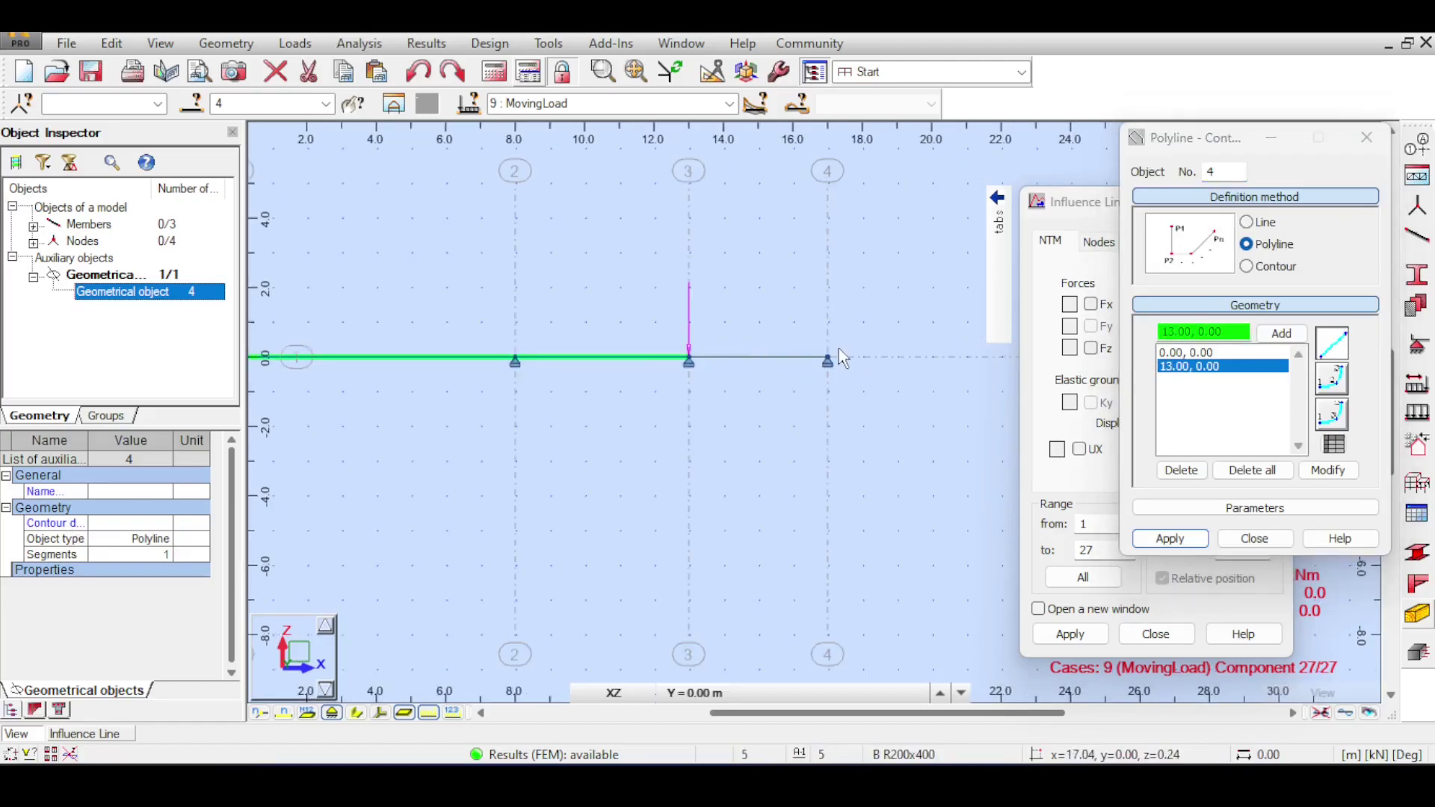
pyautogui.click(1181, 471)
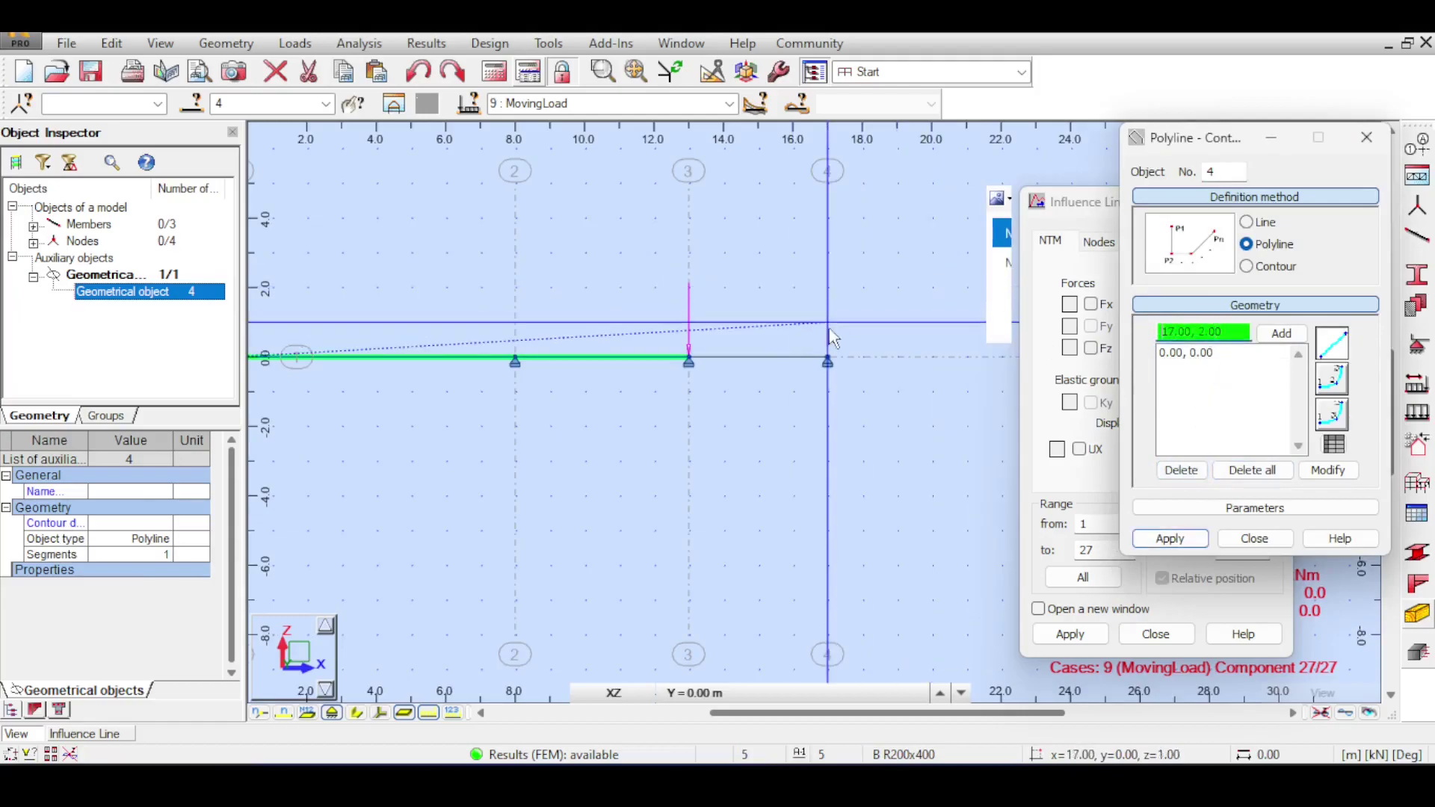
pyautogui.click(828, 360)
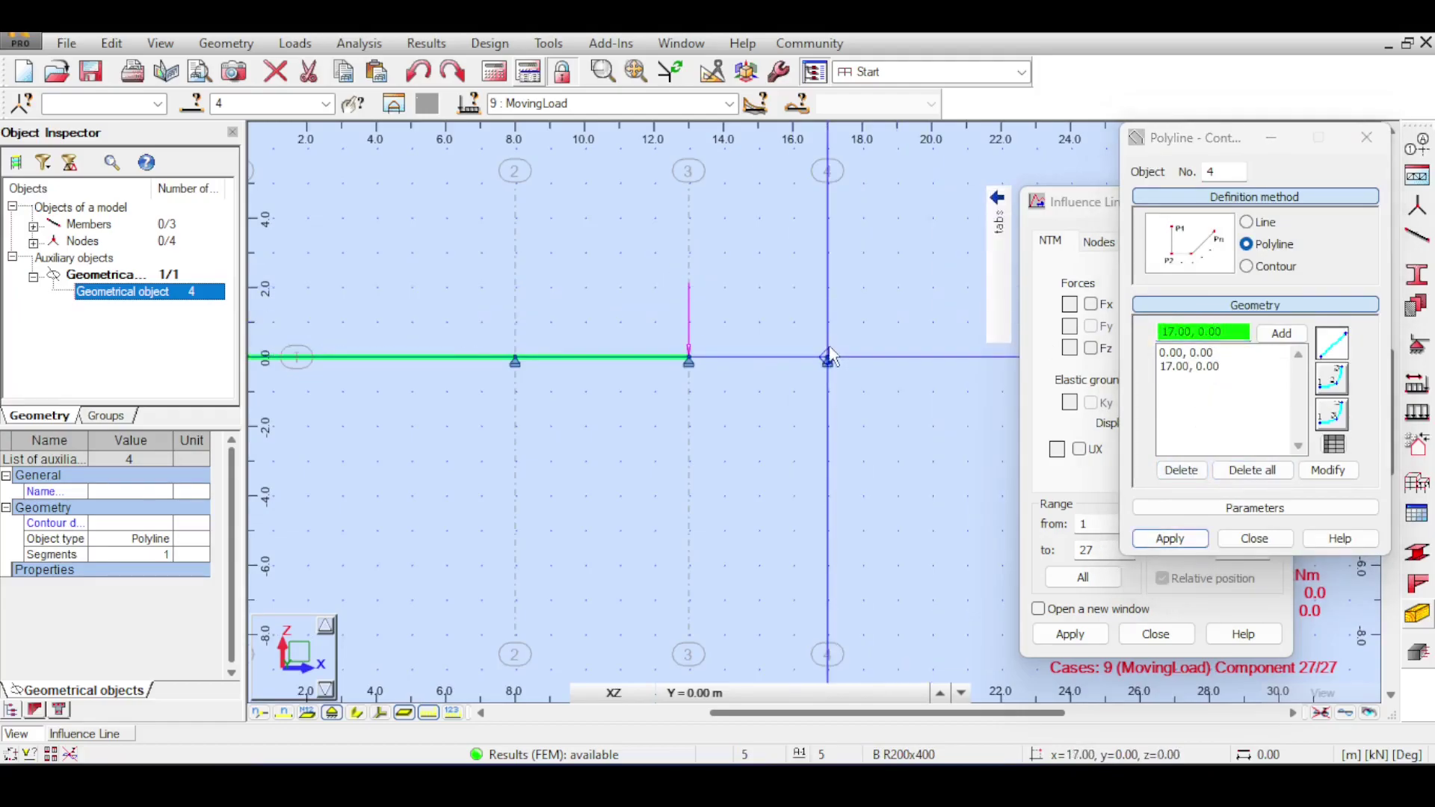
pyautogui.click(1158, 539)
pyautogui.click(1295, 404)
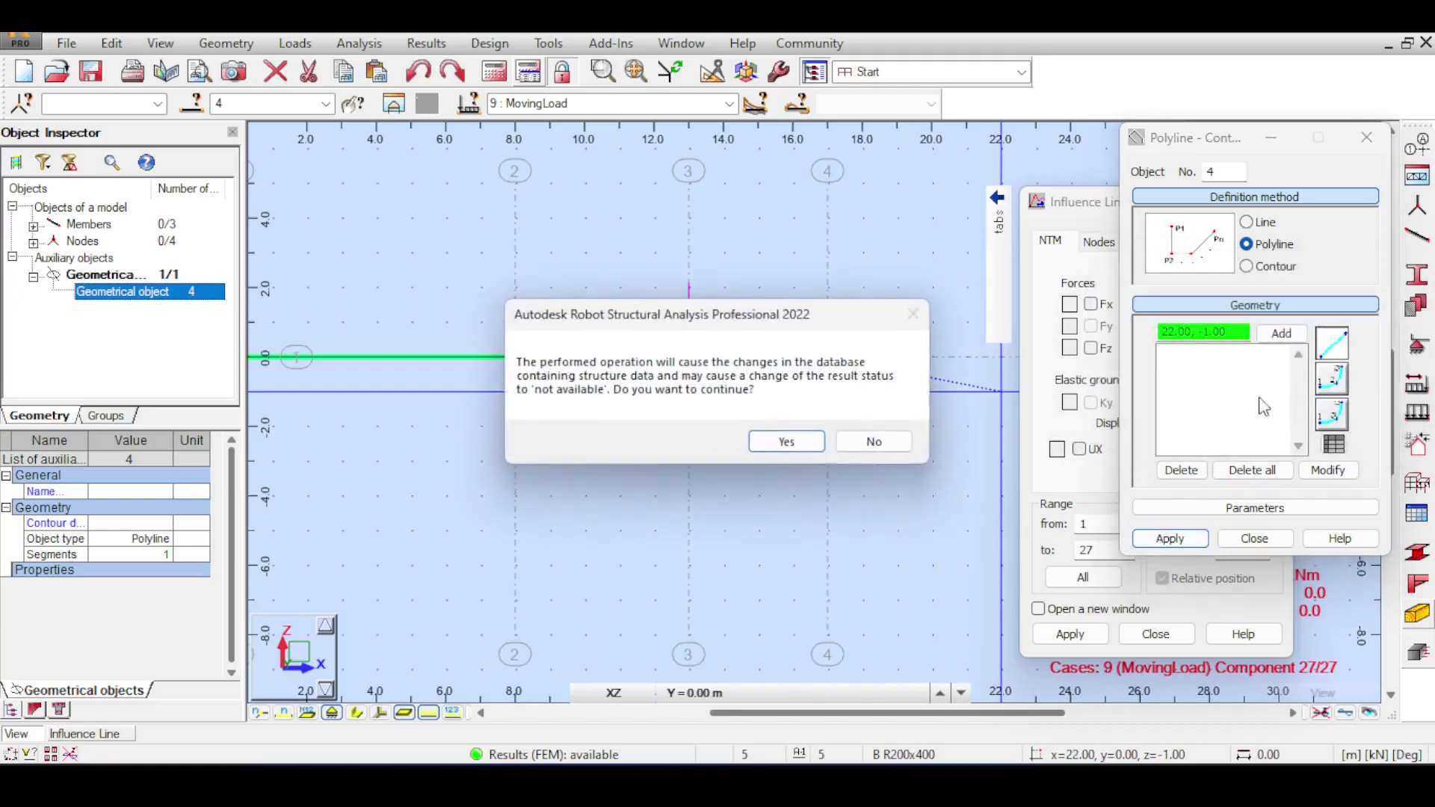
pyautogui.click(789, 441)
pyautogui.click(1254, 538)
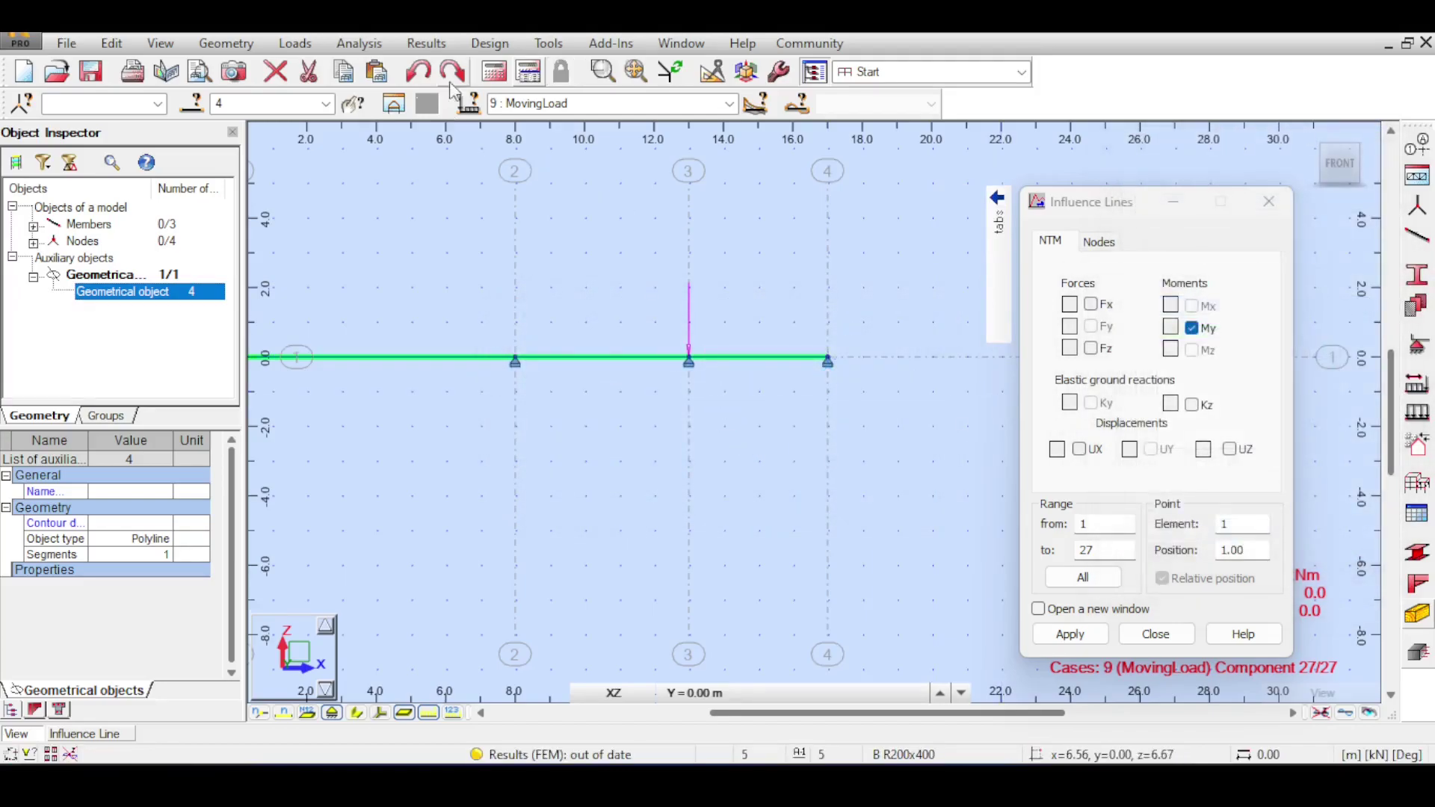
# Recalculate and move the moving load to 16.00 m on the third span.
pyautogui.click(755, 103)
pyautogui.click(755, 102)
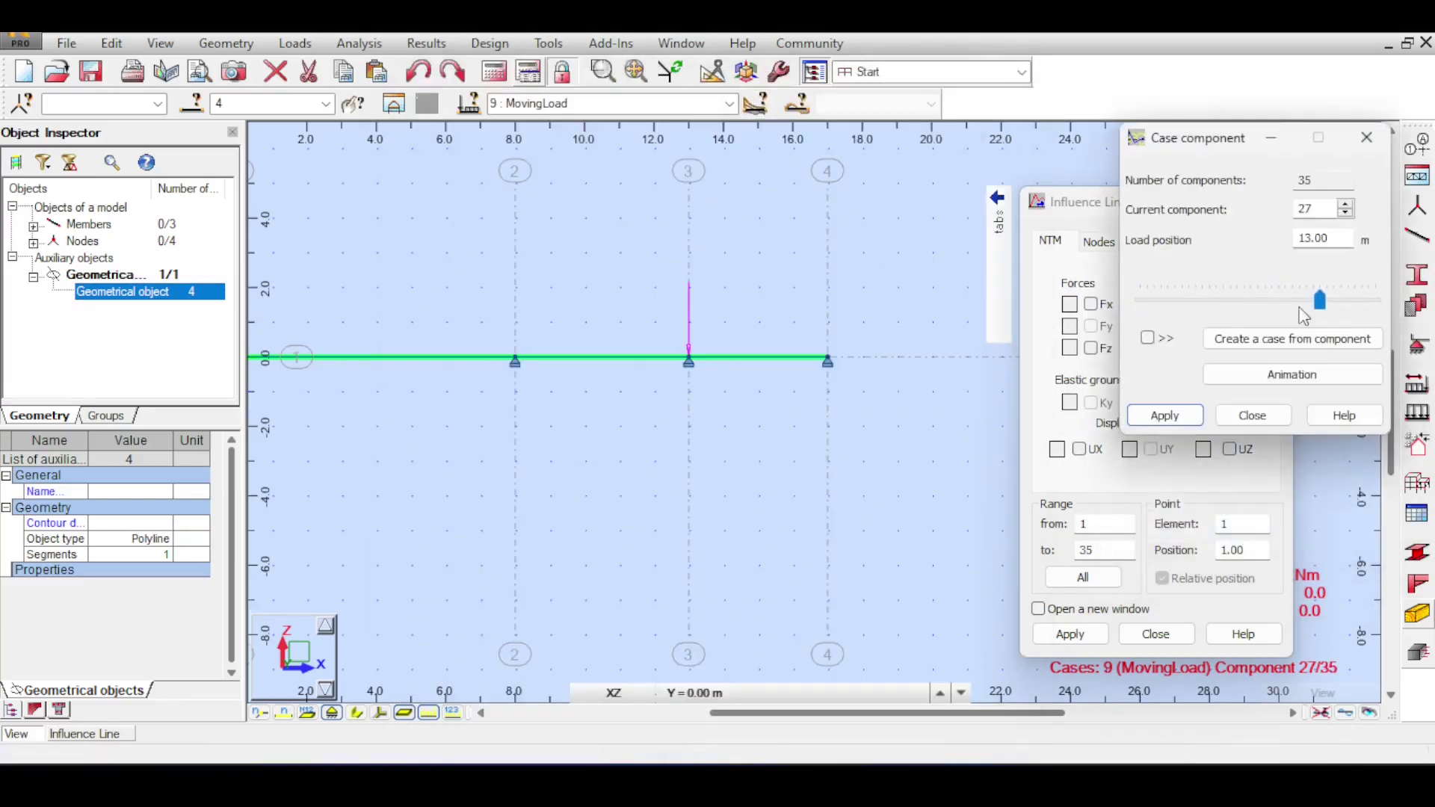
pyautogui.moveTo(1316, 299); pyautogui.dragTo(1366, 303)
pyautogui.click(1366, 138)
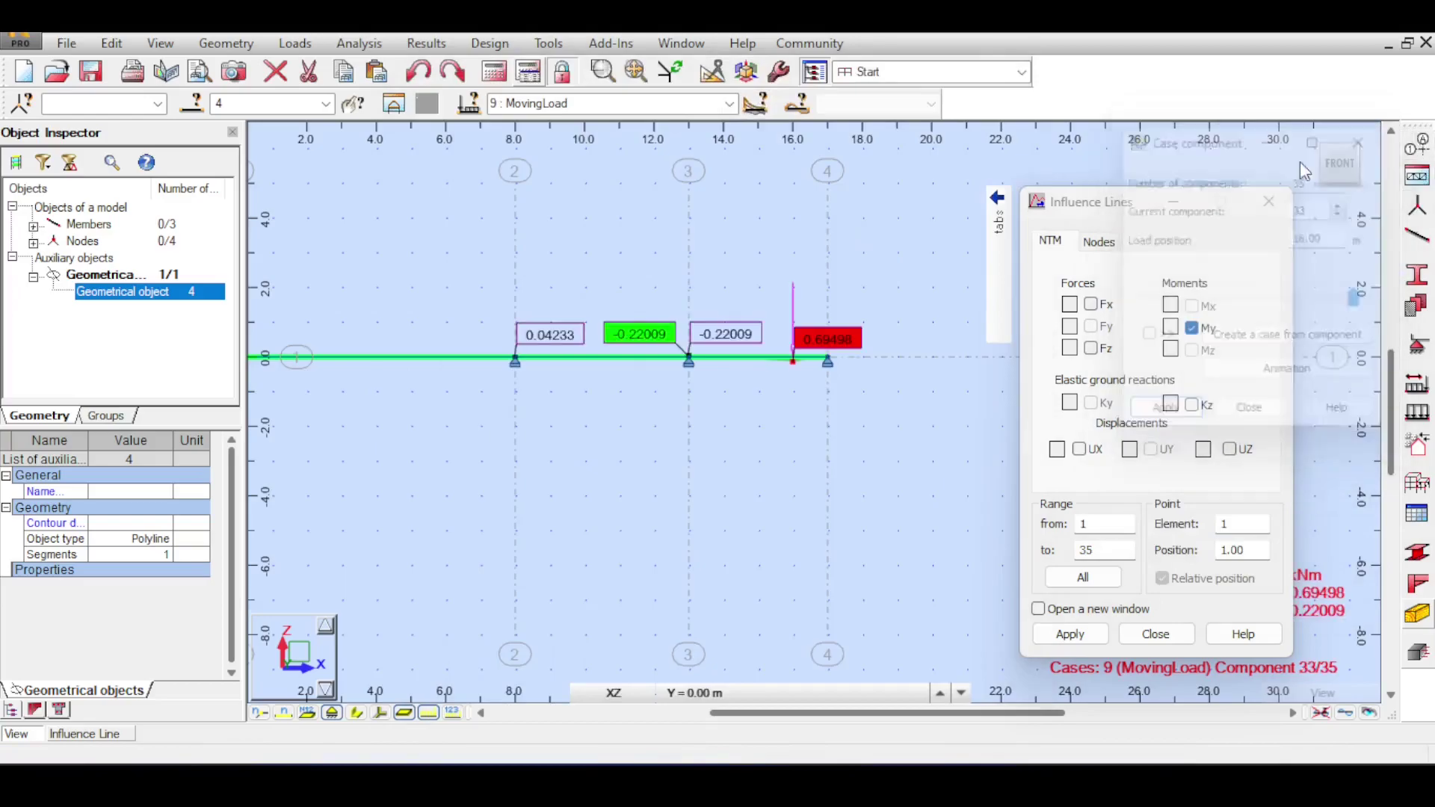
pyautogui.scroll(2, 1291, 260)
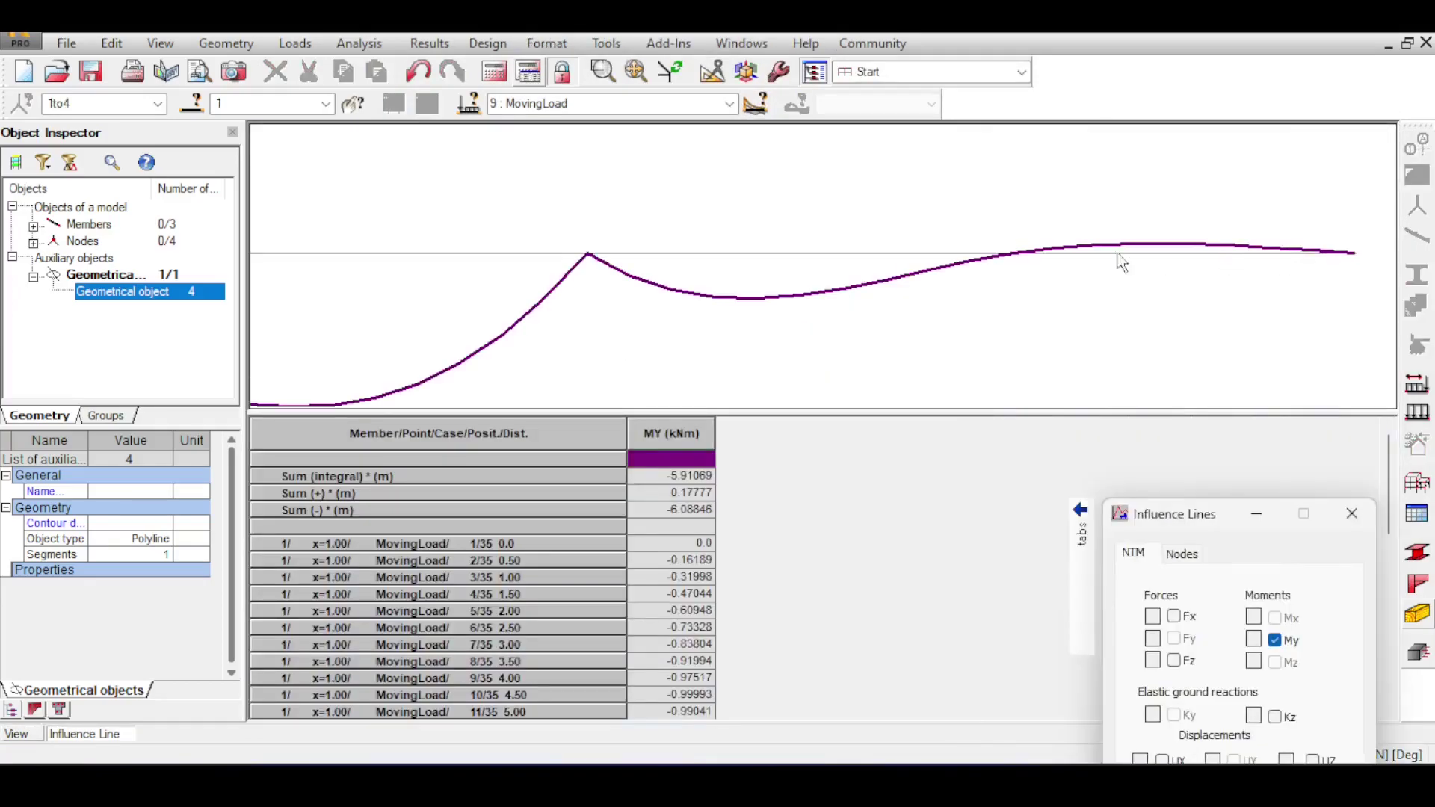
pyautogui.scroll(-1, 1096, 255)
pyautogui.scroll(-2, 1071, 256)
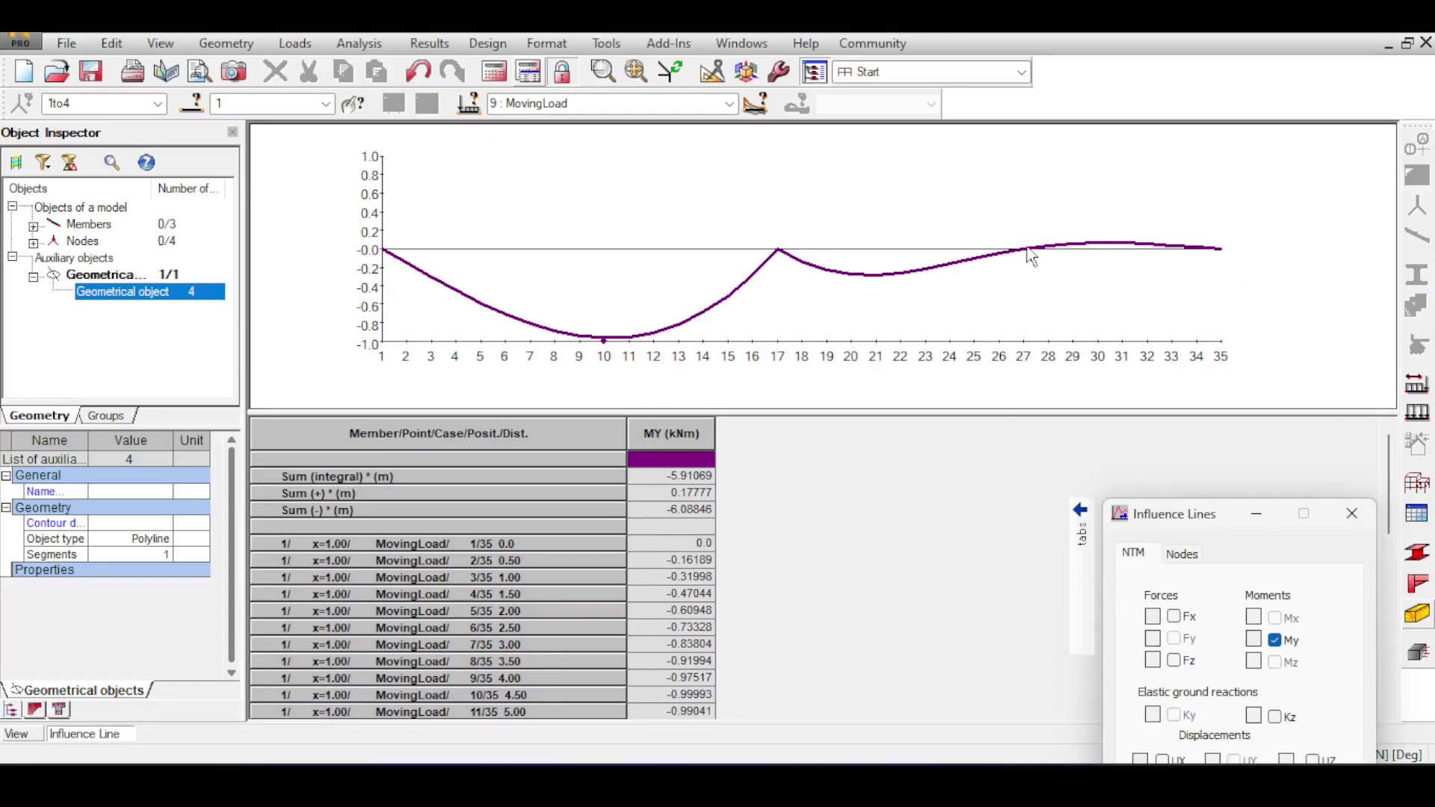
# Compare the influence-line graph with the model view of support influence values.
pyautogui.click(1211, 247)
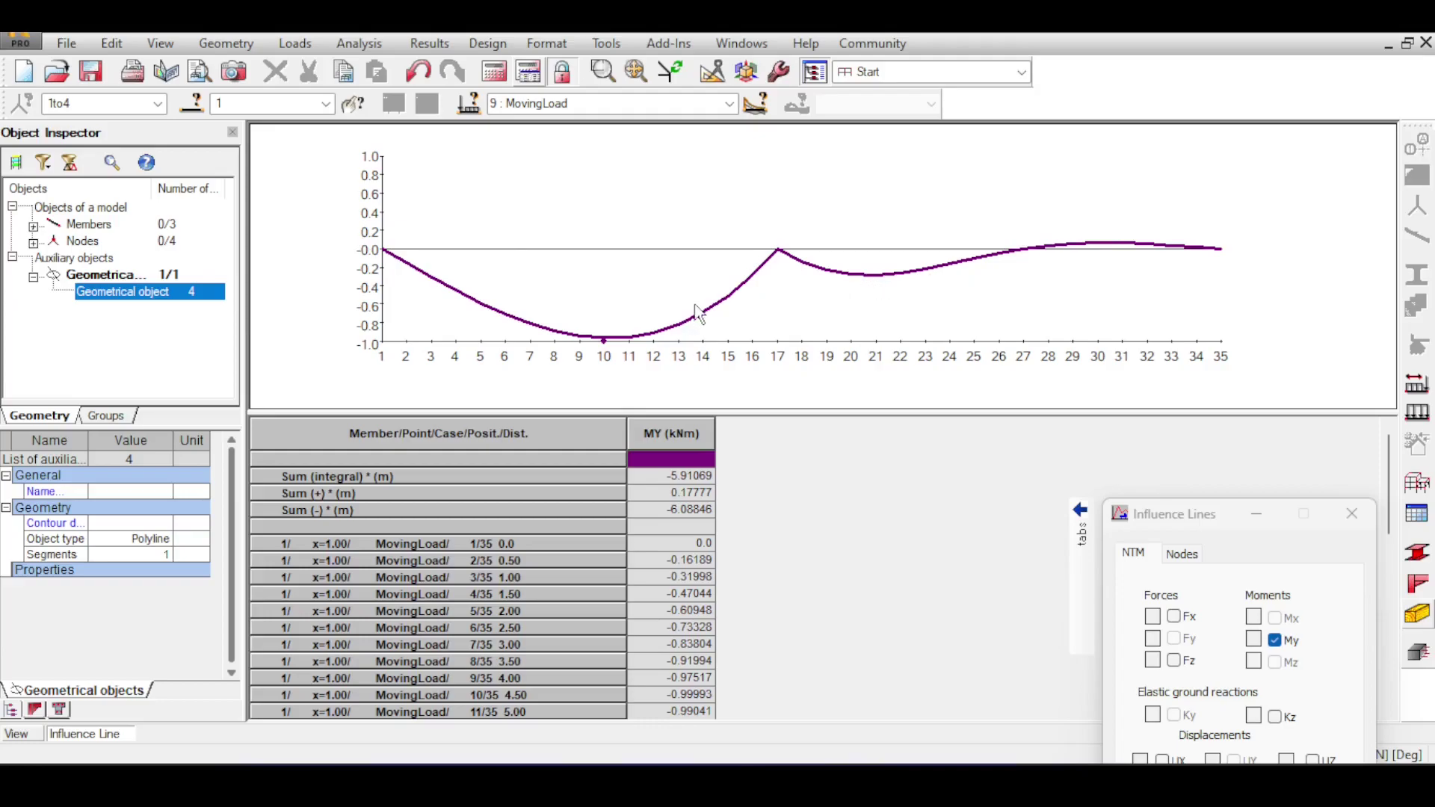
pyautogui.click(23, 734)
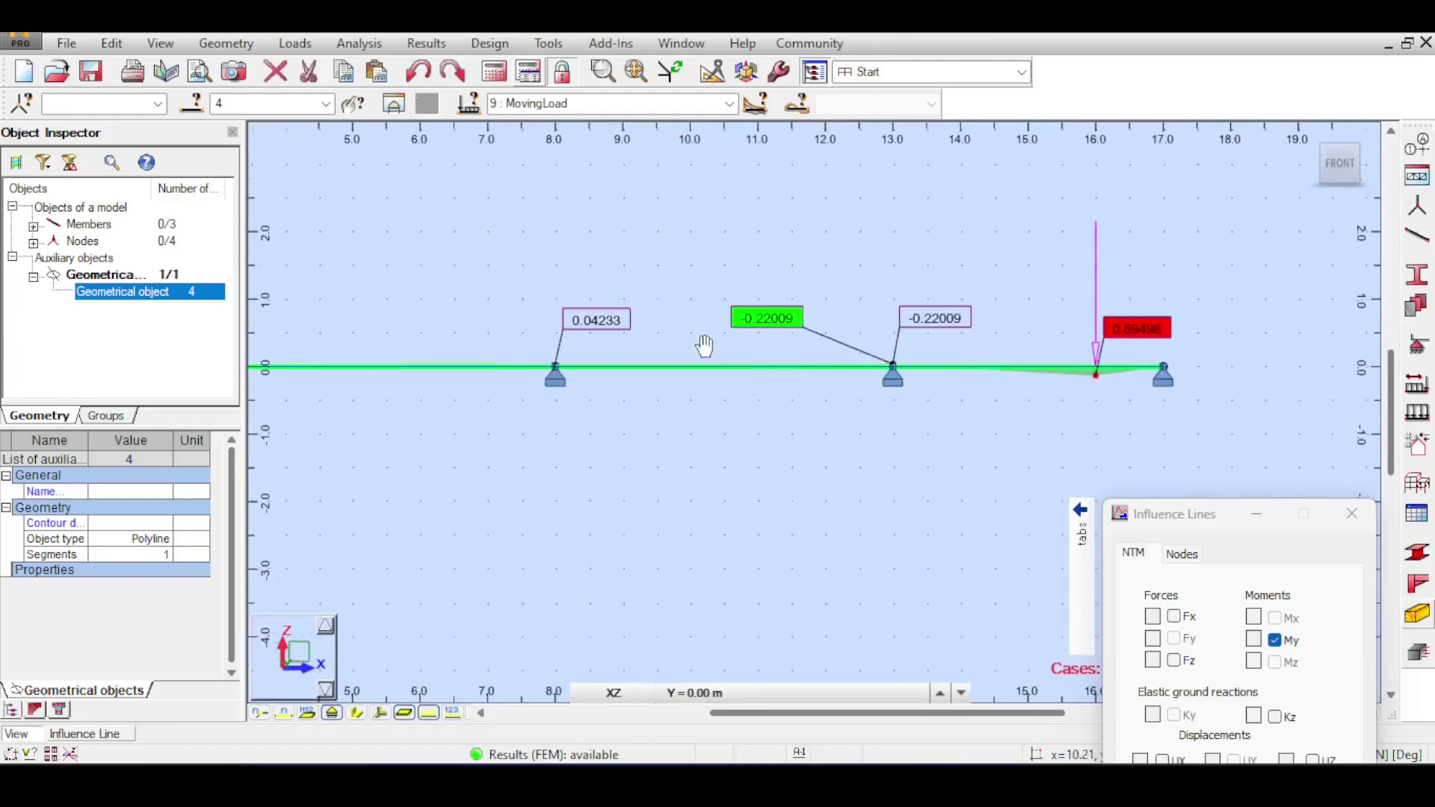
pyautogui.scroll(6, 589, 366)
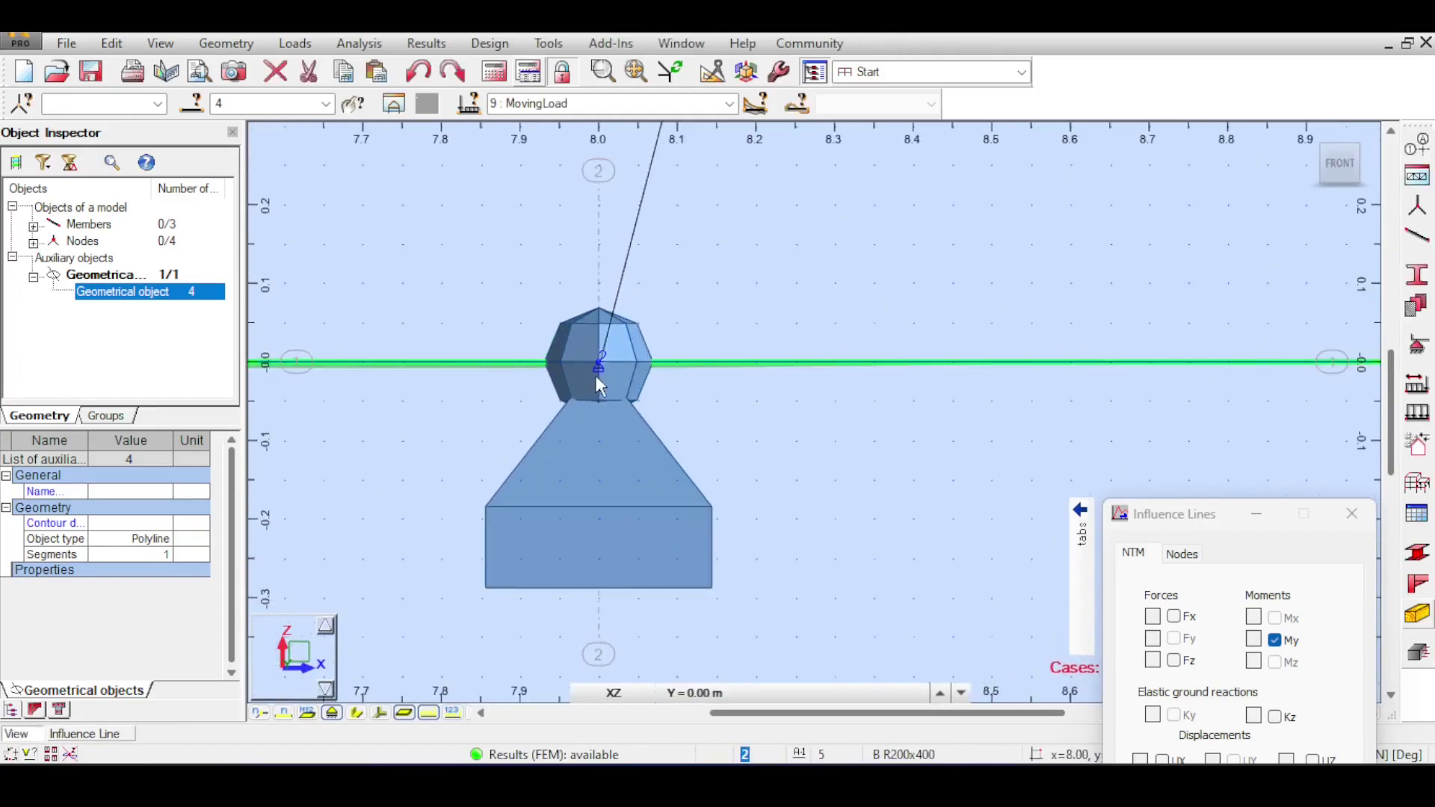
pyautogui.scroll(-5, 595, 375)
pyautogui.scroll(-5, 655, 260)
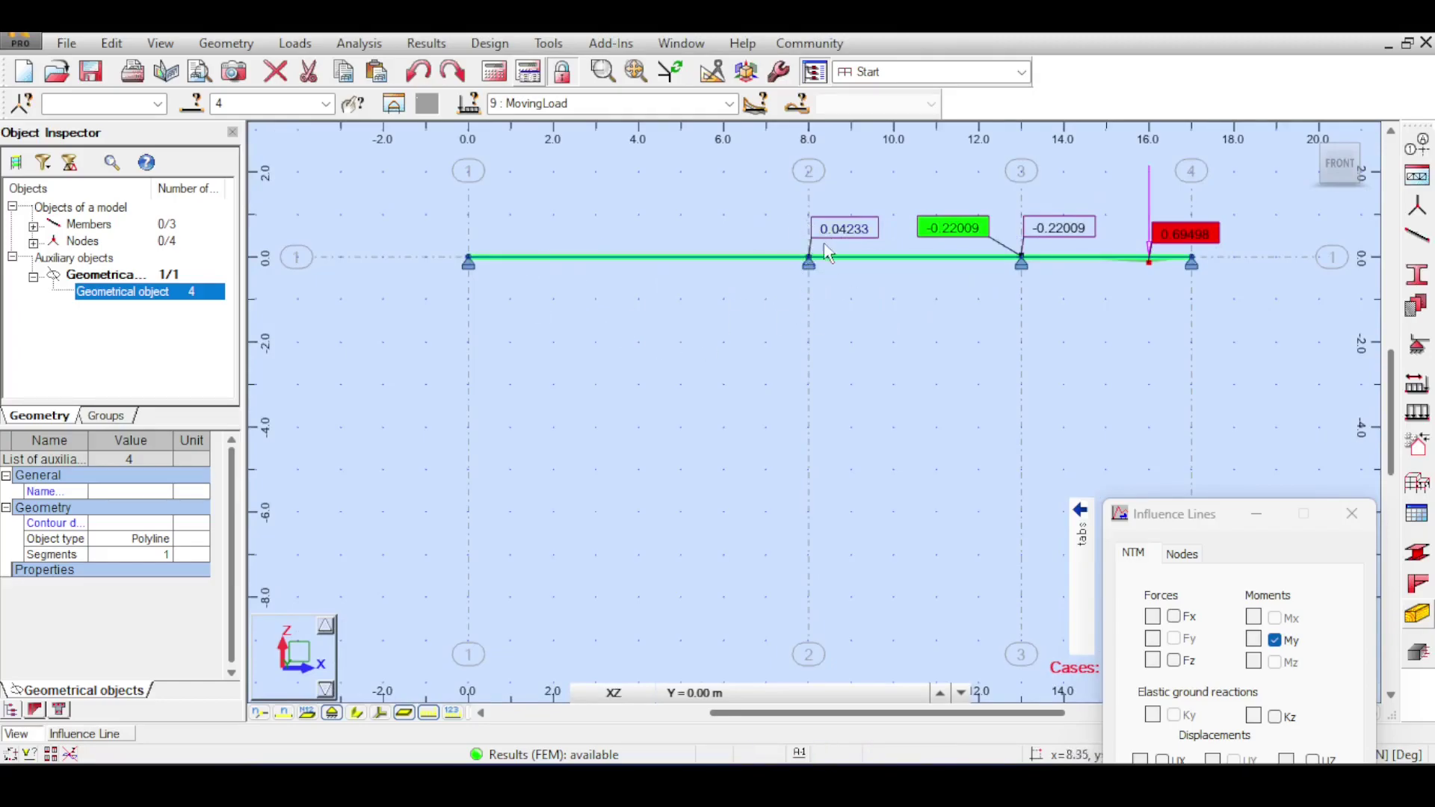
pyautogui.click(118, 735)
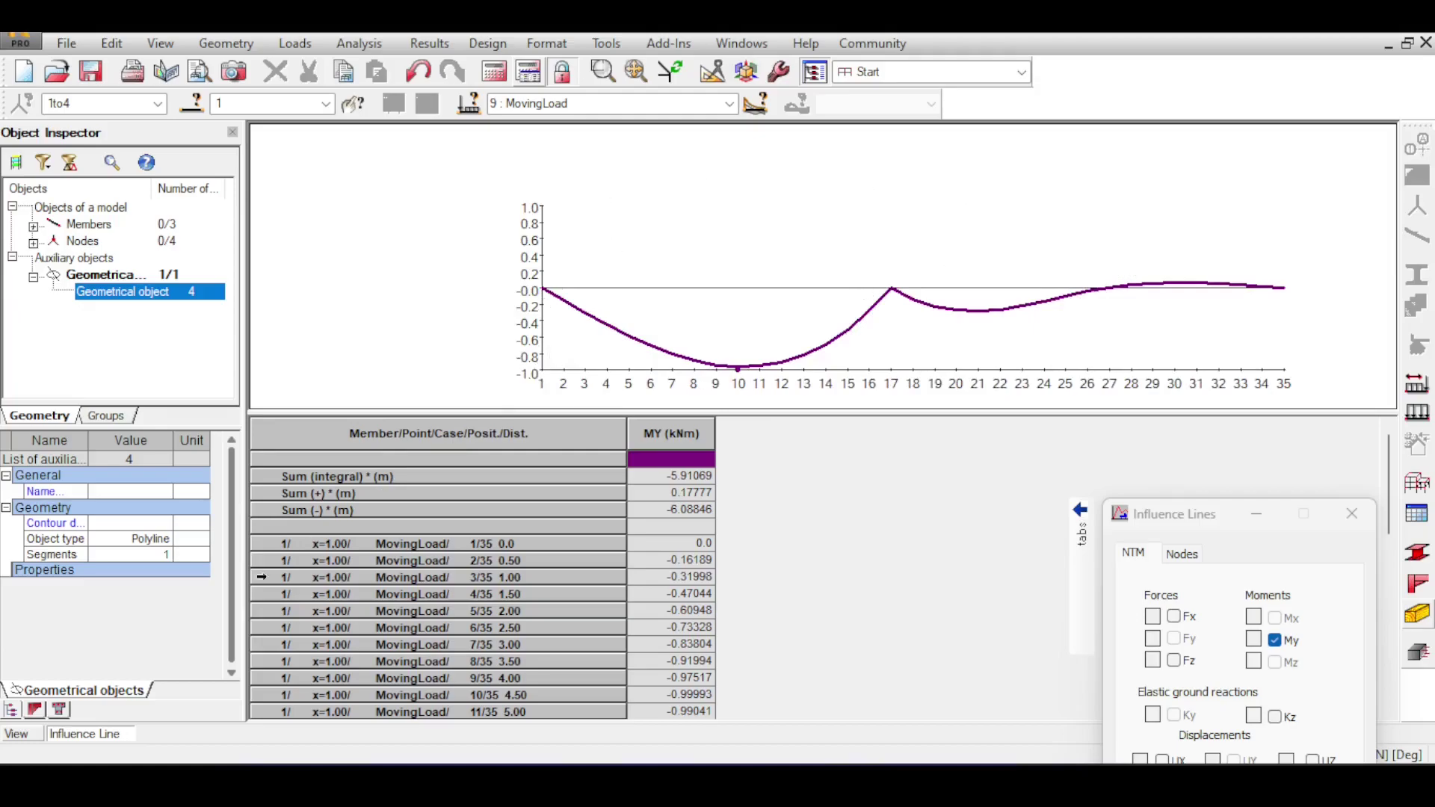
pyautogui.click(39, 731)
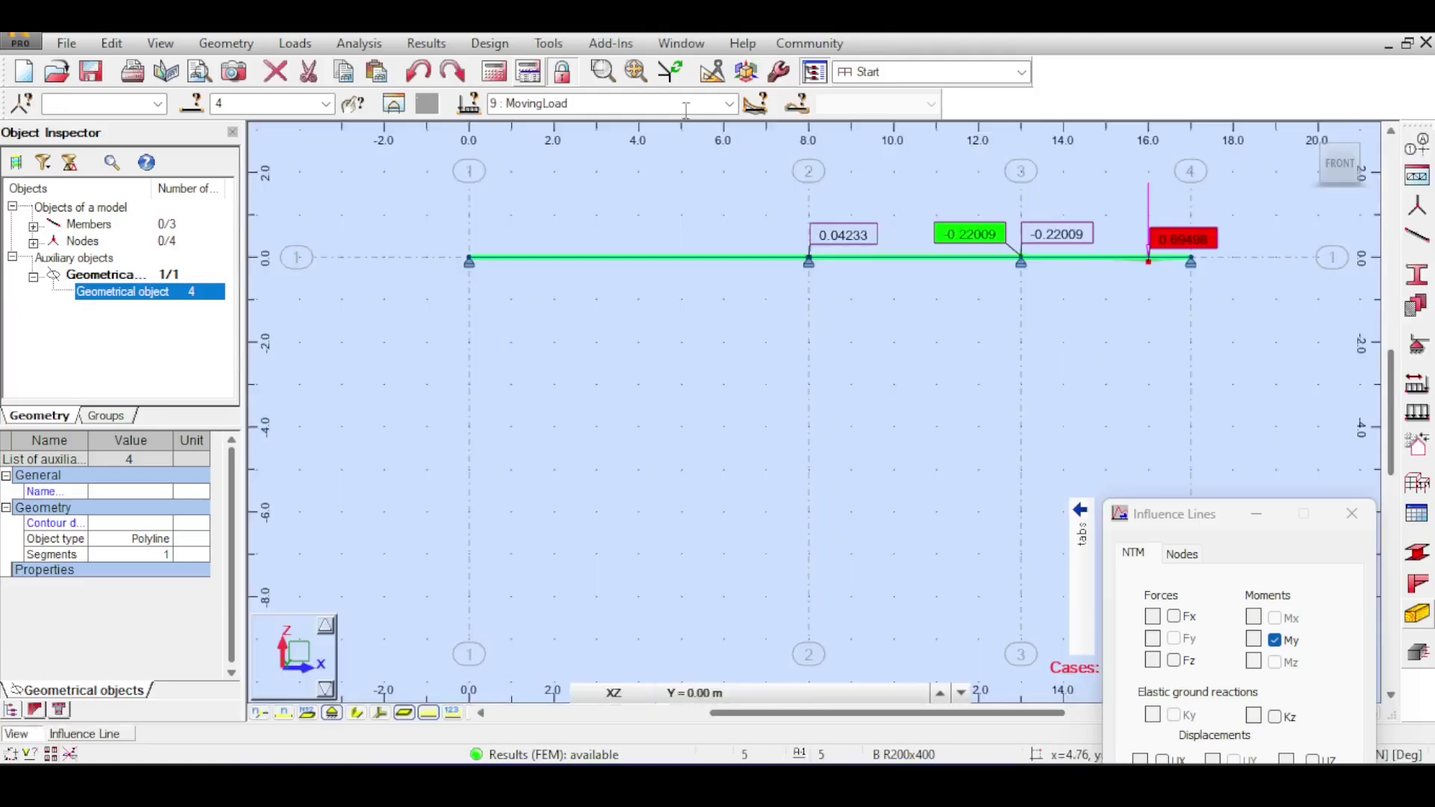
# Display the My diagram for load case LL2 and zoom on the beam.
pyautogui.click(729, 104)
pyautogui.click(666, 150)
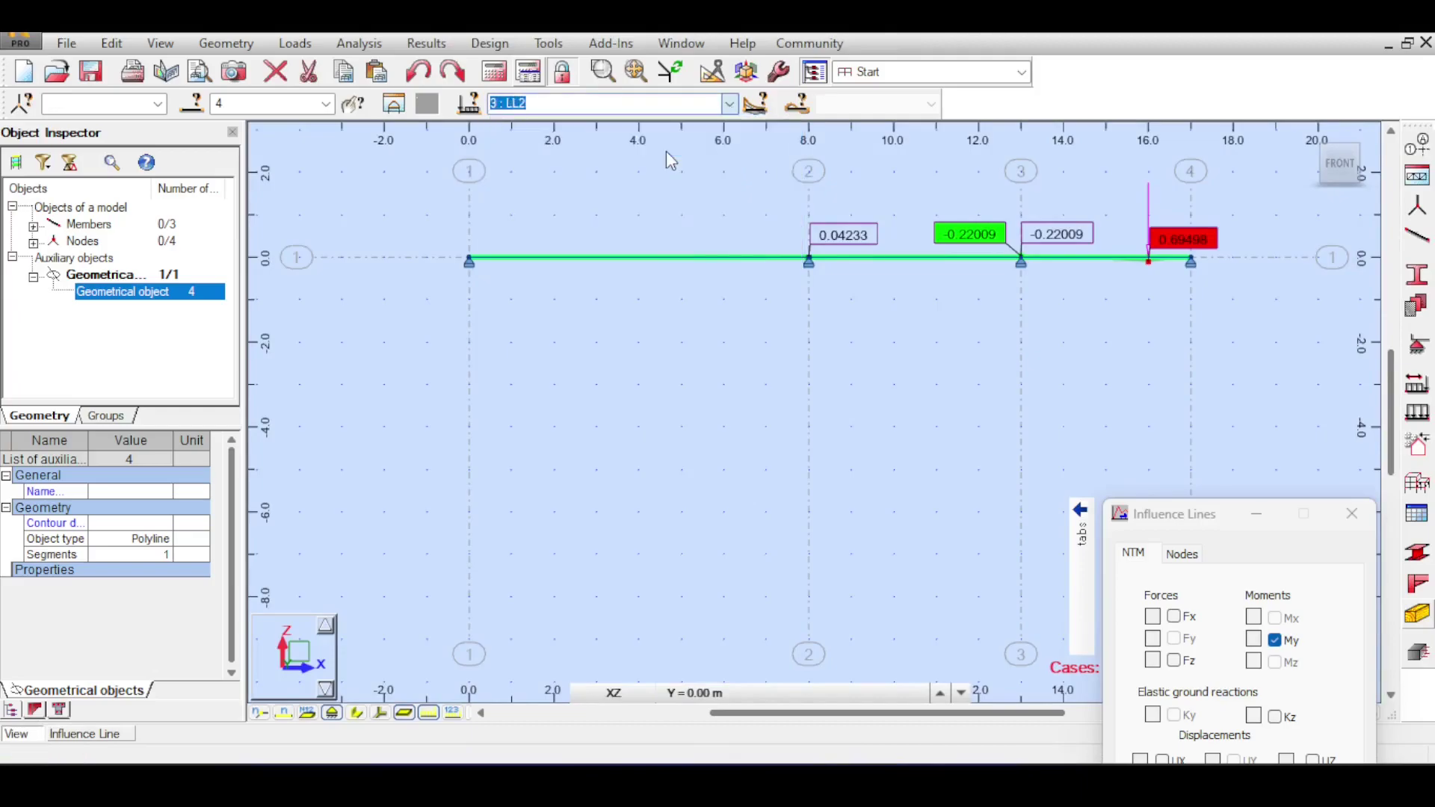
pyautogui.scroll(1, 725, 107)
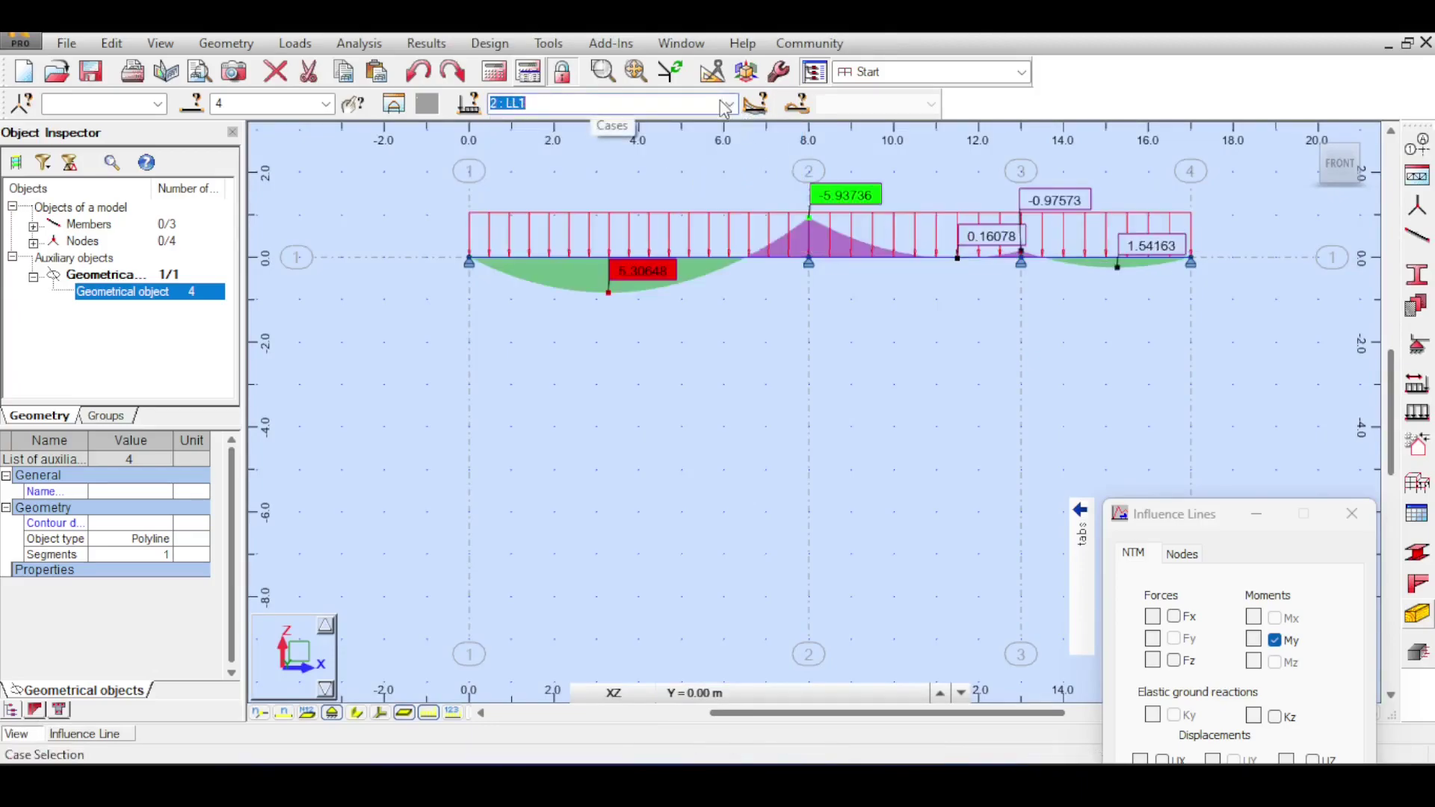
pyautogui.scroll(-1, 723, 104)
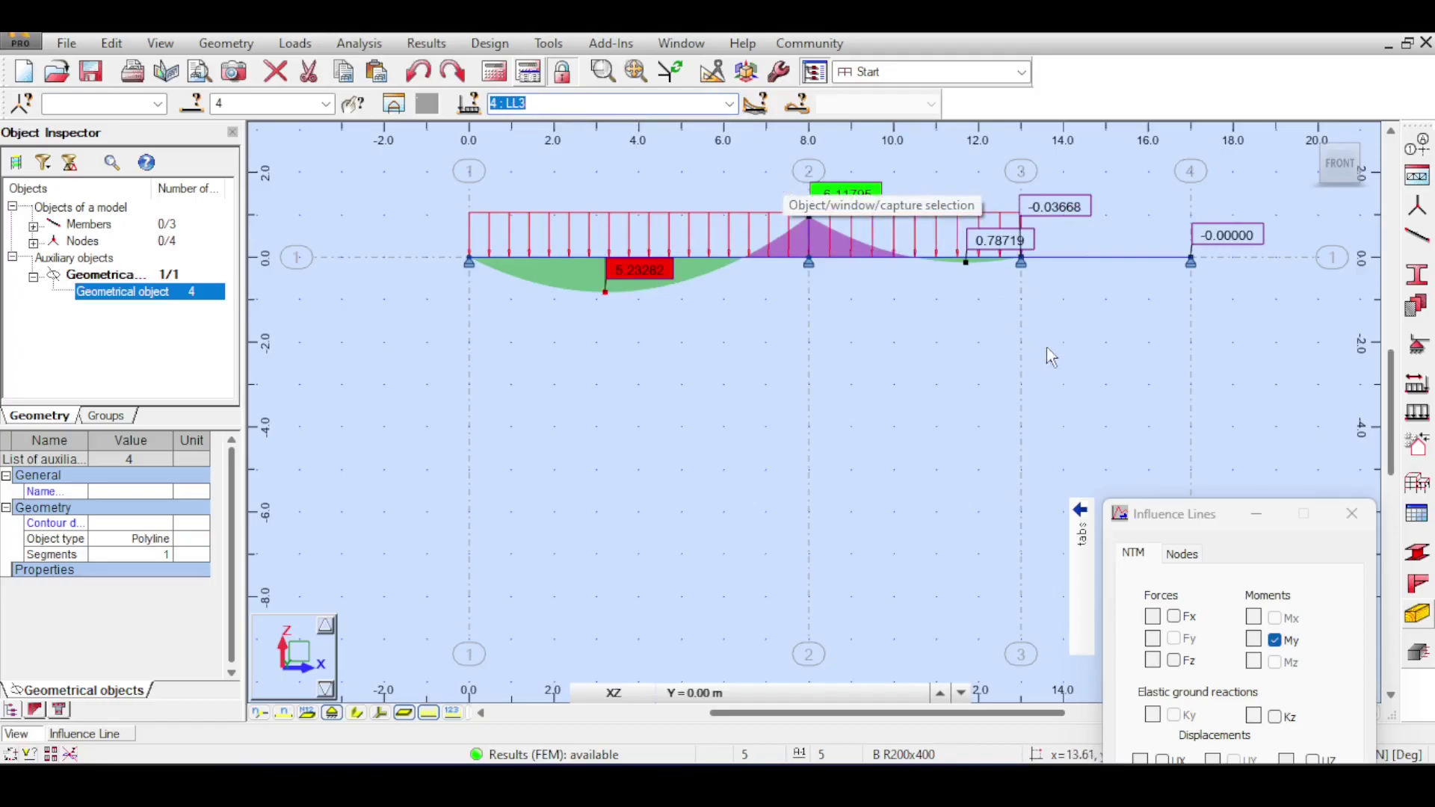
pyautogui.scroll(-1, 894, 426)
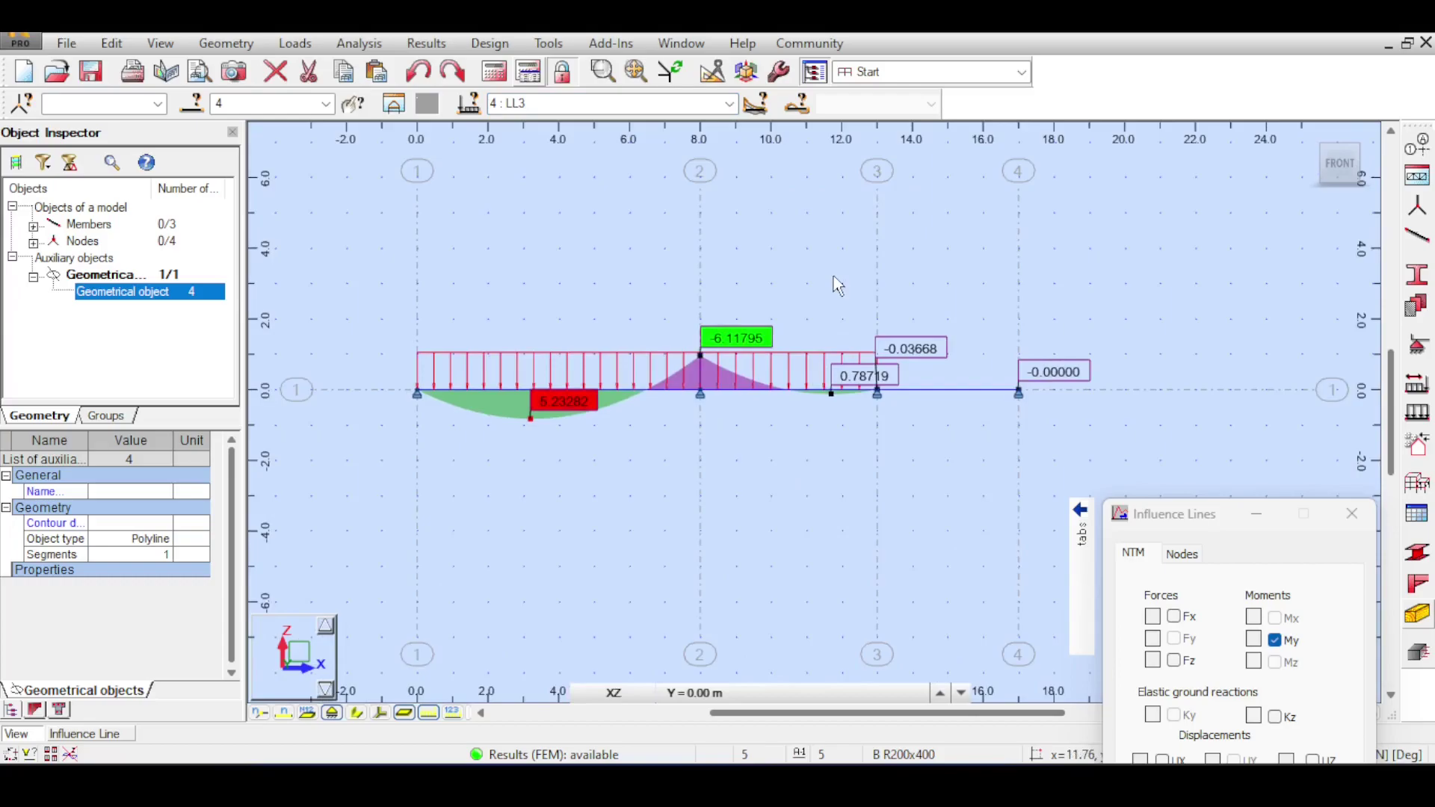
pyautogui.scroll(-2, 833, 276)
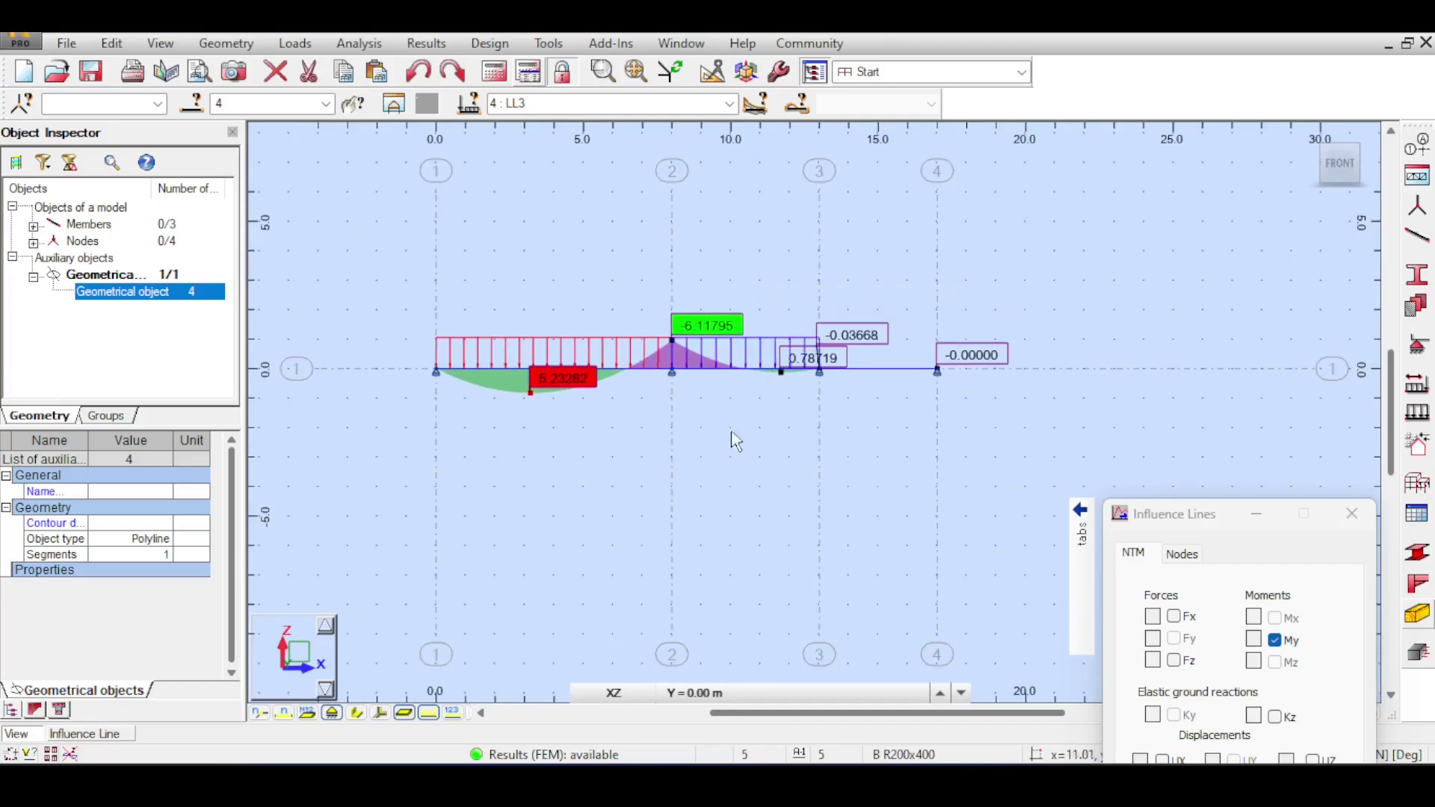
# Check the influence-line table, then return to the model view with LL3 active.
pyautogui.click(71, 754)
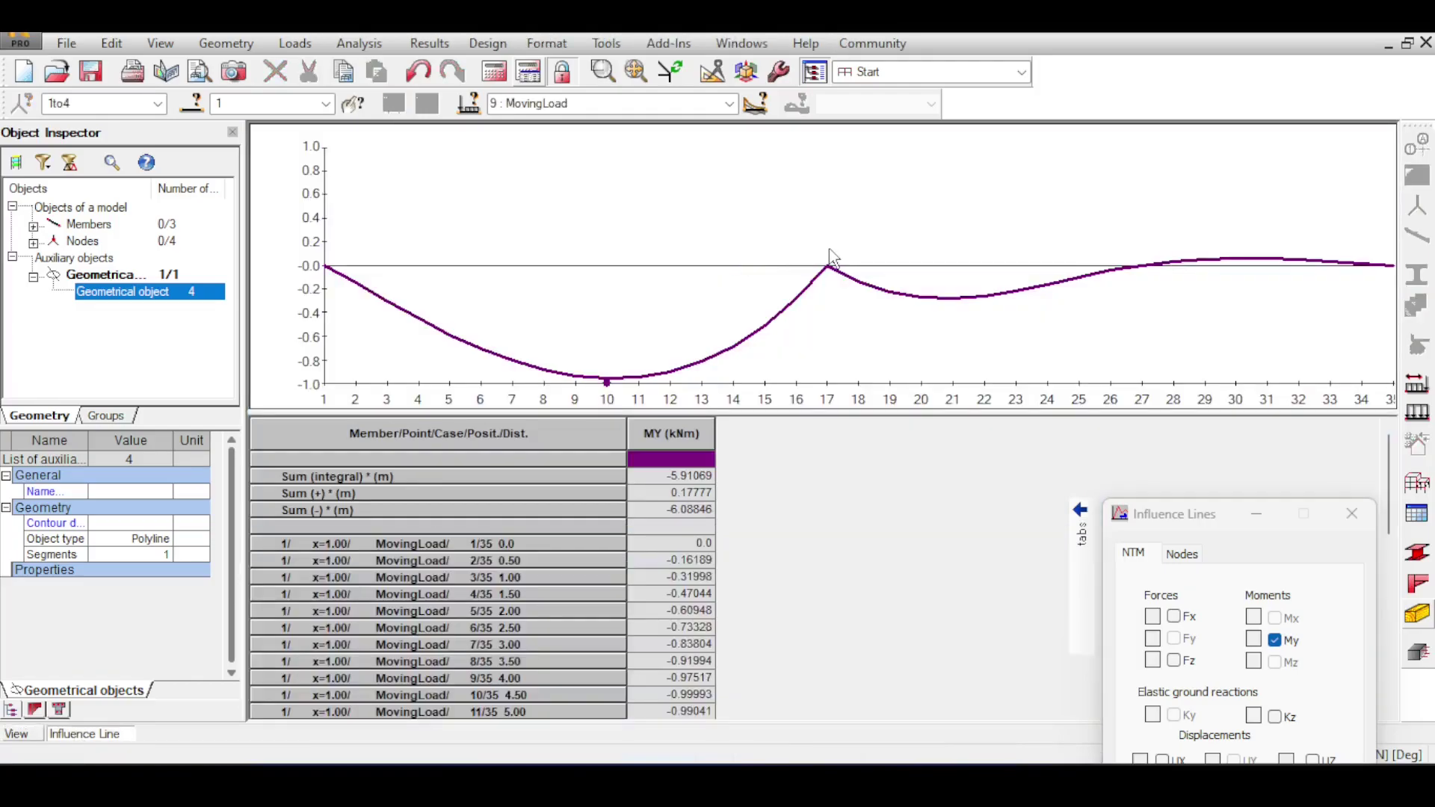
pyautogui.click(16, 735)
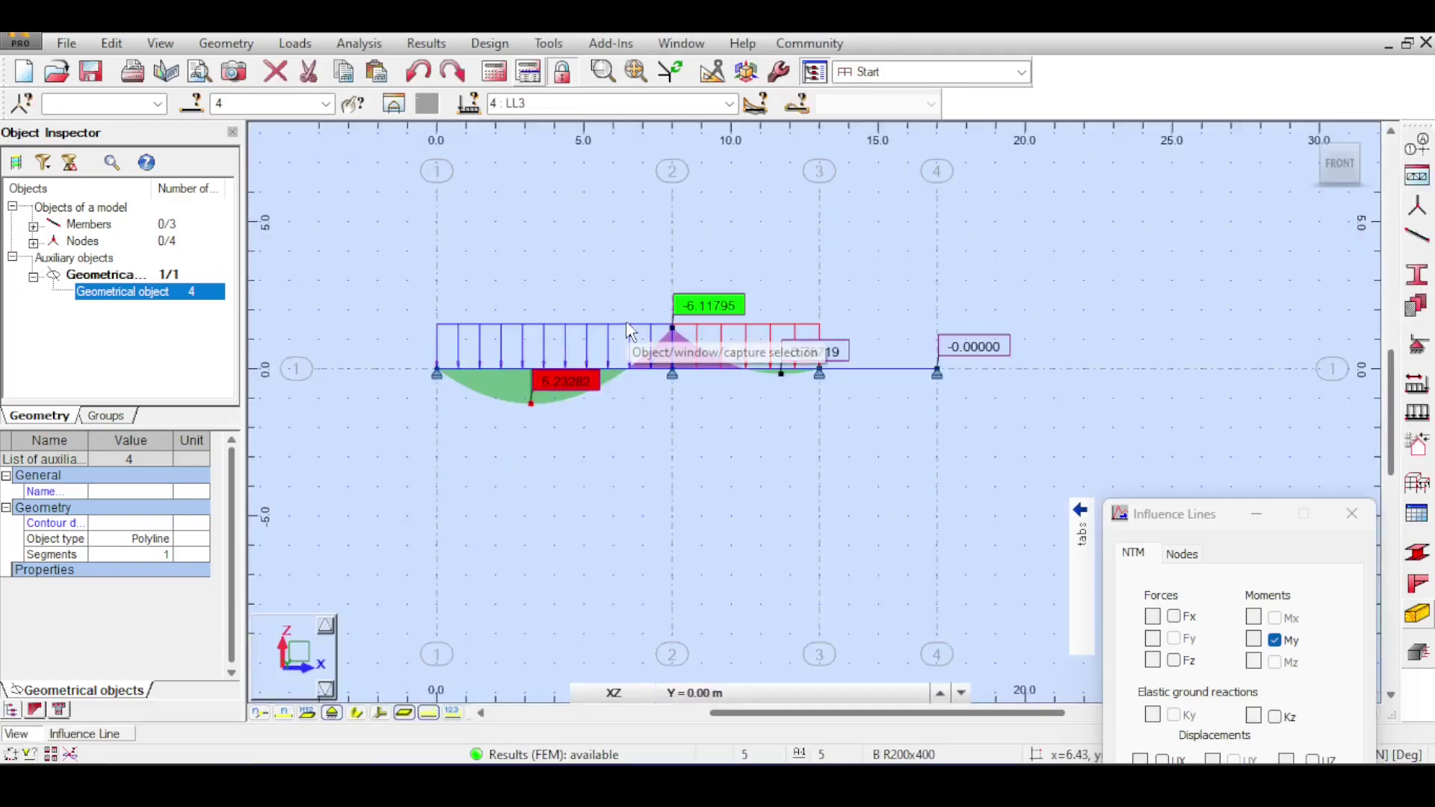
pyautogui.click(727, 104)
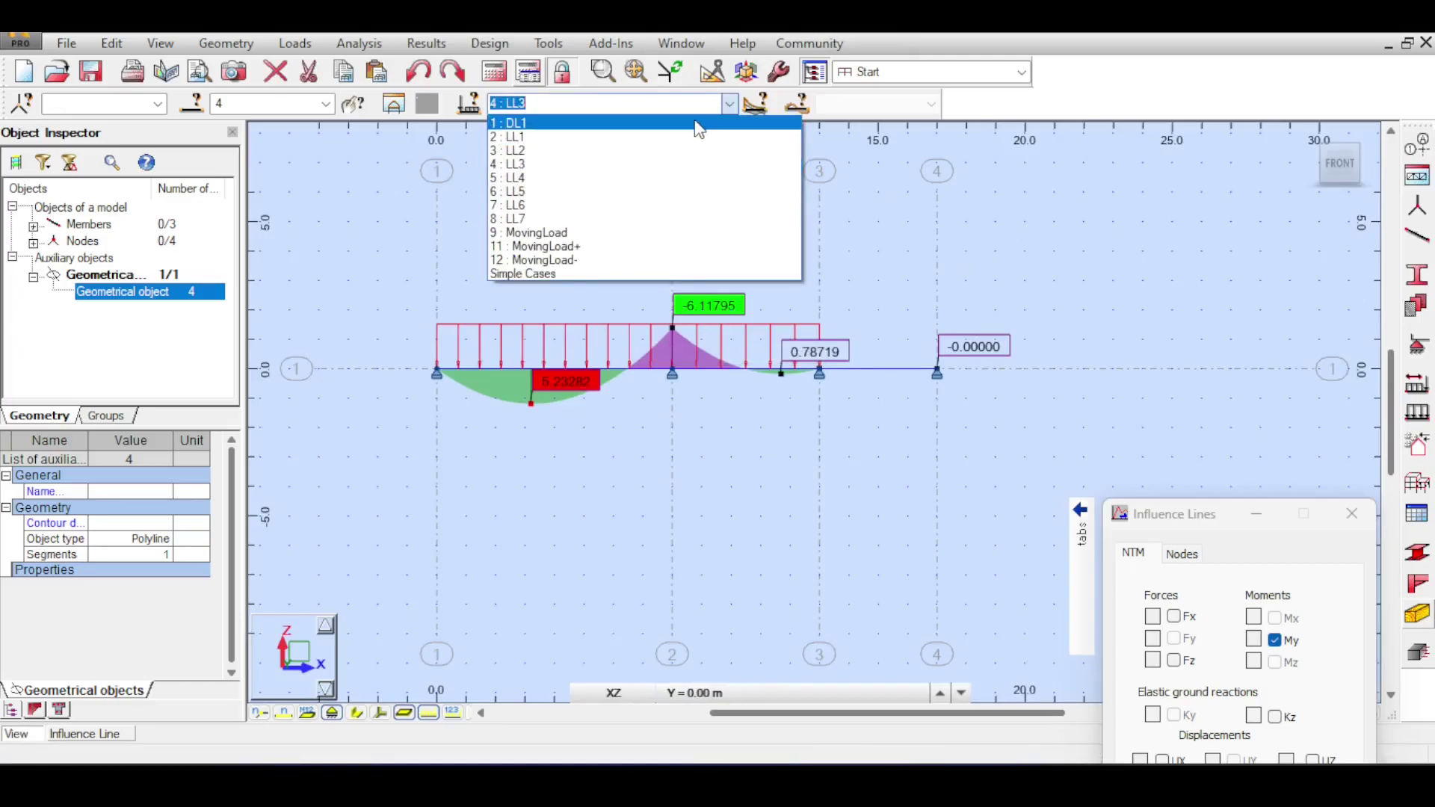
pyautogui.scroll(2, 542, 423)
pyautogui.click(534, 407)
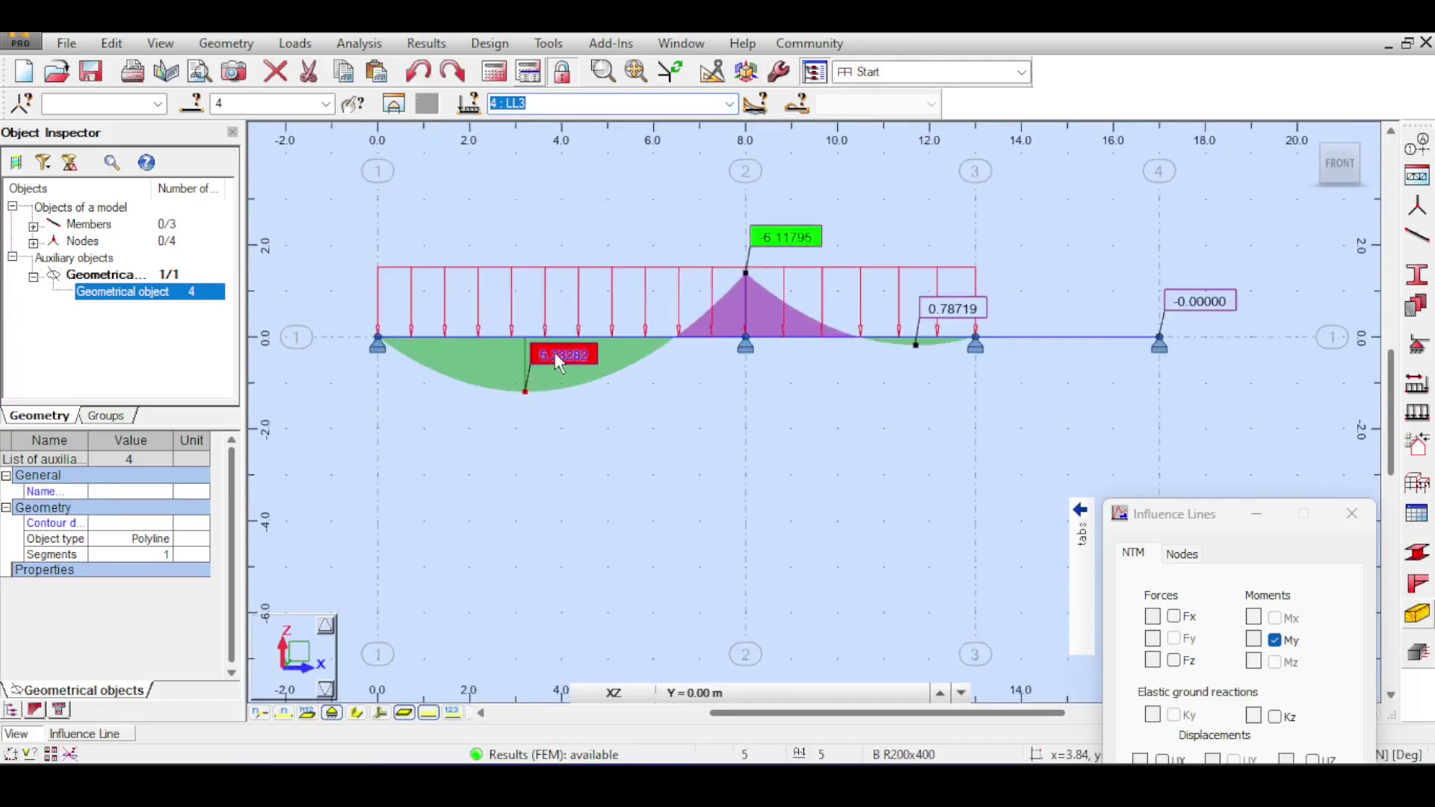
pyautogui.scroll(1, 555, 353)
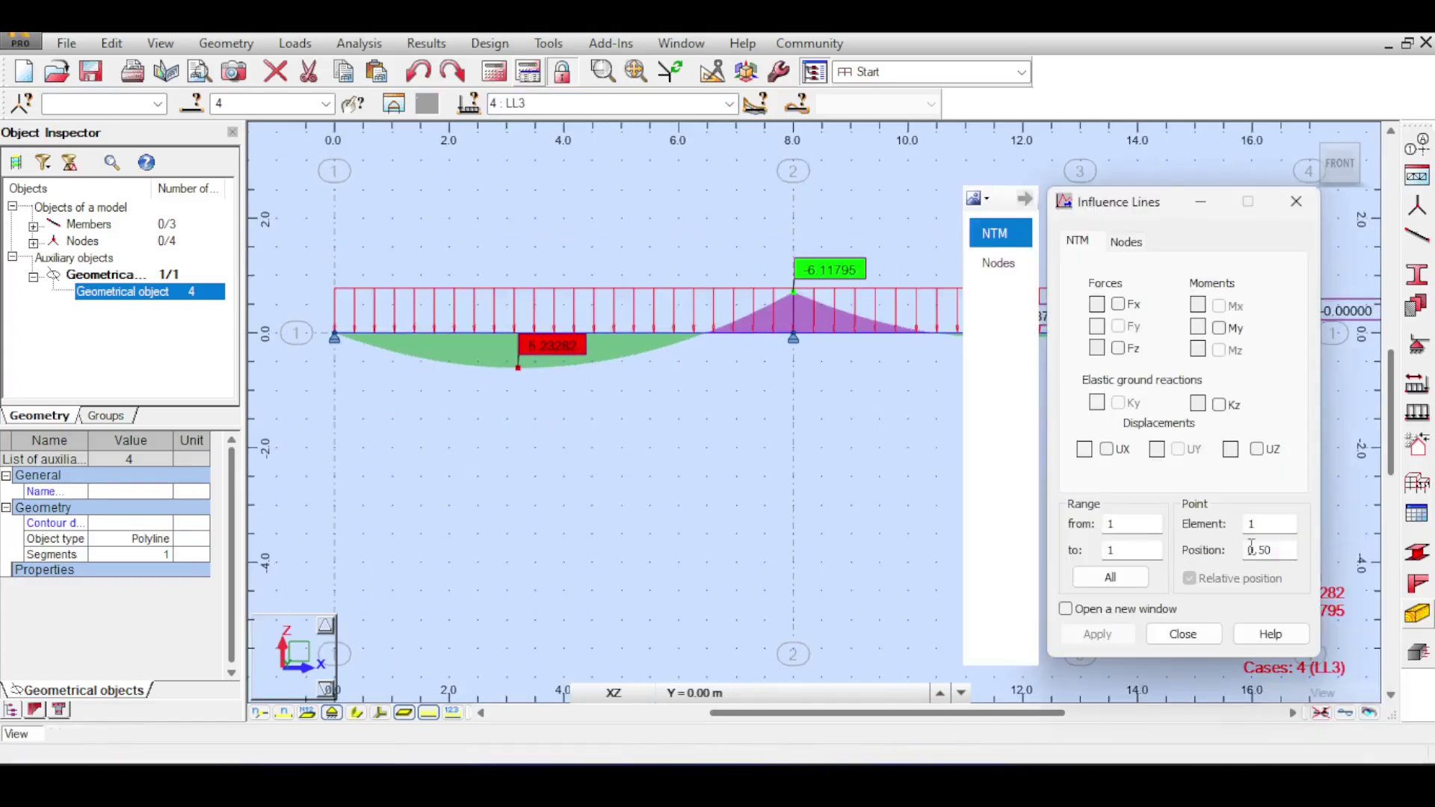
# Plot the MovingLoad My influence line at position 0.50 of element 1.
pyautogui.click(1283, 551)
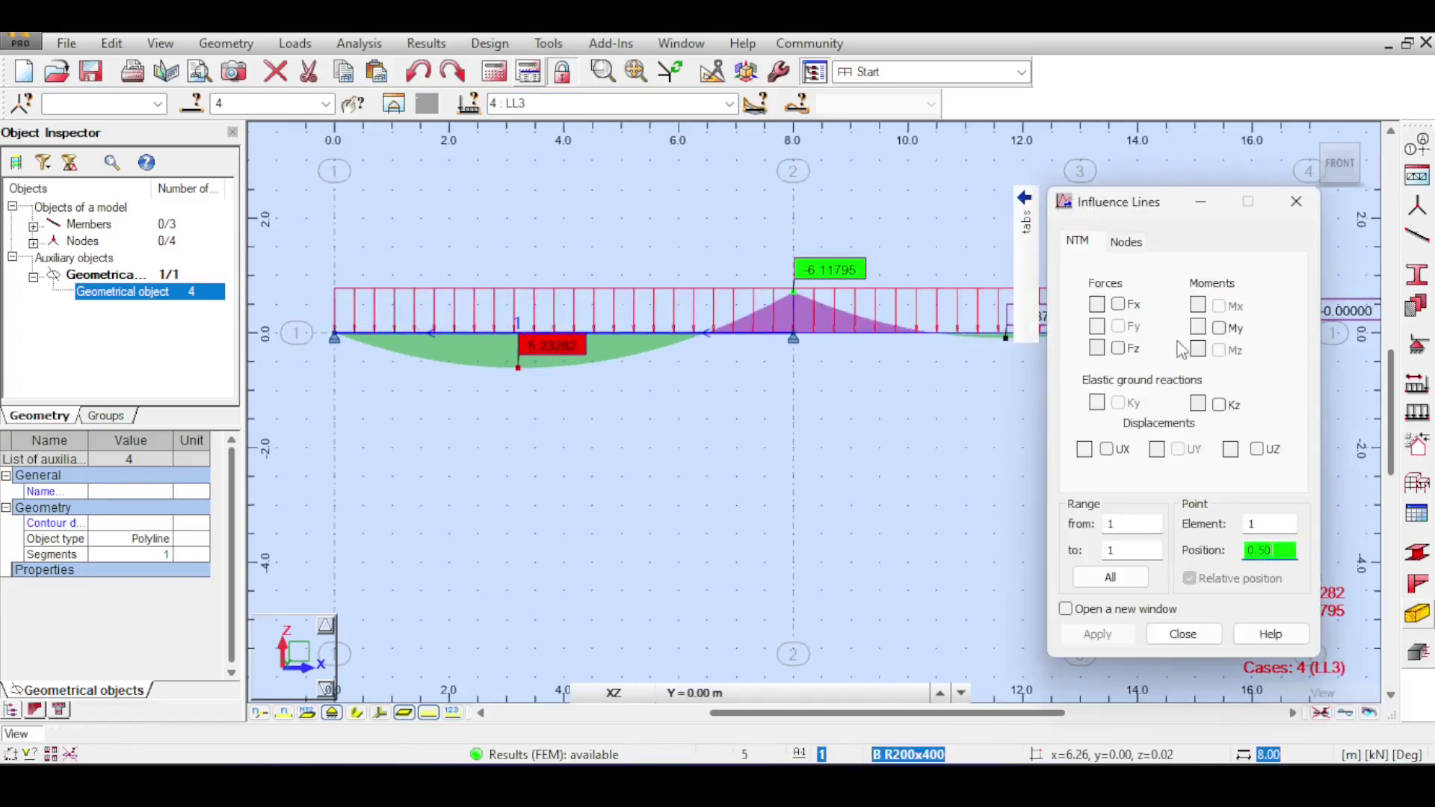
pyautogui.click(1219, 328)
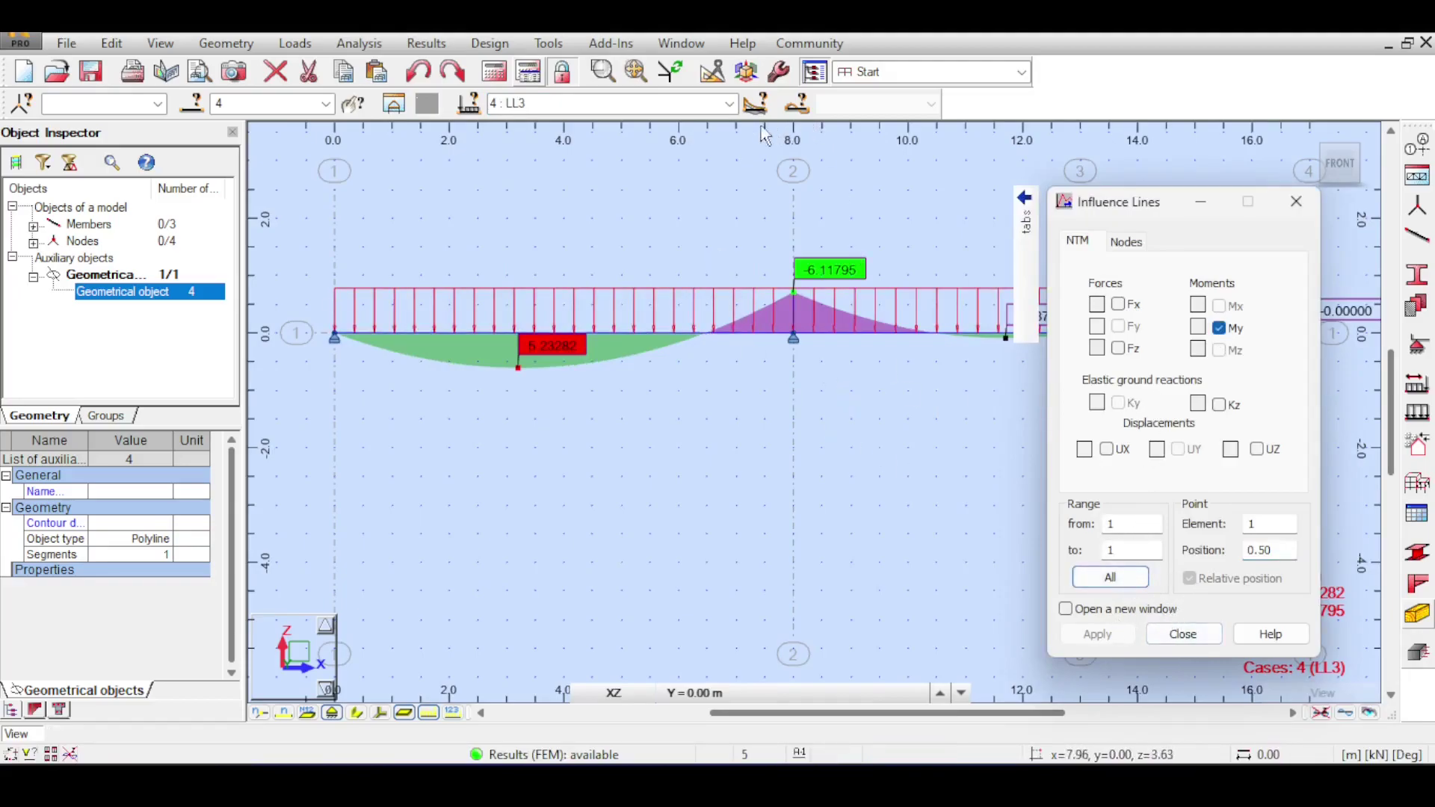
pyautogui.click(730, 104)
pyautogui.click(618, 228)
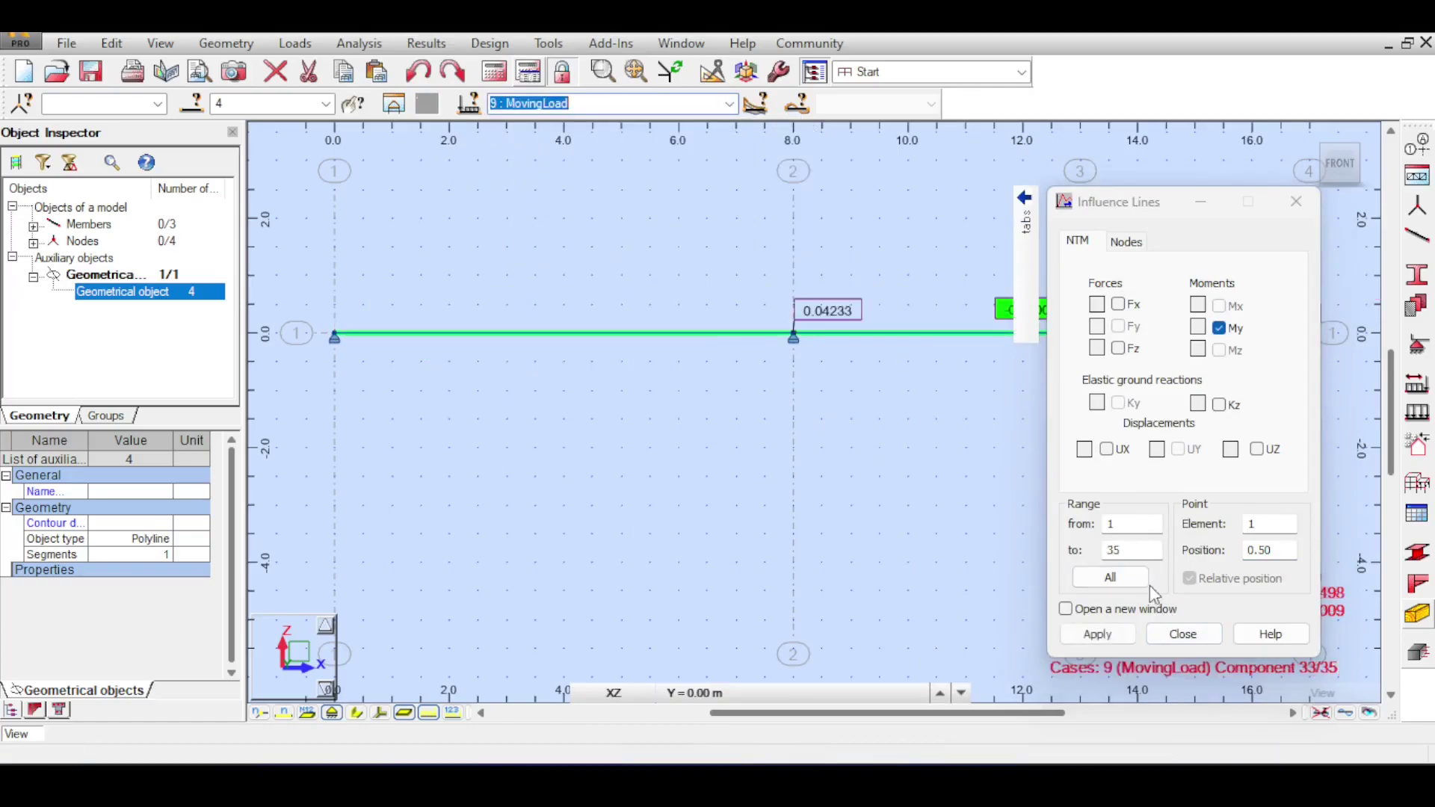
pyautogui.click(1096, 632)
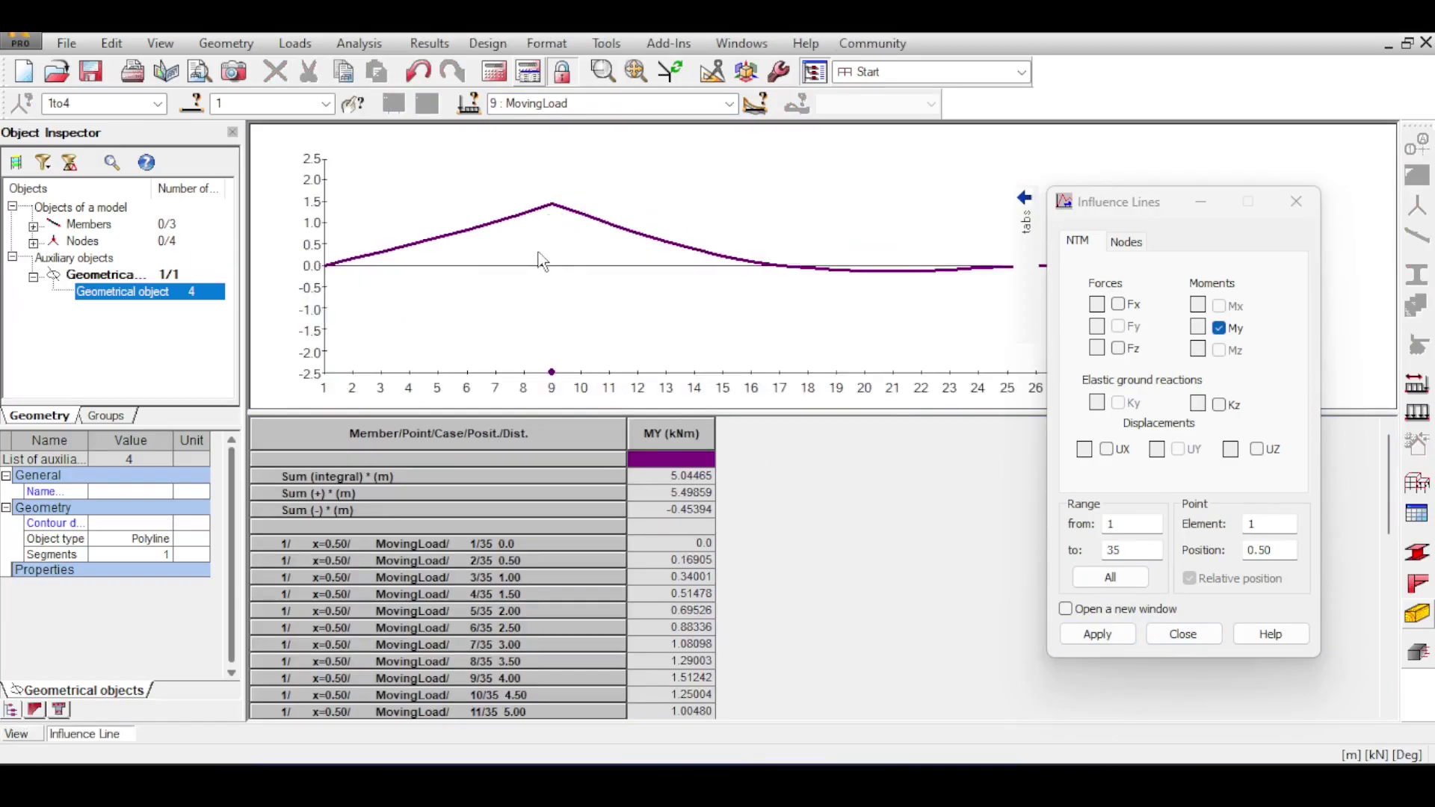
# Move the Influence Lines panel off the chart and hide it, checking the MY value at point 5/35.
pyautogui.moveTo(1134, 197); pyautogui.dragTo(1255, 411)
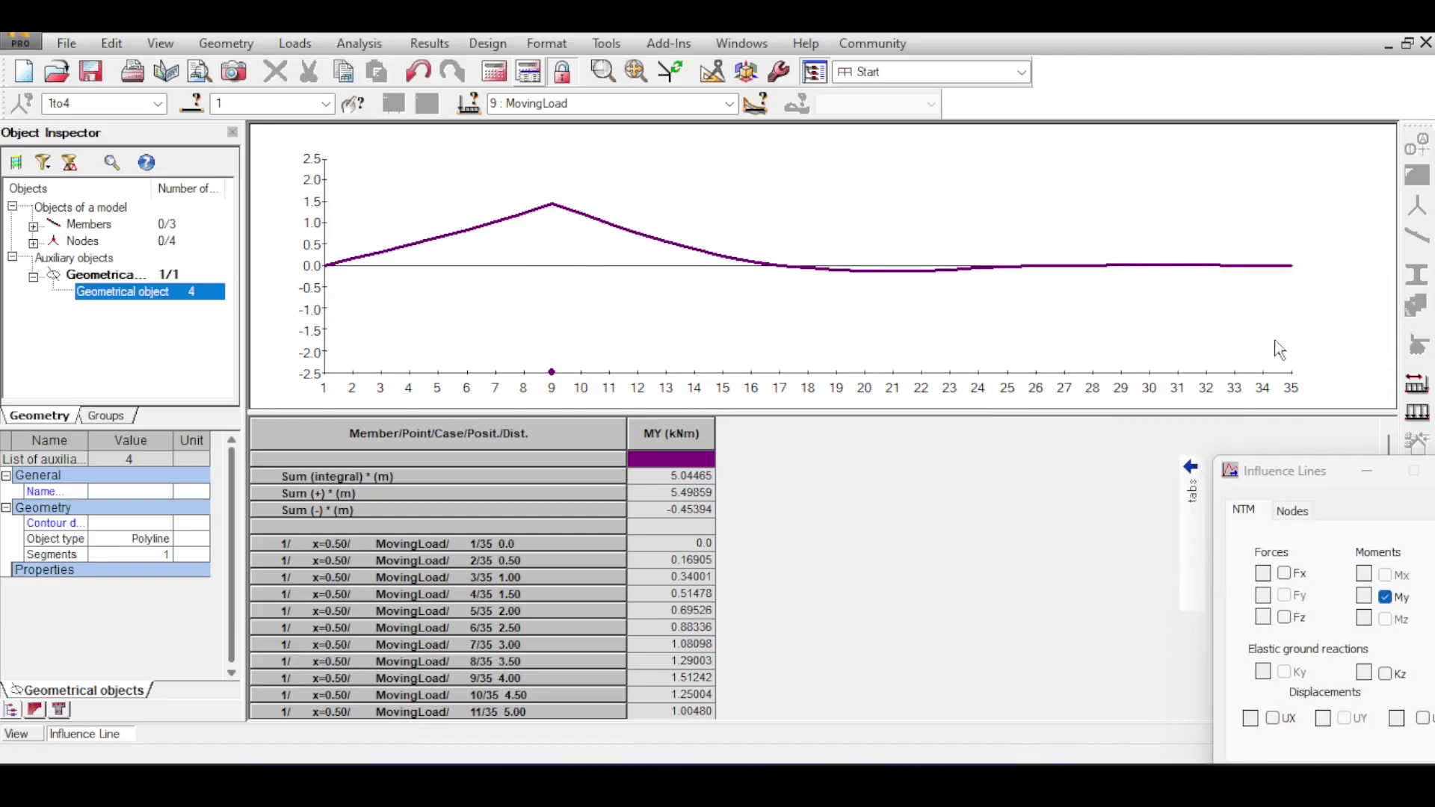
pyautogui.click(664, 610)
pyautogui.click(1181, 490)
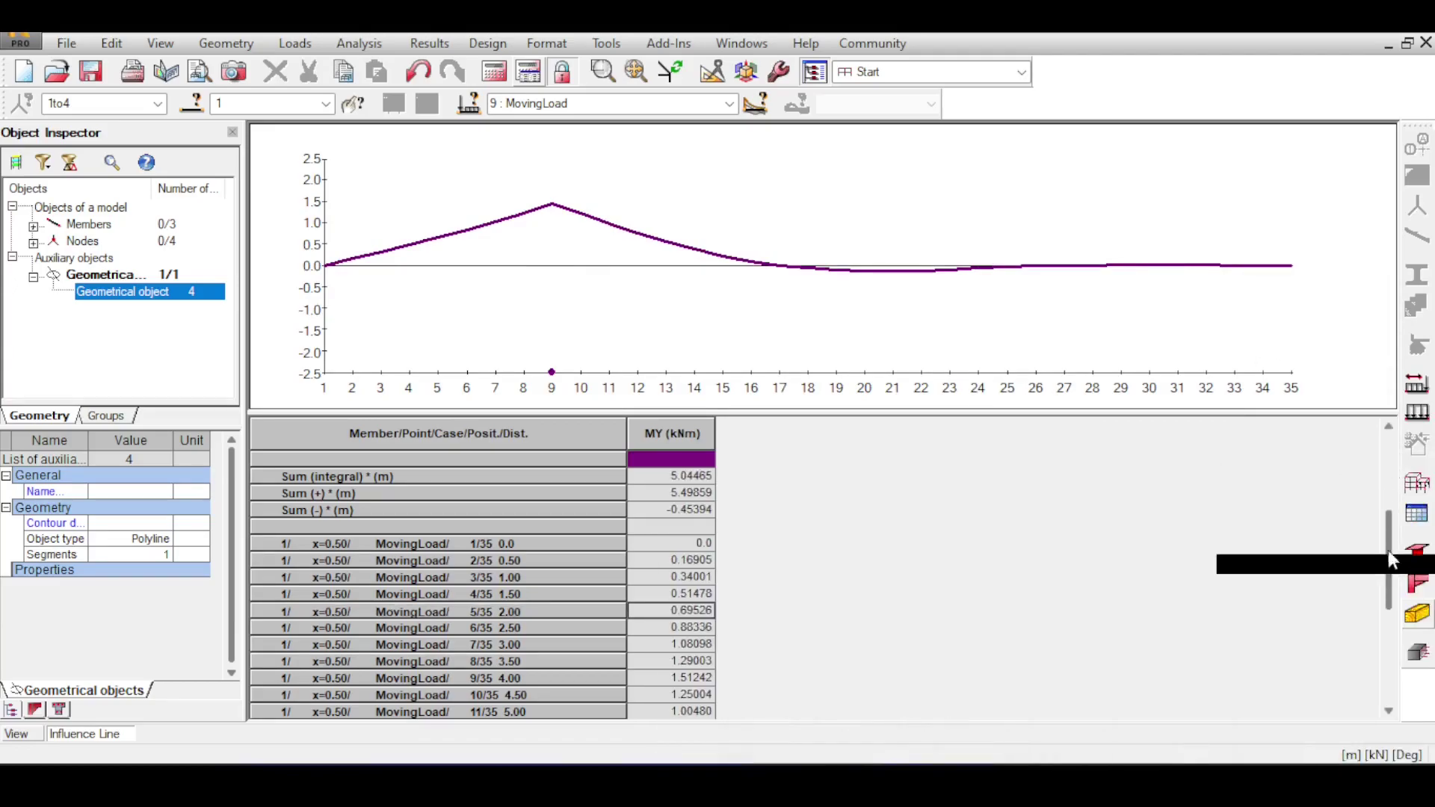
pyautogui.click(1388, 651)
# Read the MY influence values for points 28/35 through 34/35, then go back to the beam model view.
pyautogui.click(699, 678)
pyautogui.click(700, 661)
pyautogui.click(701, 644)
pyautogui.click(702, 630)
pyautogui.click(702, 618)
pyautogui.click(701, 600)
pyautogui.click(702, 584)
pyautogui.click(694, 594)
pyautogui.click(694, 610)
pyautogui.click(694, 627)
pyautogui.click(694, 645)
pyautogui.click(693, 662)
pyautogui.click(695, 678)
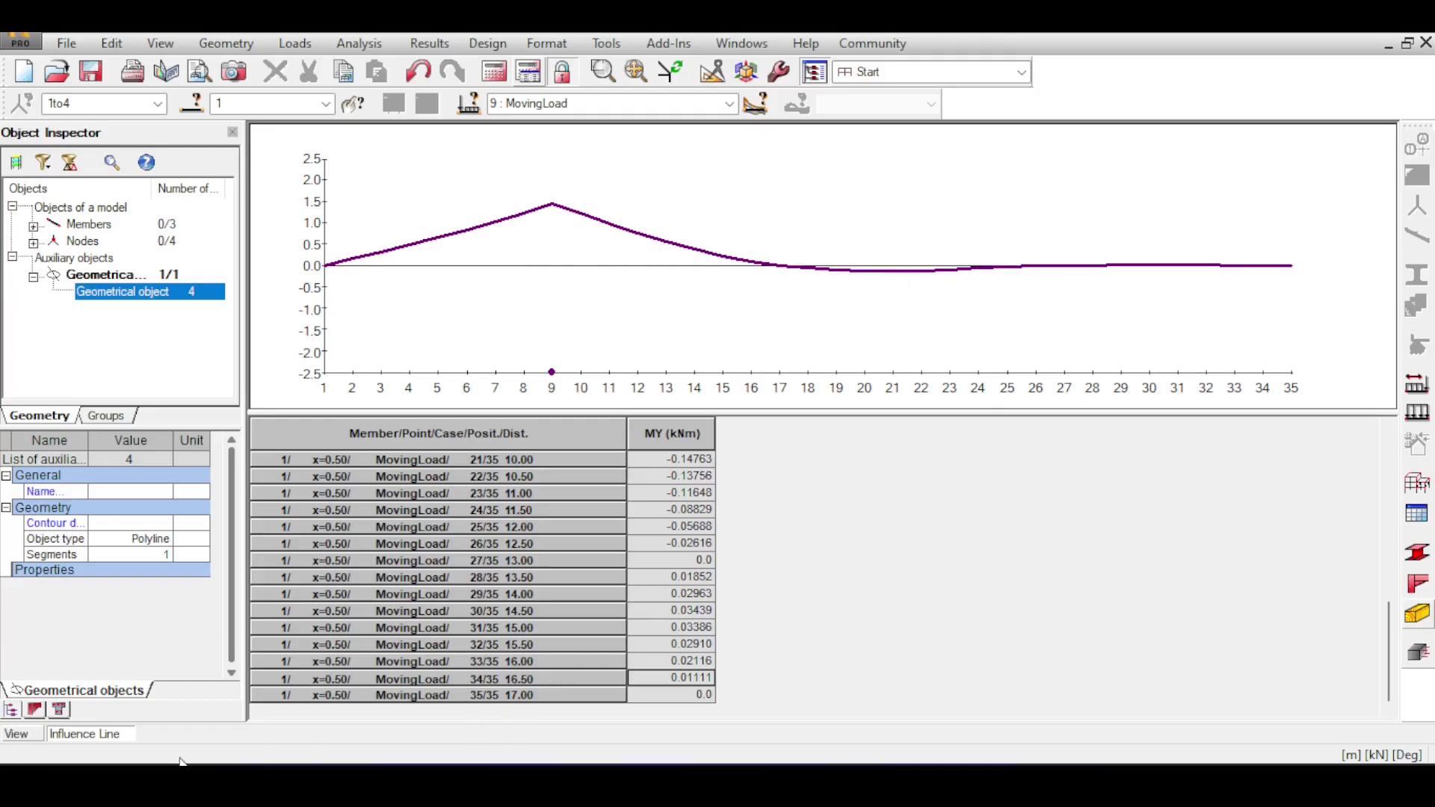
pyautogui.click(47, 733)
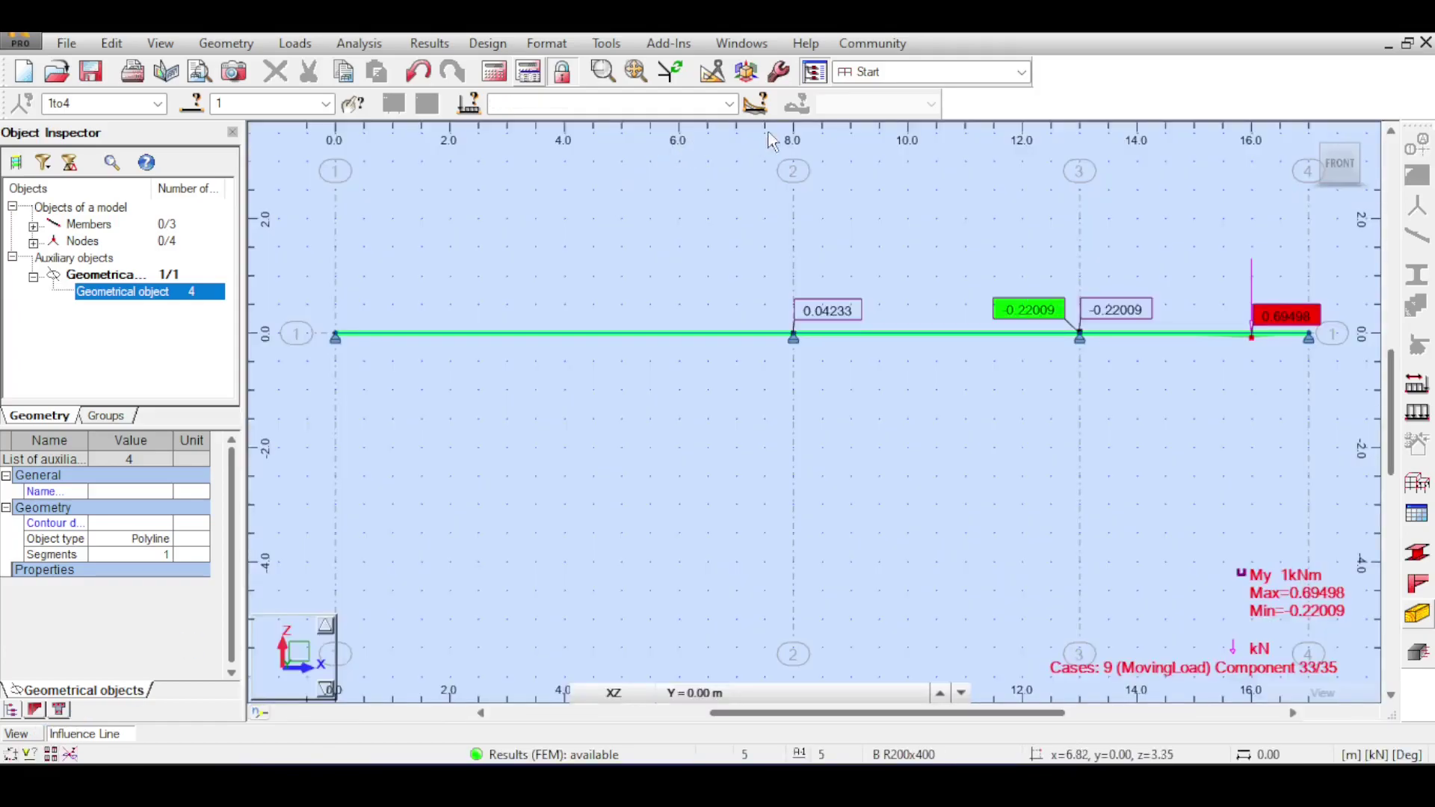
# Show load case 7 : LL6's moment diagram and review its influence line.
pyautogui.click(729, 104)
pyautogui.click(607, 206)
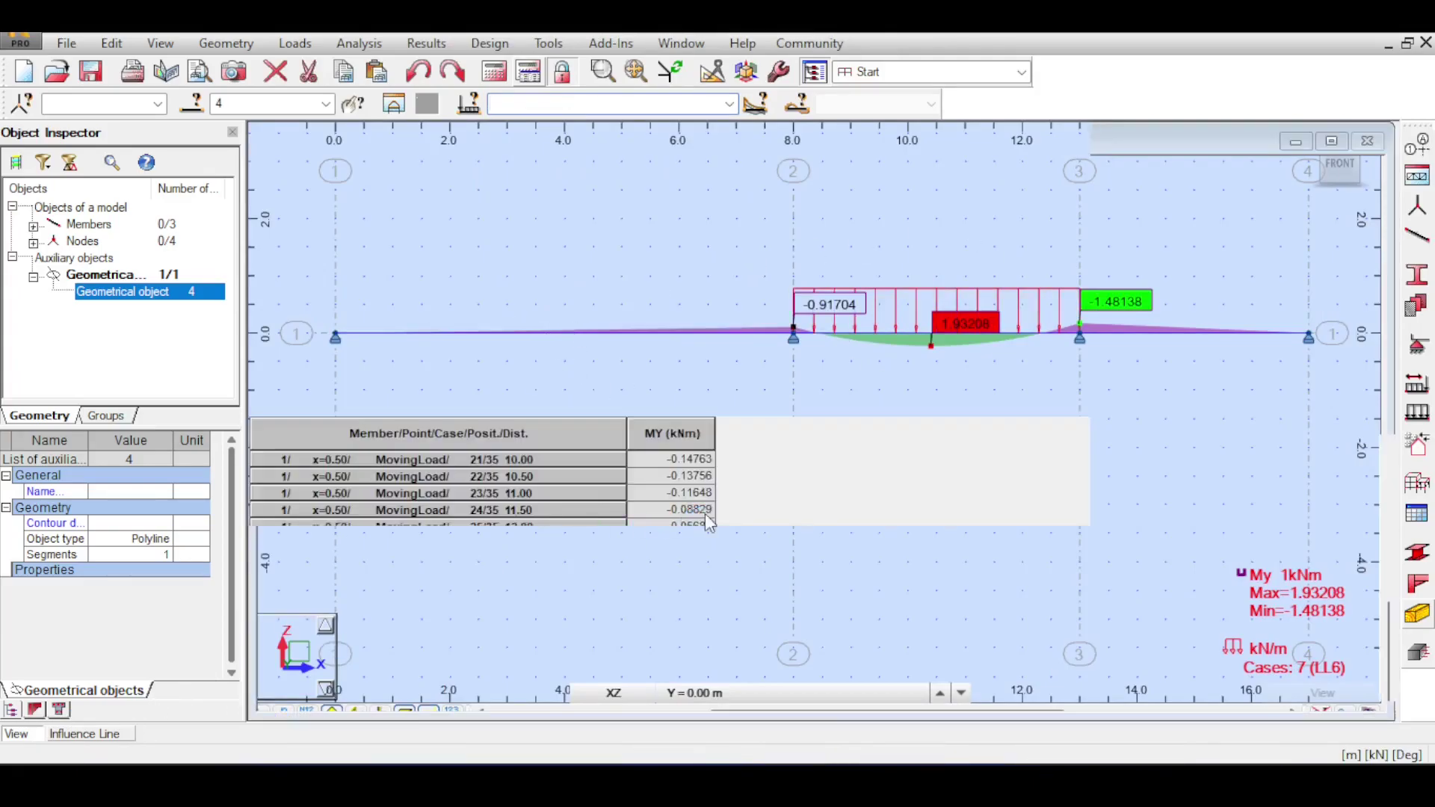
pyautogui.click(112, 733)
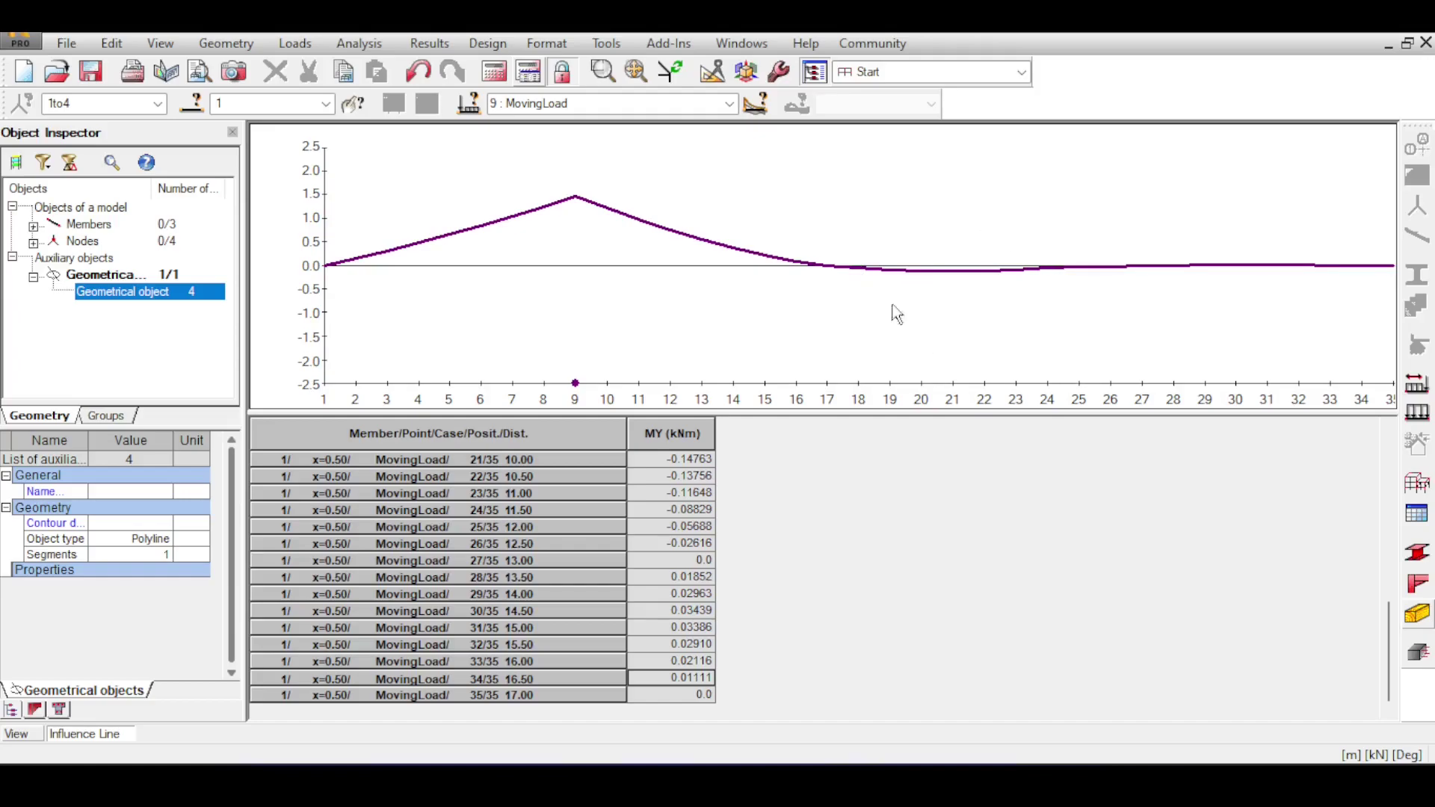
pyautogui.click(16, 733)
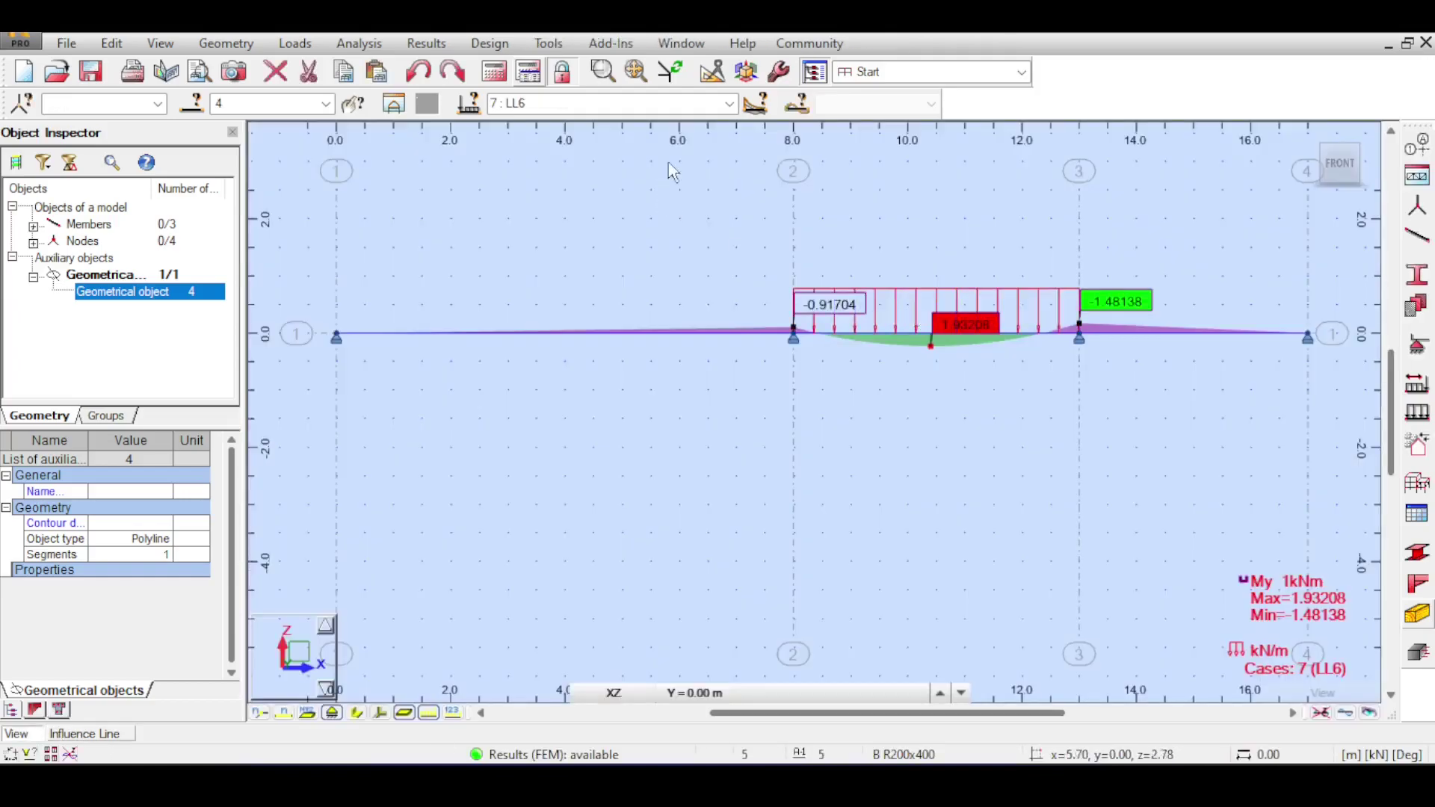
# Switch the load case via 1 : DL1 to 2 : LL1, with -5.93736 over support 2 and 5.30648 maximum.
pyautogui.click(729, 104)
pyautogui.click(669, 122)
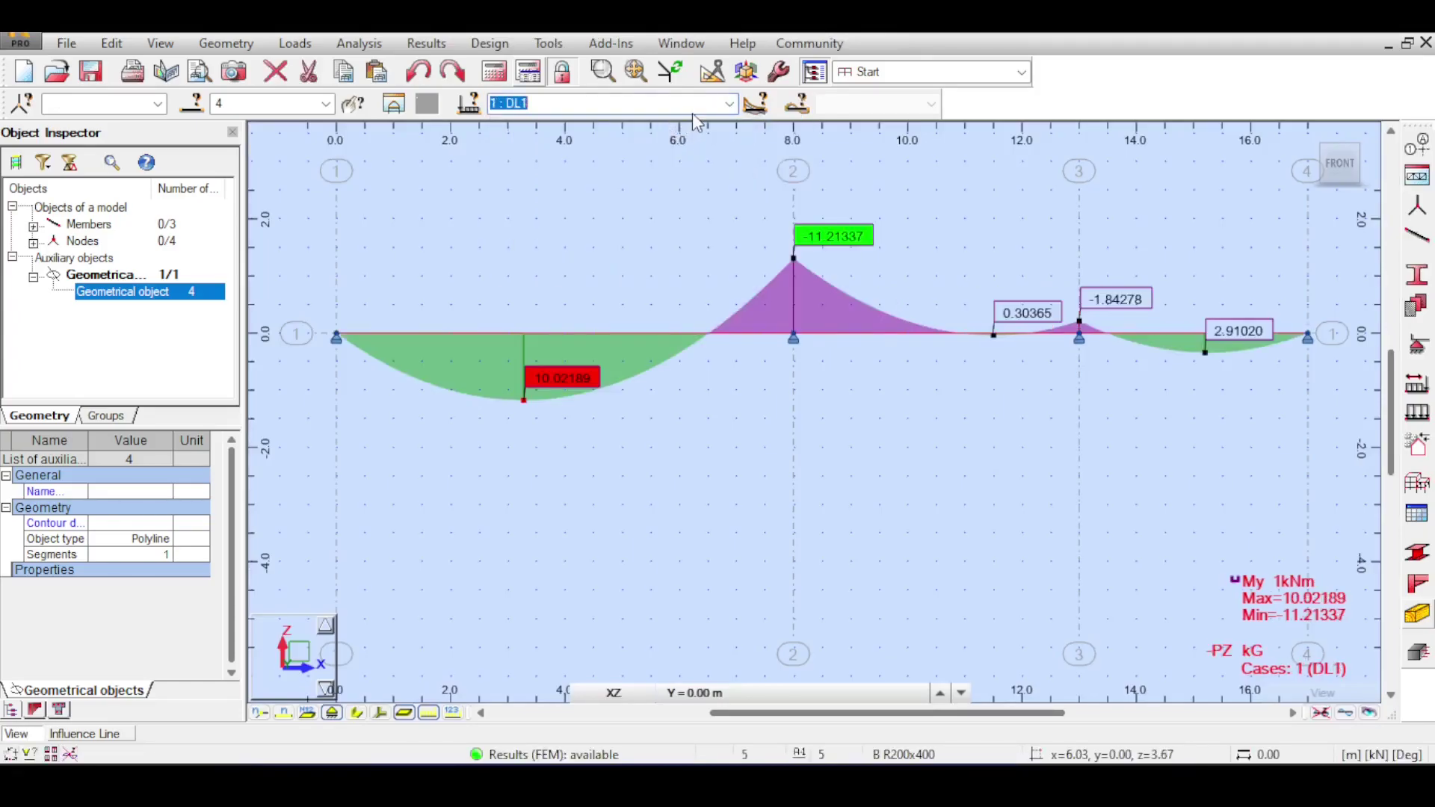
pyautogui.scroll(-1, 692, 114)
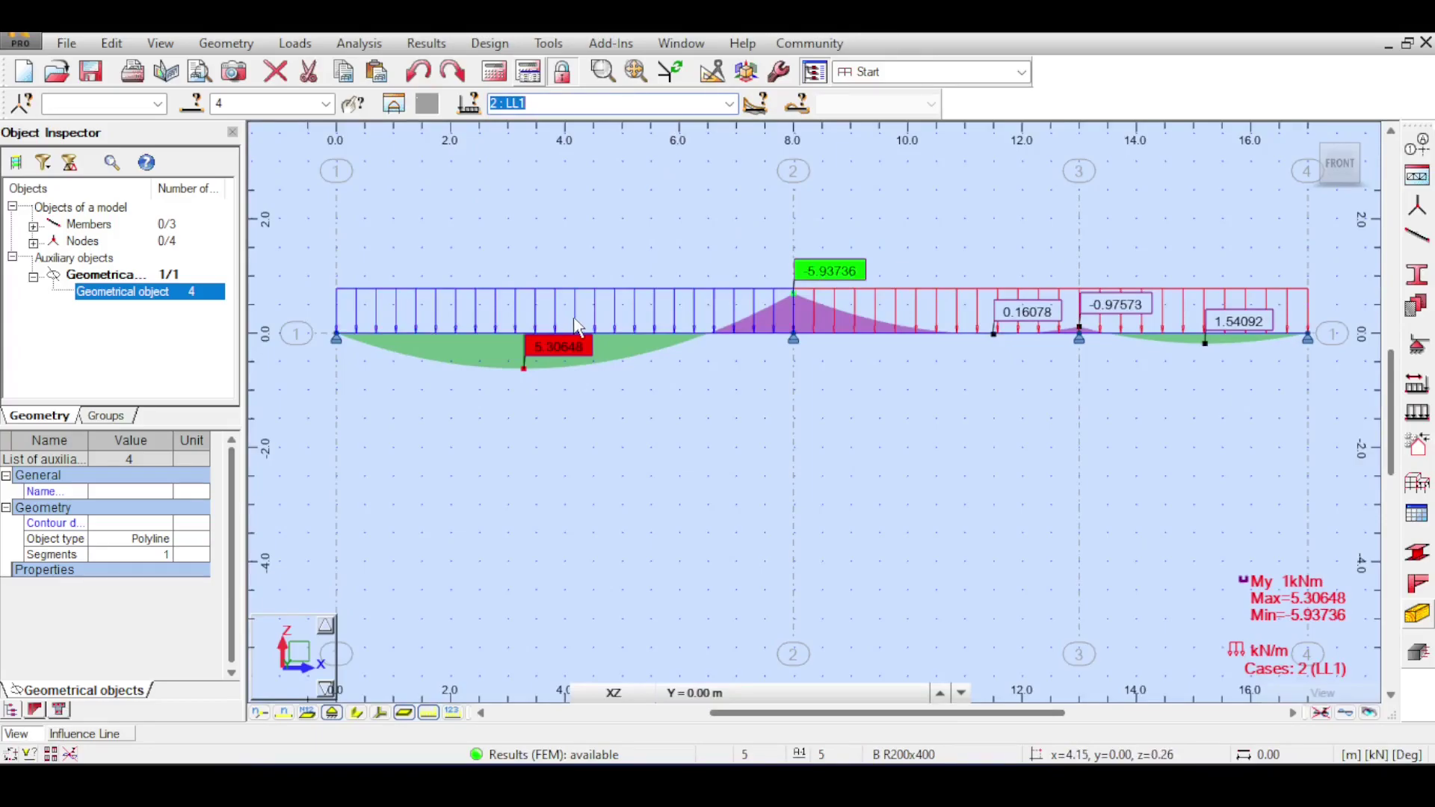
pyautogui.click(82, 733)
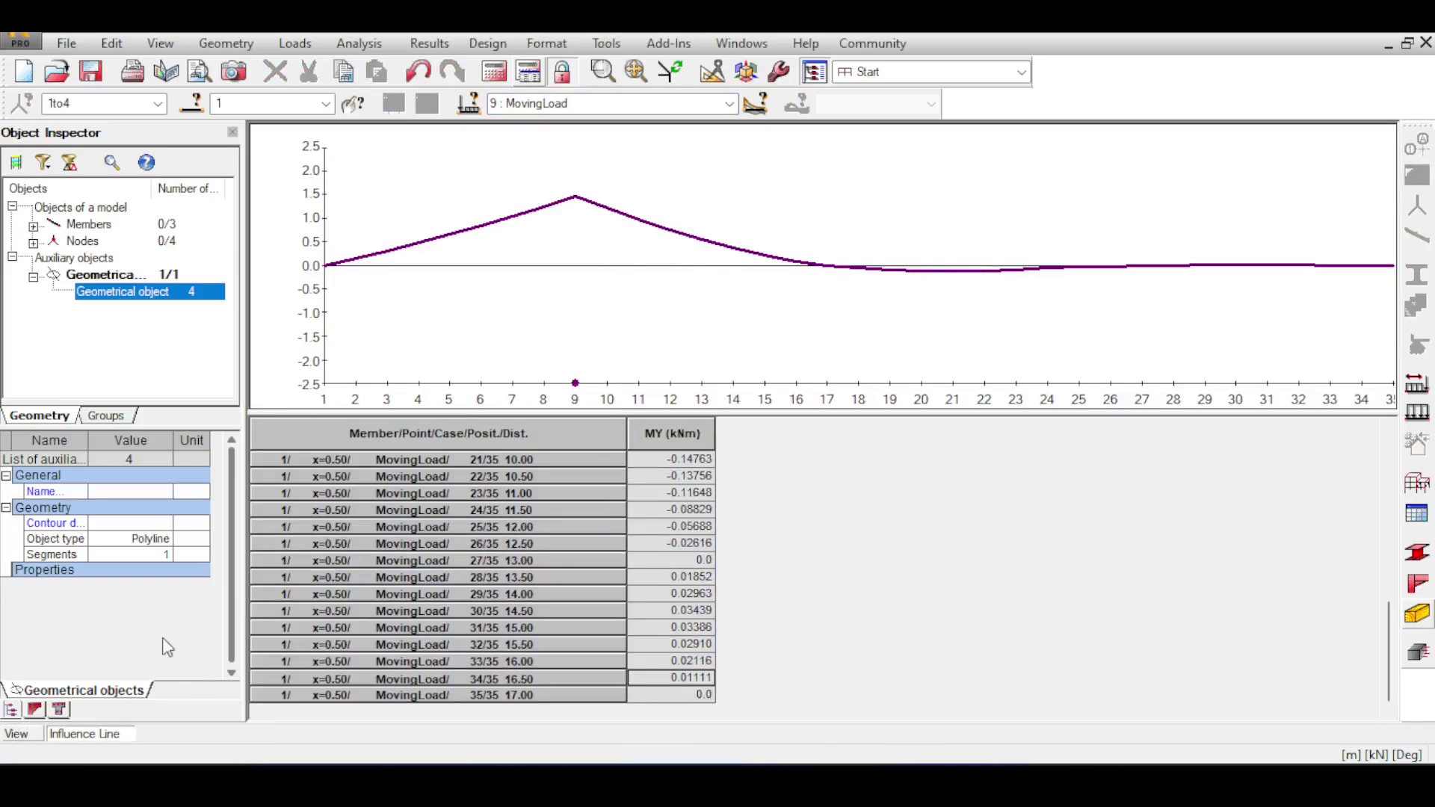
pyautogui.click(34, 736)
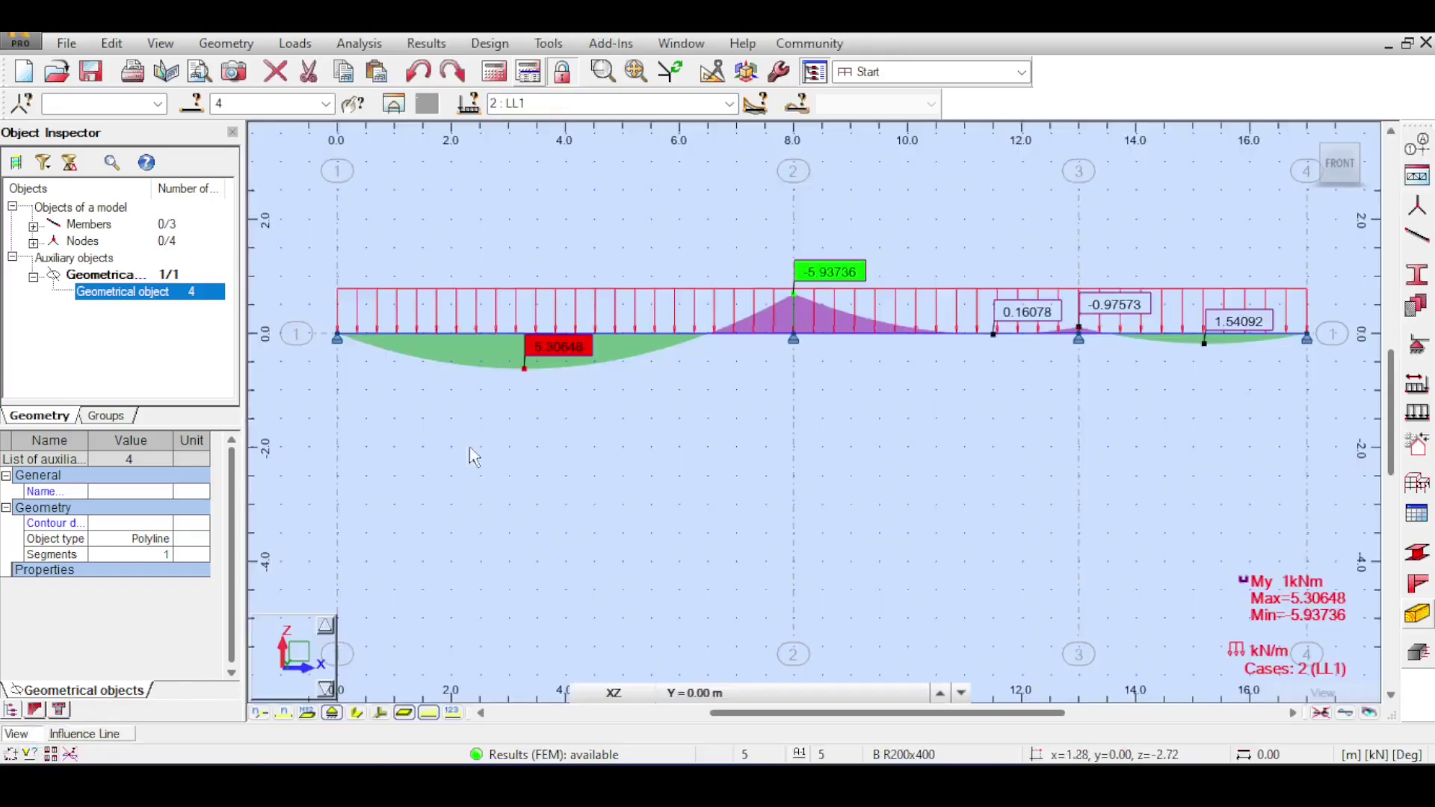
pyautogui.rightClick(575, 329)
# Plot My along member 1 in its properties, reading 5.03132 kNm at x = 4.00 m.
pyautogui.click(535, 744)
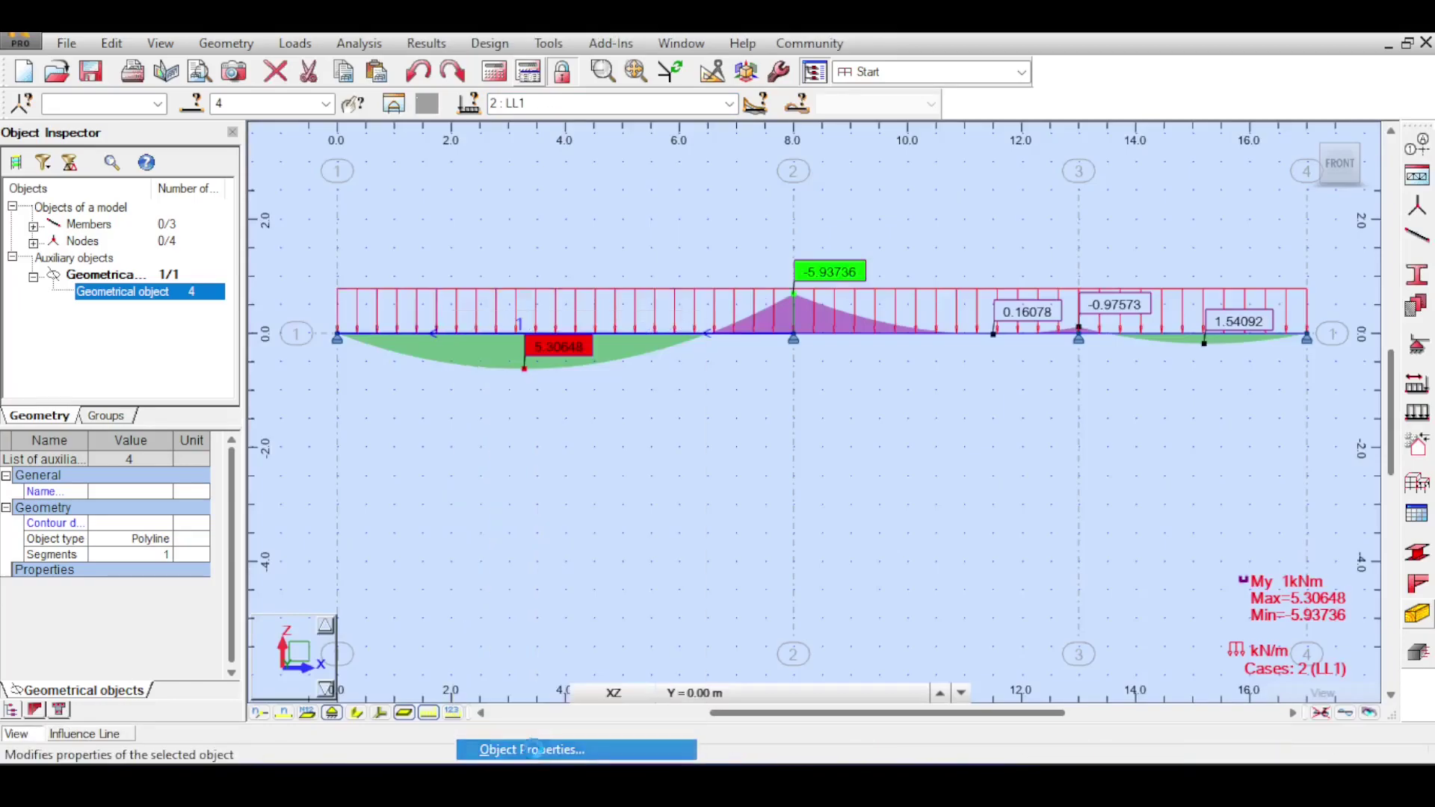
pyautogui.moveTo(1120, 151); pyautogui.dragTo(805, 155)
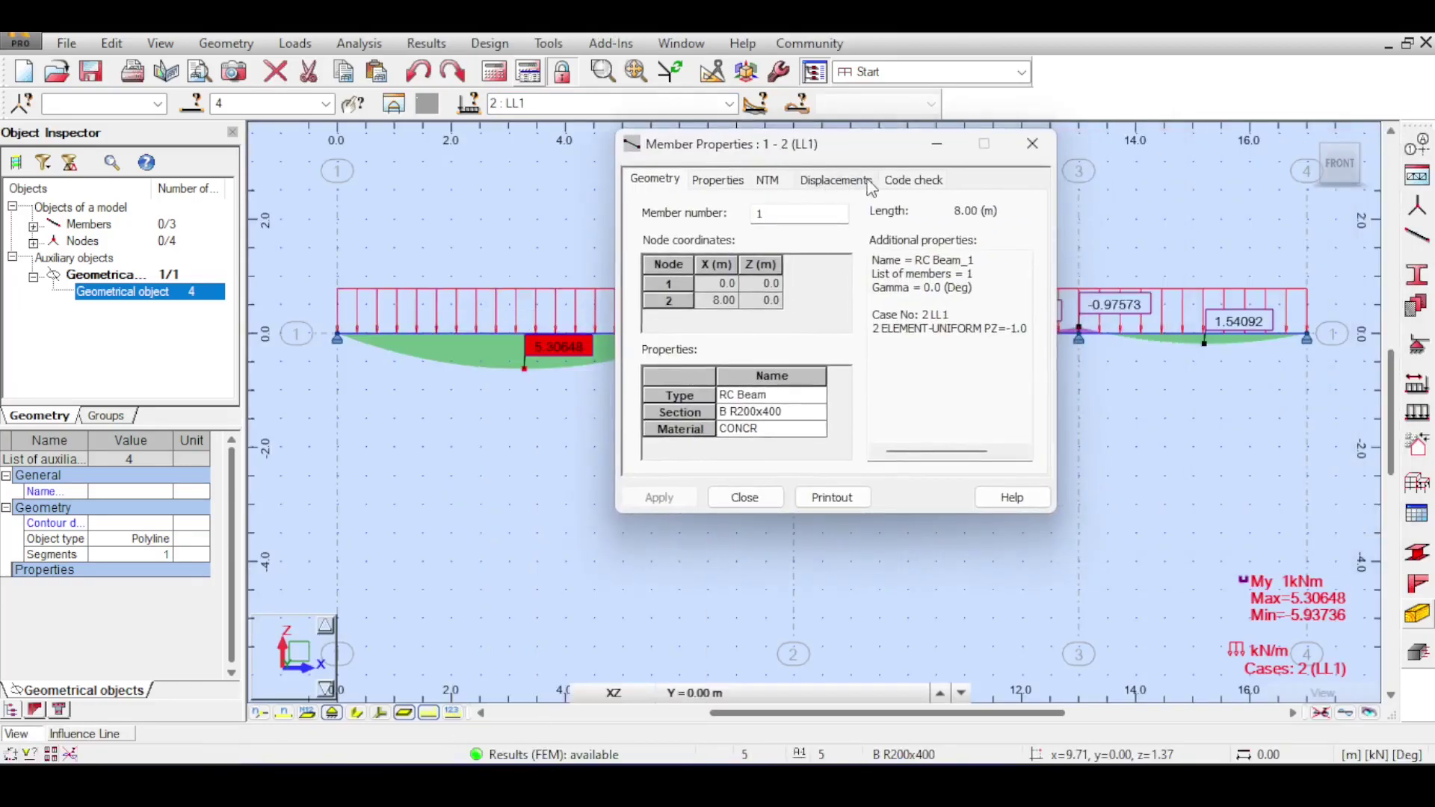
pyautogui.click(762, 181)
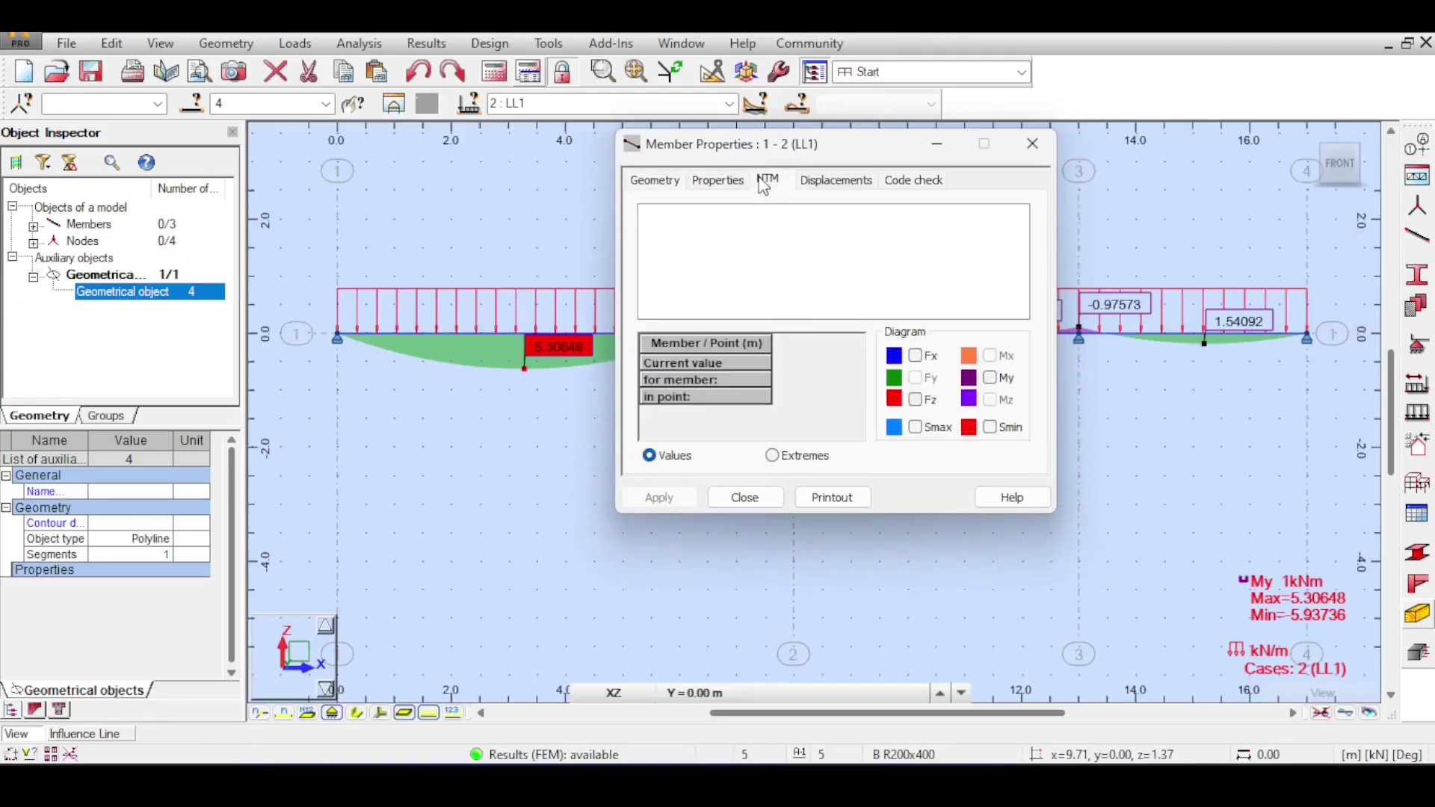
pyautogui.click(1005, 381)
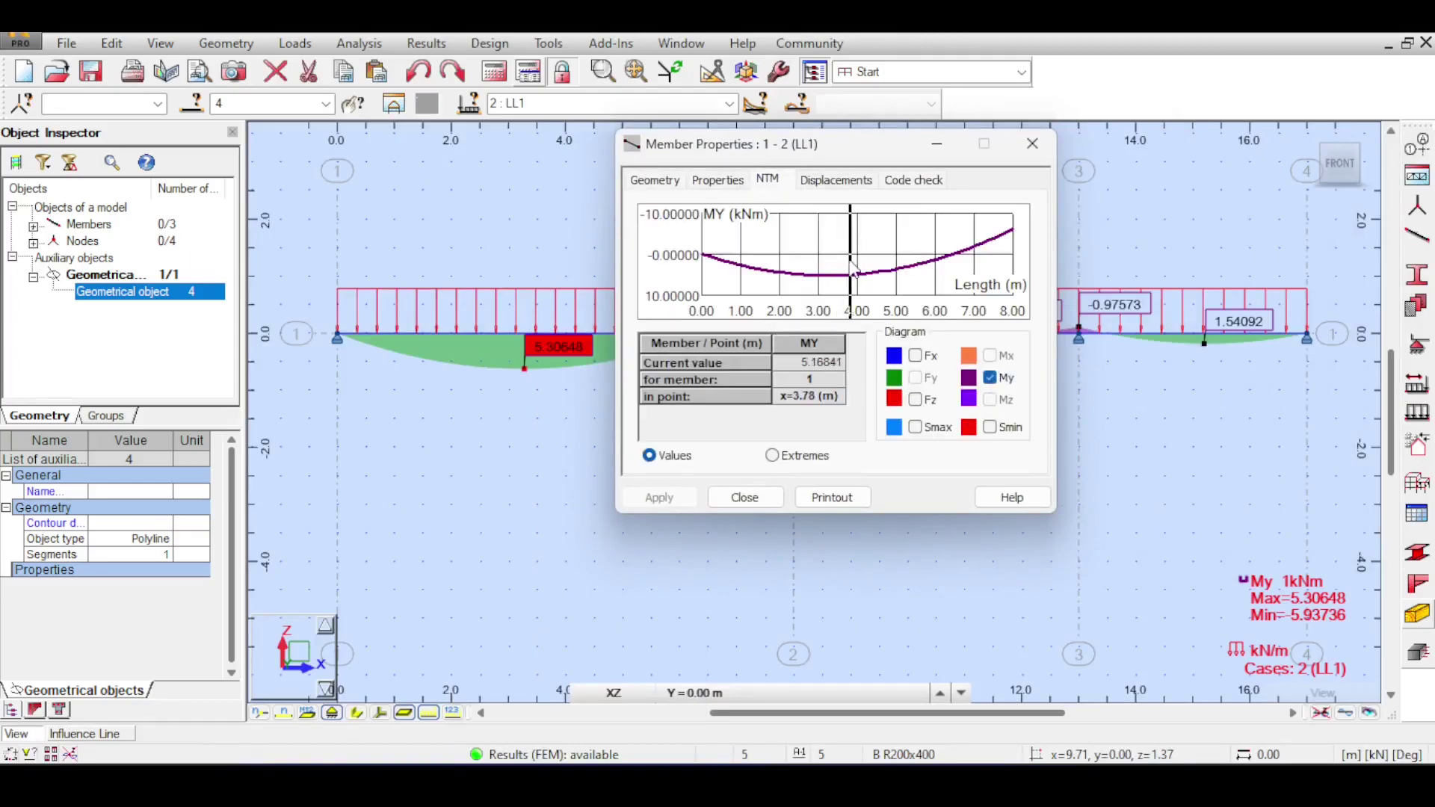
pyautogui.moveTo(854, 269); pyautogui.dragTo(854, 269)
pyautogui.click(840, 278)
pyautogui.moveTo(835, 250); pyautogui.dragTo(860, 271)
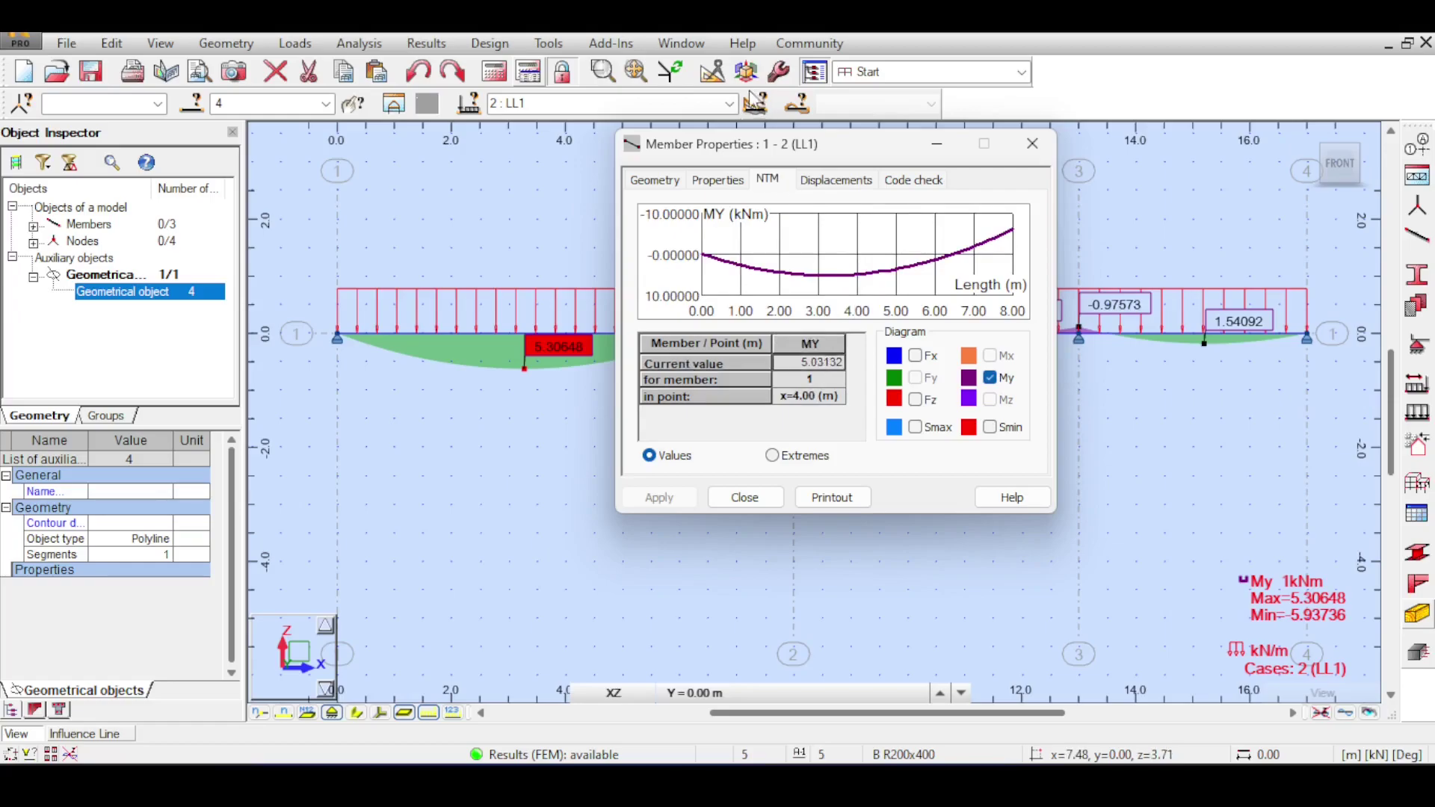
# Review the midspan influence line chart, selecting the positive ordinates along the first span.
pyautogui.moveTo(751, 151); pyautogui.dragTo(239, 124)
pyautogui.click(64, 734)
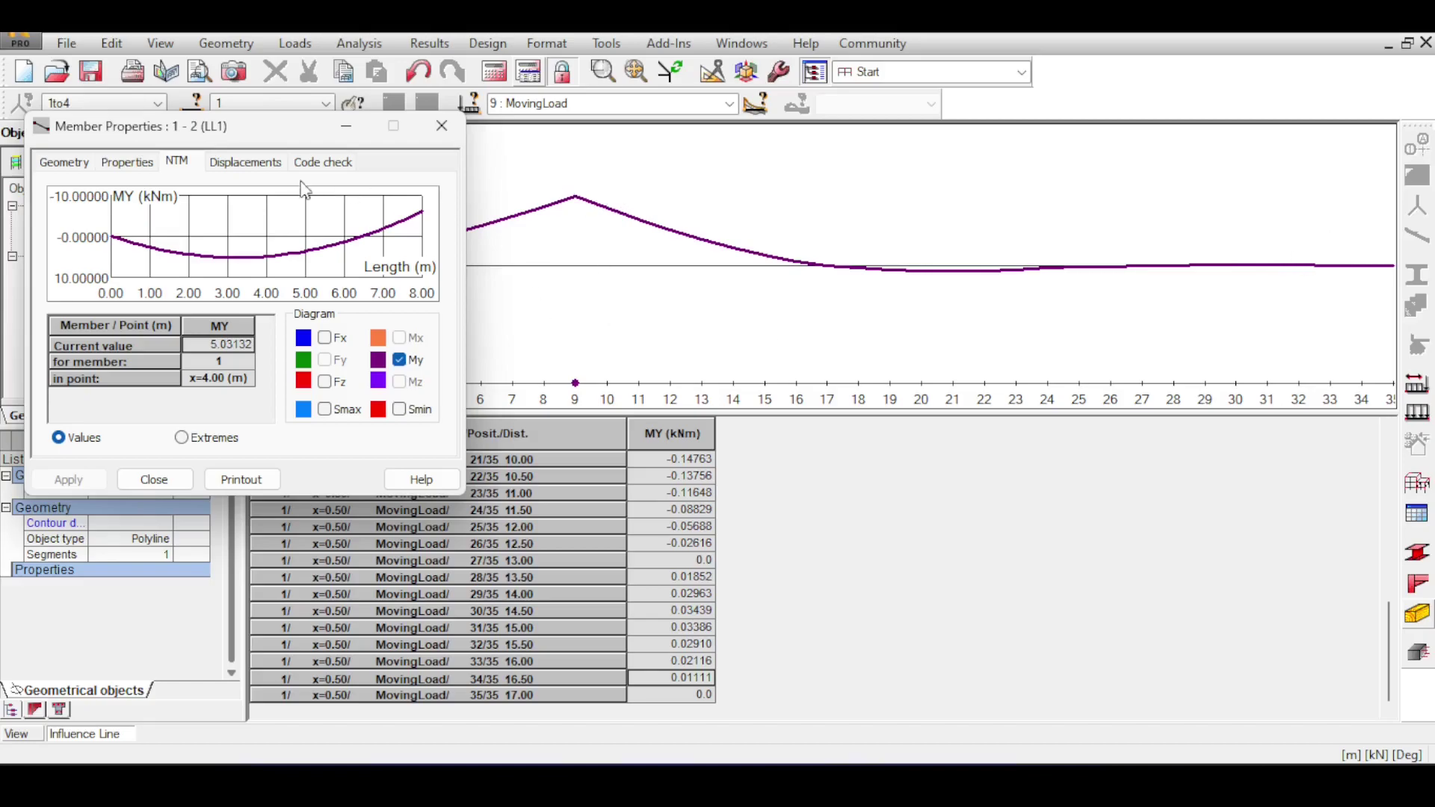
pyautogui.moveTo(272, 135); pyautogui.dragTo(976, 135)
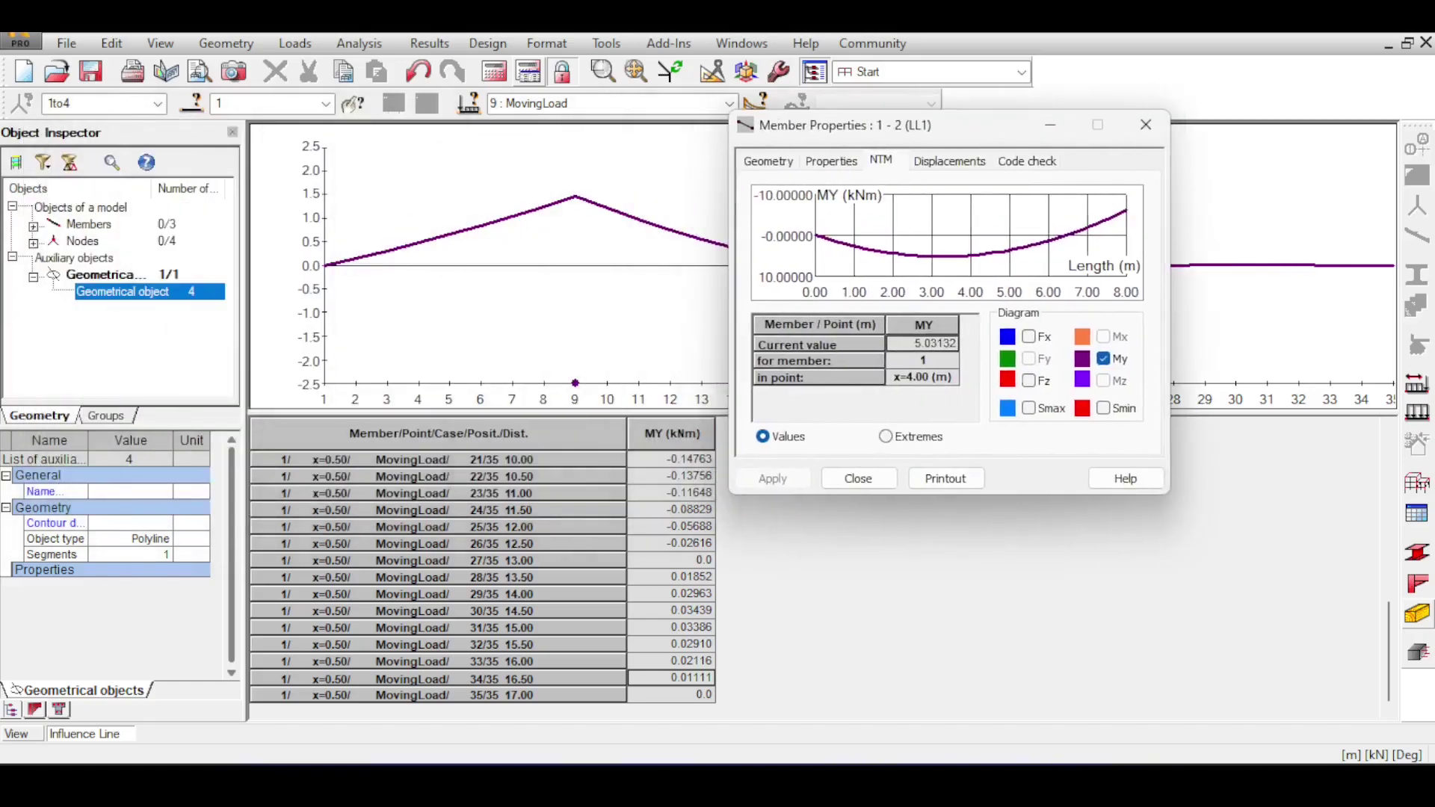
pyautogui.moveTo(837, 125); pyautogui.dragTo(977, 419)
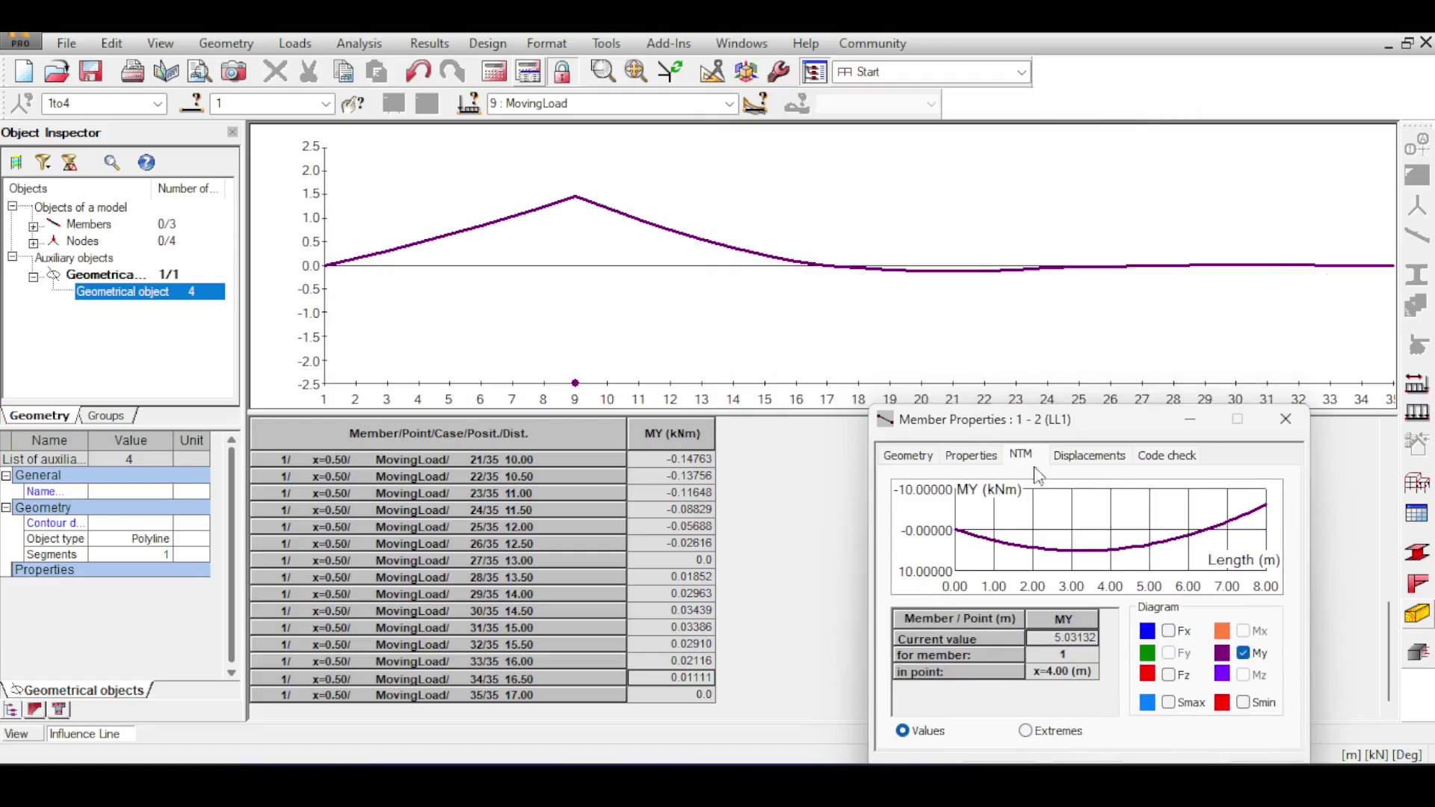
pyautogui.moveTo(699, 578); pyautogui.dragTo(689, 710)
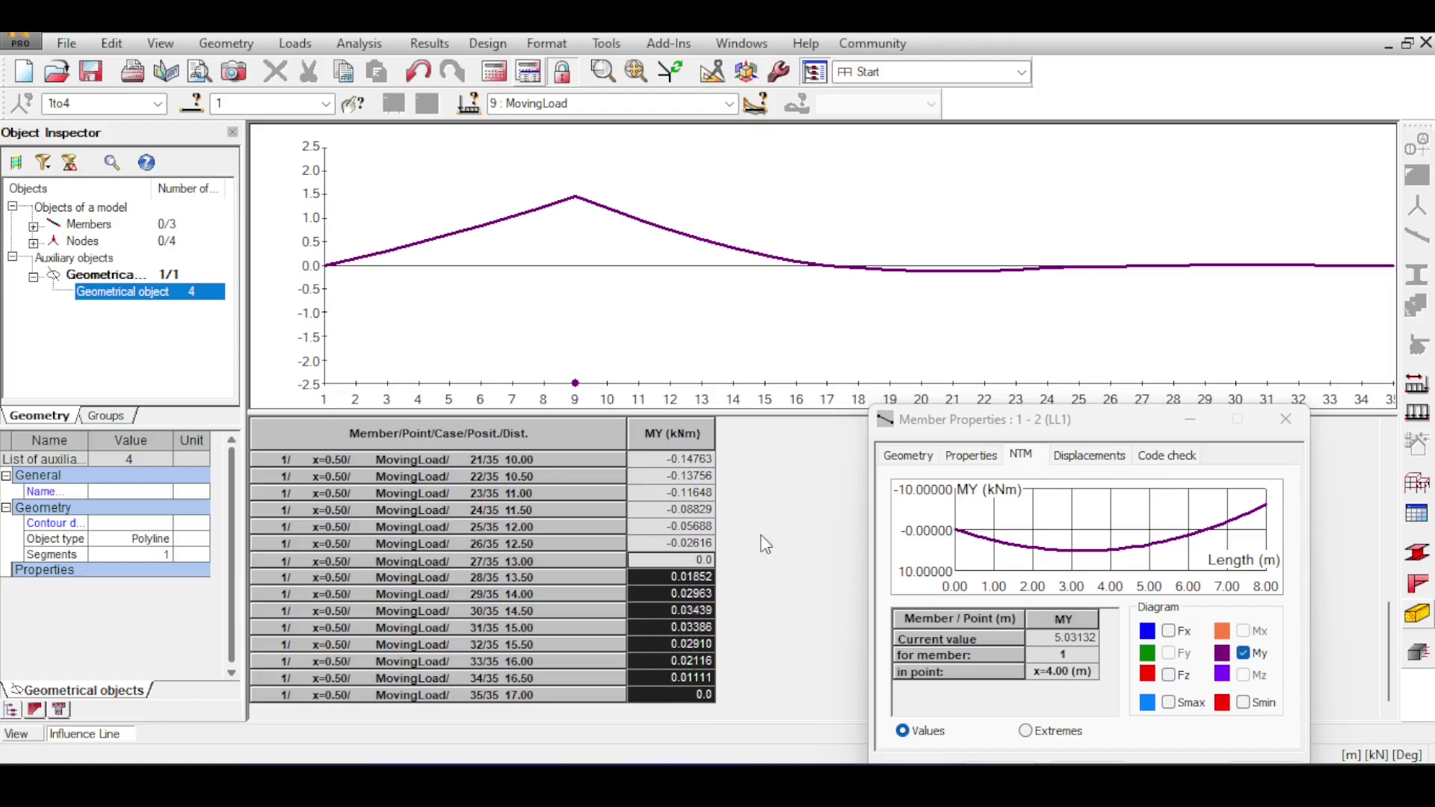
pyautogui.scroll(8, 1383, 586)
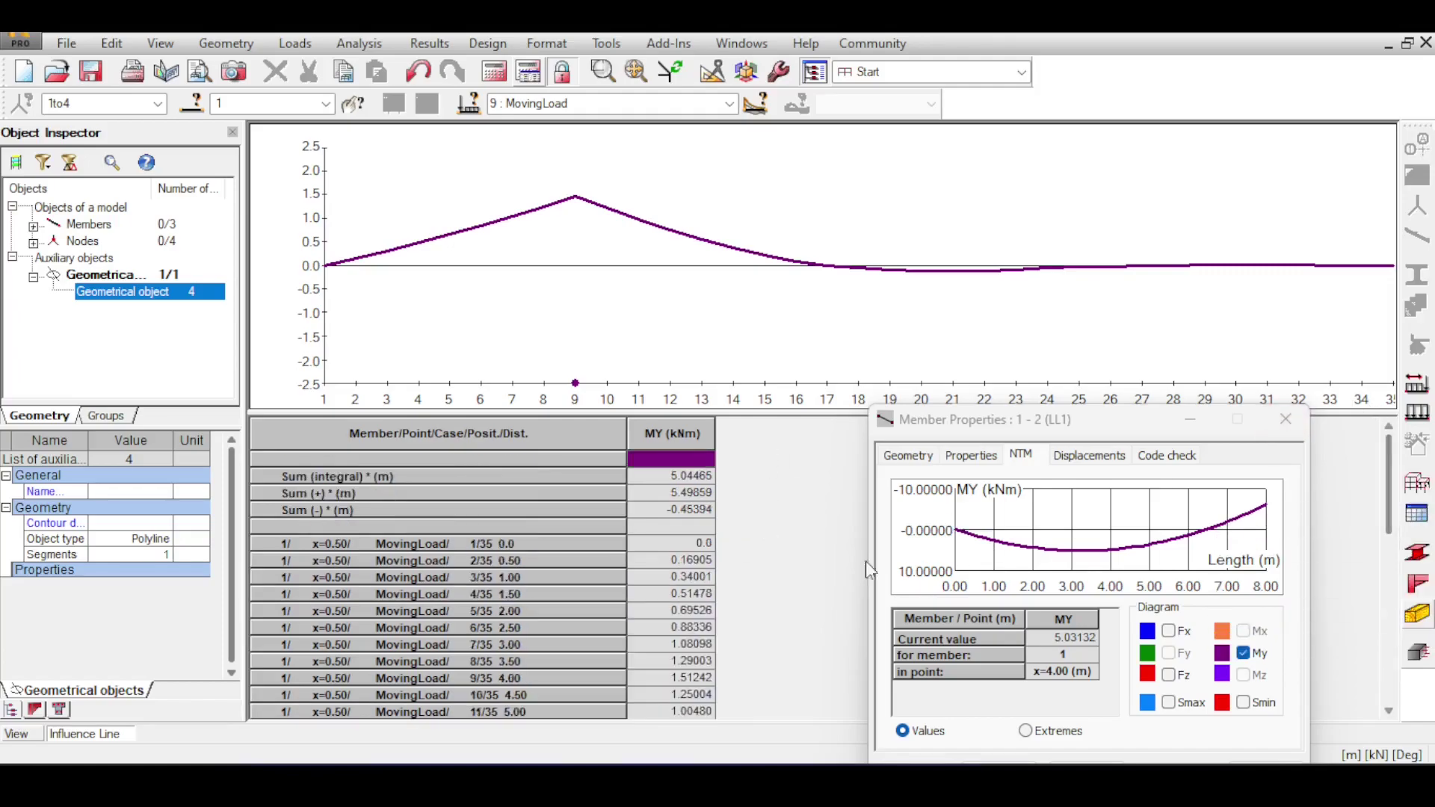
pyautogui.moveTo(700, 568); pyautogui.dragTo(697, 695)
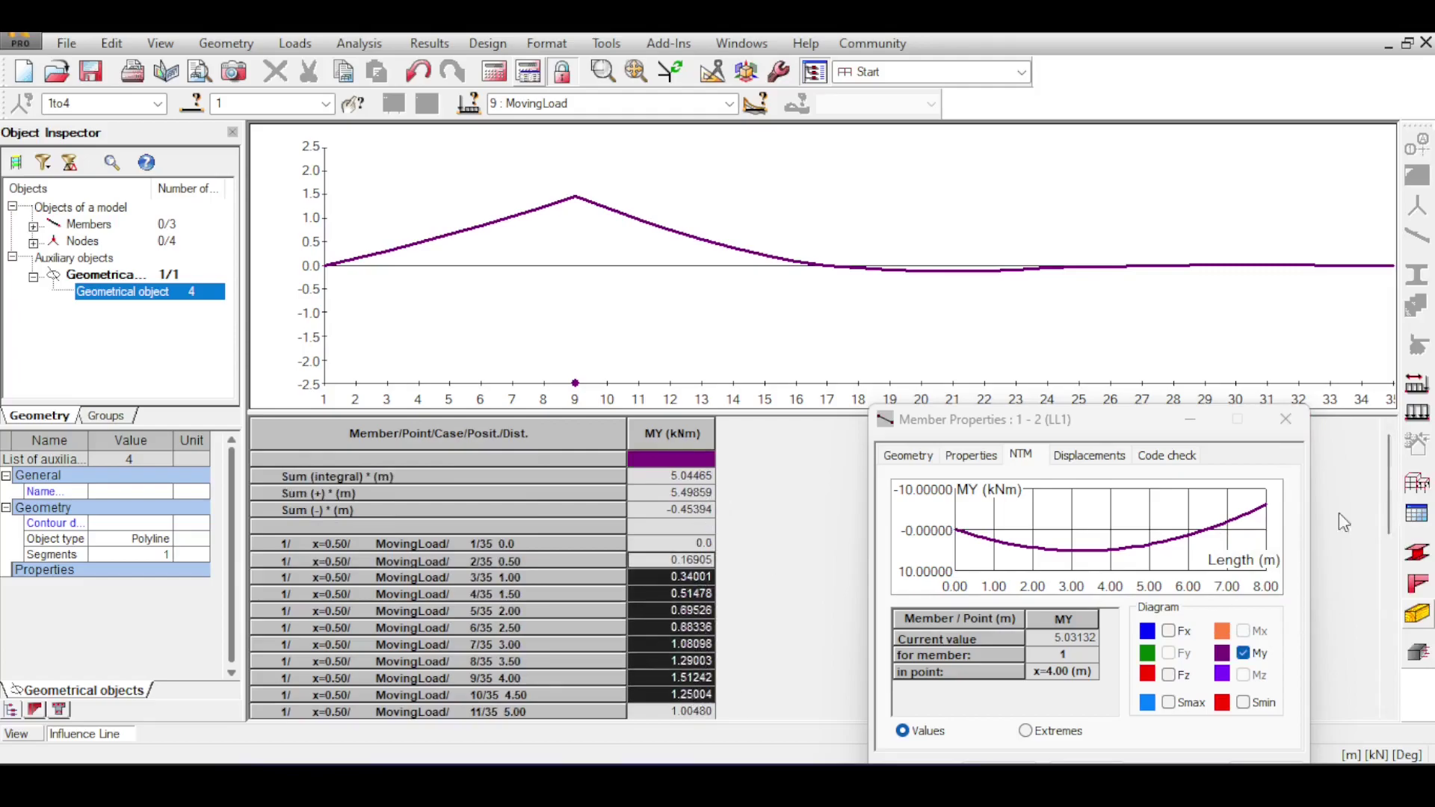
pyautogui.moveTo(1385, 471); pyautogui.dragTo(1364, 685)
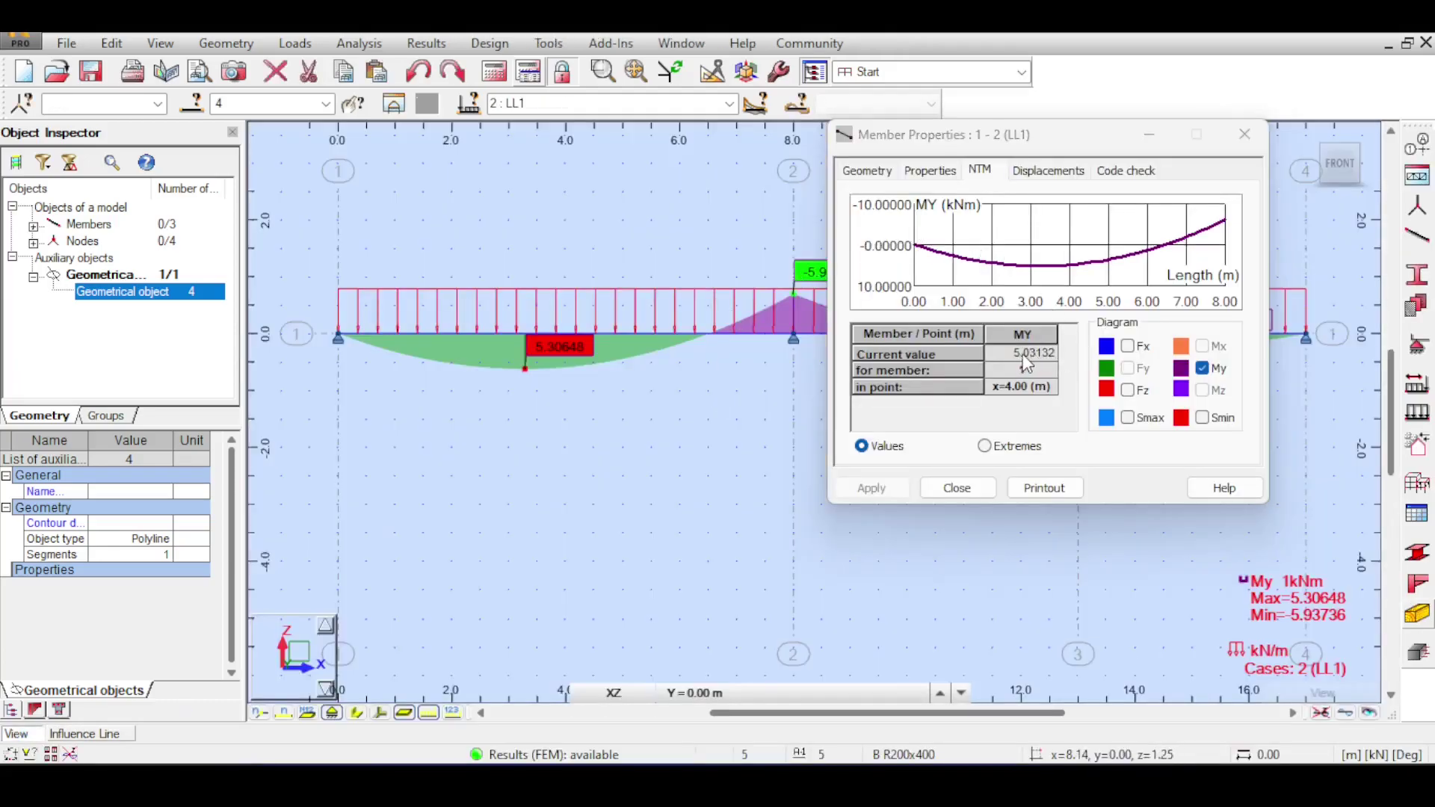
pyautogui.moveTo(928, 136); pyautogui.dragTo(952, 164)
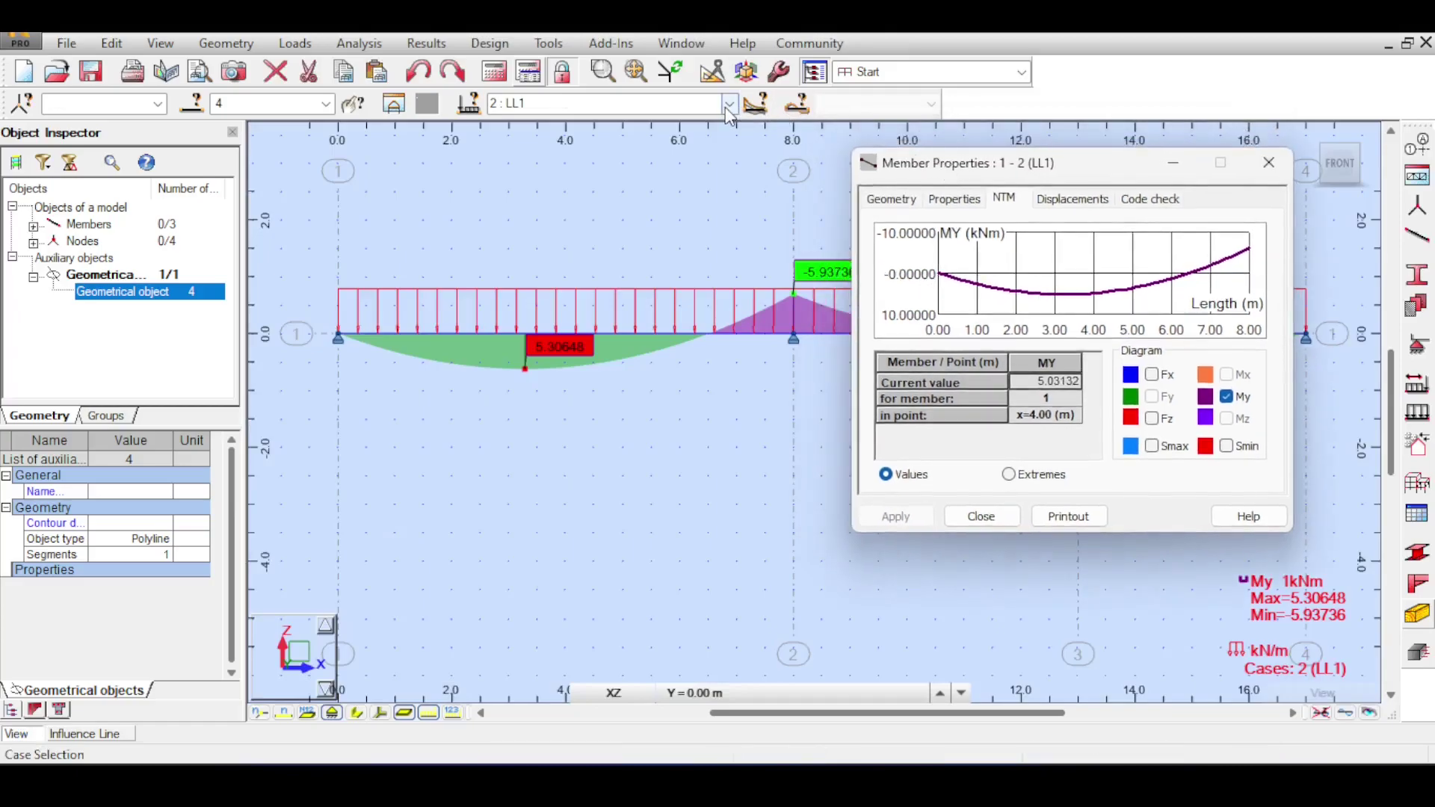
# Display member 1's moment results for load case 8 : LL7.
pyautogui.click(727, 106)
pyautogui.click(682, 143)
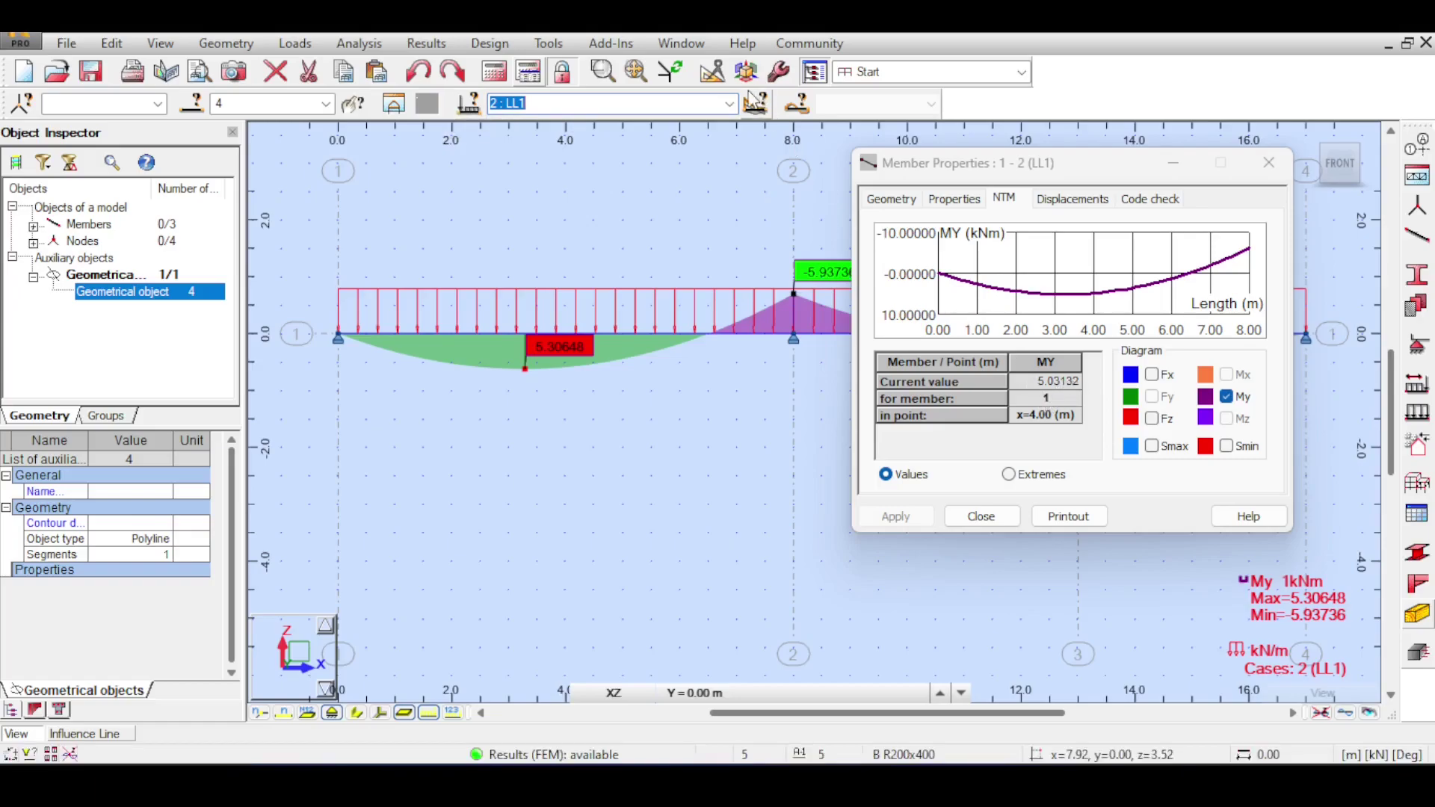
pyautogui.click(590, 104)
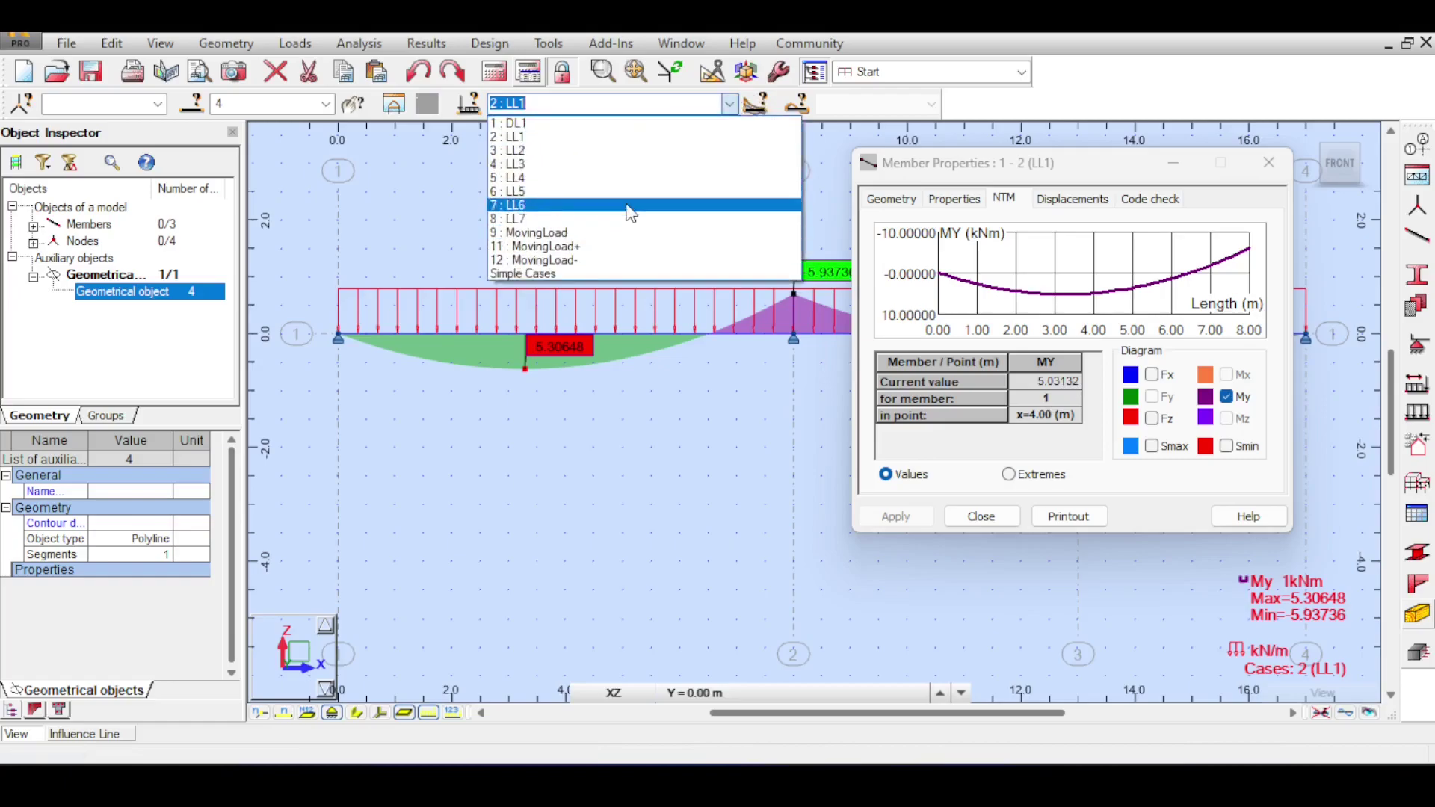
pyautogui.click(632, 219)
pyautogui.moveTo(1041, 163); pyautogui.dragTo(1057, 405)
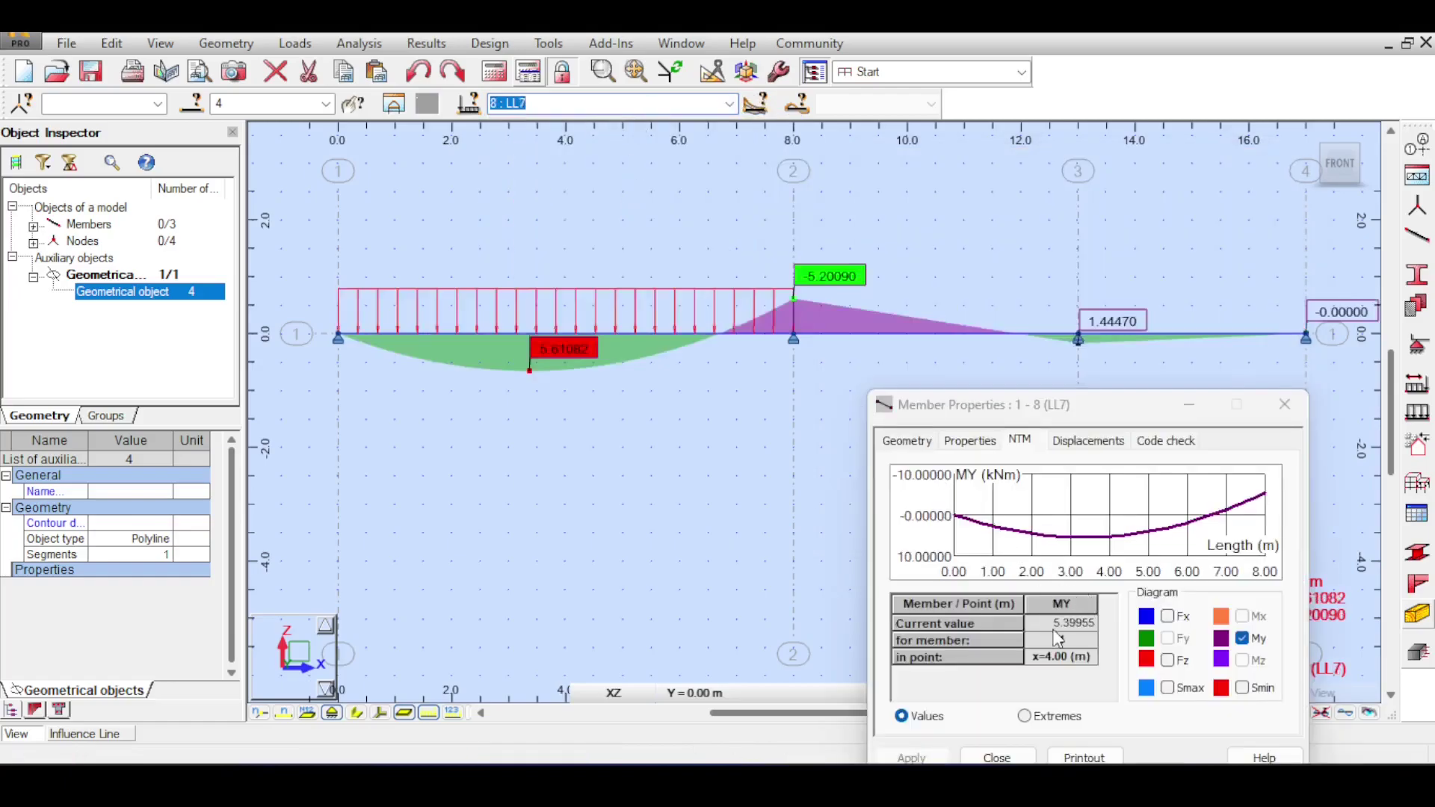
# Switch to case 5 : LL4, loading spans one and three, for 5.48984 kNm at midspan.
pyautogui.click(658, 104)
pyautogui.click(621, 179)
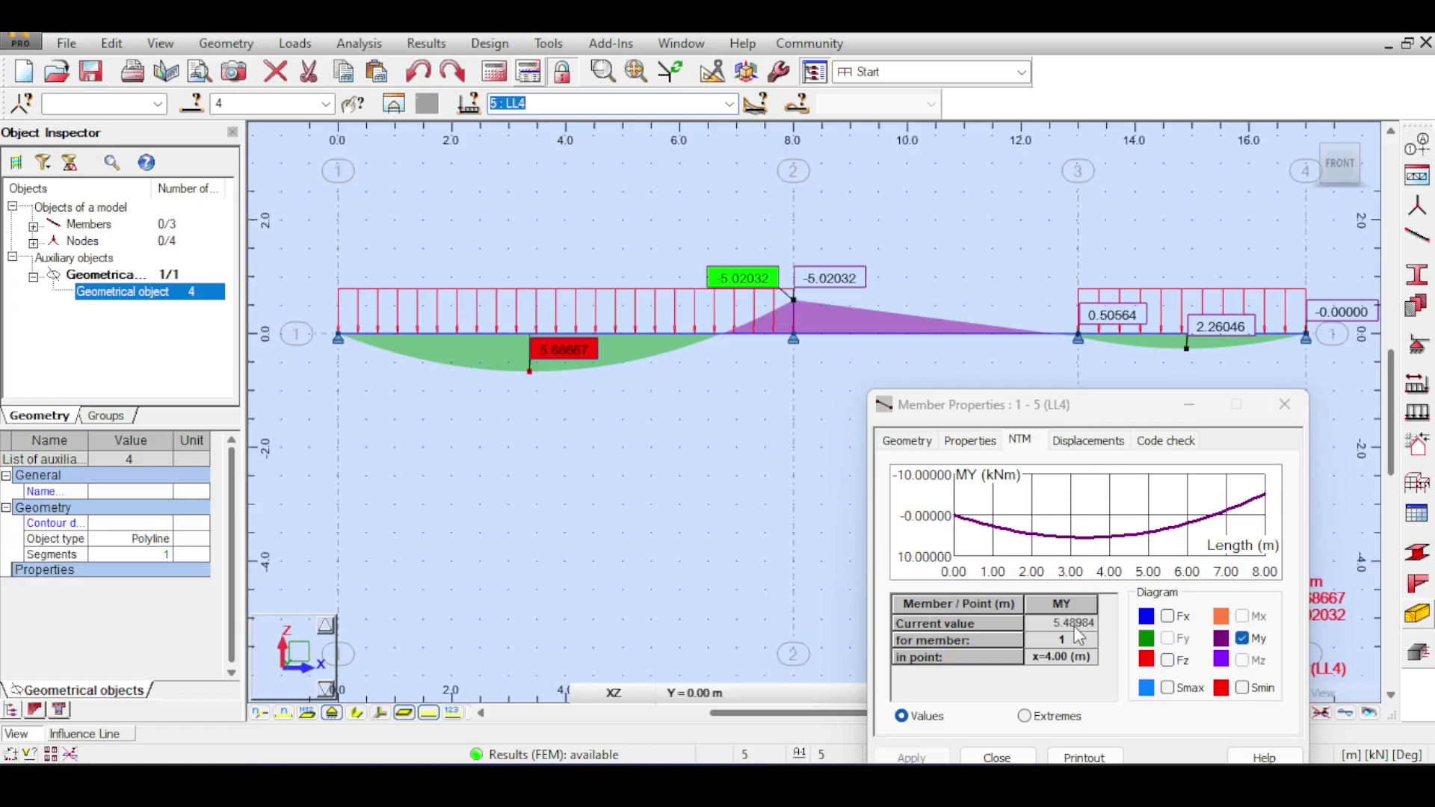
pyautogui.click(112, 734)
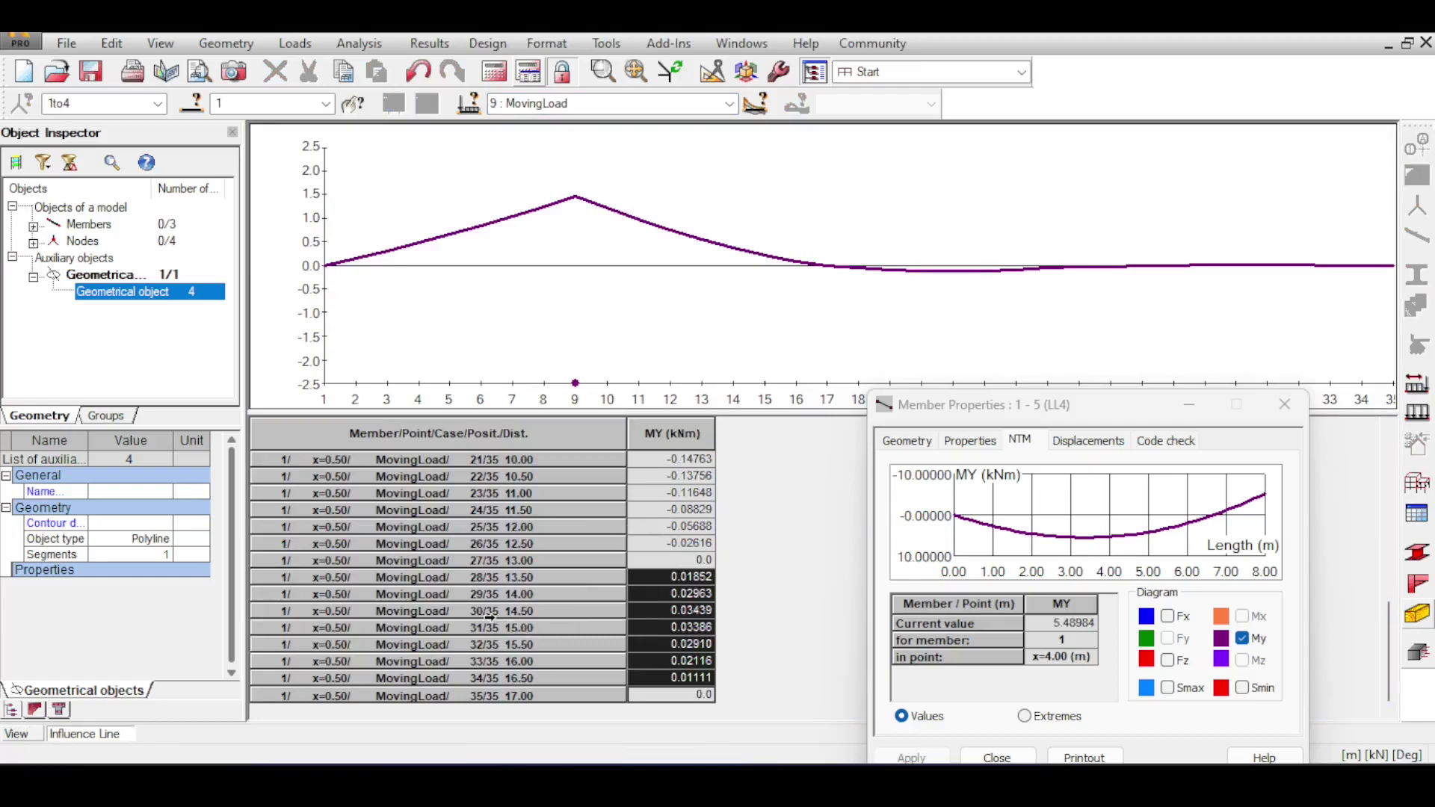
pyautogui.click(18, 735)
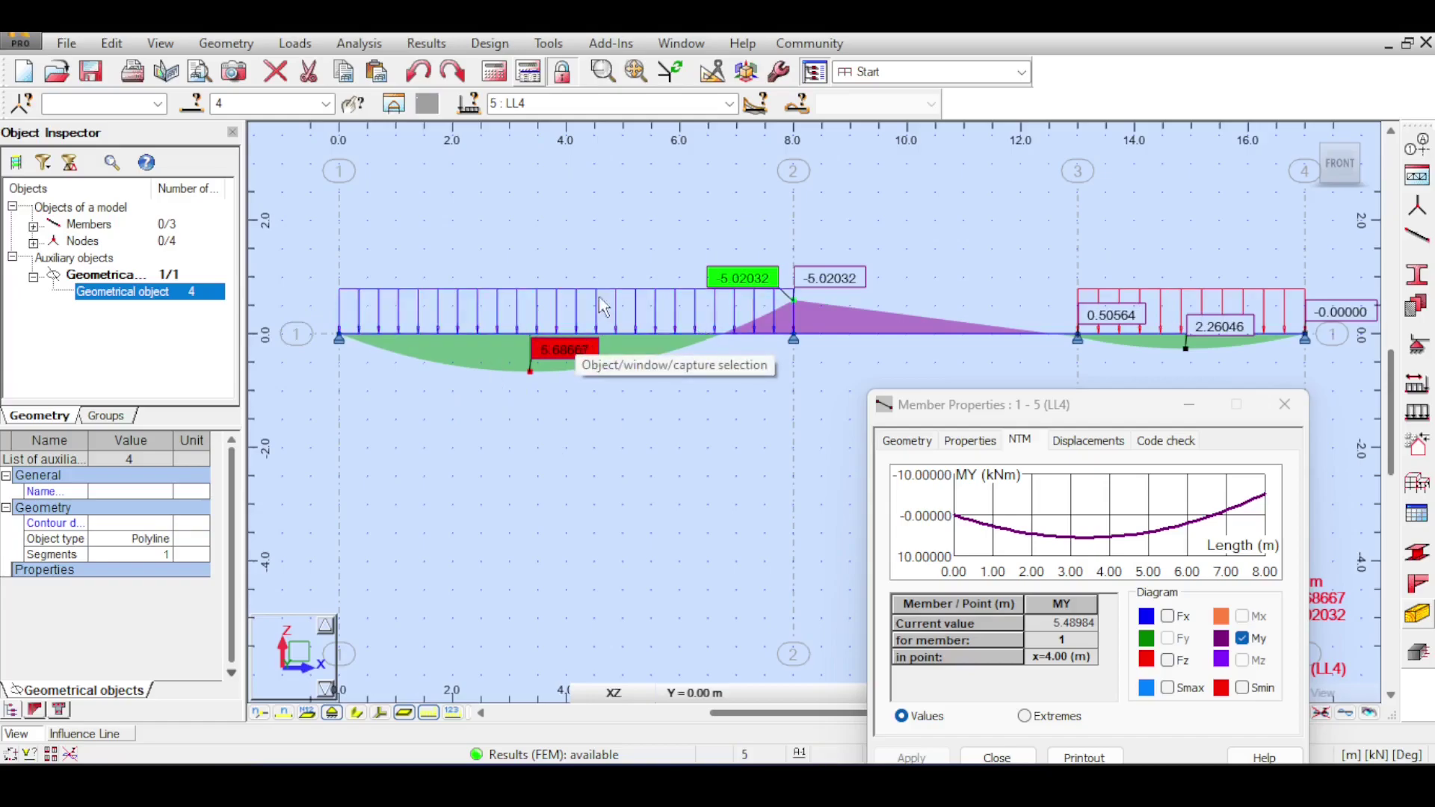
# Zoom and pan to recentre the beam, then clear the current selection.
pyautogui.scroll(-3, 710, 239)
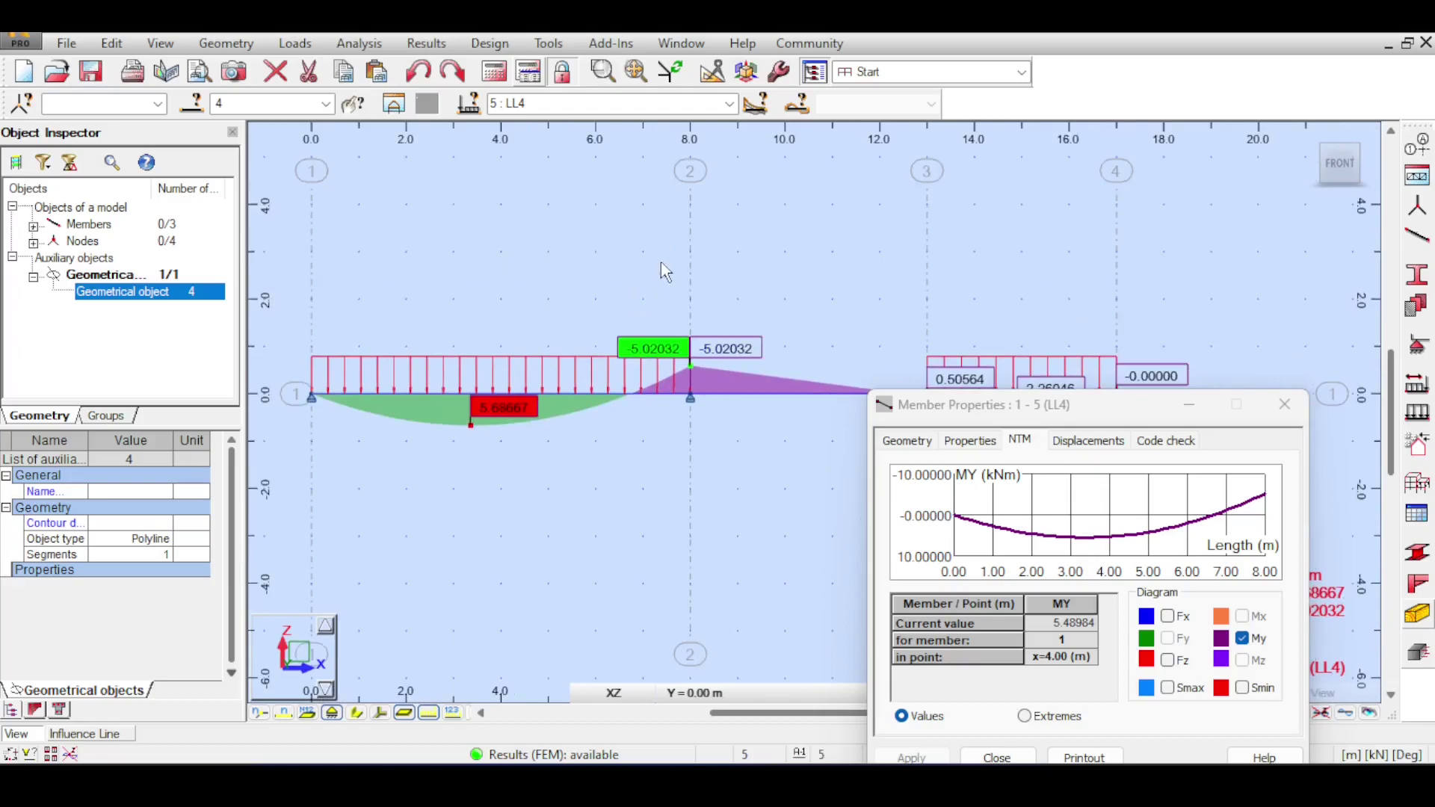
pyautogui.scroll(-3, 752, 219)
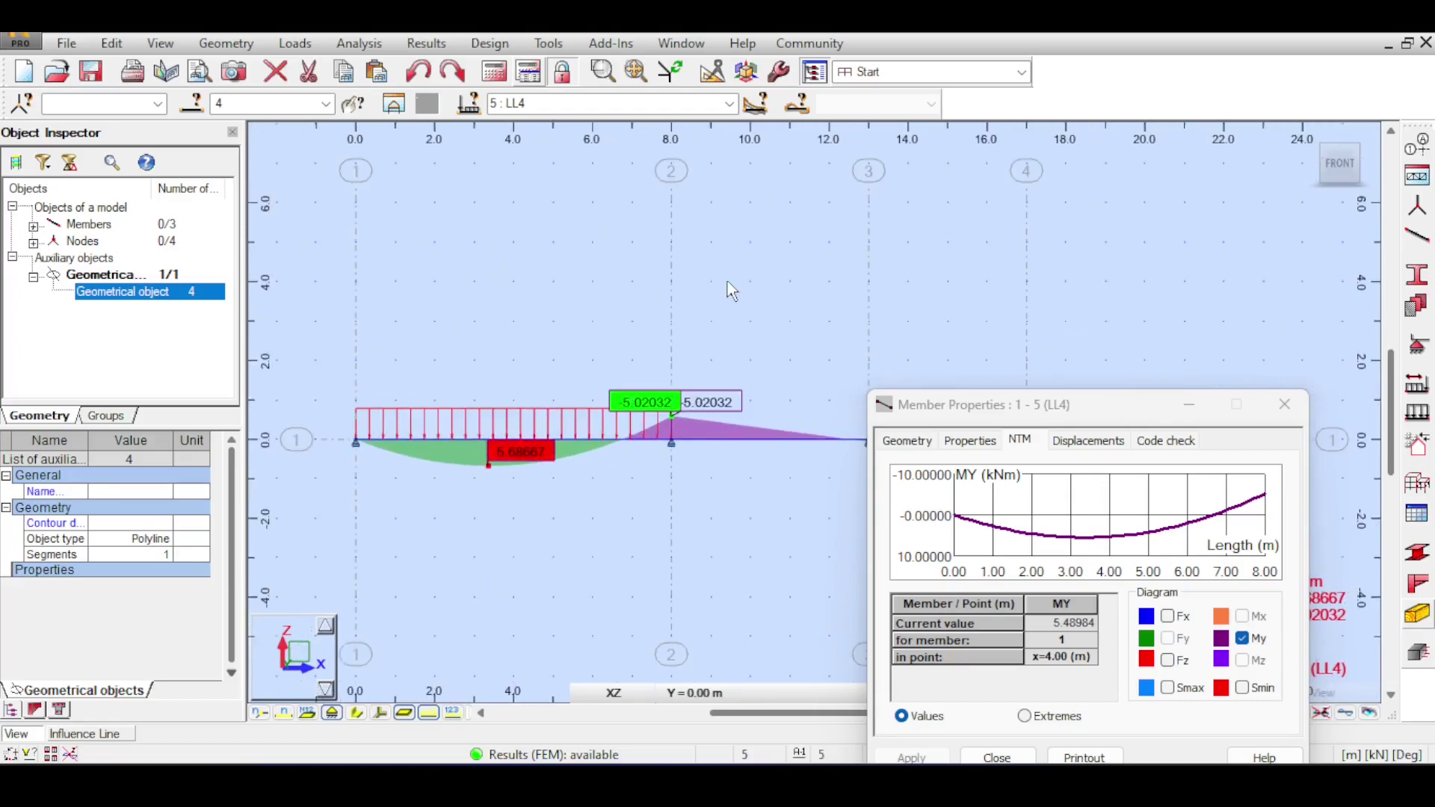
pyautogui.scroll(-2, 729, 284)
pyautogui.moveTo(712, 278); pyautogui.dragTo(672, 229, button='middle')
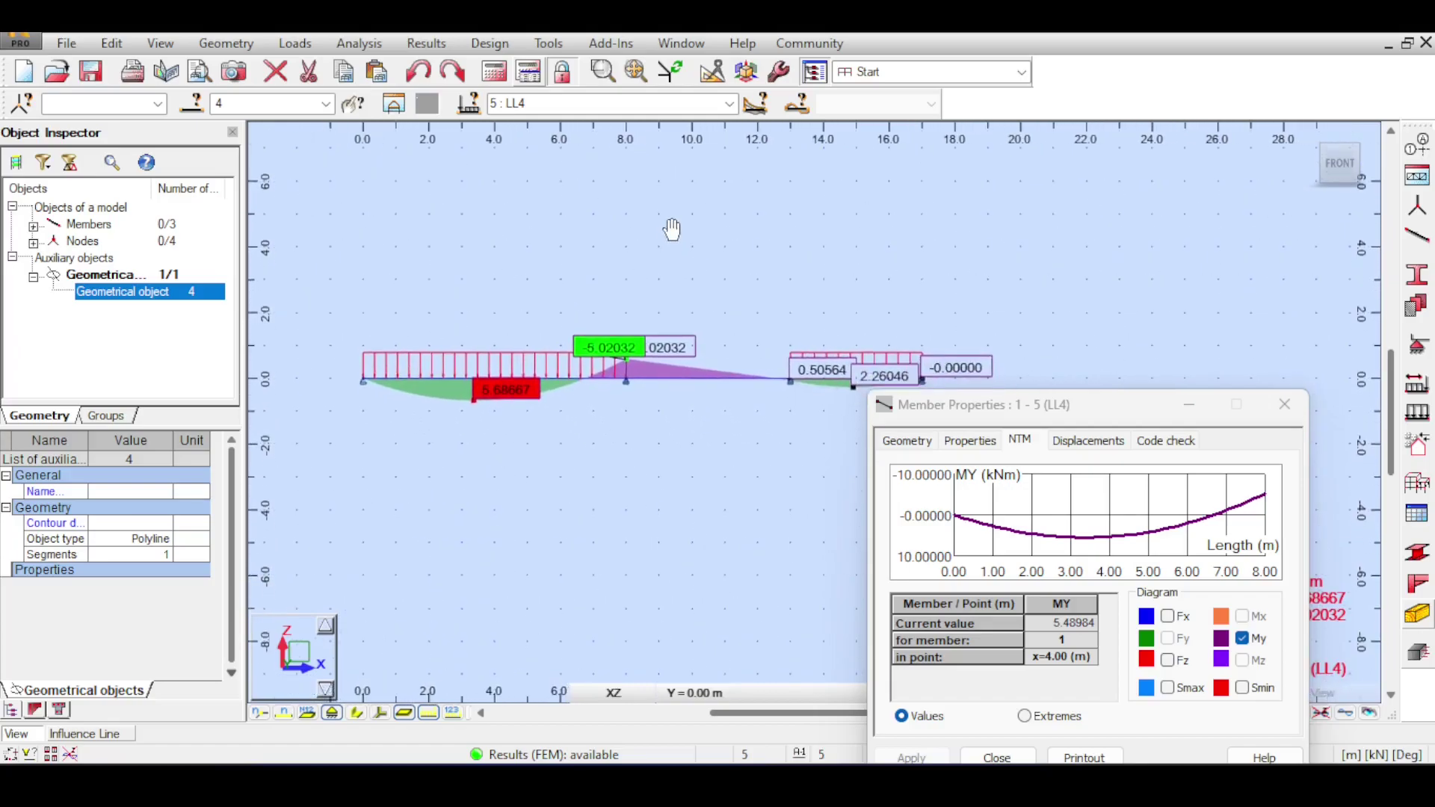
pyautogui.scroll(-1, 676, 231)
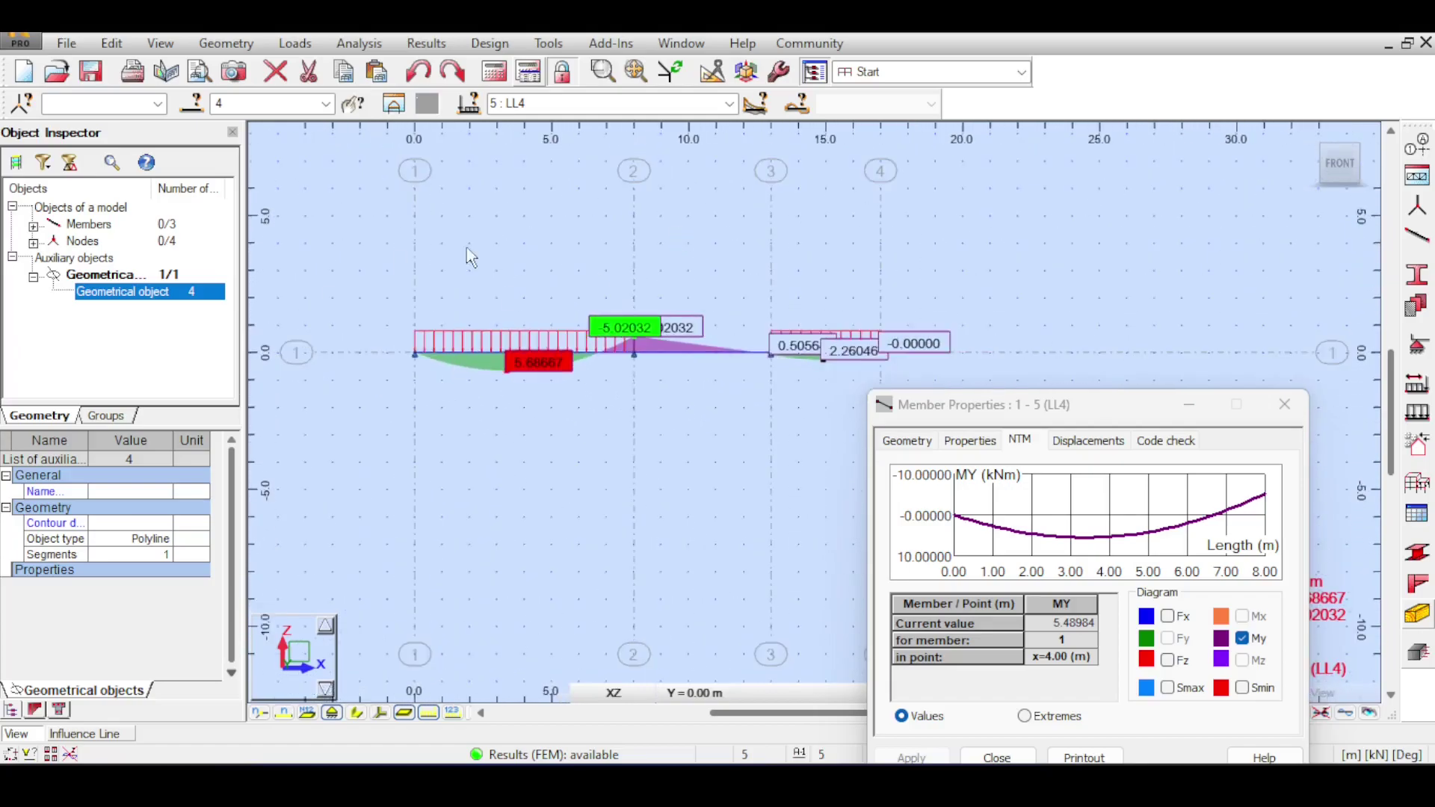
pyautogui.scroll(3, 478, 306)
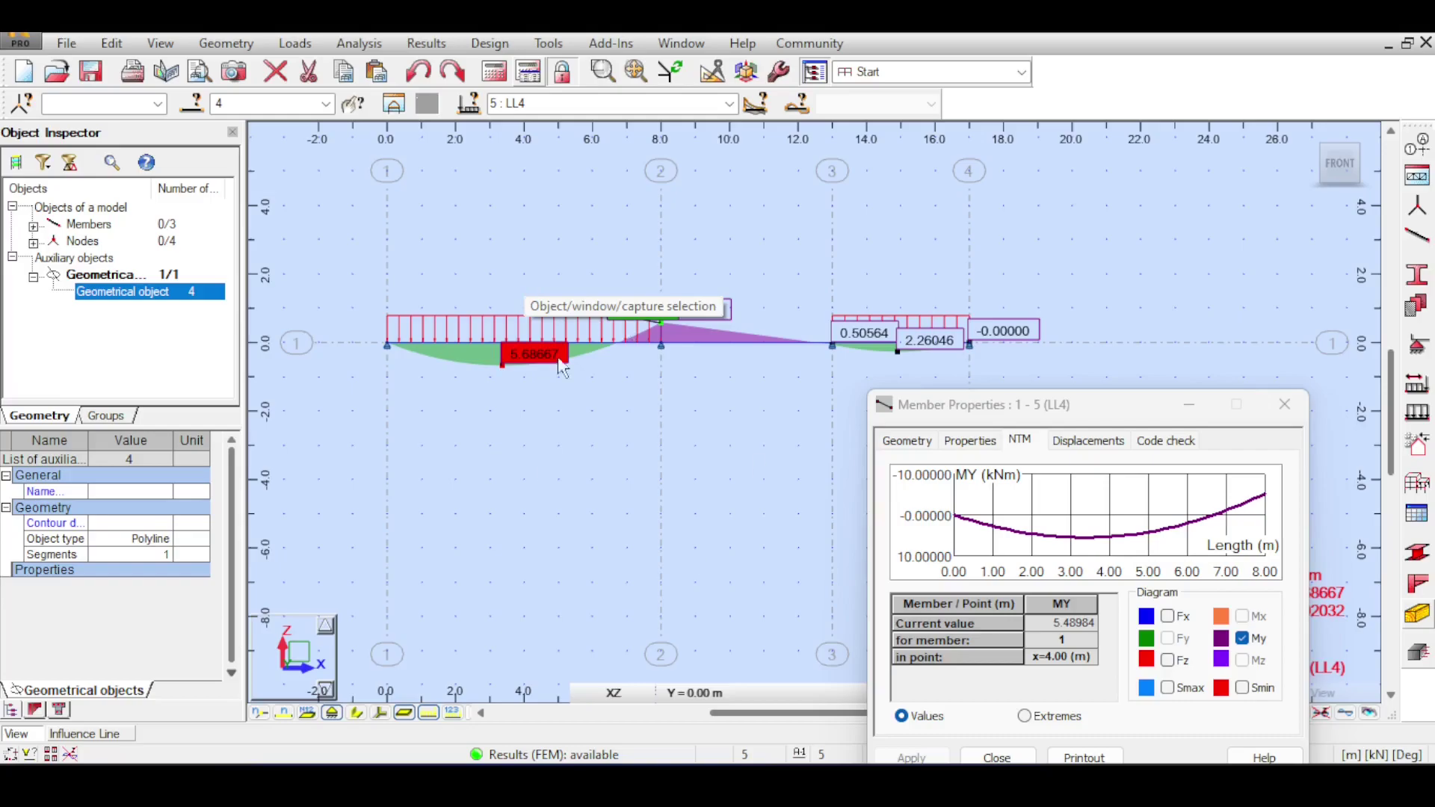
pyautogui.press('Escape')
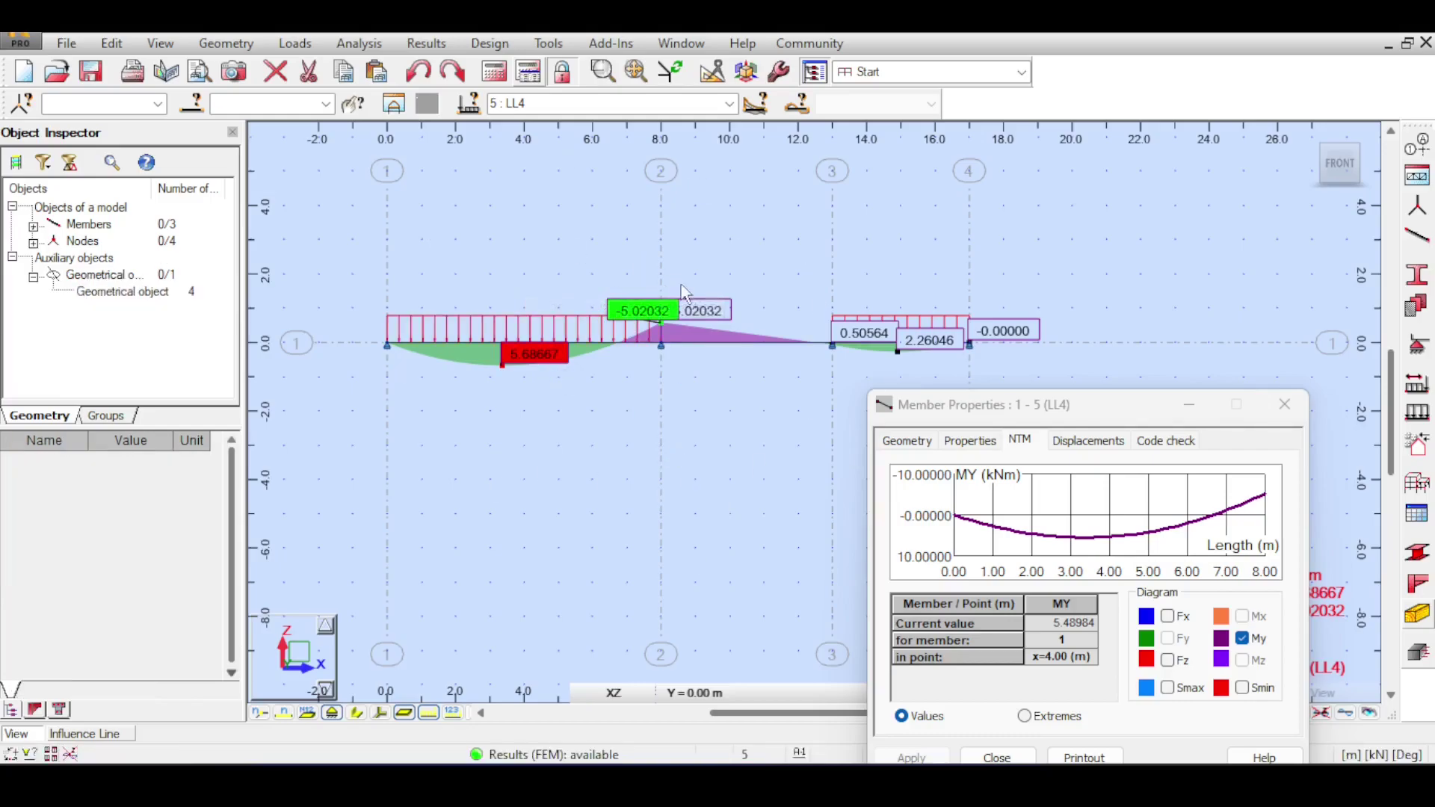
# Set the load case to 1 : DL1, giving member 1 My of 9.50222 kNm at x = 4.00 m.
pyautogui.scroll(2, 643, 381)
pyautogui.scroll(-1, 698, 452)
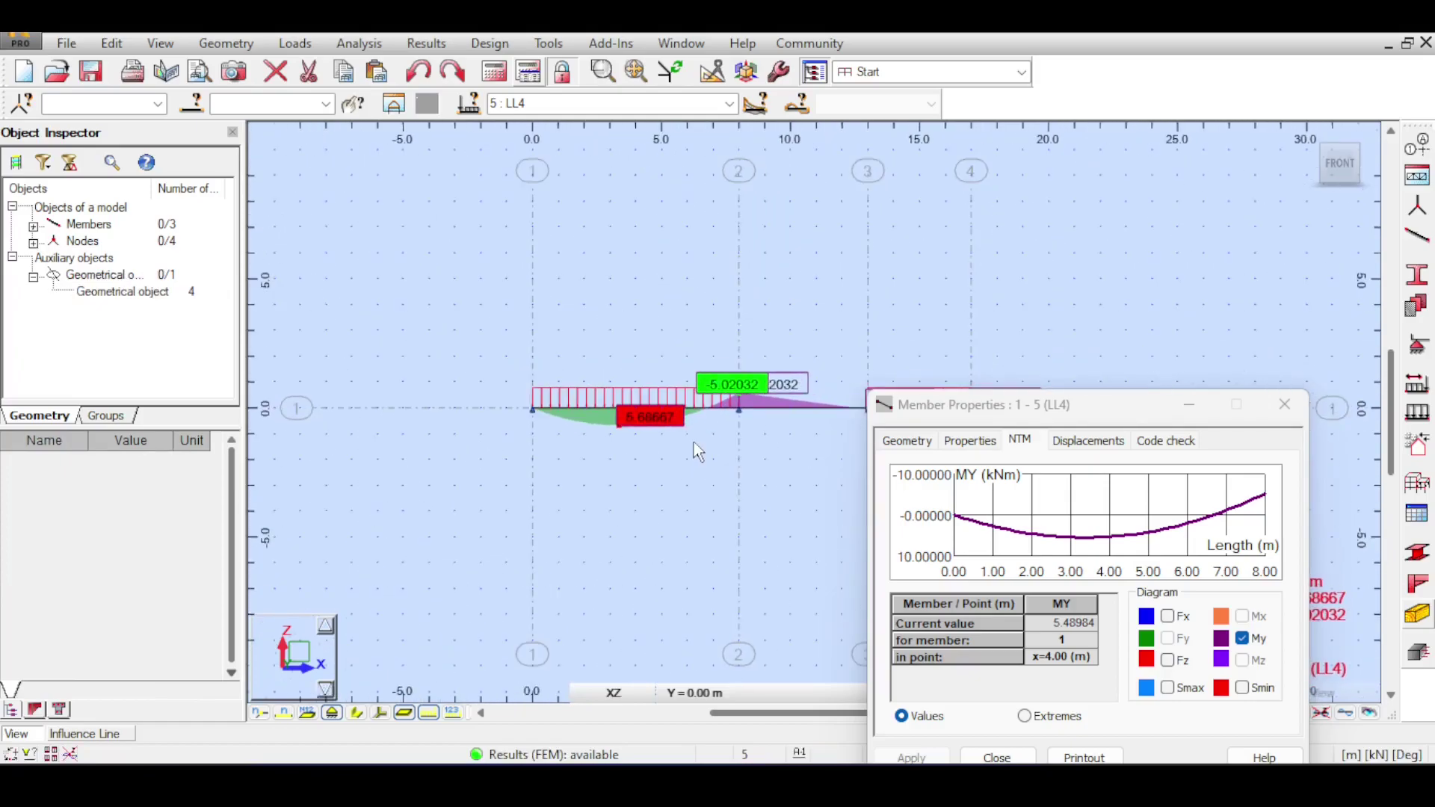
pyautogui.scroll(-1, 743, 481)
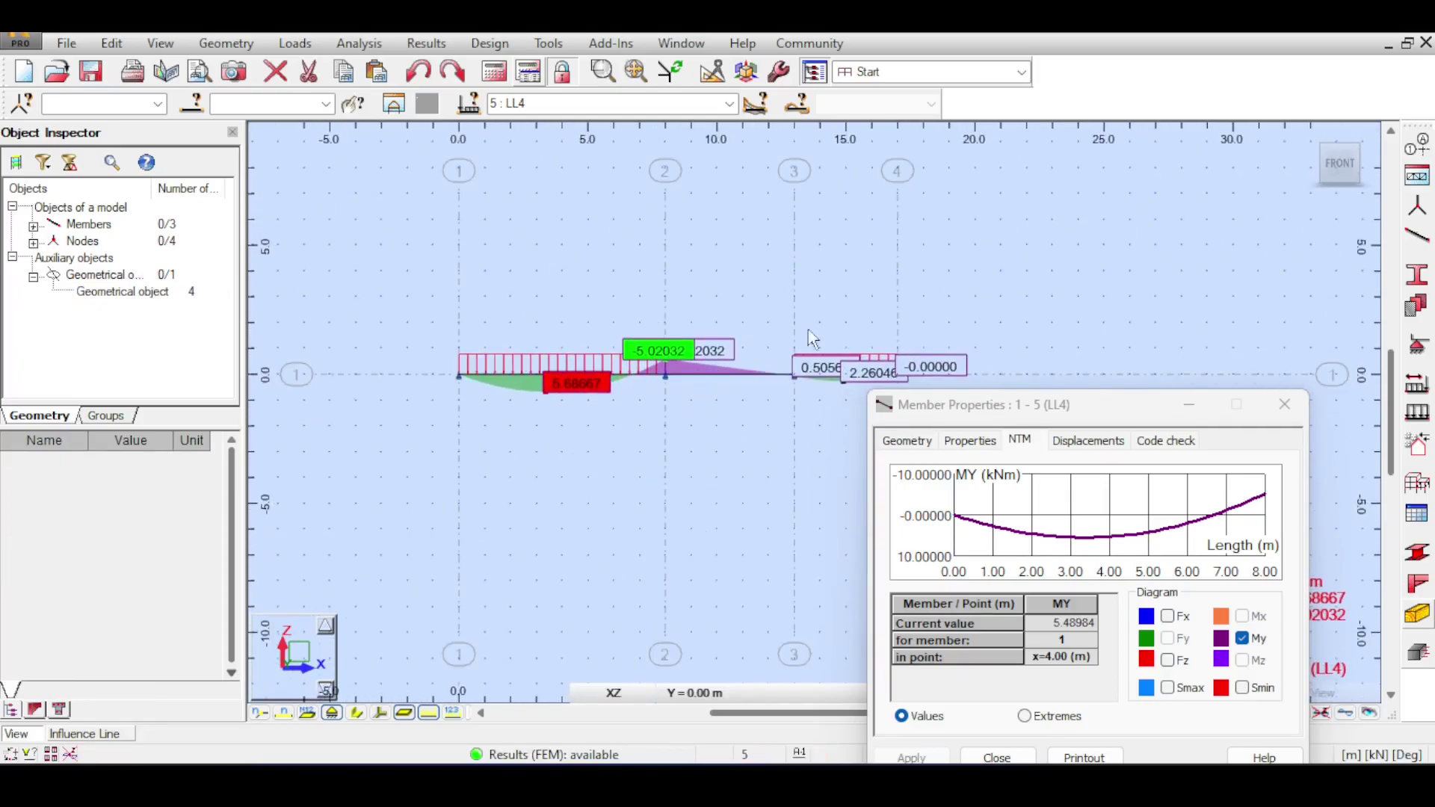
pyautogui.scroll(4, 609, 103)
pyautogui.scroll(-2, 725, 293)
pyautogui.moveTo(731, 288); pyautogui.dragTo(643, 329, button='middle')
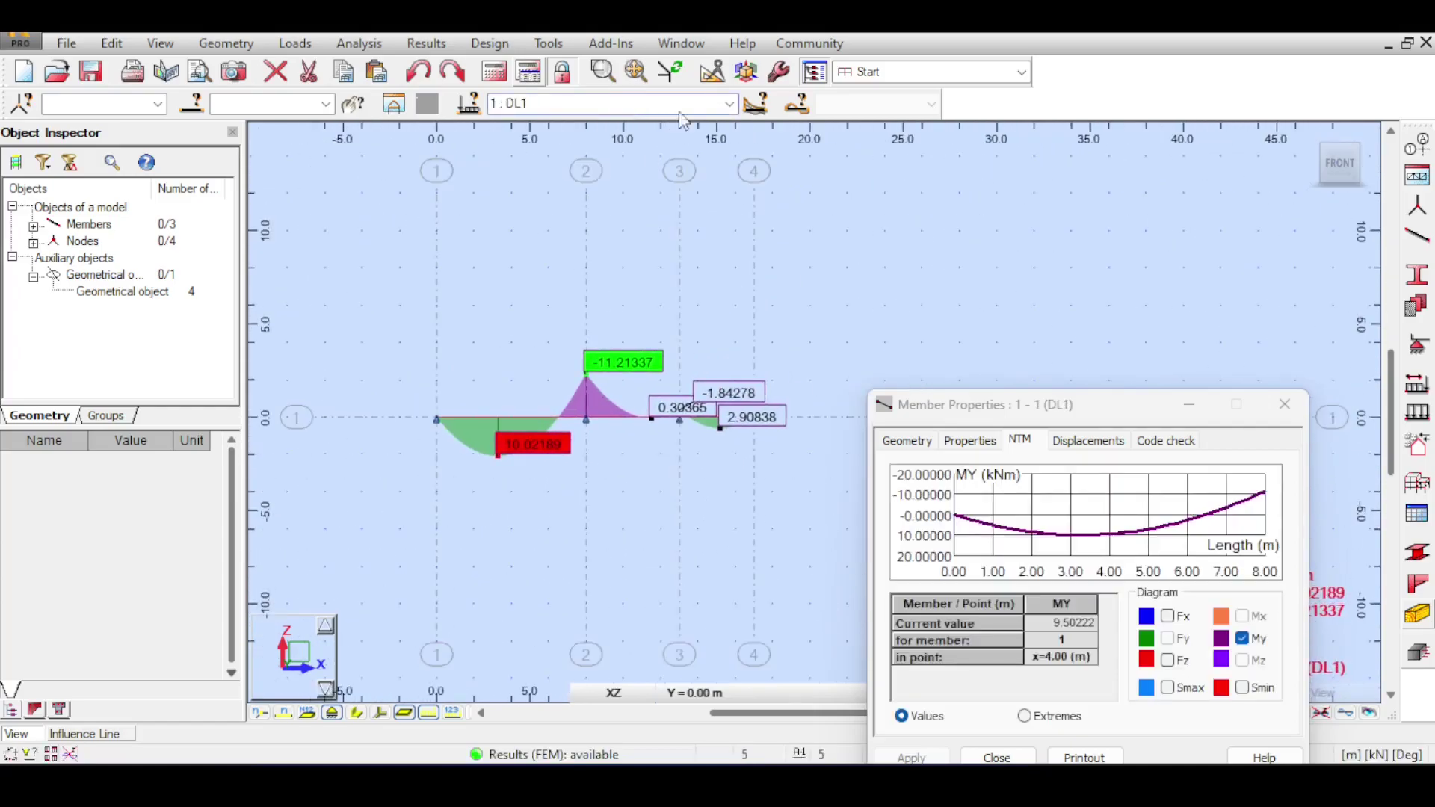
pyautogui.click(721, 105)
pyautogui.click(804, 187)
pyautogui.moveTo(711, 299); pyautogui.dragTo(733, 342, button='middle')
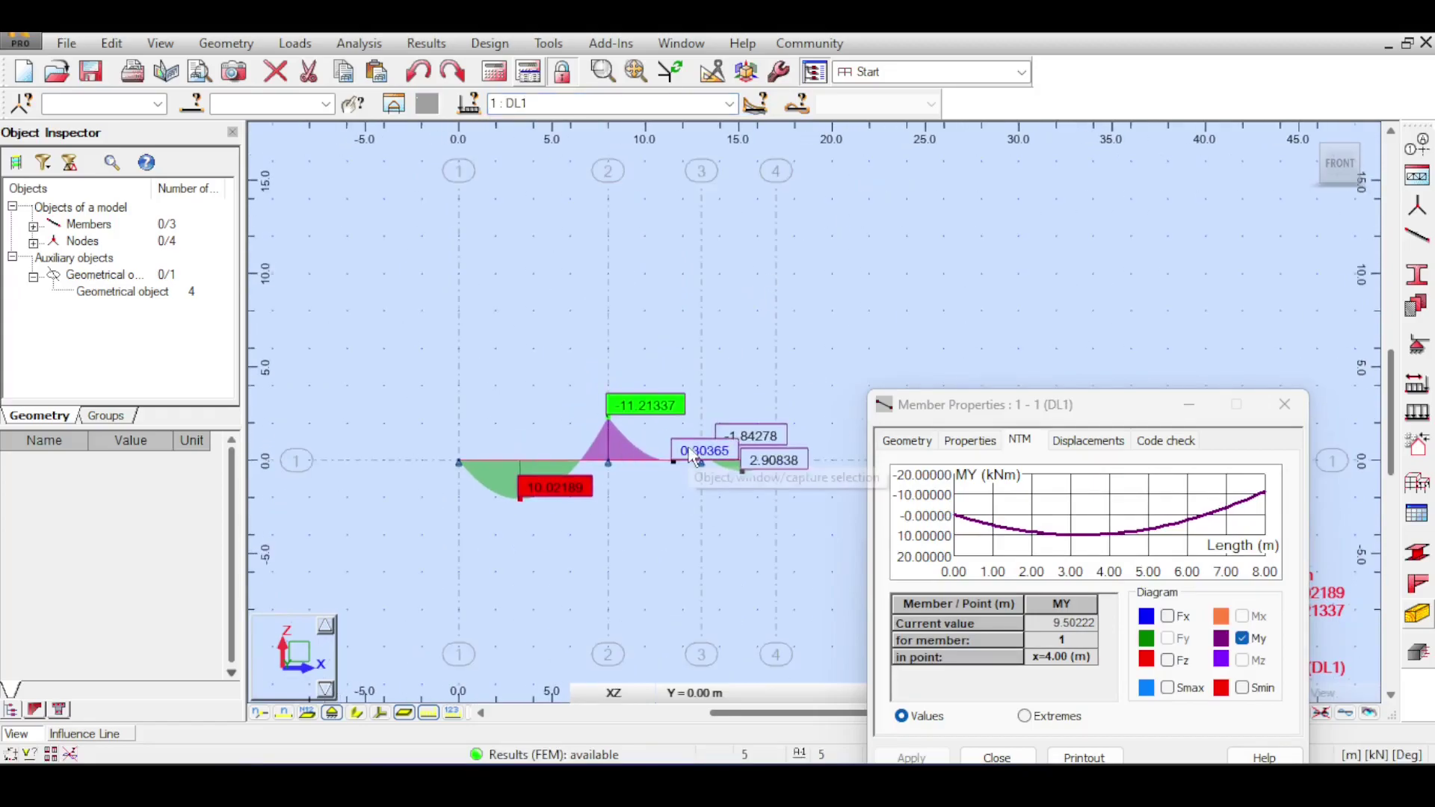
pyautogui.scroll(-2, 621, 254)
pyautogui.moveTo(689, 270); pyautogui.dragTo(663, 249, button='middle')
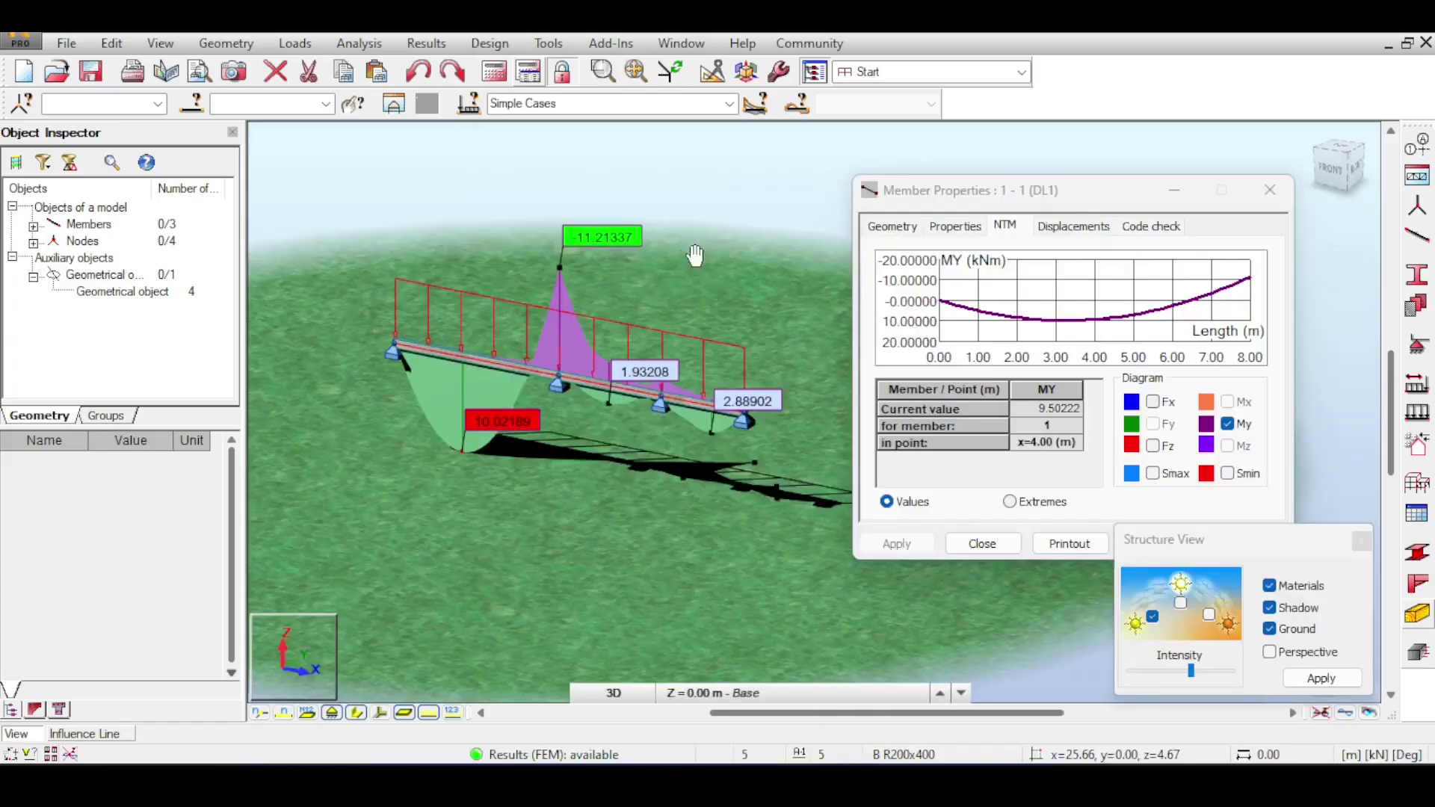
# Orbit the rendered 3D beam with its DL1 moment diagram to a new viewing angle.
pyautogui.keyDown('ctrl'); pyautogui.moveTo(681, 263); pyautogui.dragTo(695, 280, button='middle'); pyautogui.keyUp('ctrl')
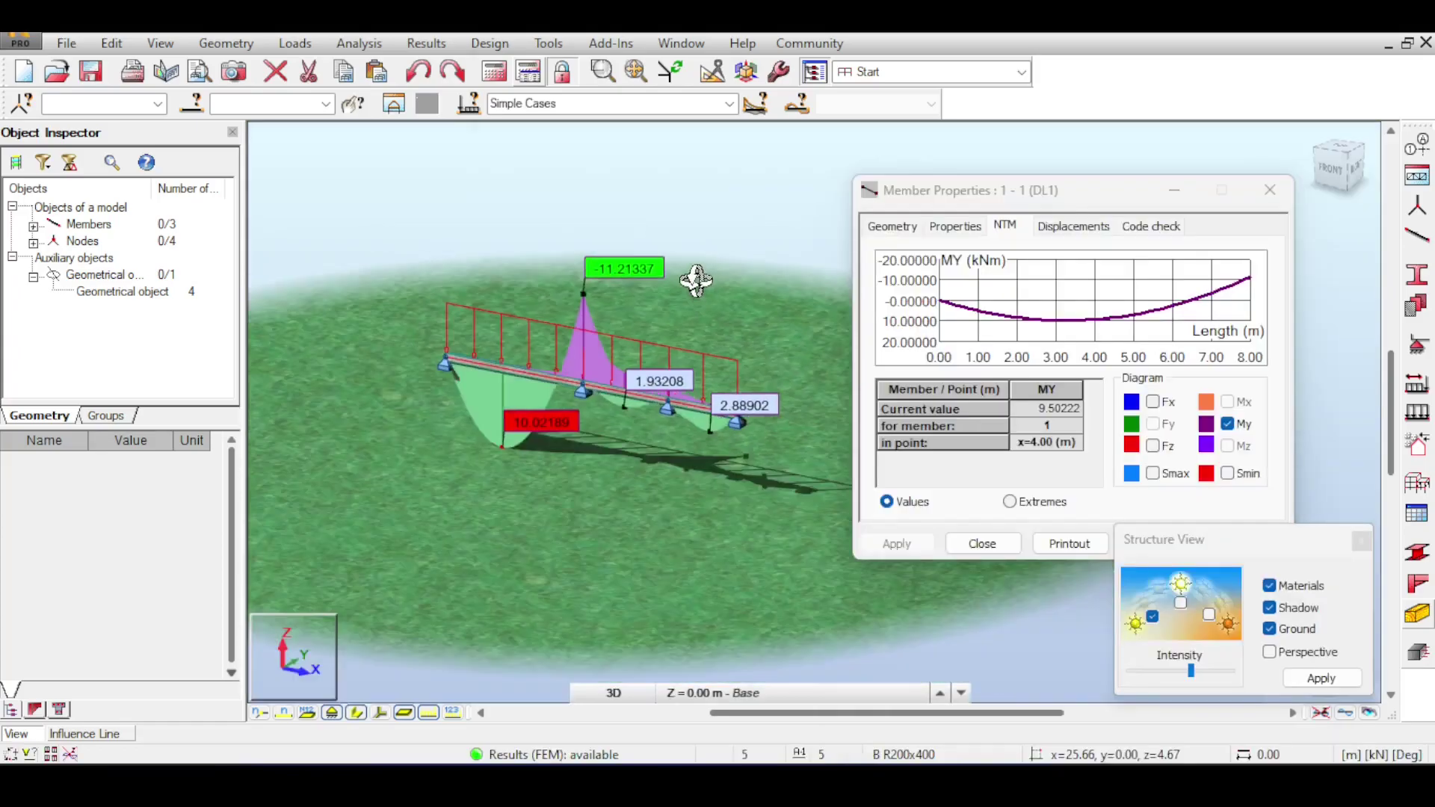